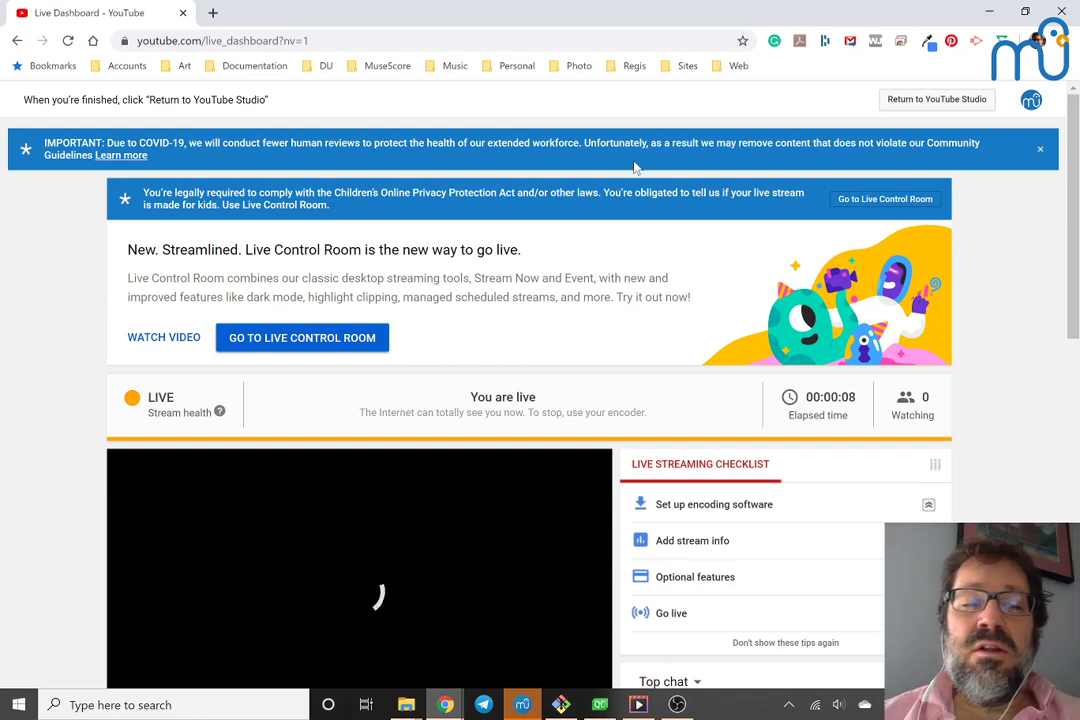
# Bring the live stream preview into view and lower the computer's sound volume.
pyautogui.scroll(-2, 400, 120)
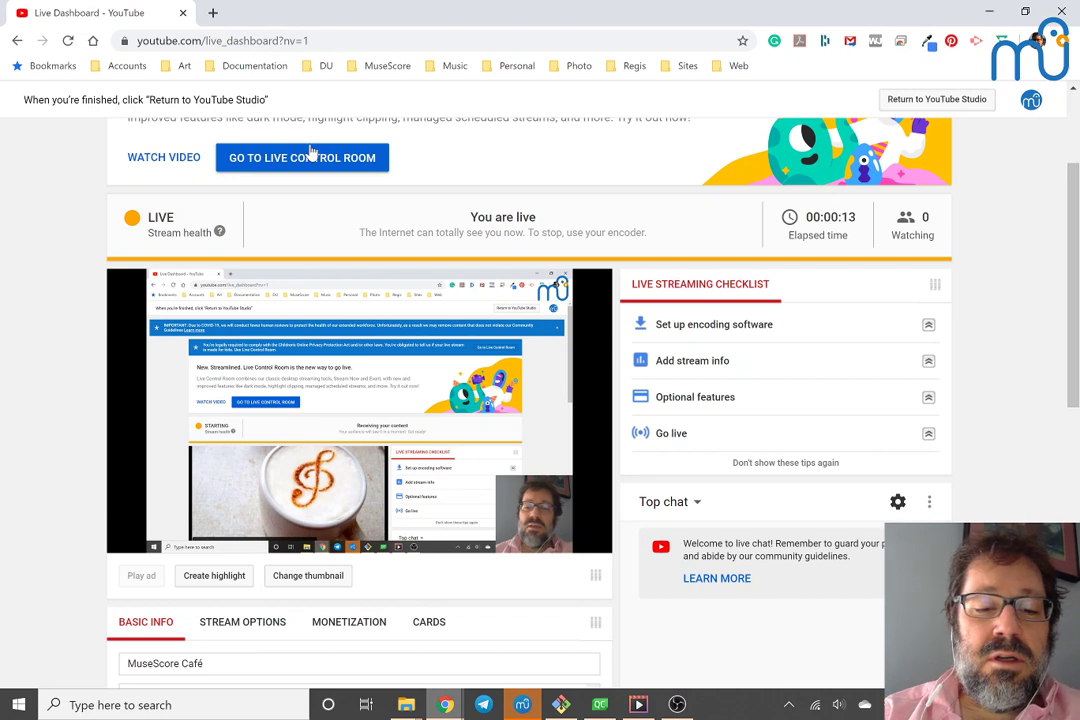
pyautogui.press('XF86AudioLowerVolume')
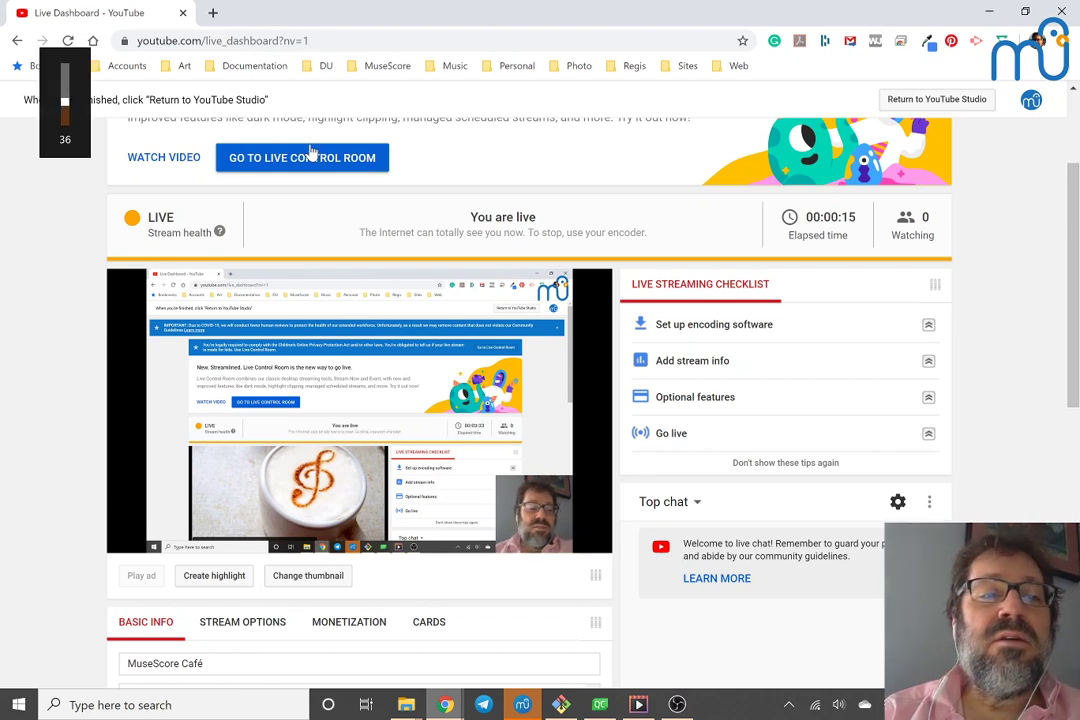
pyautogui.press('XF86AudioLowerVolume')
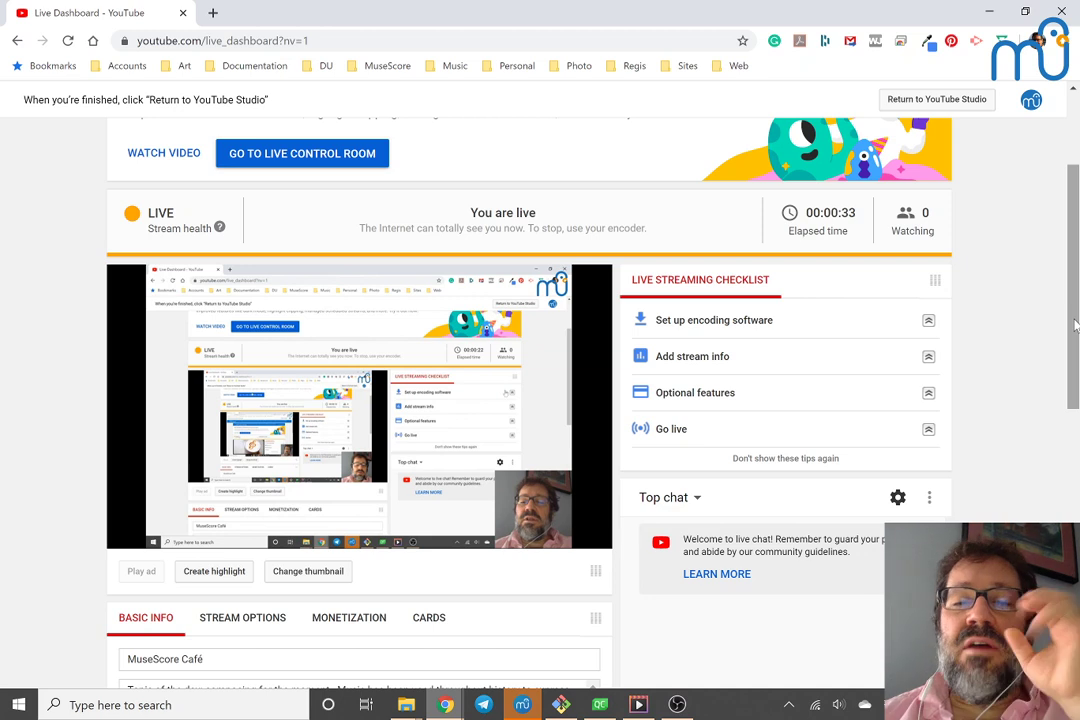
# Pop the stream's live chat out into its own window and minimize that window.
pyautogui.moveTo(455, 357)
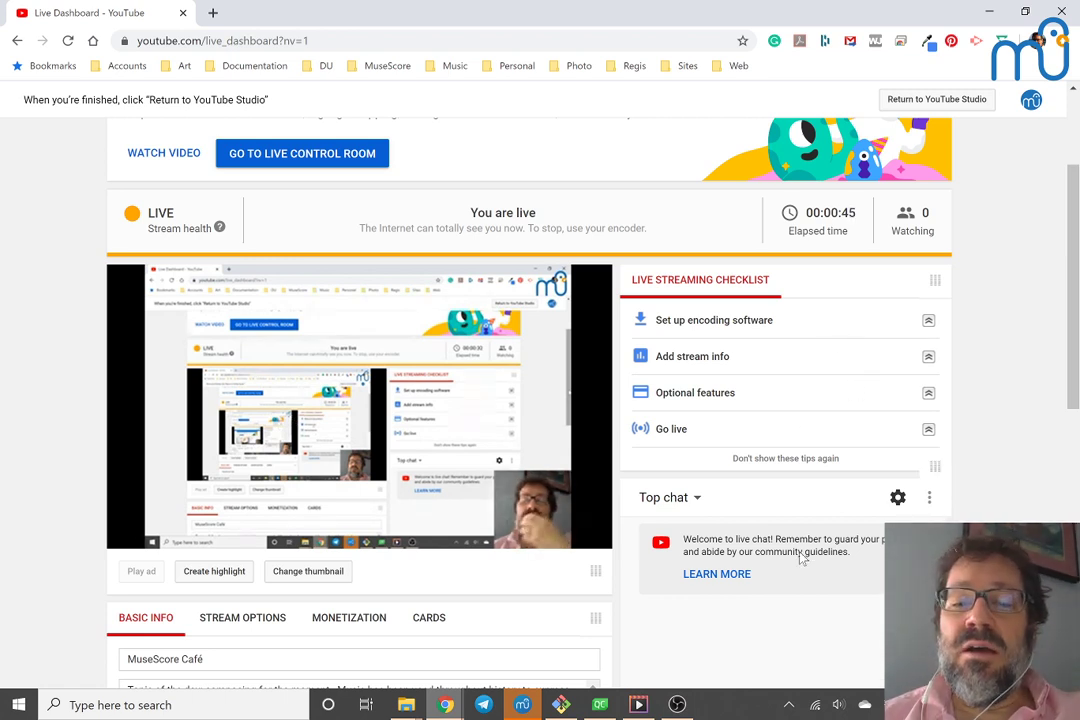
pyautogui.moveTo(801, 552); pyautogui.dragTo(940, 503)
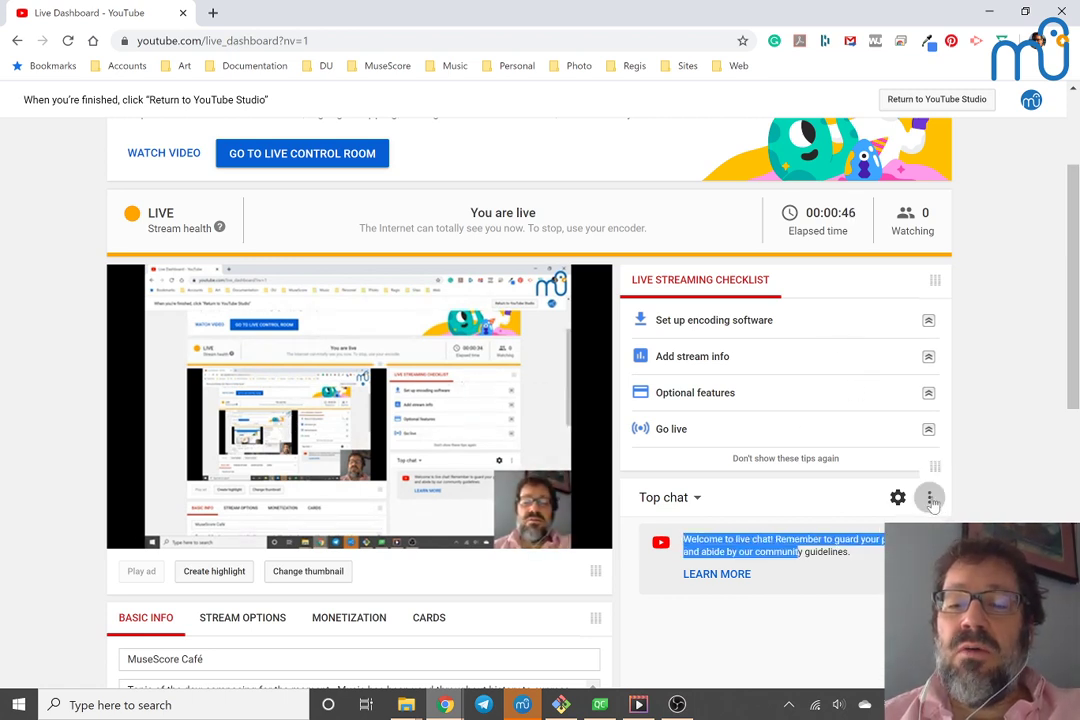
pyautogui.click(929, 497)
pyautogui.click(830, 590)
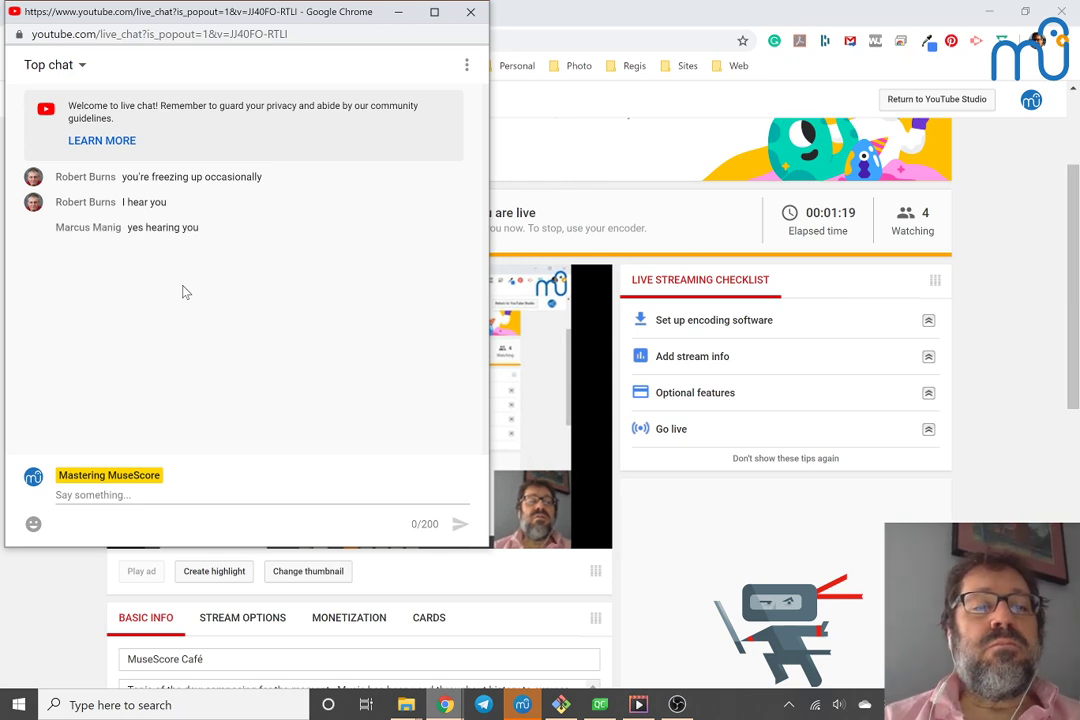
pyautogui.click(398, 13)
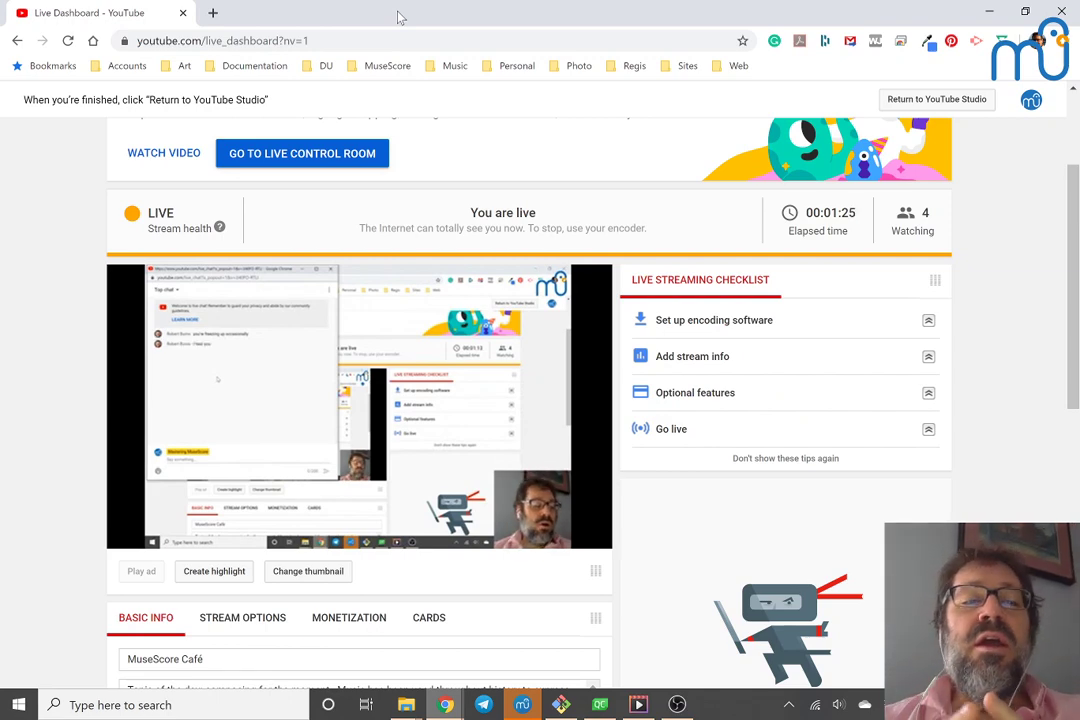
# Switch to the MuseScore 3 window with the untitled score and close its Start Center.
pyautogui.hotkey('alt', 'Tab')
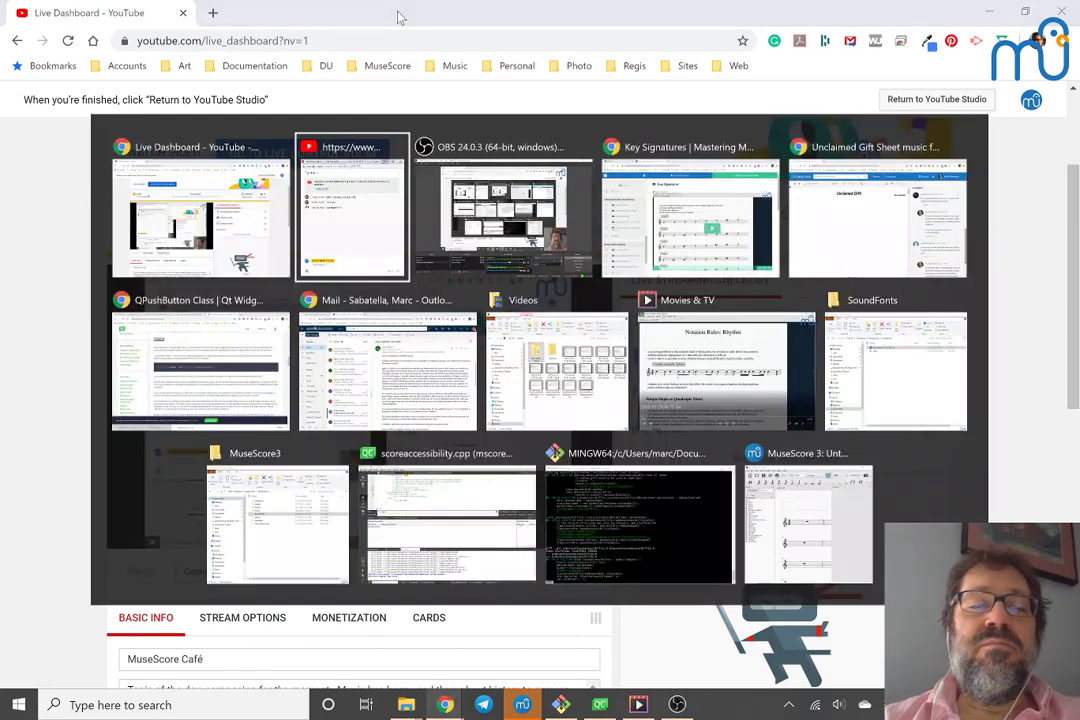
pyautogui.hotkey('alt', 'Tab')
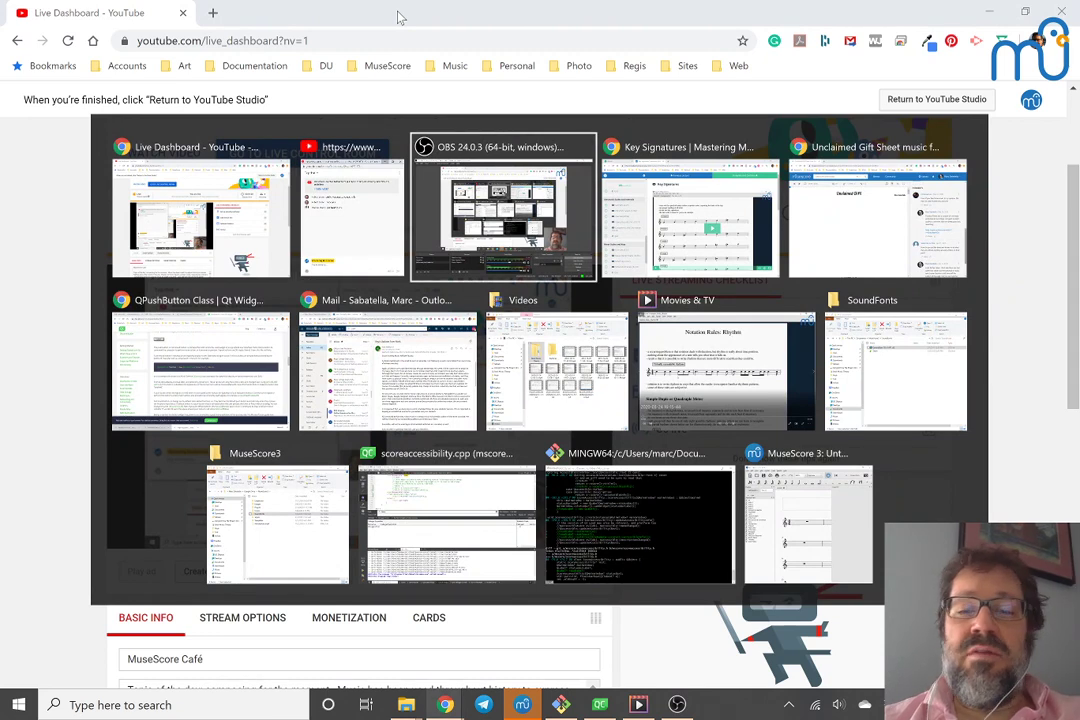
pyautogui.hotkey('alt', 'shift', 'Tab')
pyautogui.hotkey('alt', 'shift', 'Tab')
pyautogui.hotkey('alt', 'shift', 'Tab')
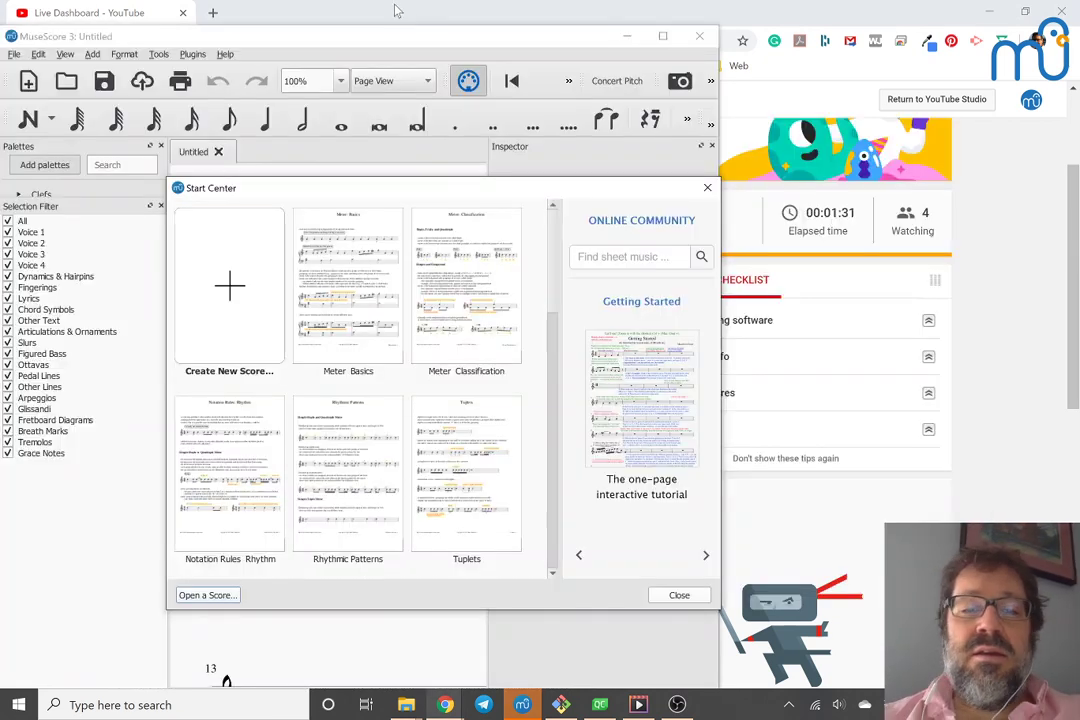
pyautogui.click(706, 189)
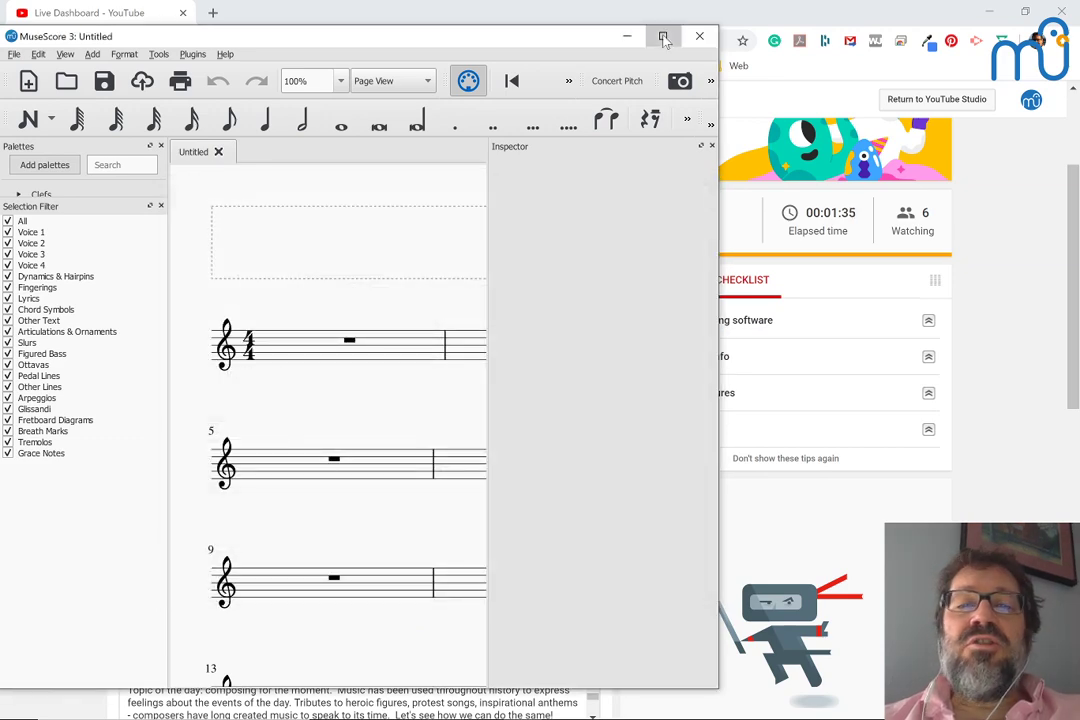
# Maximize the MuseScore window and enlarge the Palettes area so more of the palette list shows above the Selection Filter.
pyautogui.click(663, 36)
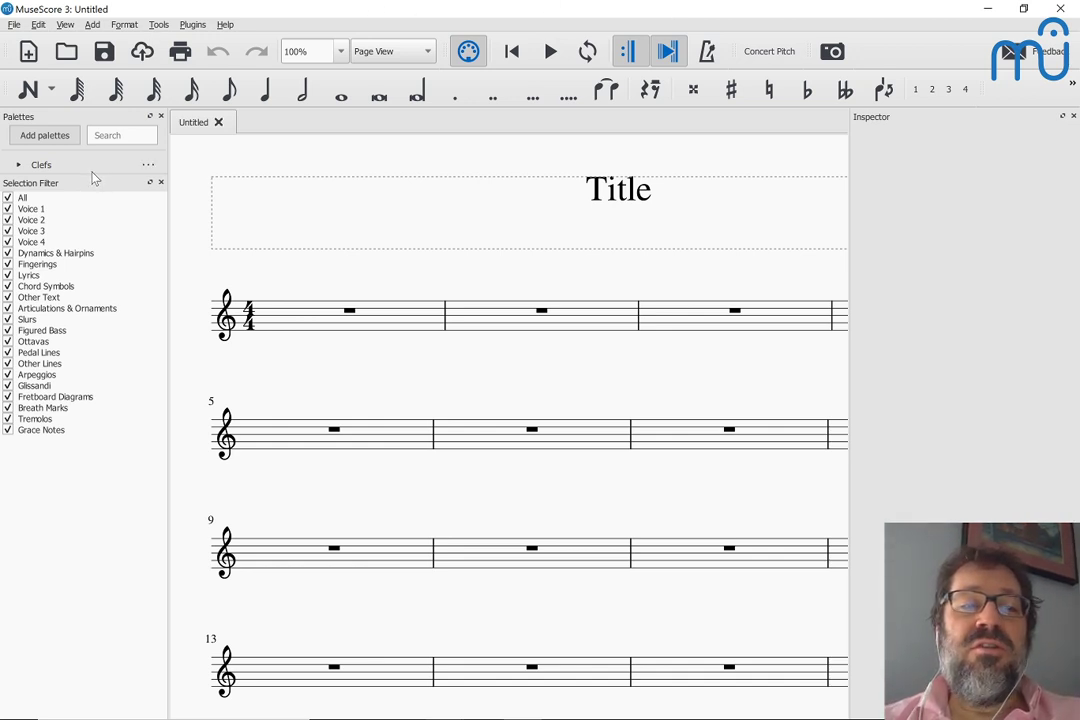
pyautogui.moveTo(92, 172); pyautogui.dragTo(53, 499)
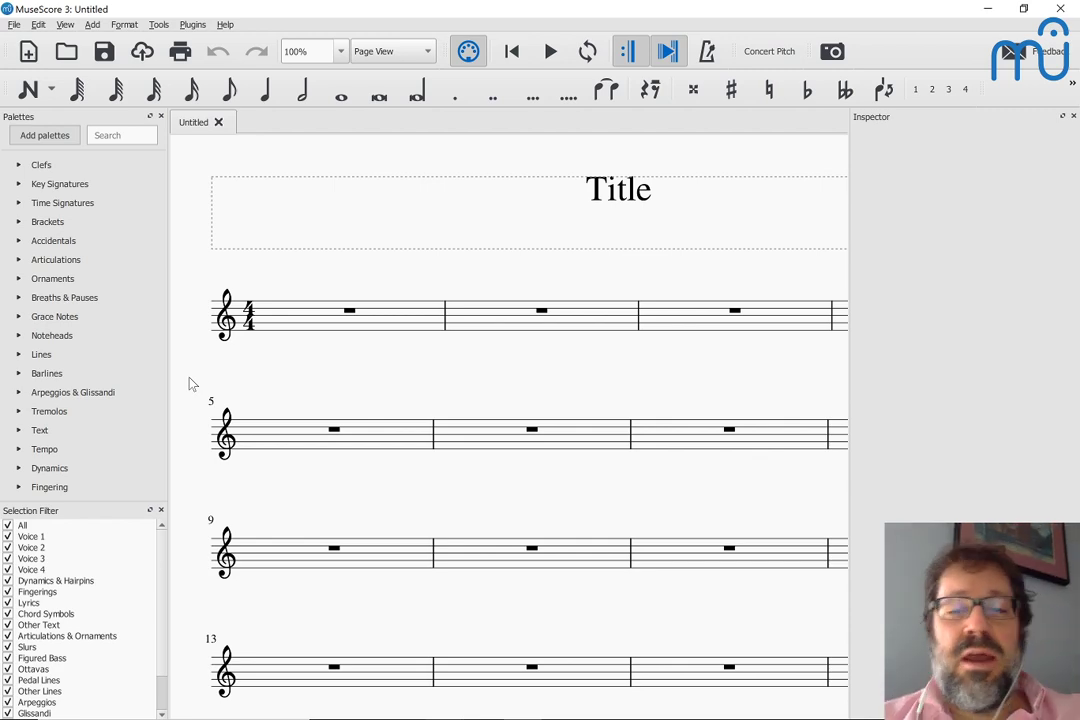
# Check the popped-out YouTube live chat for viewer questions and move its window clear of MuseScore's palettes.
pyautogui.hotkey('alt', 'Tab')
pyautogui.hotkey('alt', 'Tab')
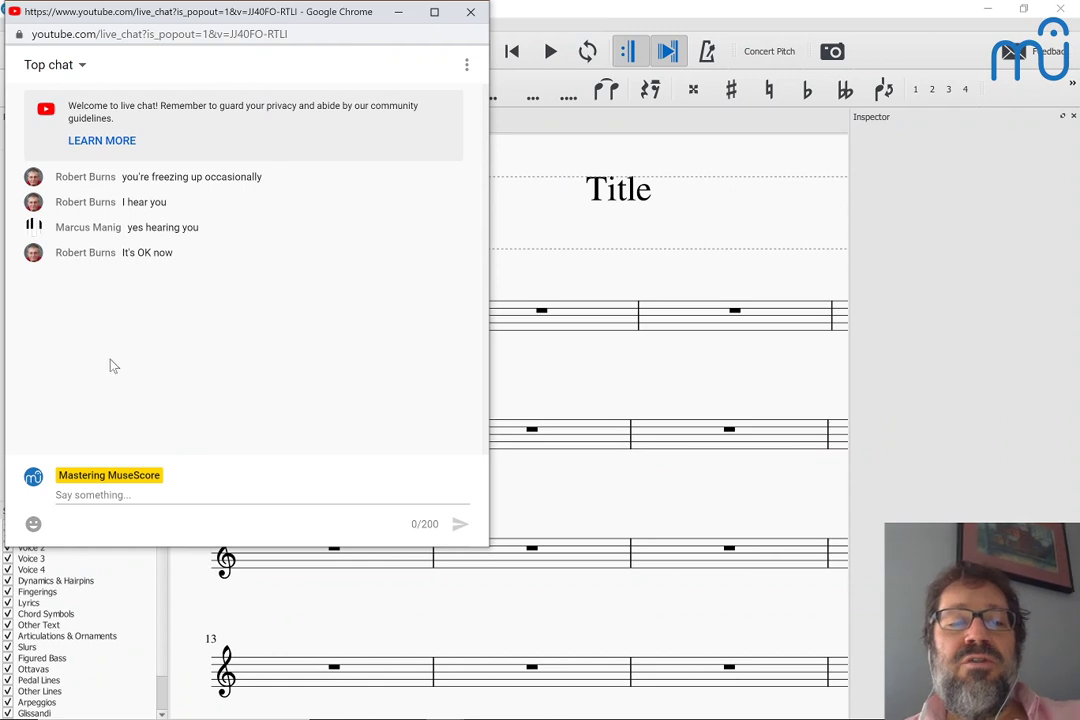
pyautogui.click(399, 19)
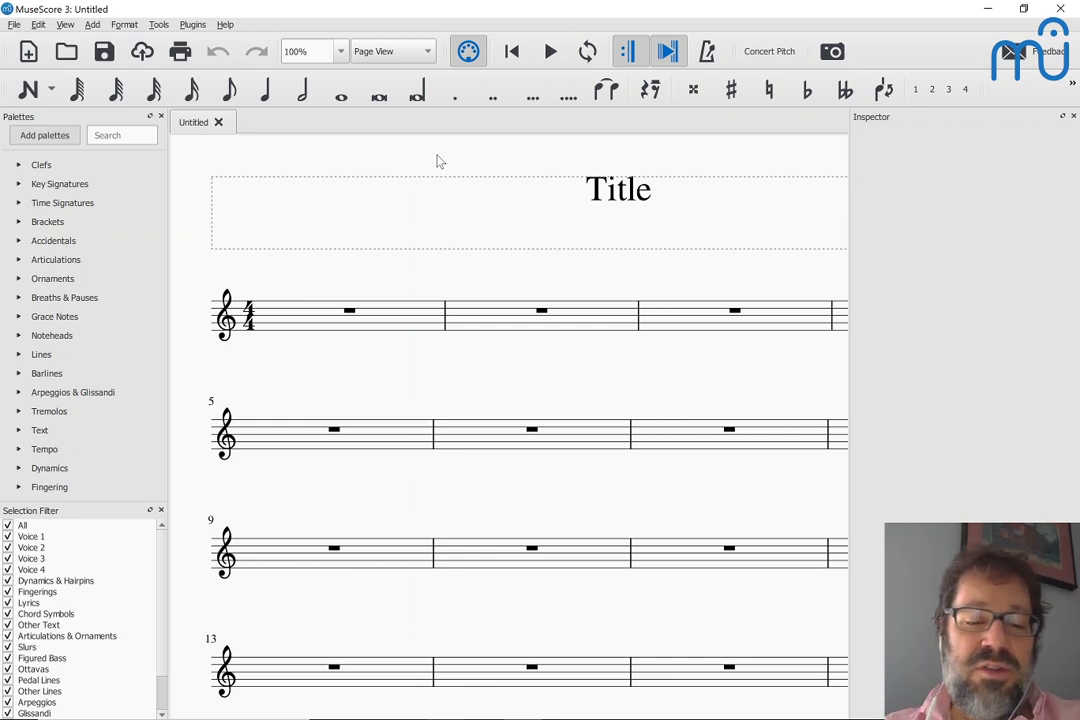
pyautogui.hotkey('alt', 'Tab')
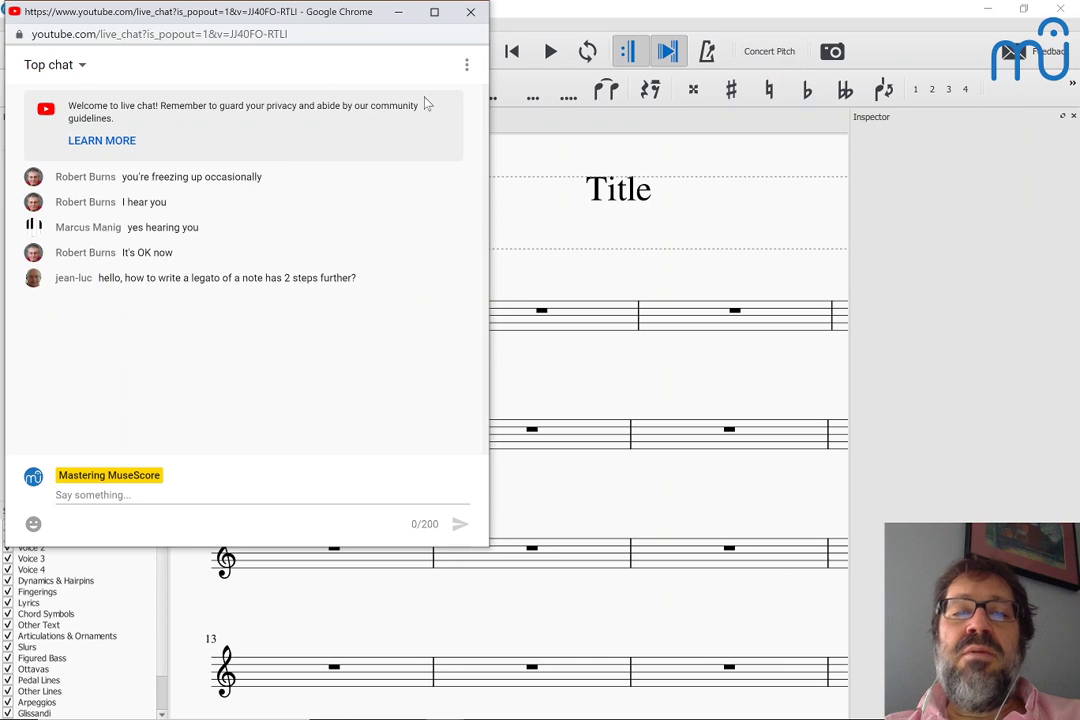
pyautogui.moveTo(330, 20); pyautogui.dragTo(723, 56)
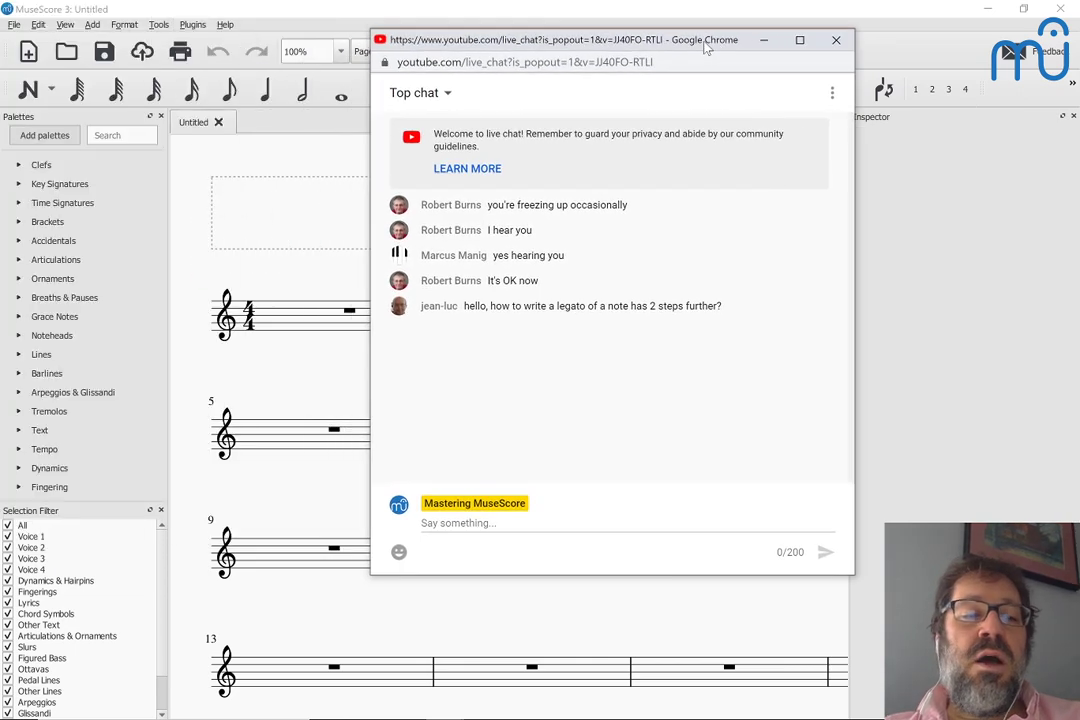
# Return to MuseScore and expand the Lines palette.
pyautogui.scroll(-2, 80, 398)
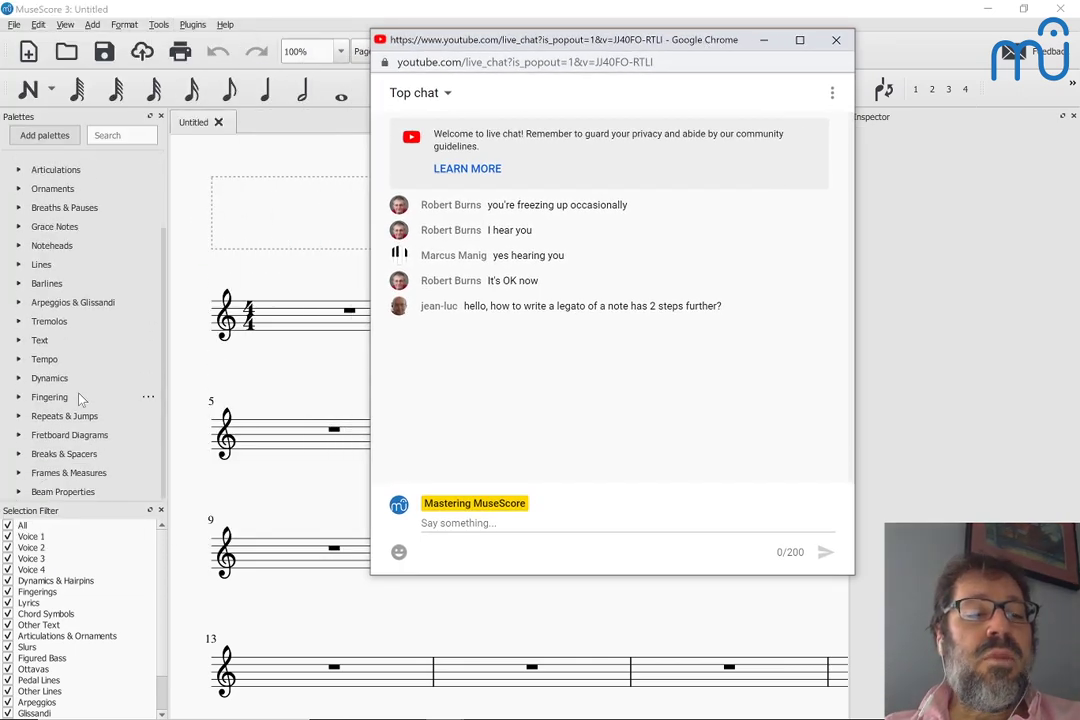
pyautogui.scroll(2, 80, 398)
pyautogui.click(15, 354)
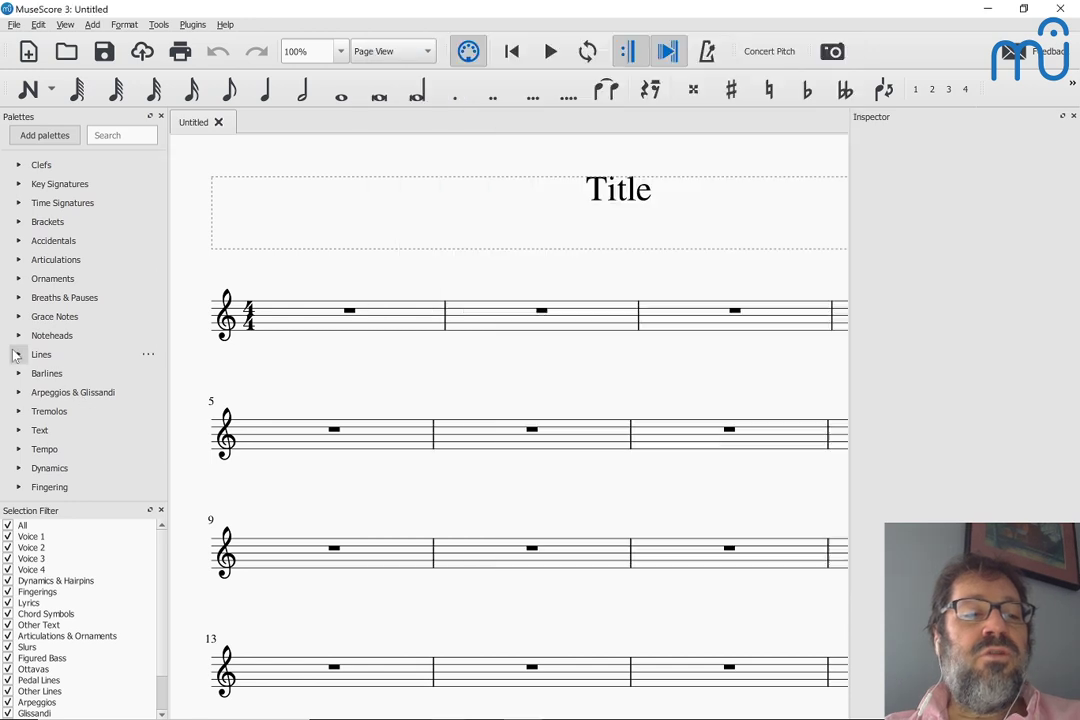
pyautogui.click(15, 354)
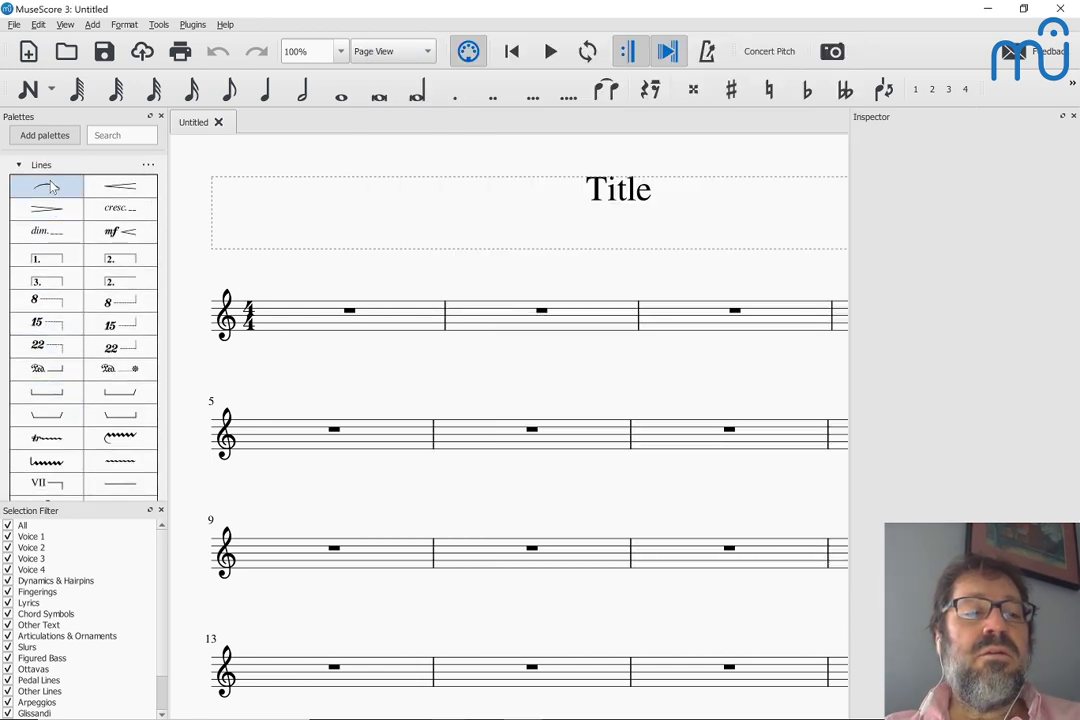
# Enter the quarter notes C, D, E, F and G starting in the first measure.
pyautogui.click(289, 318)
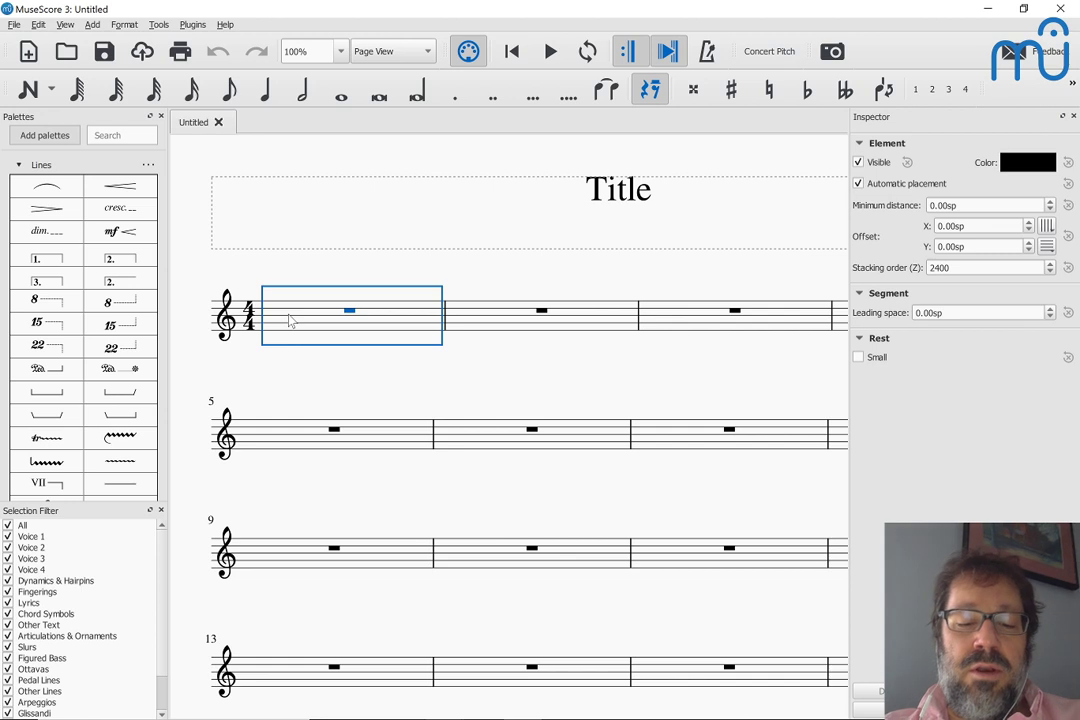
pyautogui.press('n')
pyautogui.click(289, 315)
pyautogui.press('d')
pyautogui.press('e')
pyautogui.press('f')
pyautogui.press('g')
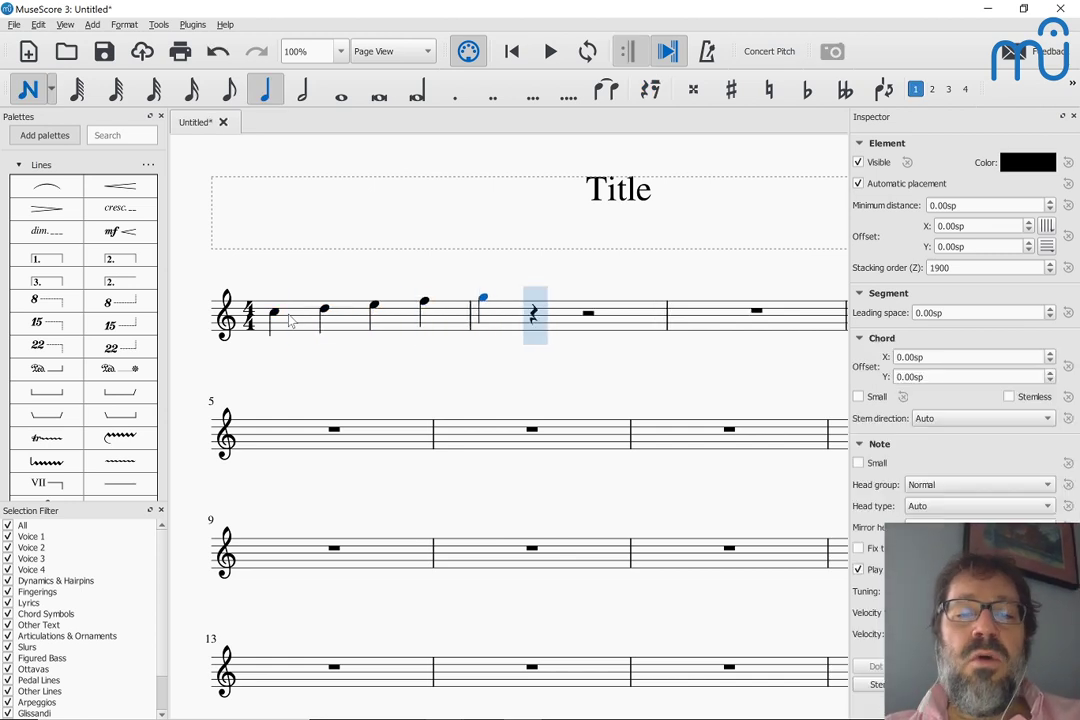
pyautogui.press('Escape')
# Add one slur spanning all five notes, from the first C to the G in the second measure.
pyautogui.click(276, 315)
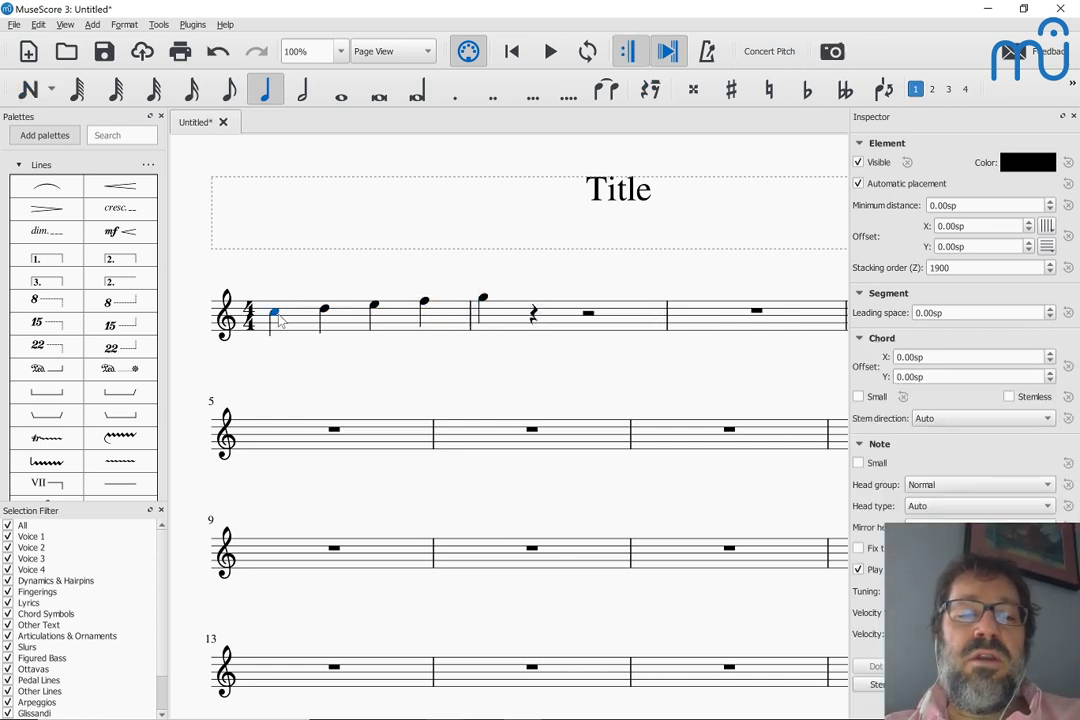
pyautogui.keyDown('shift'); pyautogui.click(377, 310); pyautogui.keyUp('shift')
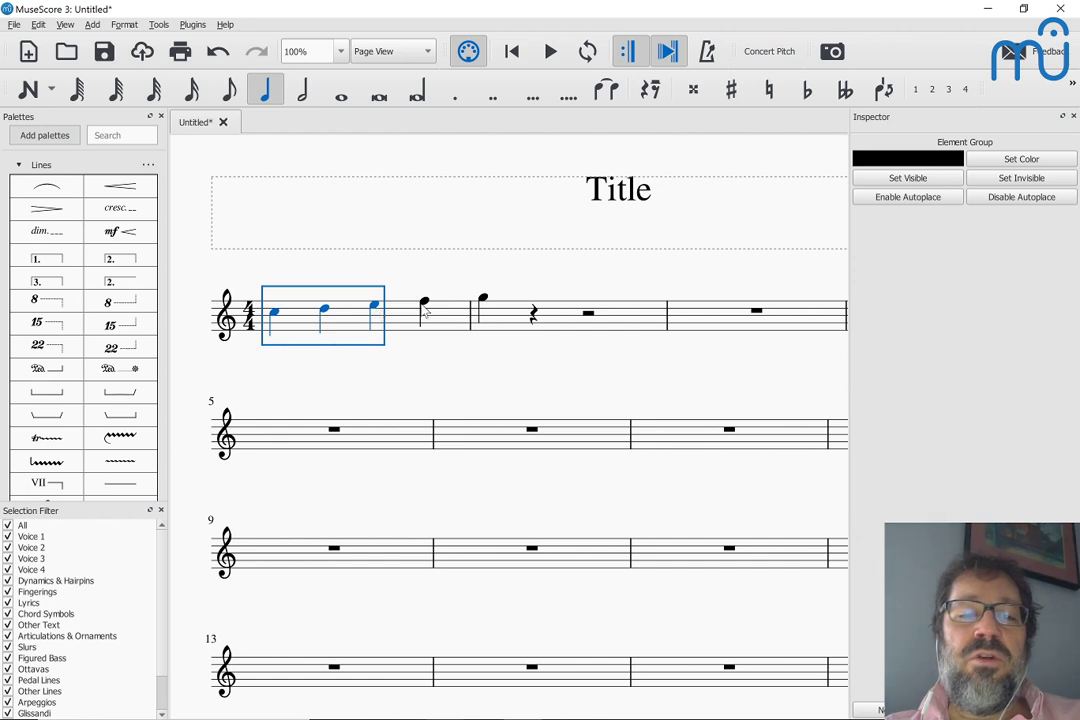
pyautogui.keyDown('shift'); pyautogui.click(425, 306); pyautogui.keyUp('shift')
pyautogui.keyDown('shift'); pyautogui.click(483, 302); pyautogui.keyUp('shift')
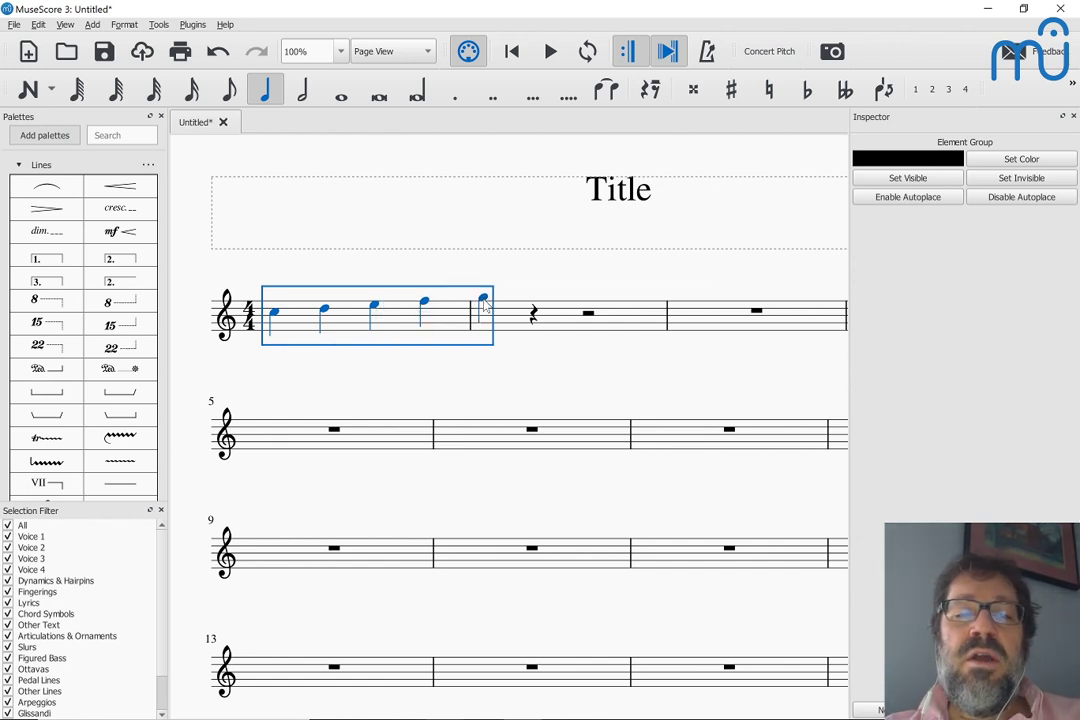
pyautogui.press('s')
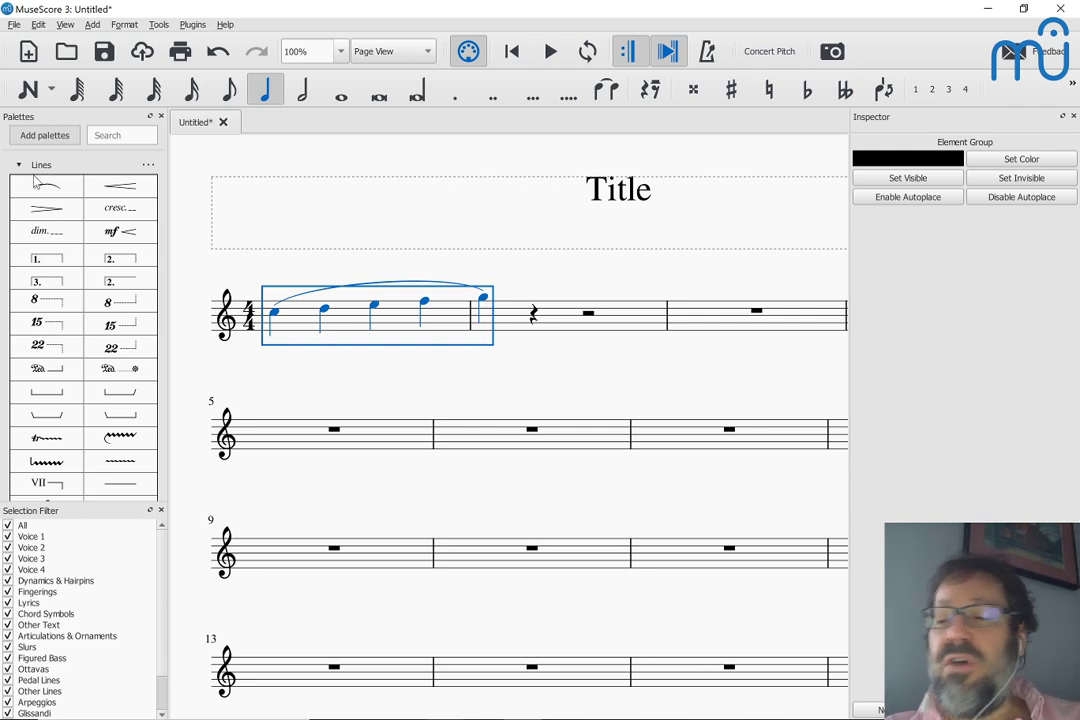
# Switch to File Explorer and run the customized KeypressOSD AutoHotkey script, the first file in Documents > Apps.
pyautogui.hotkey('alt', 'Tab')
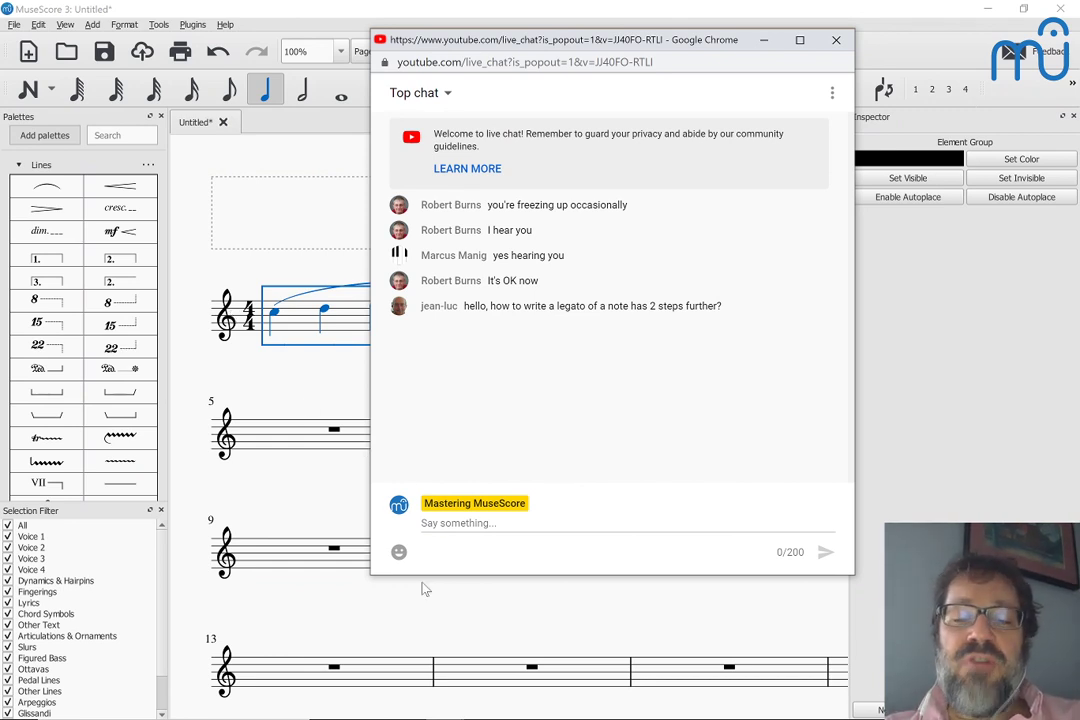
pyautogui.moveTo(407, 708)
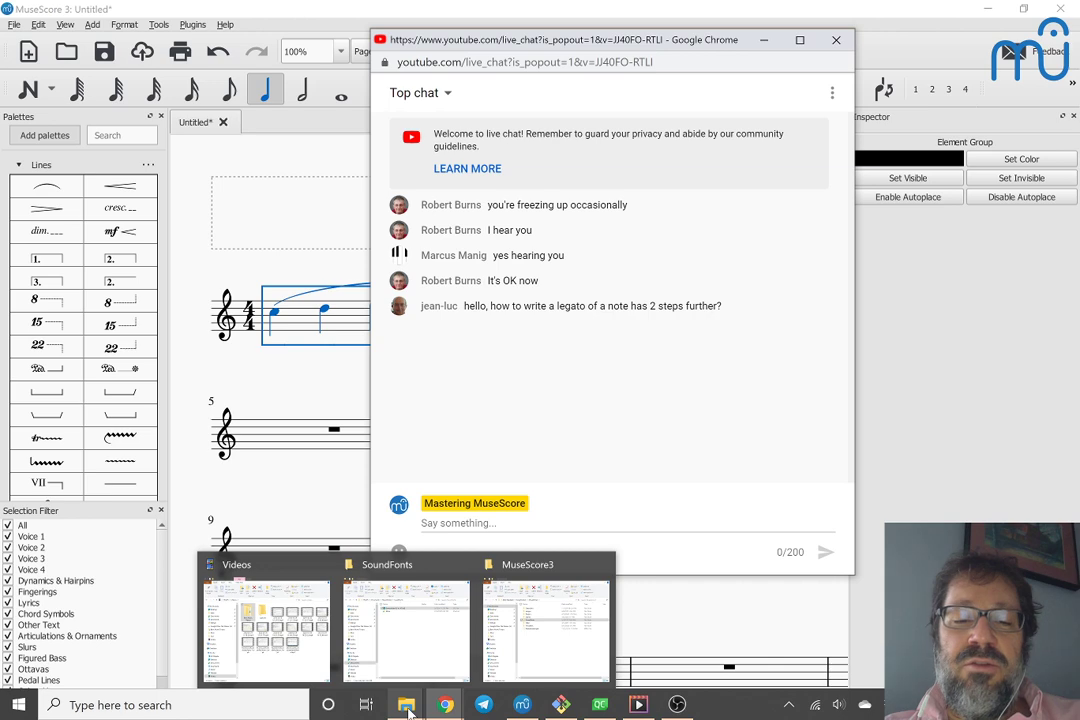
pyautogui.moveTo(415, 667)
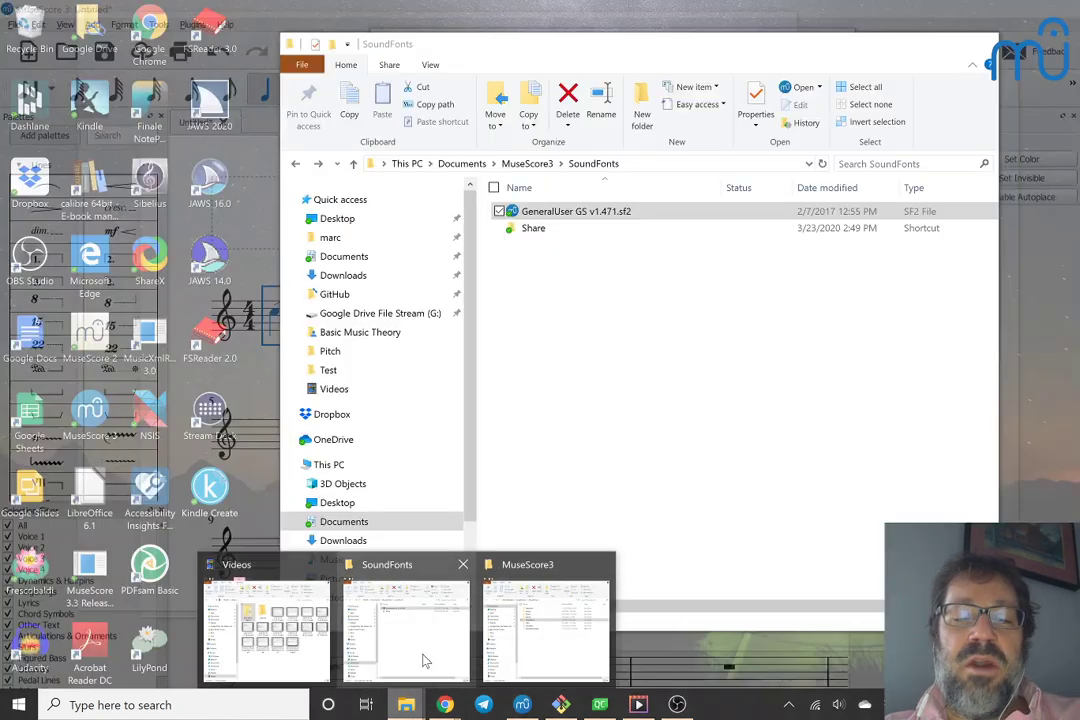
pyautogui.click(423, 660)
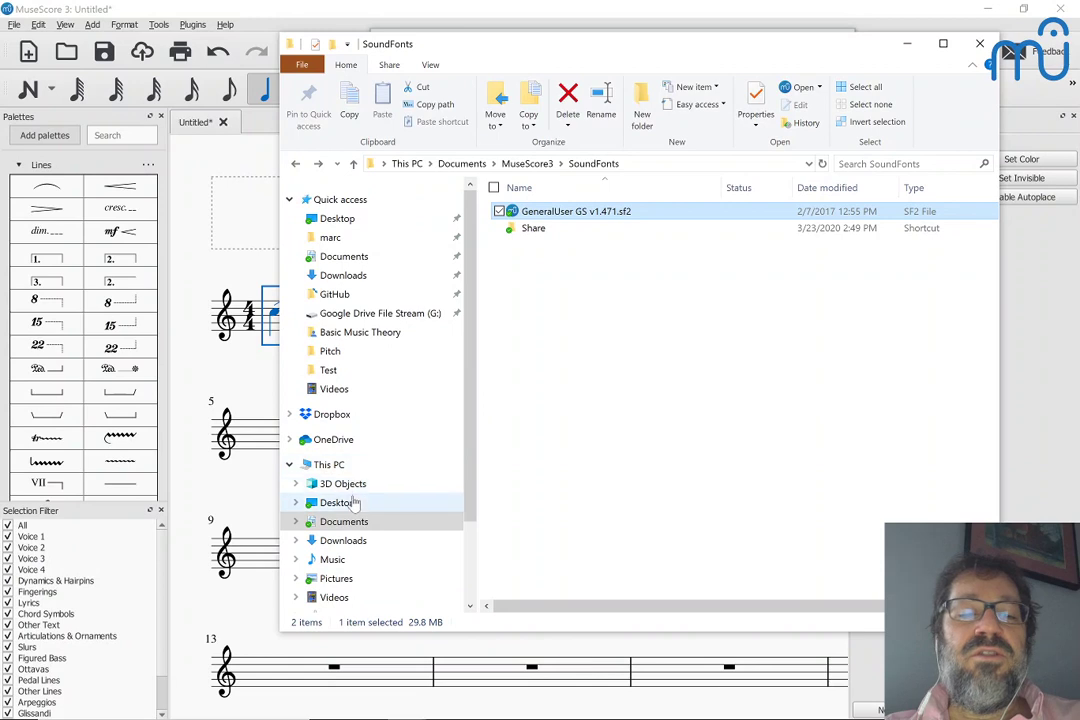
pyautogui.click(343, 522)
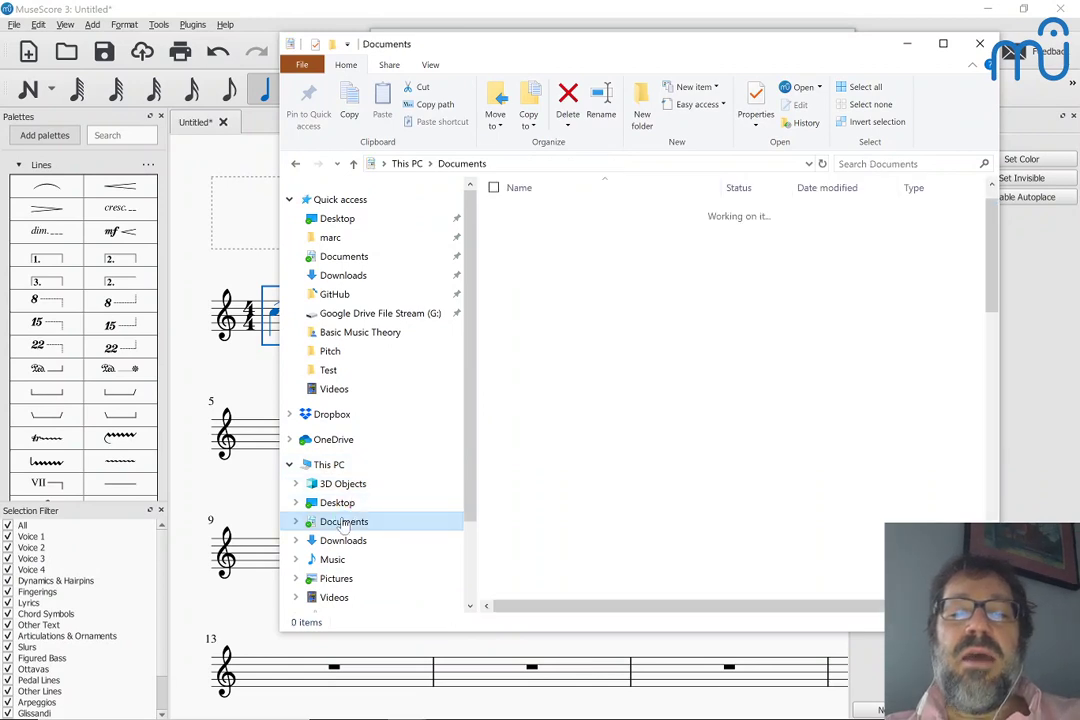
pyautogui.doubleClick(532, 213)
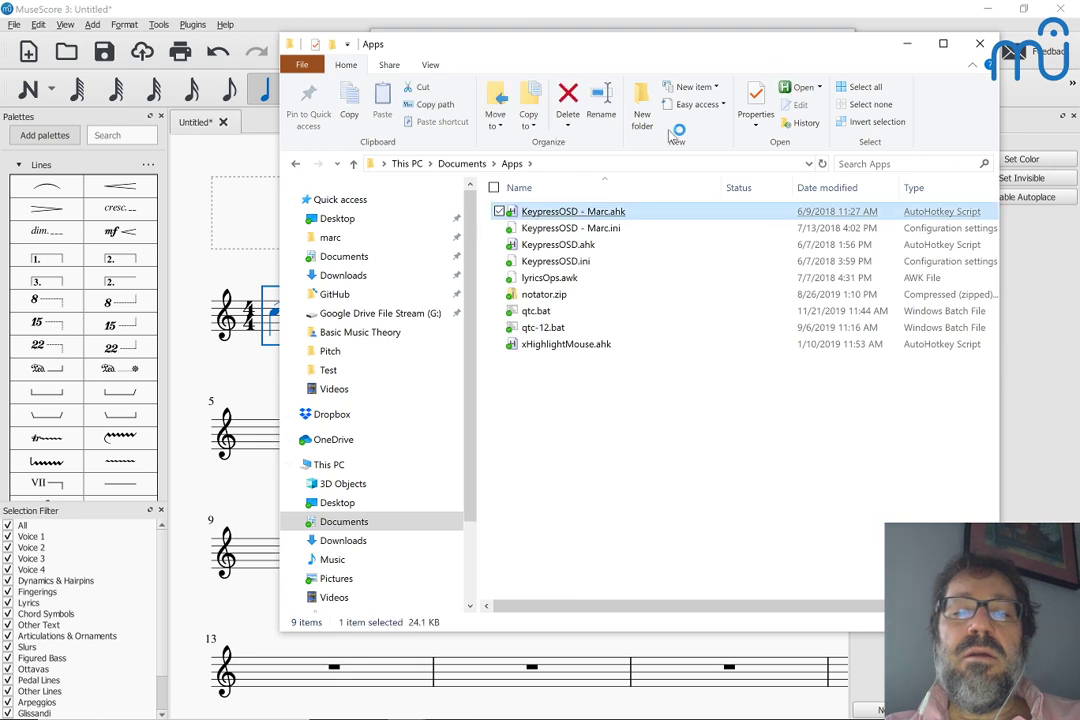
# Minimize the File Explorer and live chat windows, and clear the note selection in the score.
pyautogui.click(907, 43)
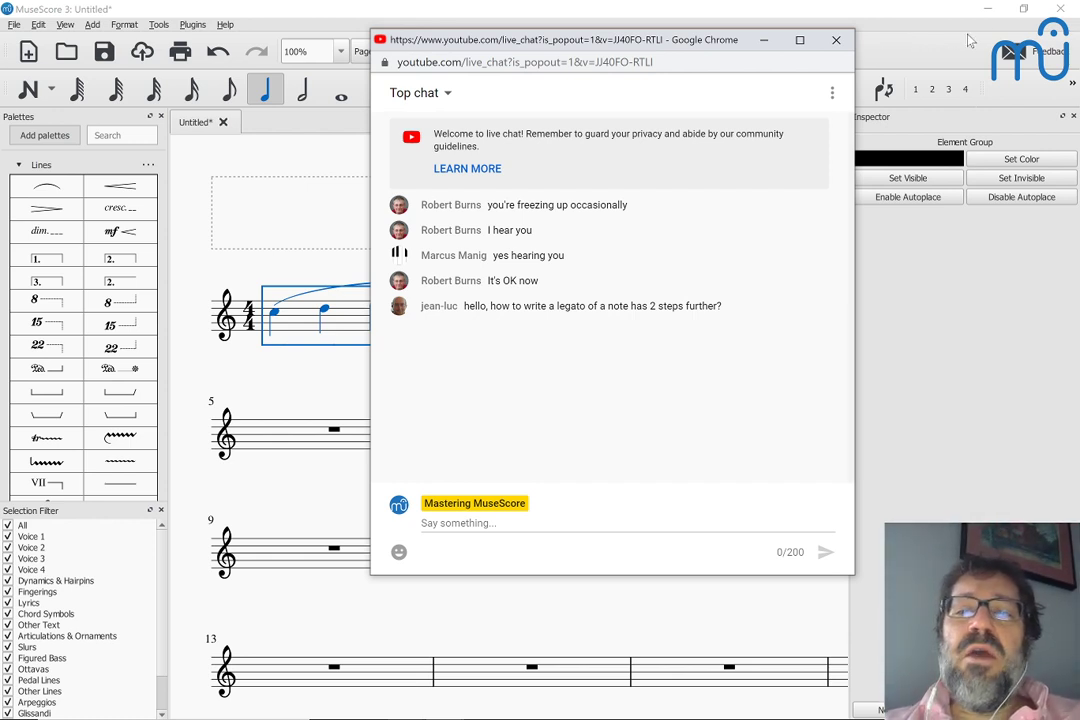
pyautogui.click(762, 41)
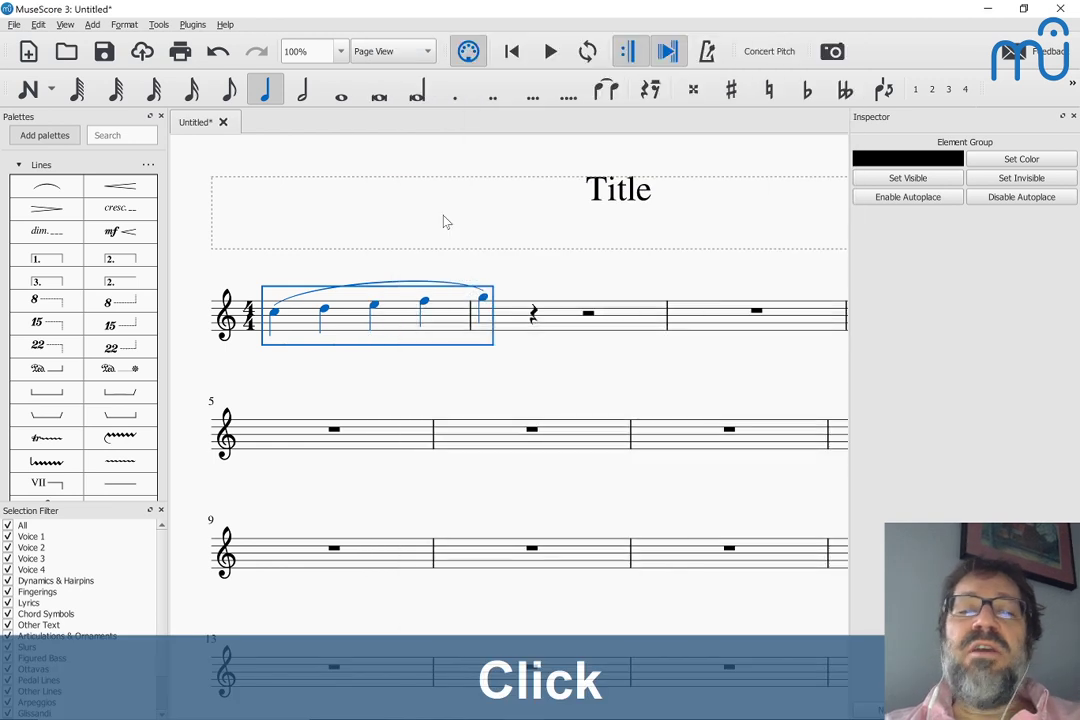
pyautogui.click(364, 270)
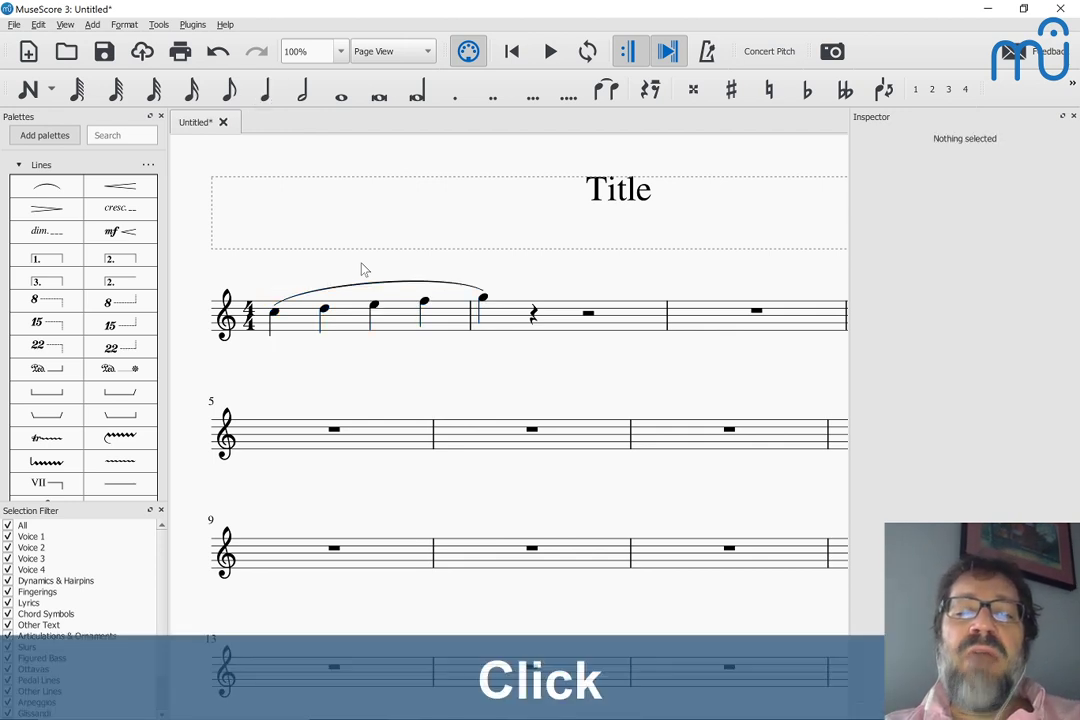
# Delete the five notes and their slur, clearing the first two measures to full-measure rests.
pyautogui.click(354, 323)
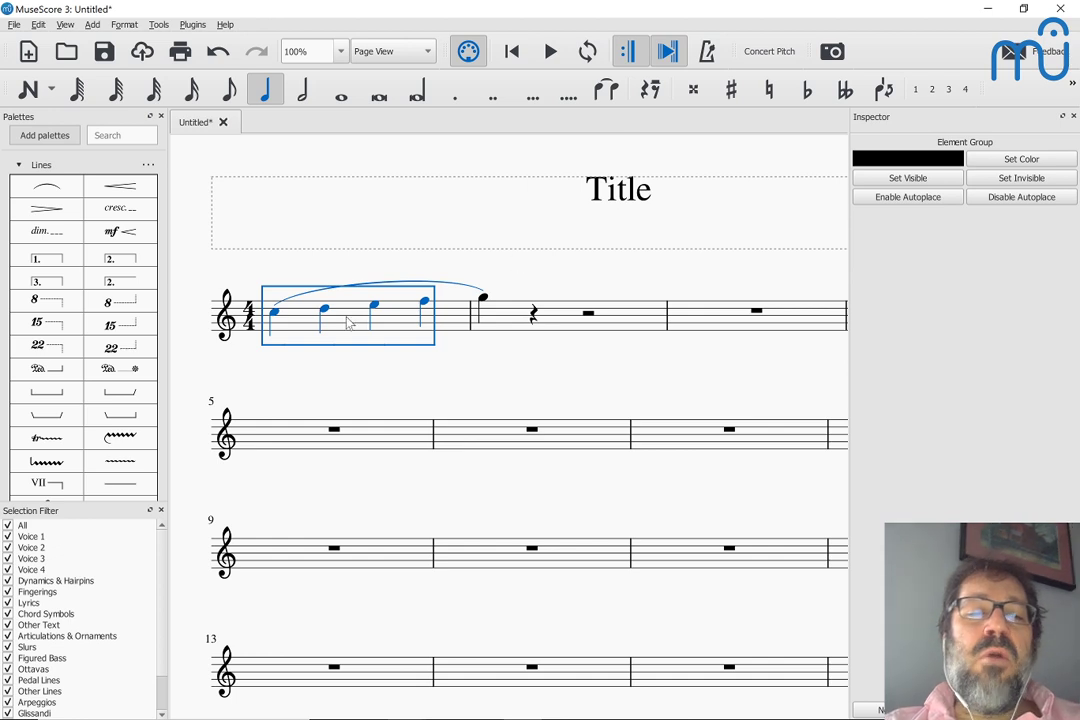
pyautogui.hotkey('shift', 'Right')
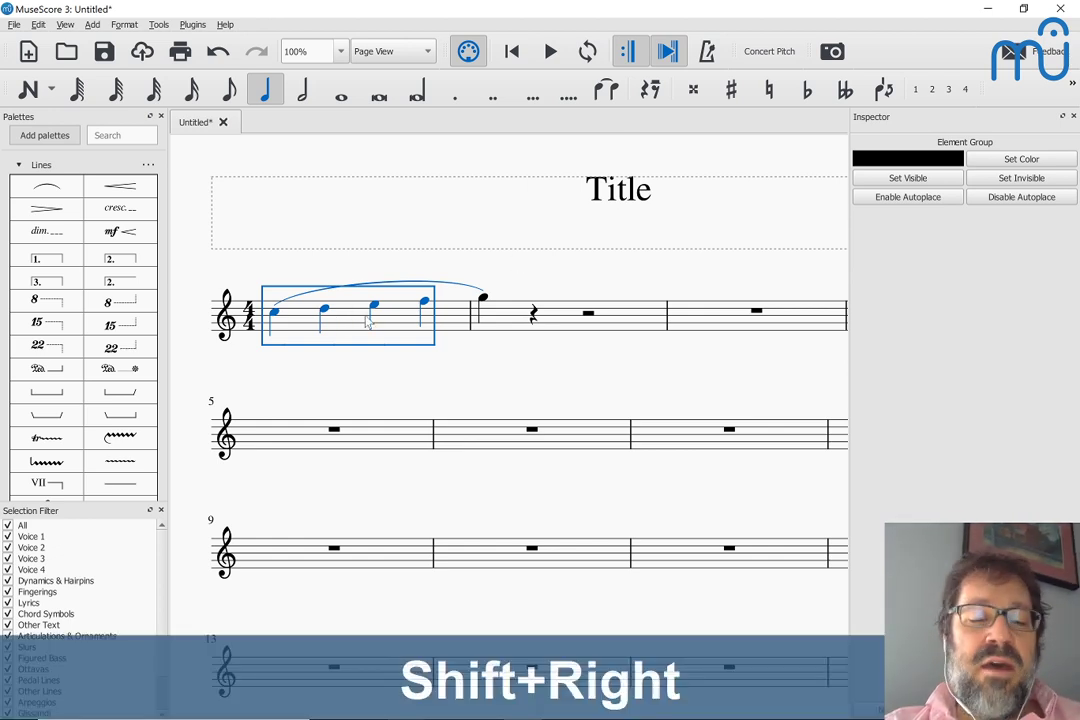
pyautogui.keyDown('shift'); pyautogui.click(531, 318); pyautogui.keyUp('shift')
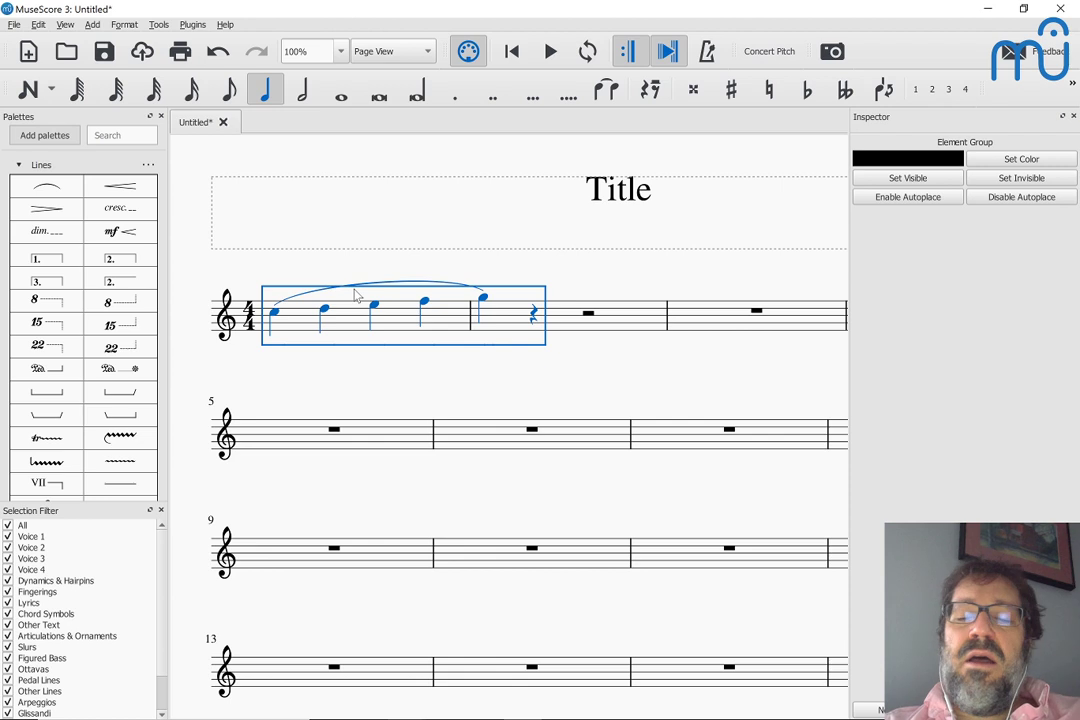
pyautogui.press('Delete')
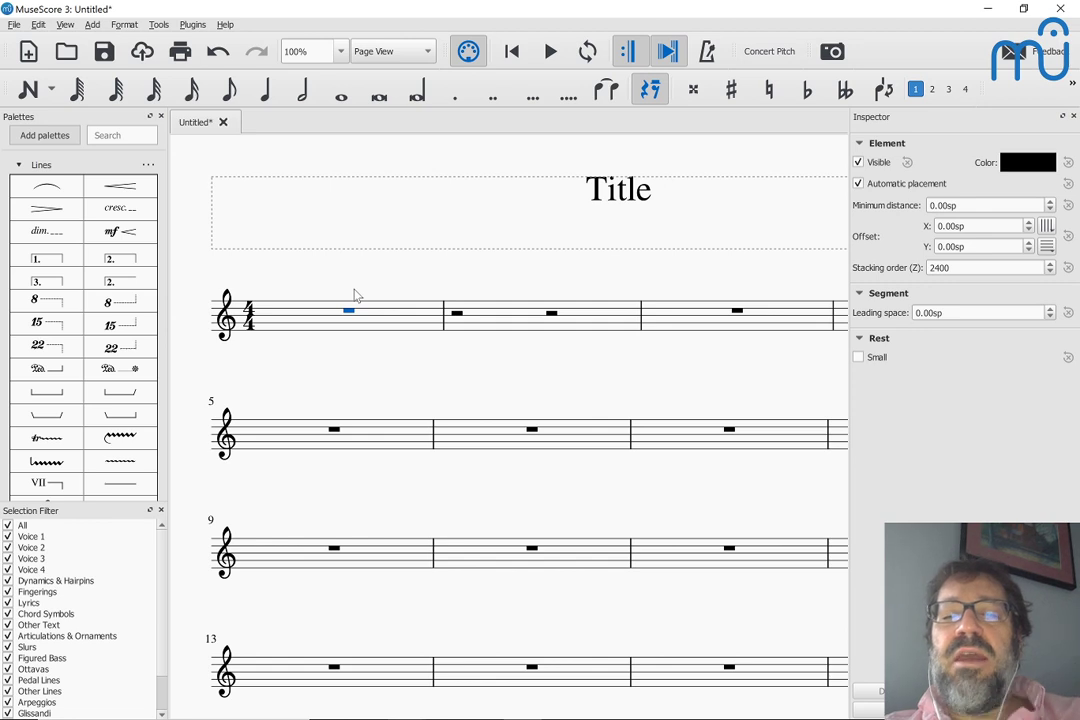
pyautogui.click(483, 313)
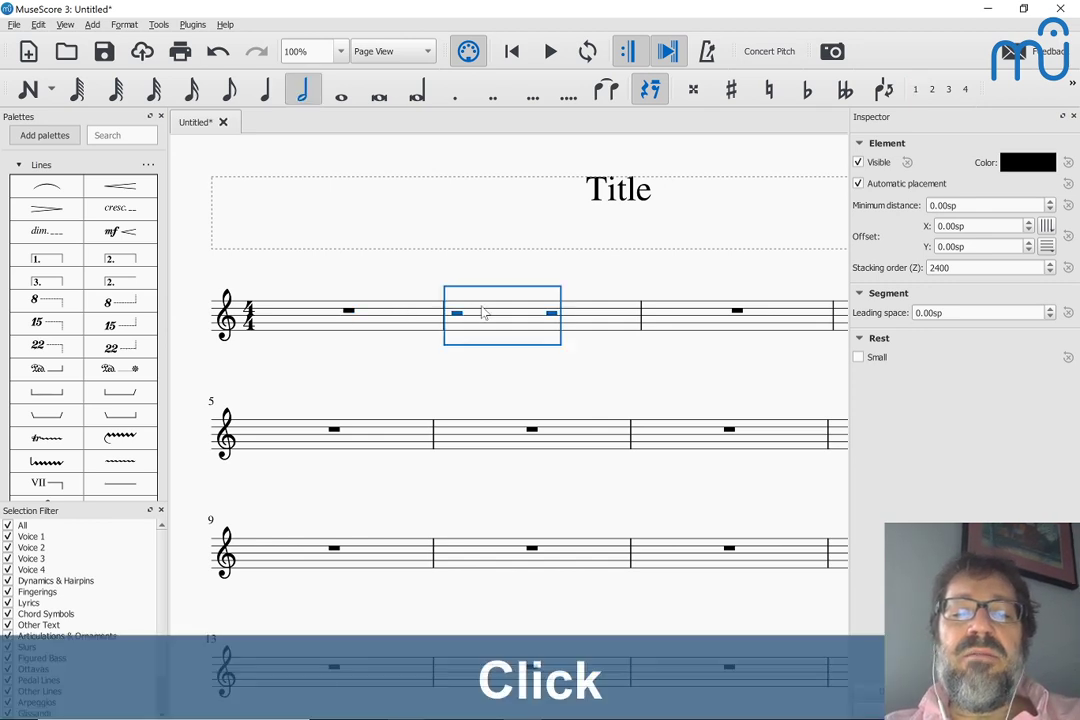
pyautogui.press('Delete')
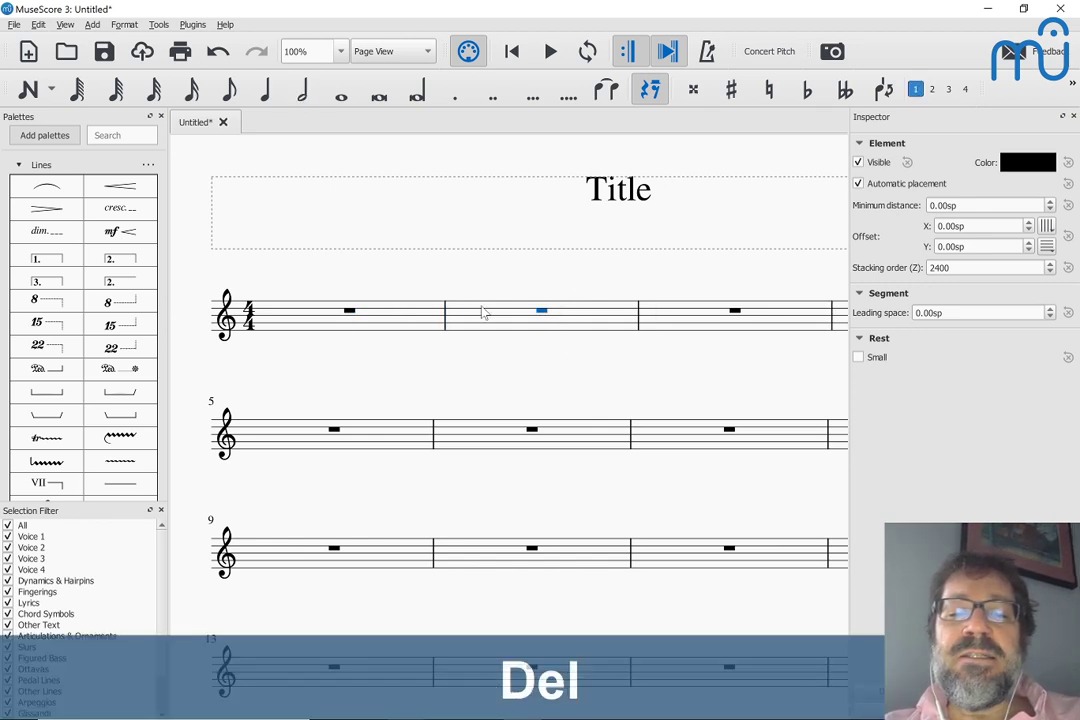
# Enter a quarter rest and quarter notes middle C, D and E in measure one, followed by a dotted half note F in measure two.
pyautogui.click(405, 308)
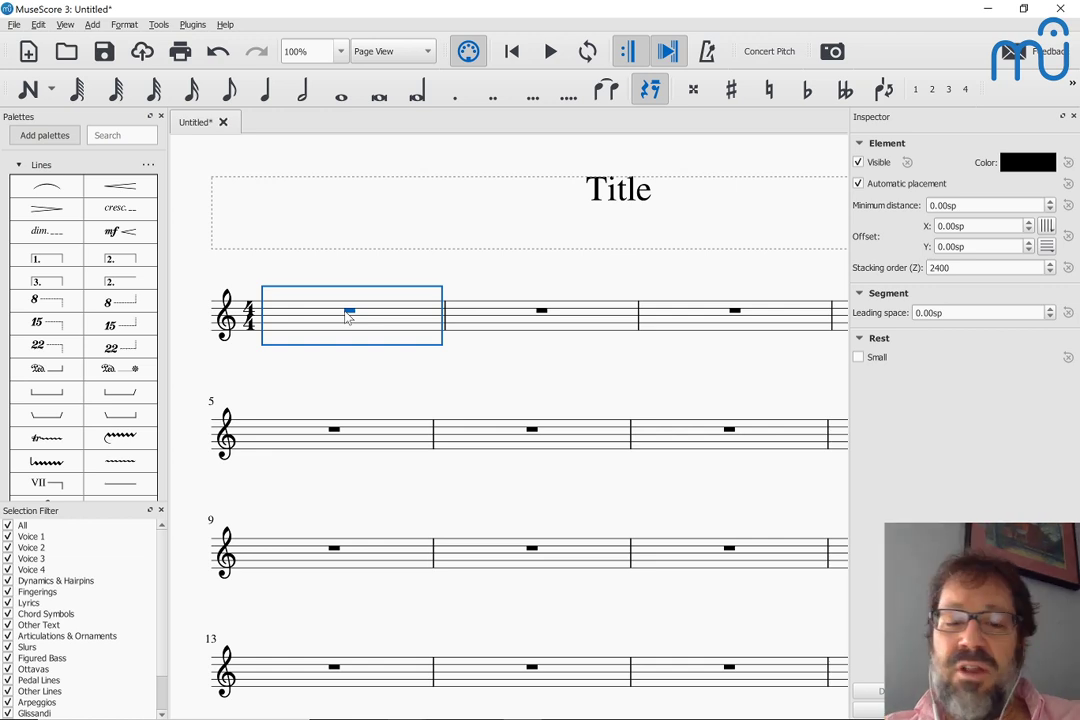
pyautogui.press('n')
pyautogui.press('5')
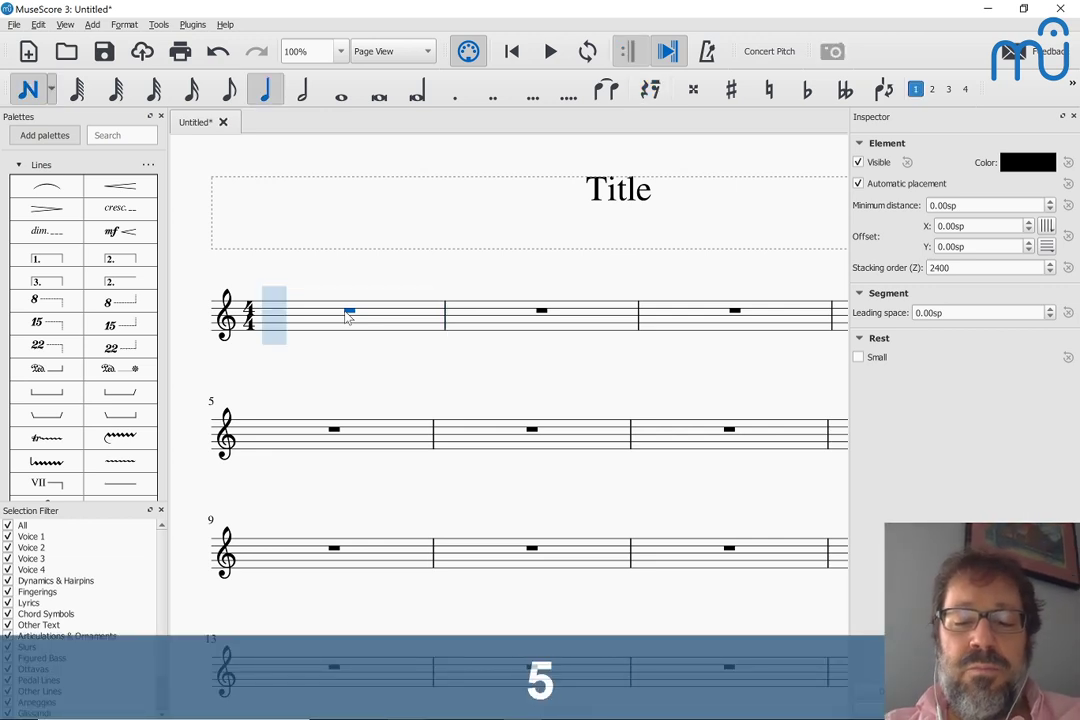
pyautogui.press('0')
pyautogui.press('c')
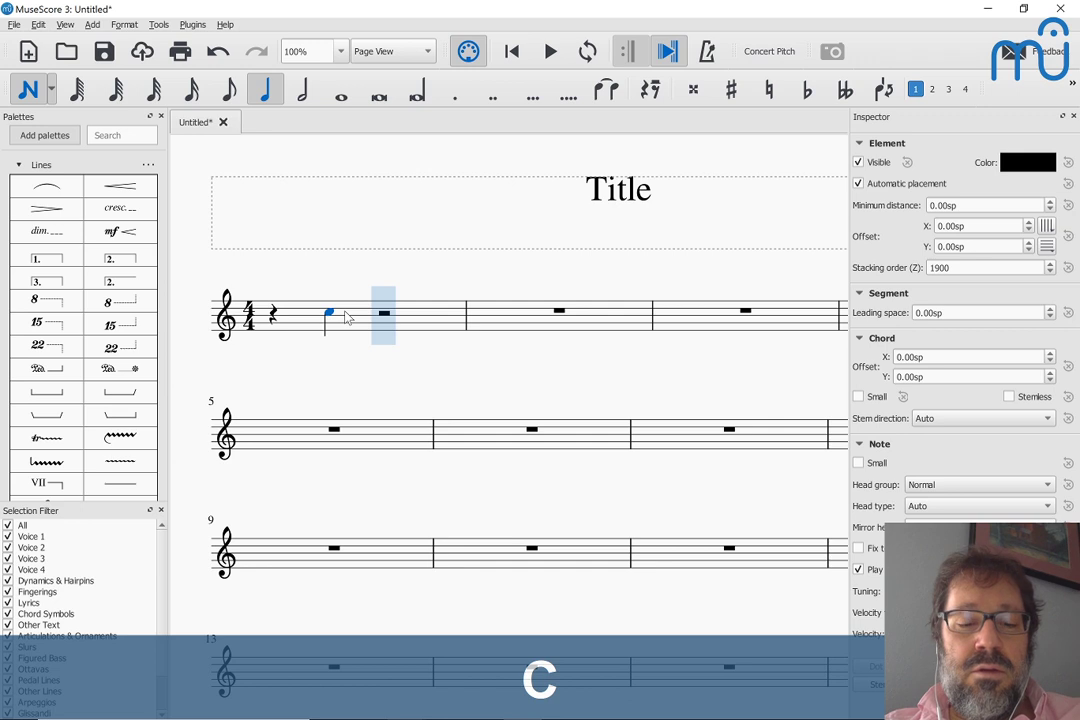
pyautogui.hotkey('ctrl', 'Down')
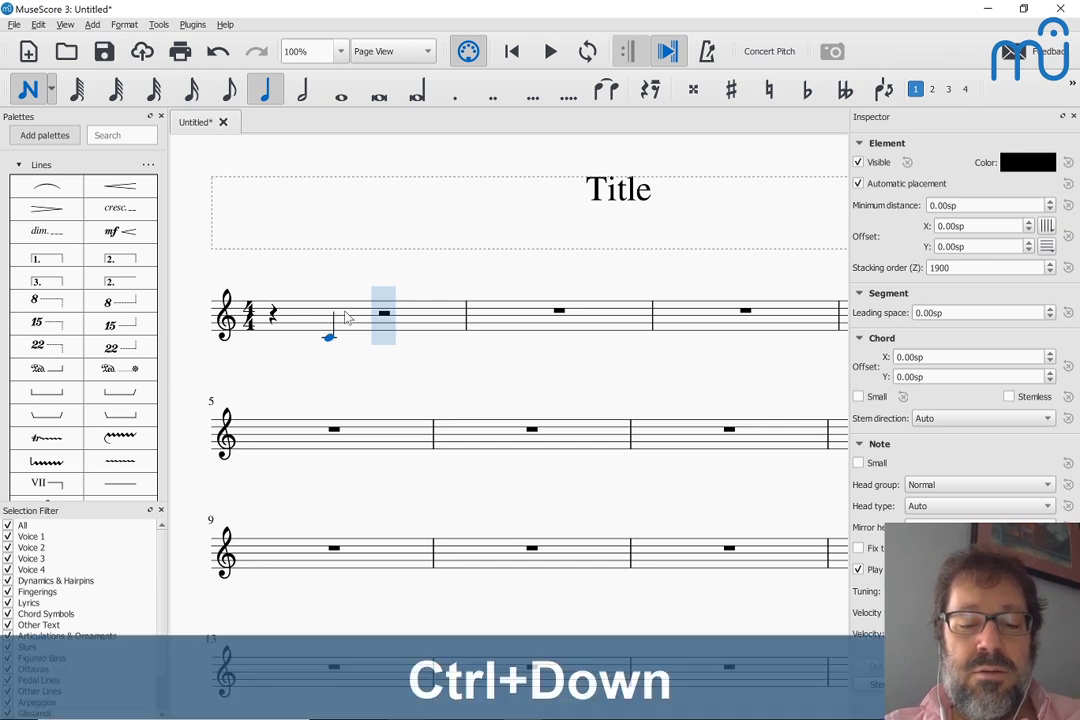
pyautogui.press('d')
pyautogui.press('e')
pyautogui.press('6')
pyautogui.press('f')
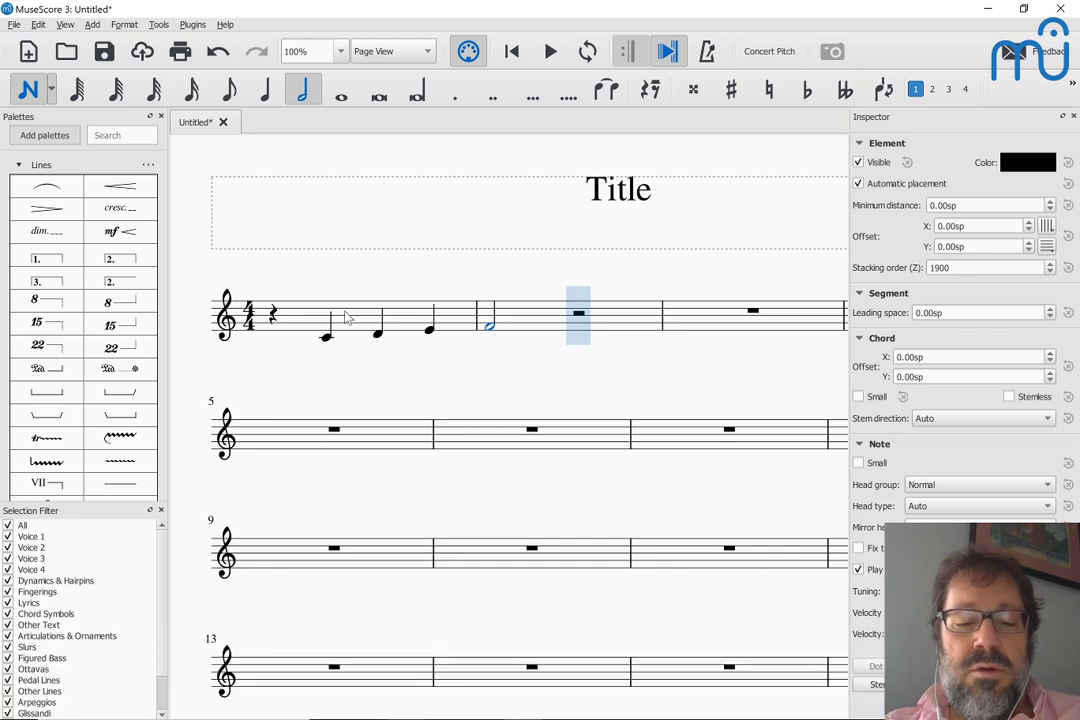
pyautogui.hotkey('shift', 'w')
pyautogui.press('e')
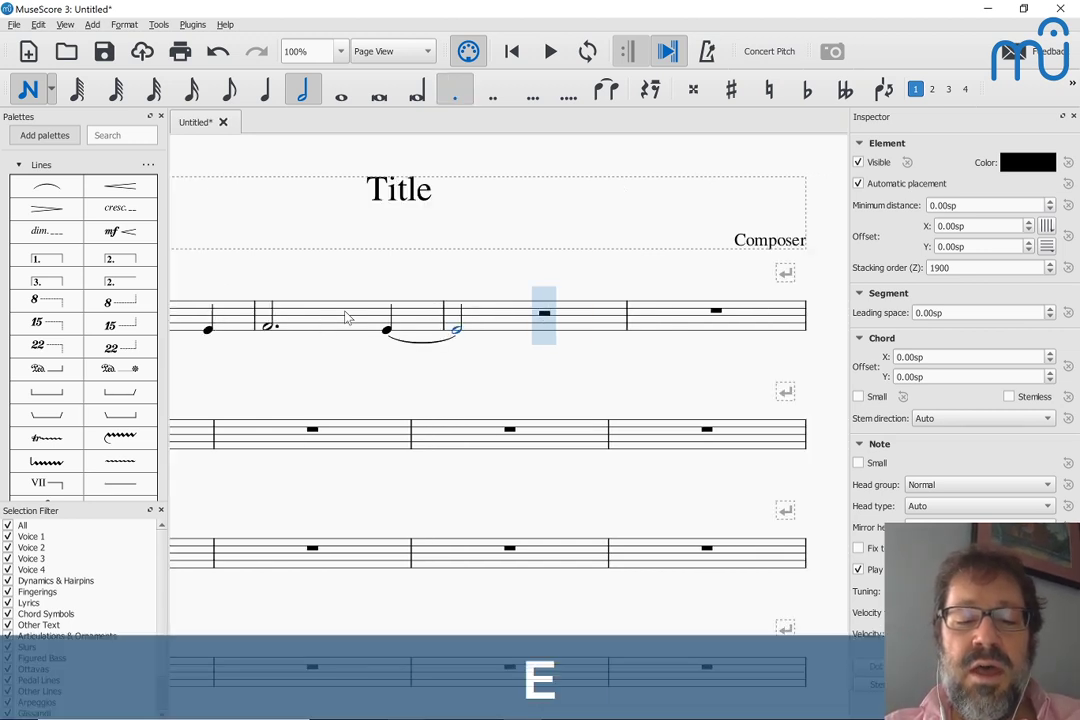
pyautogui.press('g')
pyautogui.hotkey('ctrl', 'z')
pyautogui.hotkey('ctrl', 'z')
pyautogui.hotkey('ctrl', 'z')
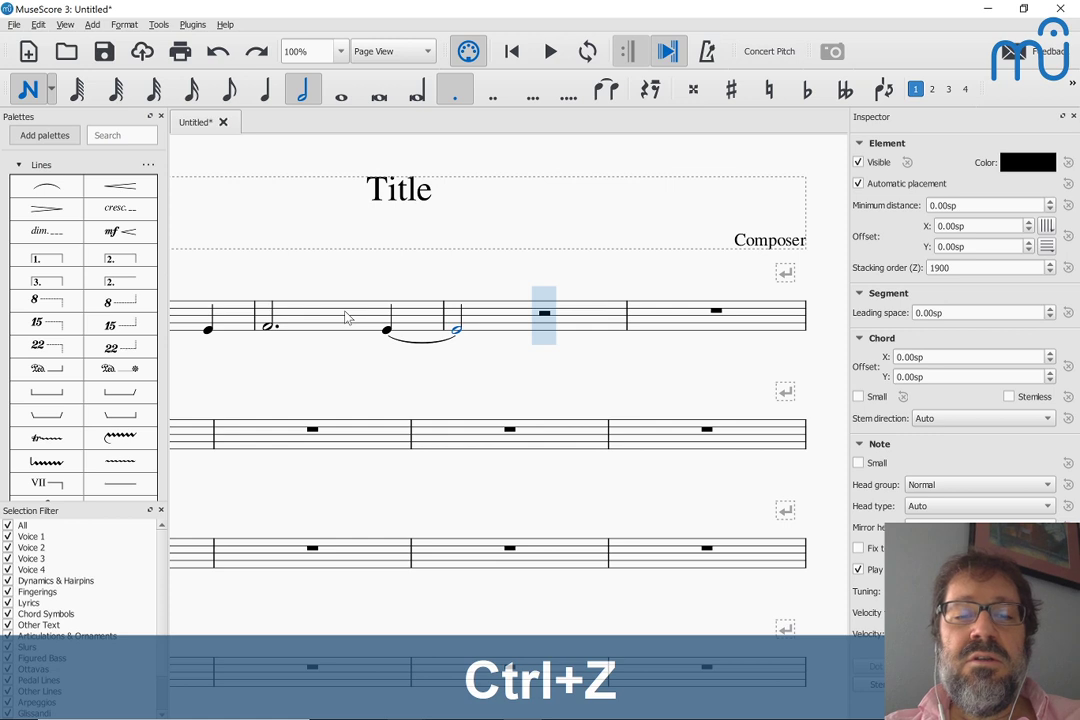
# Continue the melody with quarter notes E, G, F, D and a low B-flat, filling measures two and three.
pyautogui.press('5')
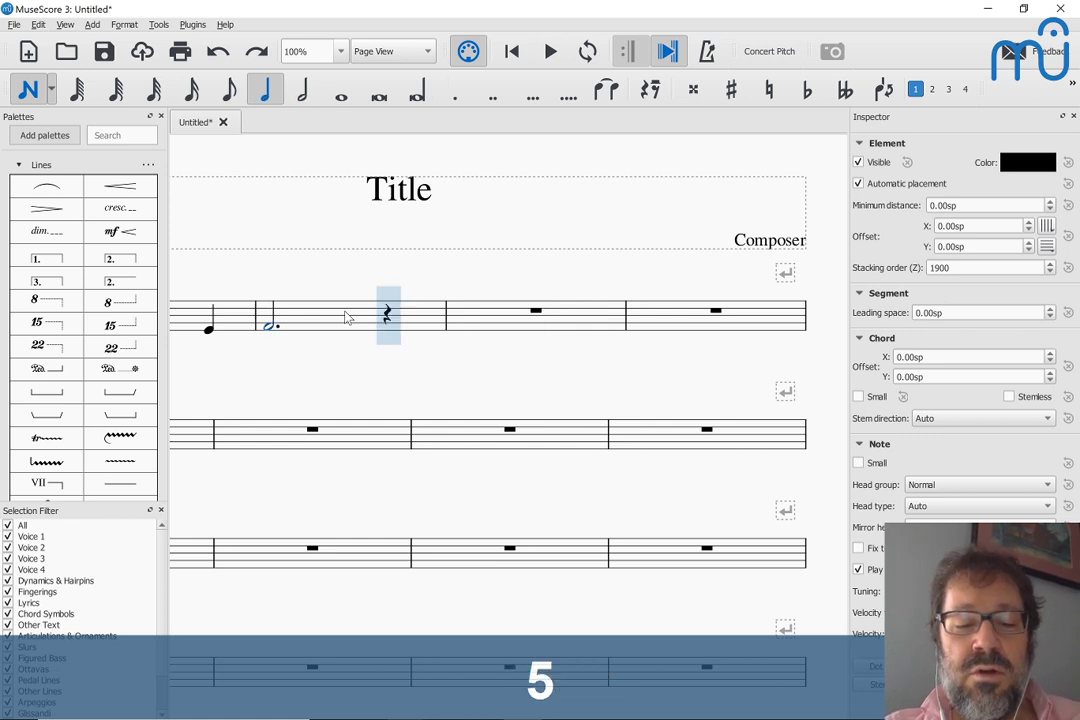
pyautogui.press('e')
pyautogui.press('g')
pyautogui.press('f')
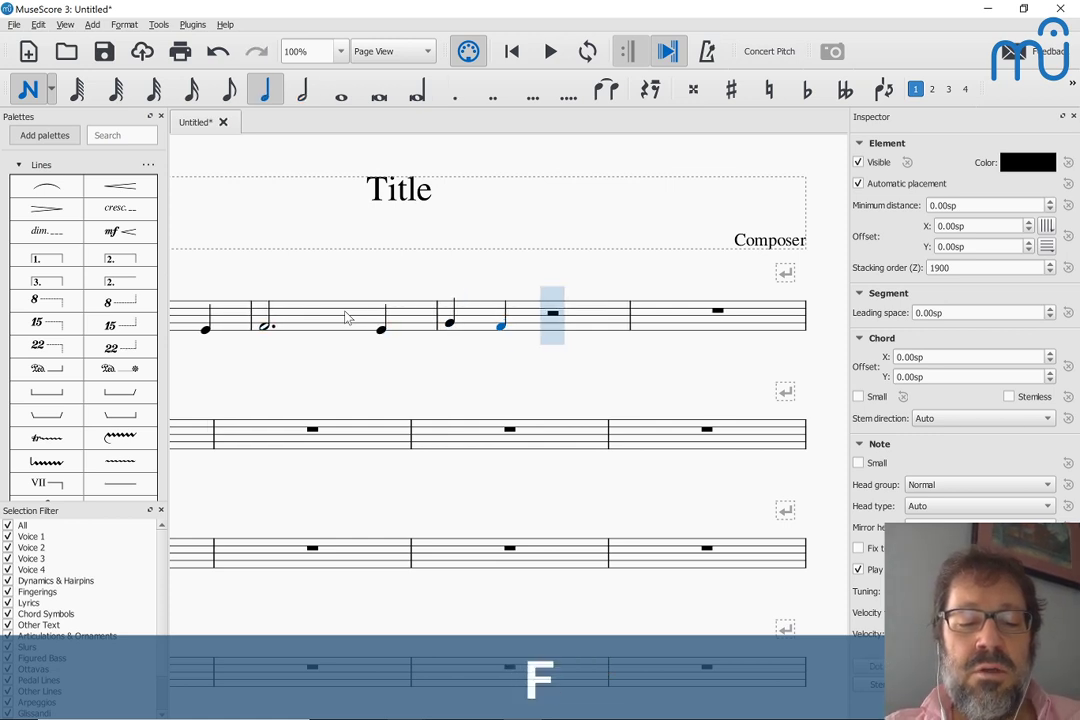
pyautogui.press('d')
pyautogui.press('b')
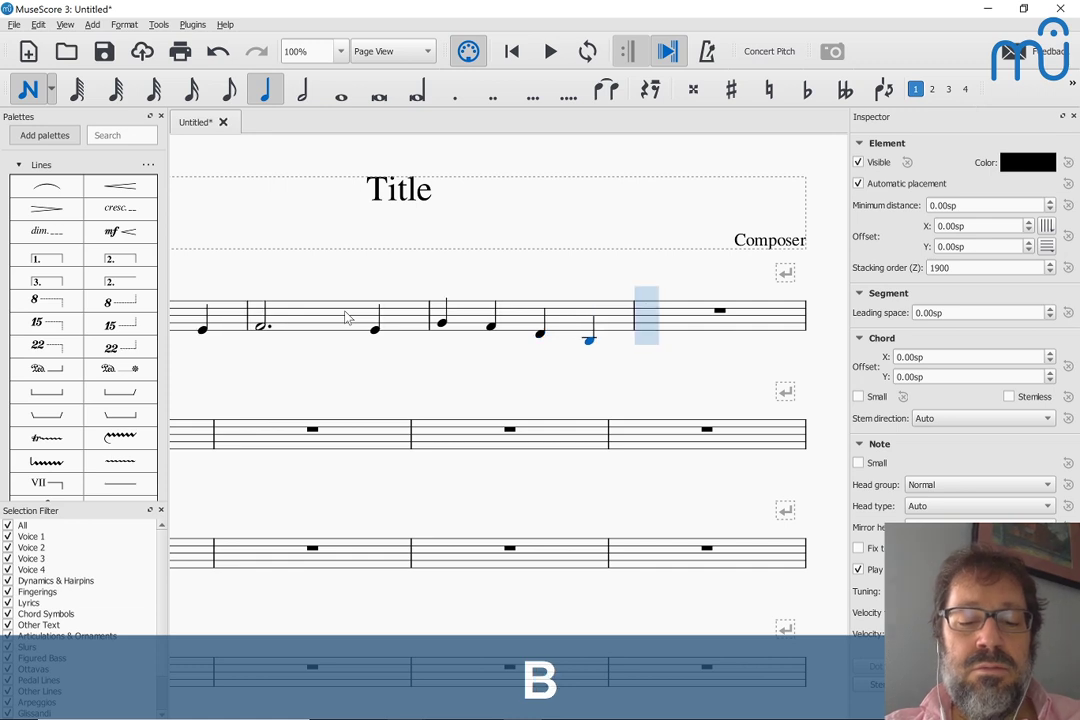
pyautogui.press('Down')
pyautogui.press('Escape')
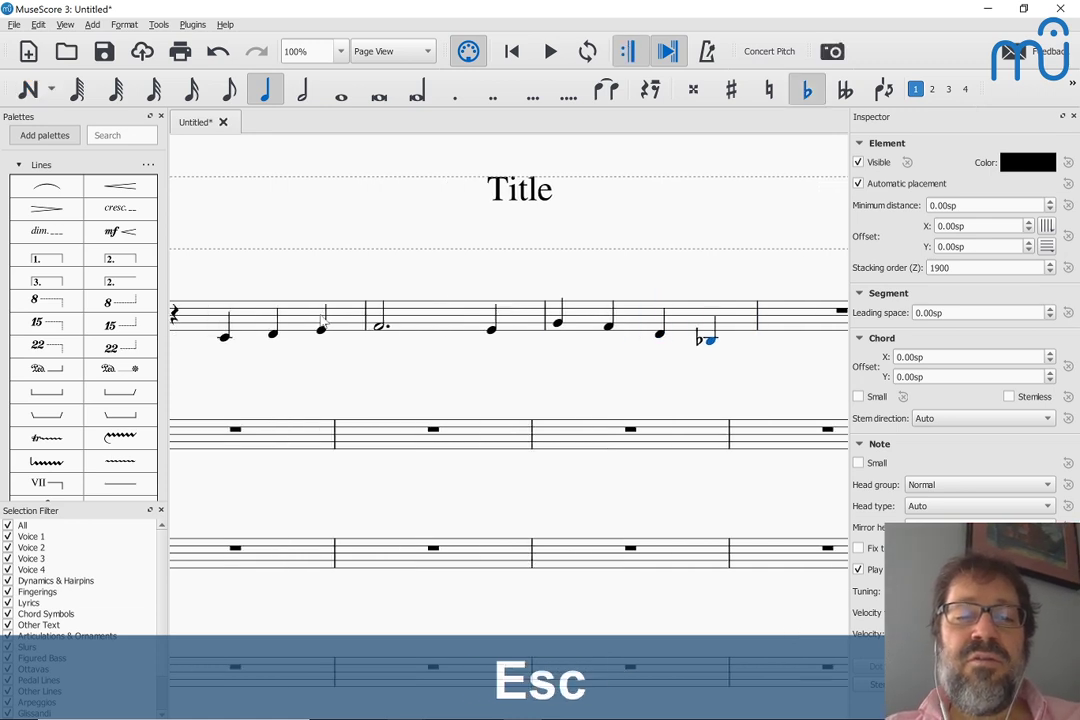
# Apply the one-flat key signature to the score from the opening quarter rest.
pyautogui.click(274, 313)
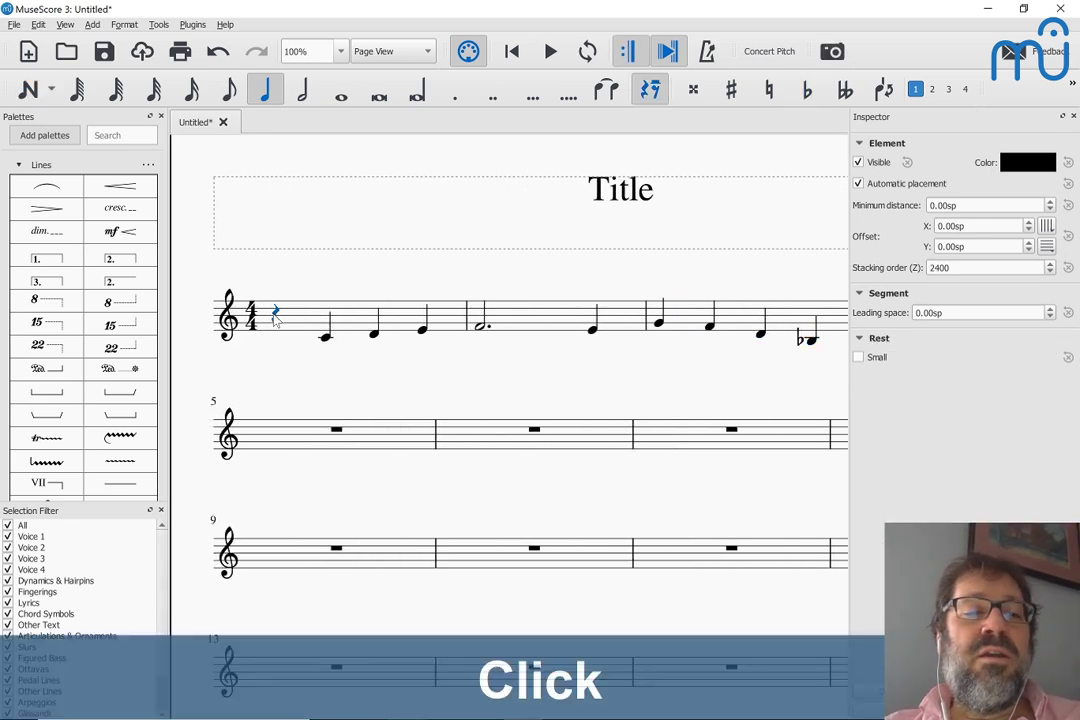
pyautogui.click(18, 164)
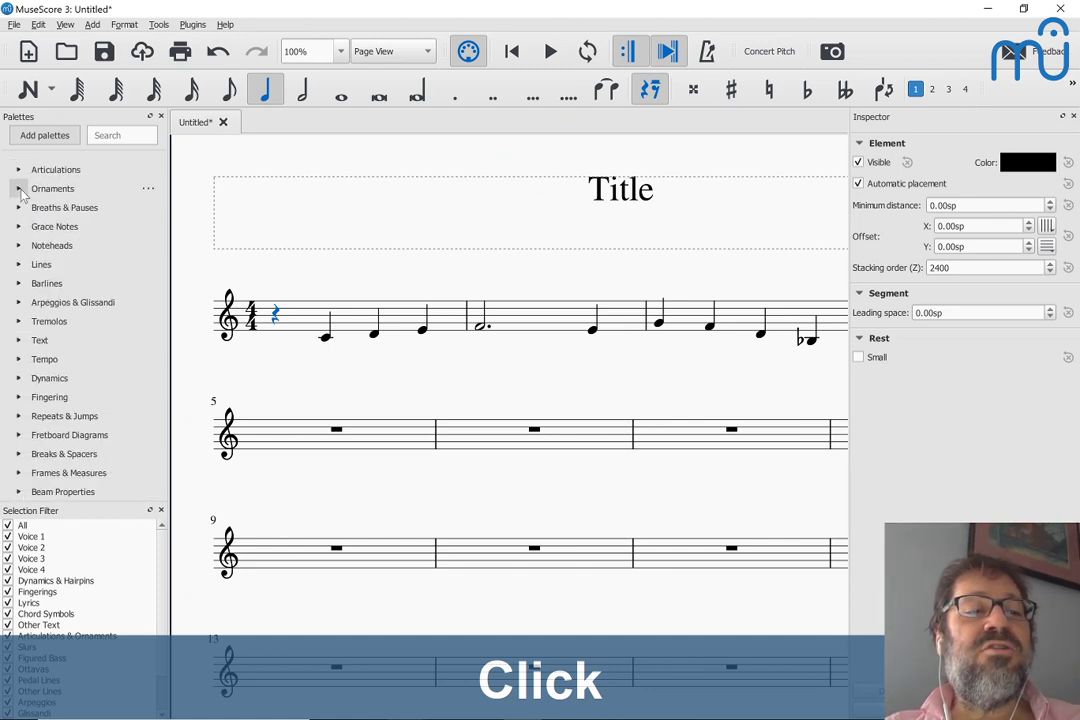
pyautogui.scroll(2, 20, 193)
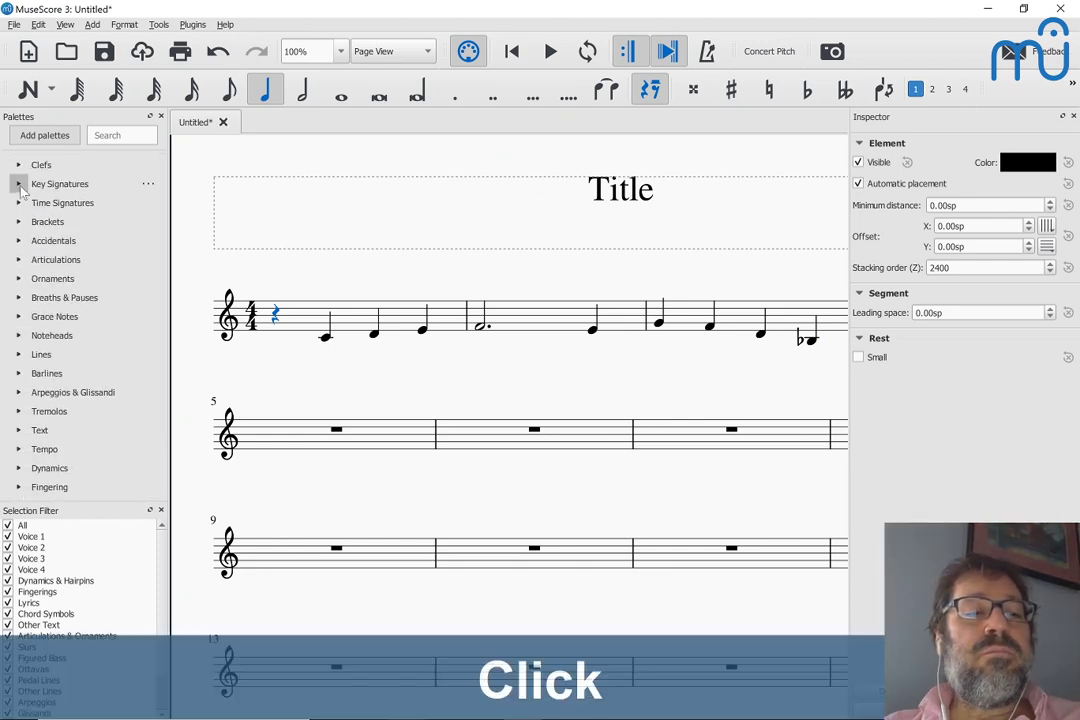
pyautogui.click(18, 184)
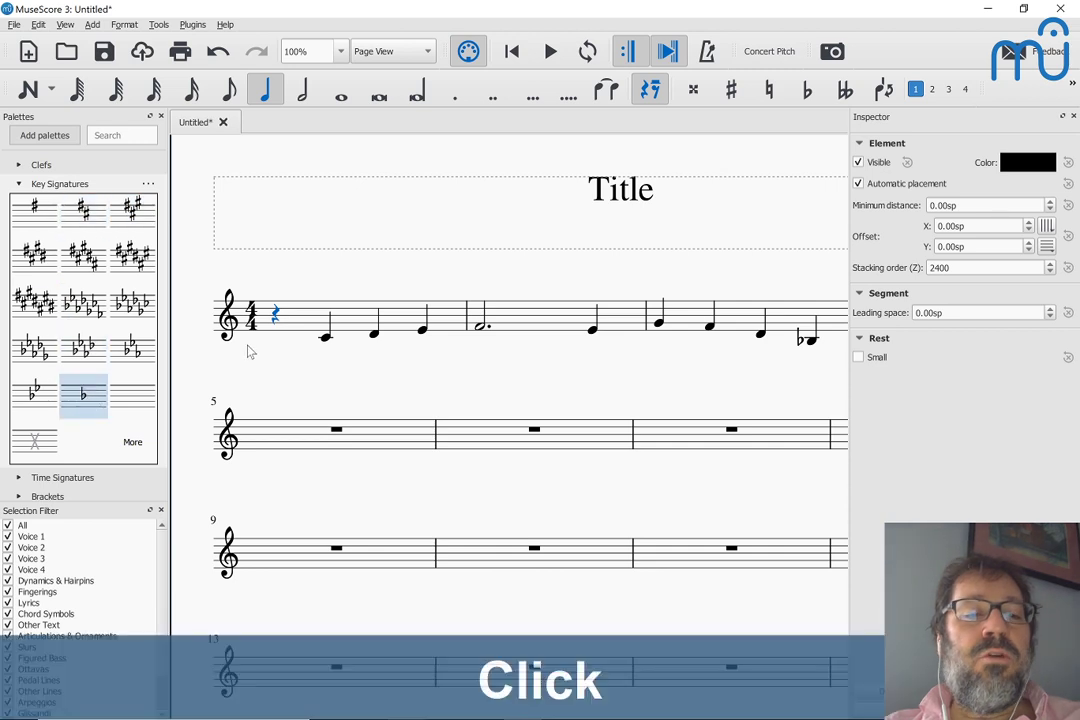
pyautogui.moveTo(250, 352); pyautogui.dragTo(275, 318)
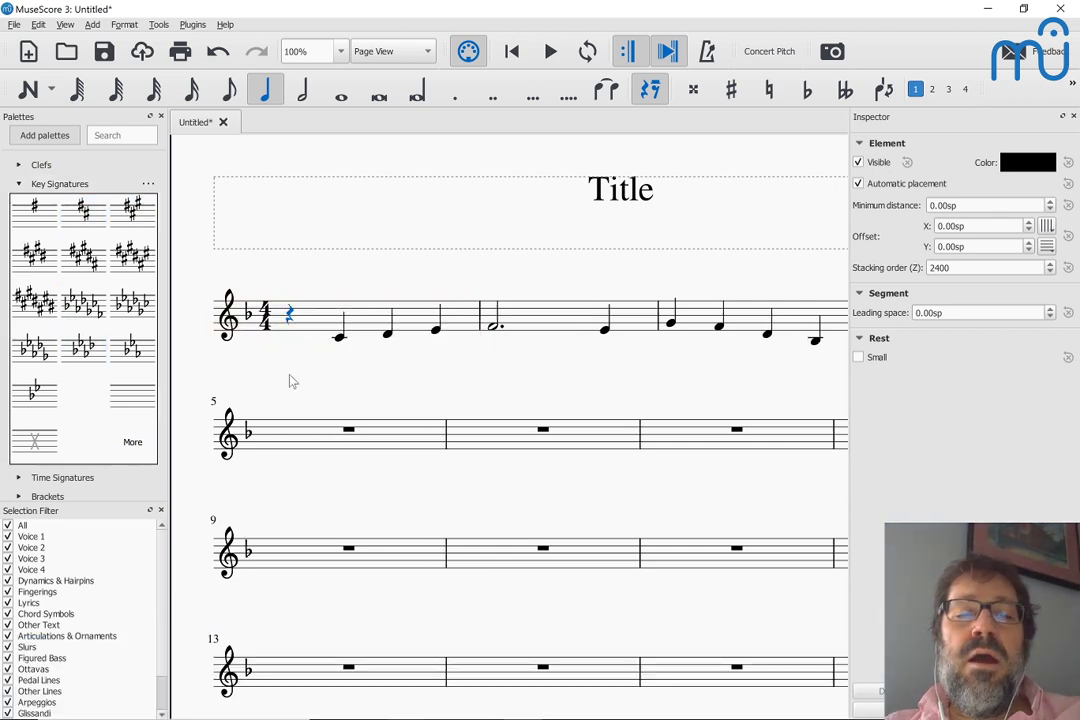
# Play back the melody from the first C and stop near the end of the third measure.
pyautogui.click(340, 340)
pyautogui.press('space')
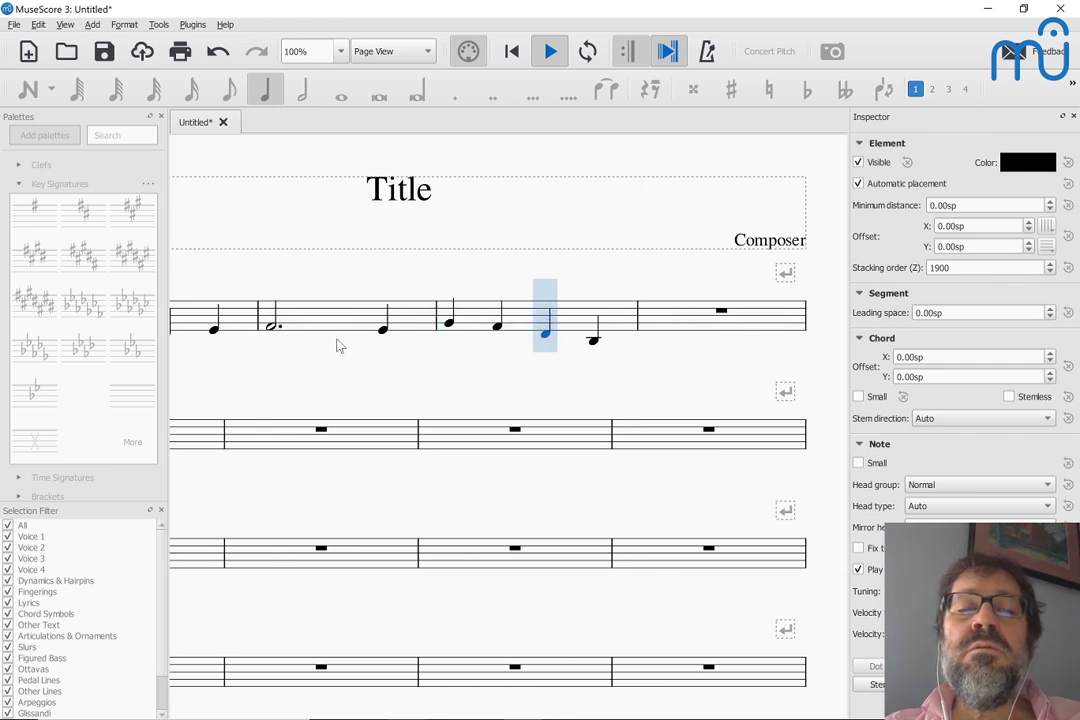
pyautogui.press('space')
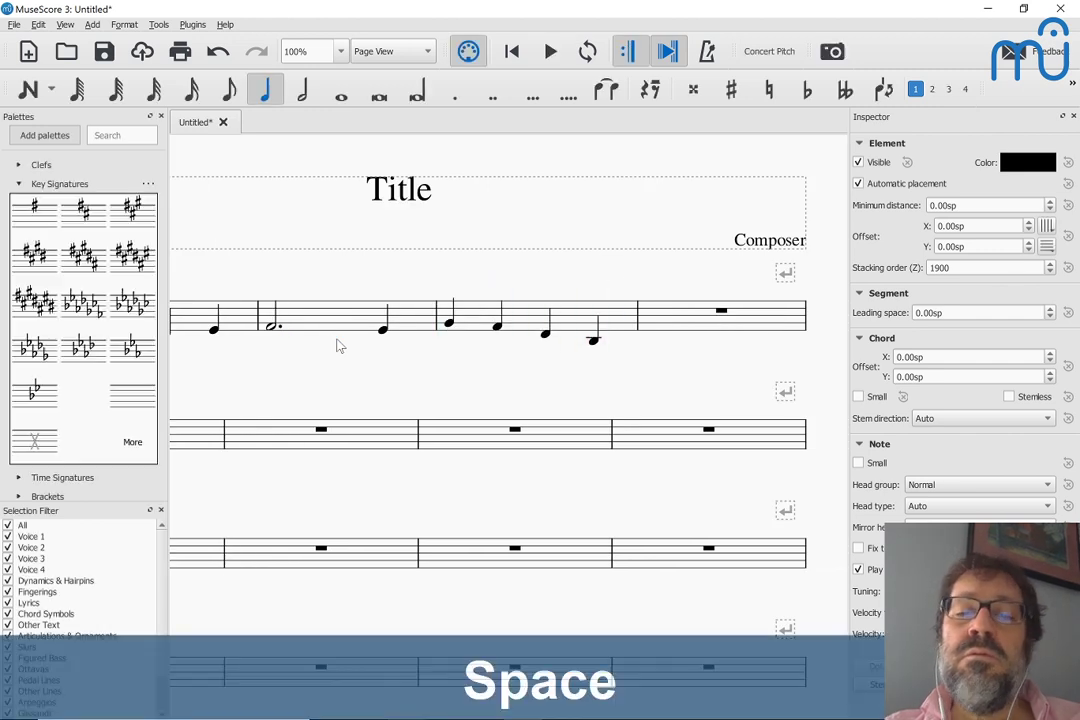
# Enter a whole note low A in the fourth measure and leave note input.
pyautogui.click(677, 327)
pyautogui.press('n')
pyautogui.press('6')
pyautogui.press('7')
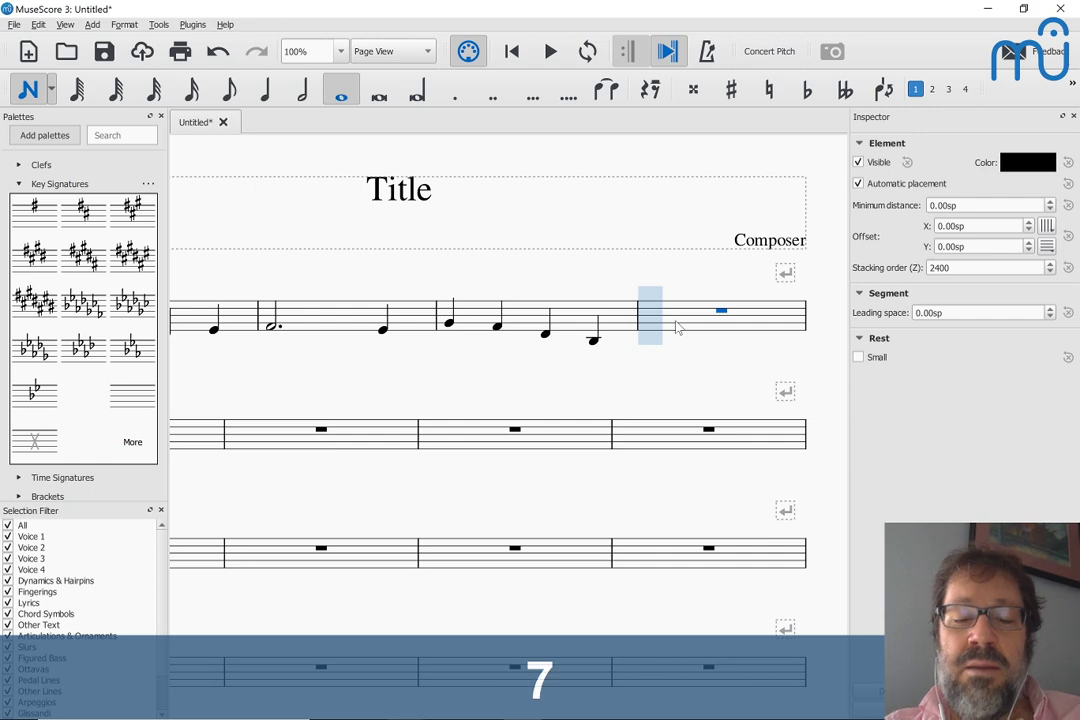
pyautogui.press('a')
pyautogui.press('Escape')
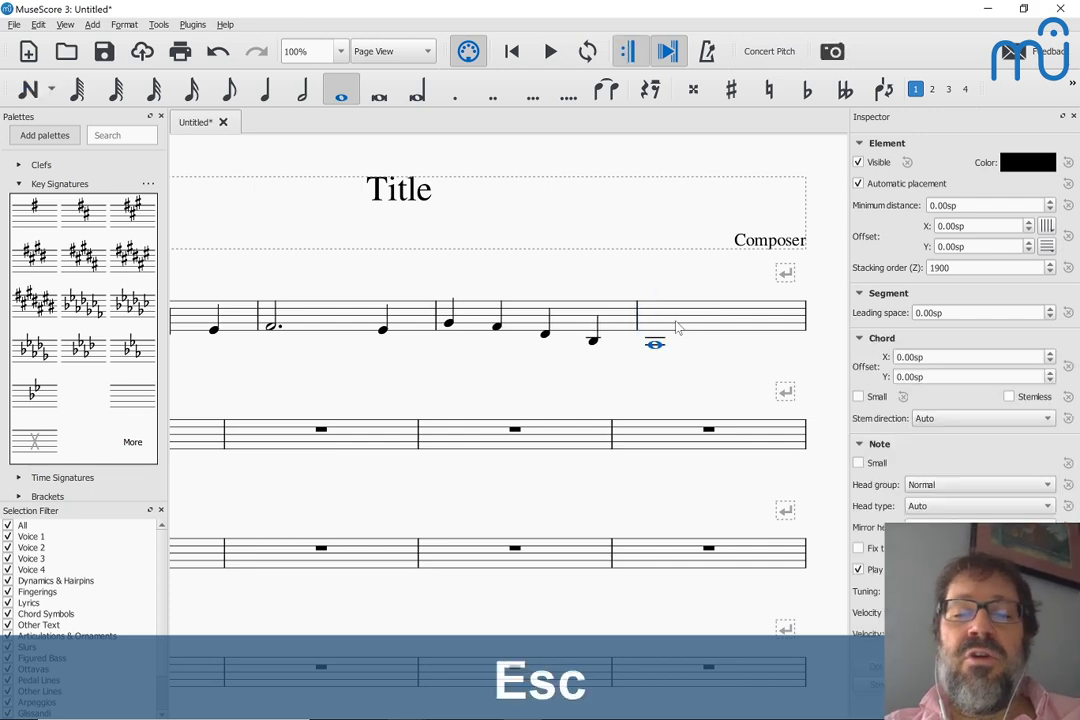
pyautogui.scroll(-1, 677, 327)
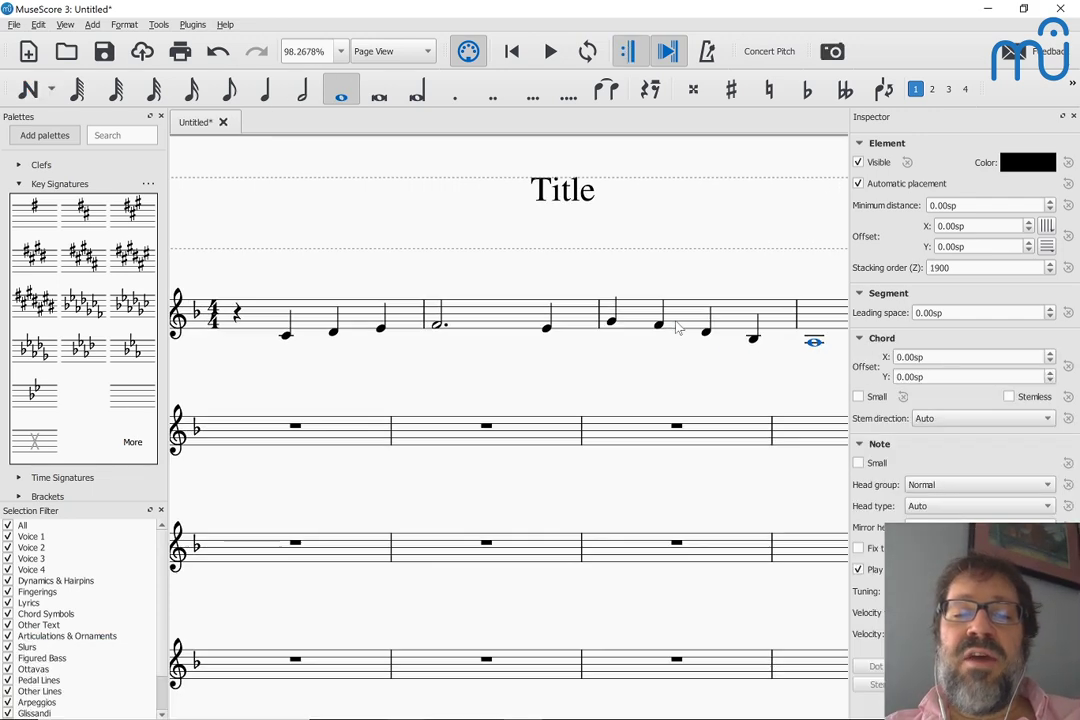
pyautogui.scroll(-1, 677, 327)
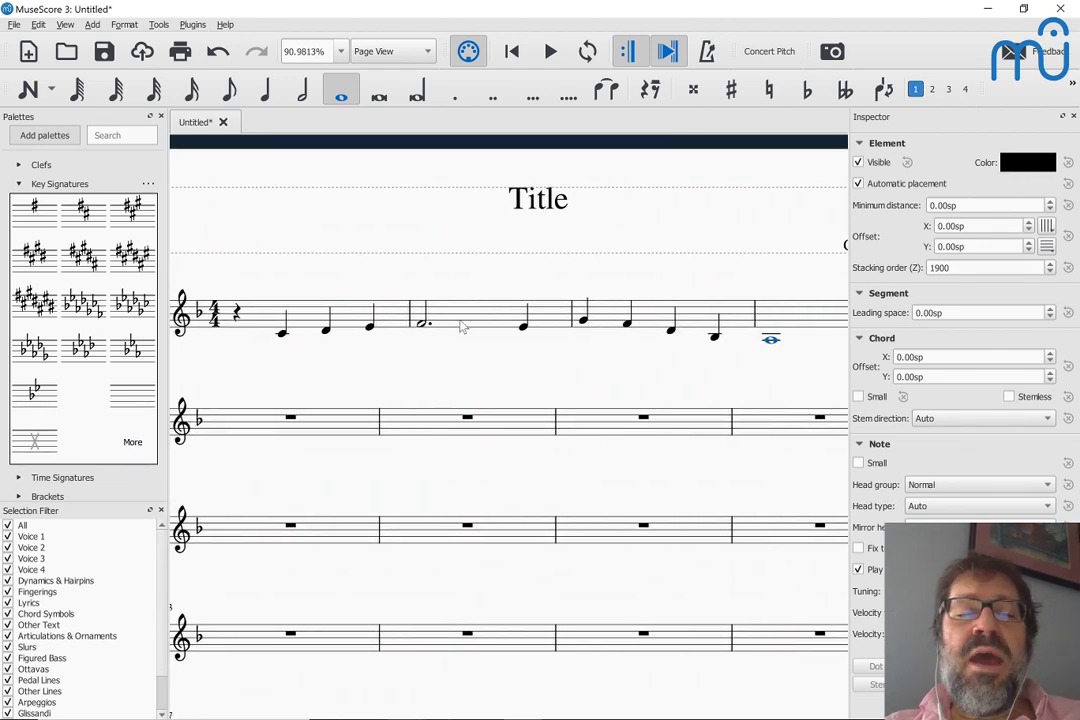
pyautogui.click(283, 338)
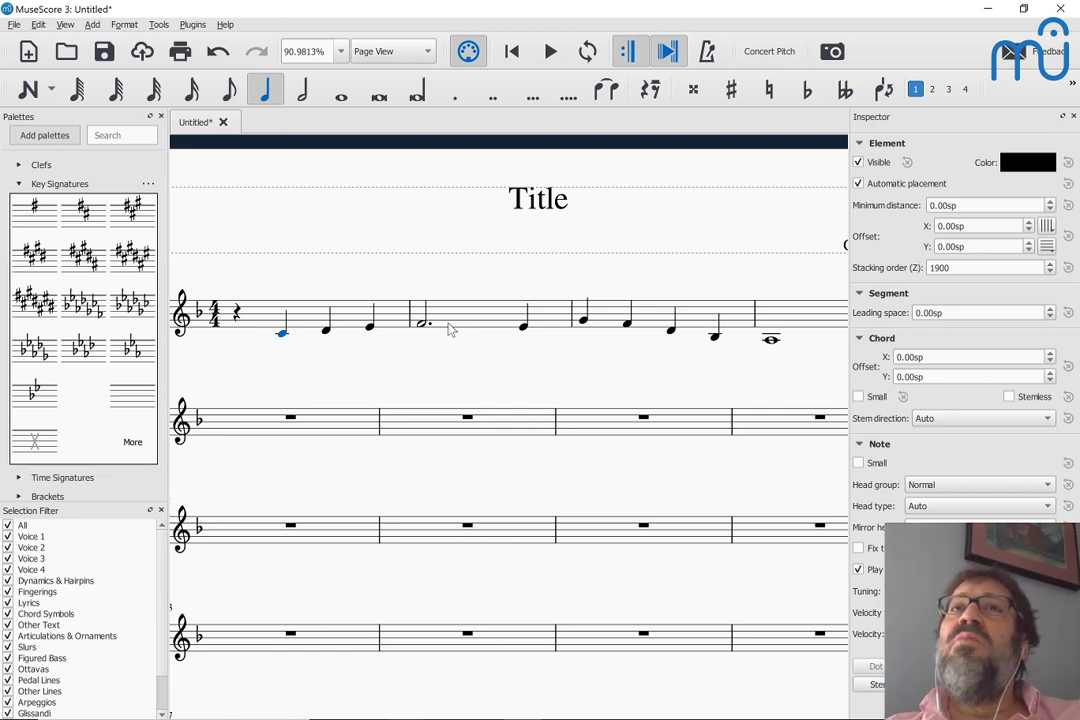
pyautogui.click(234, 316)
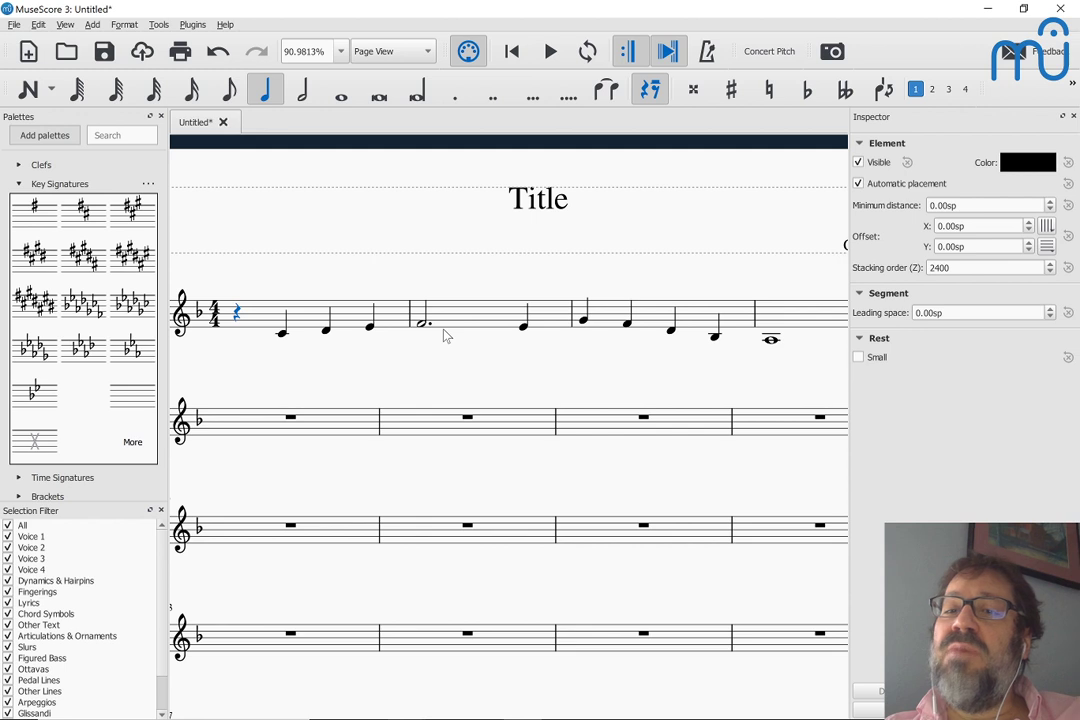
pyautogui.click(281, 336)
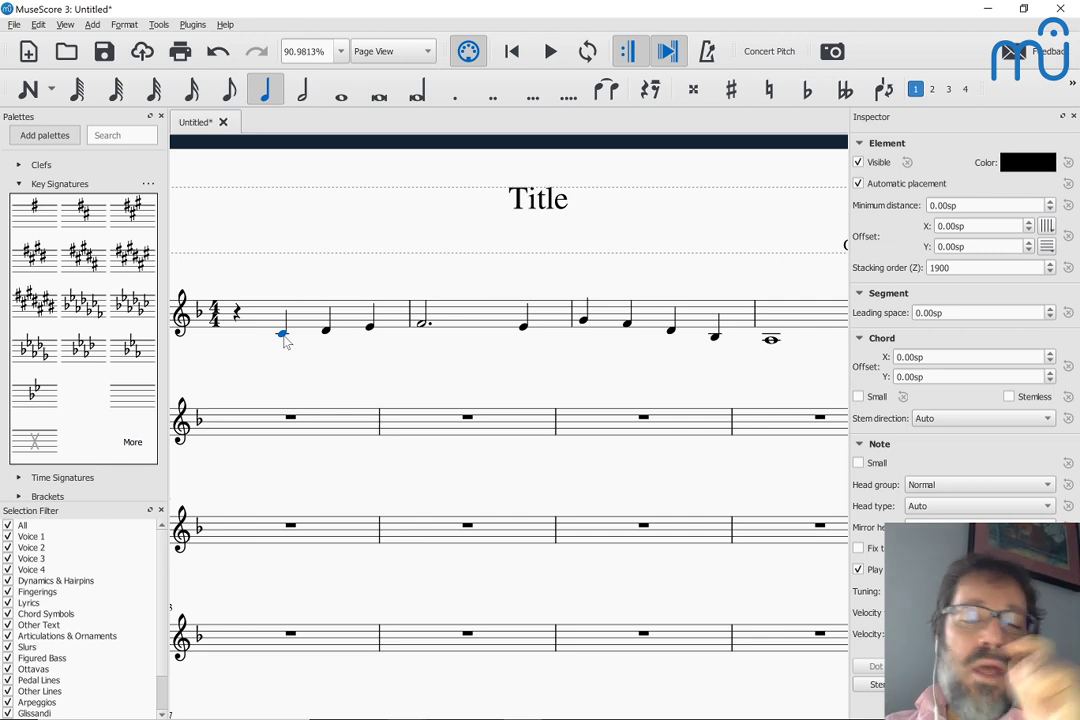
# Switch to Chrome and search Google for "i have a dream speech" in a new tab.
pyautogui.hotkey('alt', 'Tab')
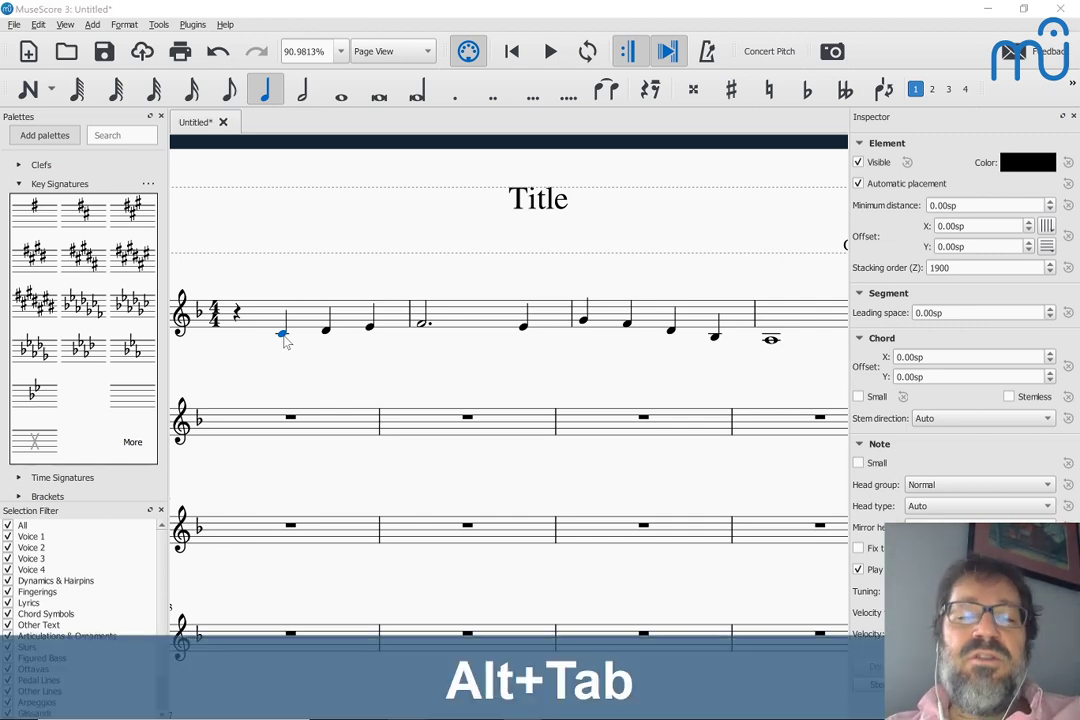
pyautogui.press('Tab')
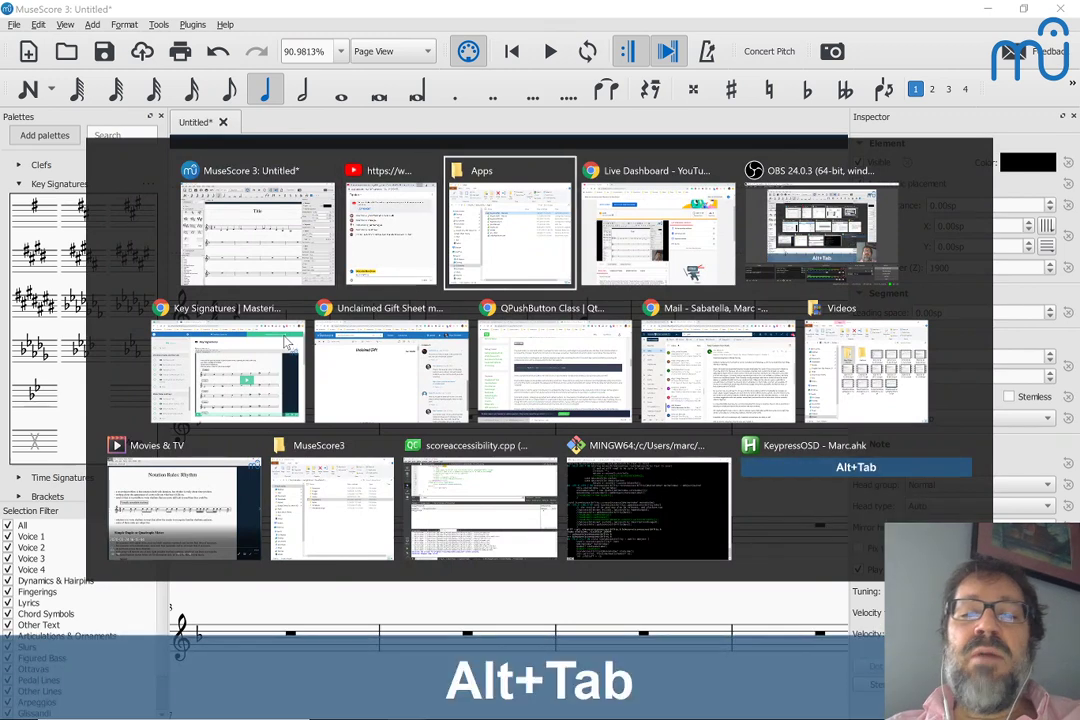
pyautogui.press('Tab')
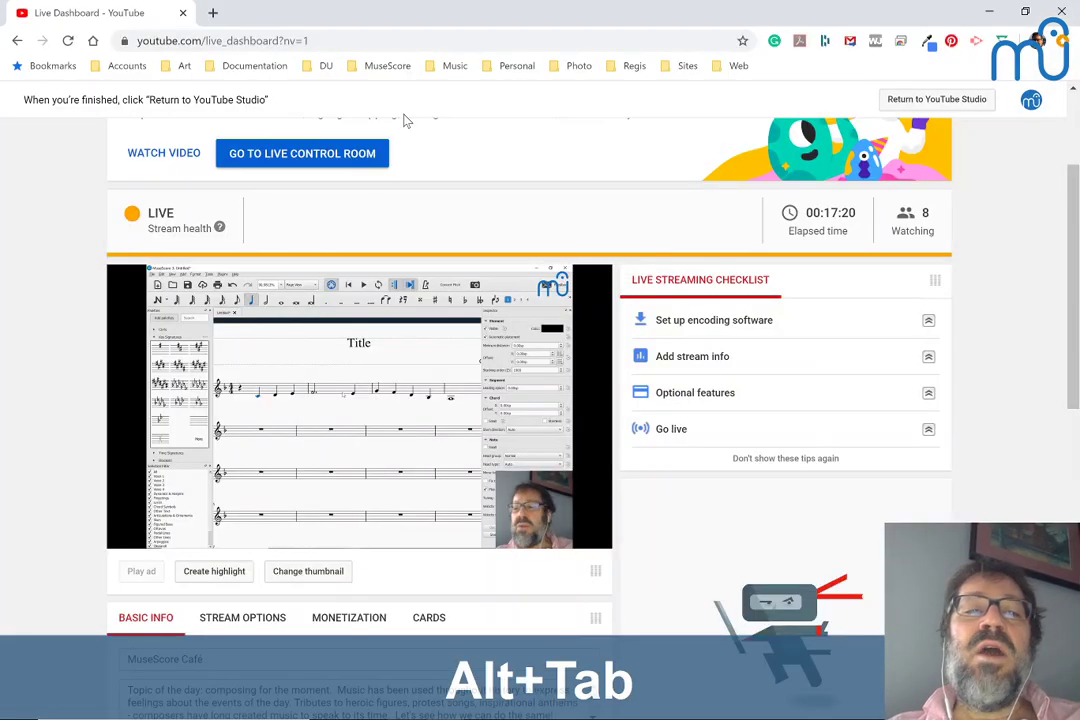
pyautogui.click(212, 12)
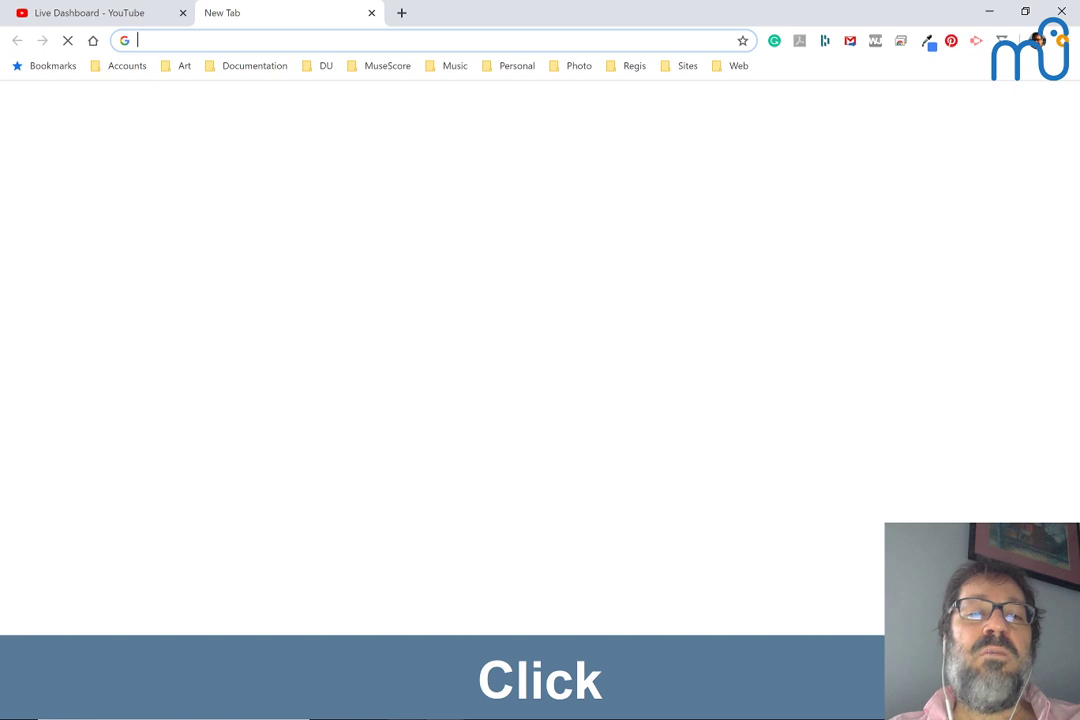
pyautogui.write('ive')
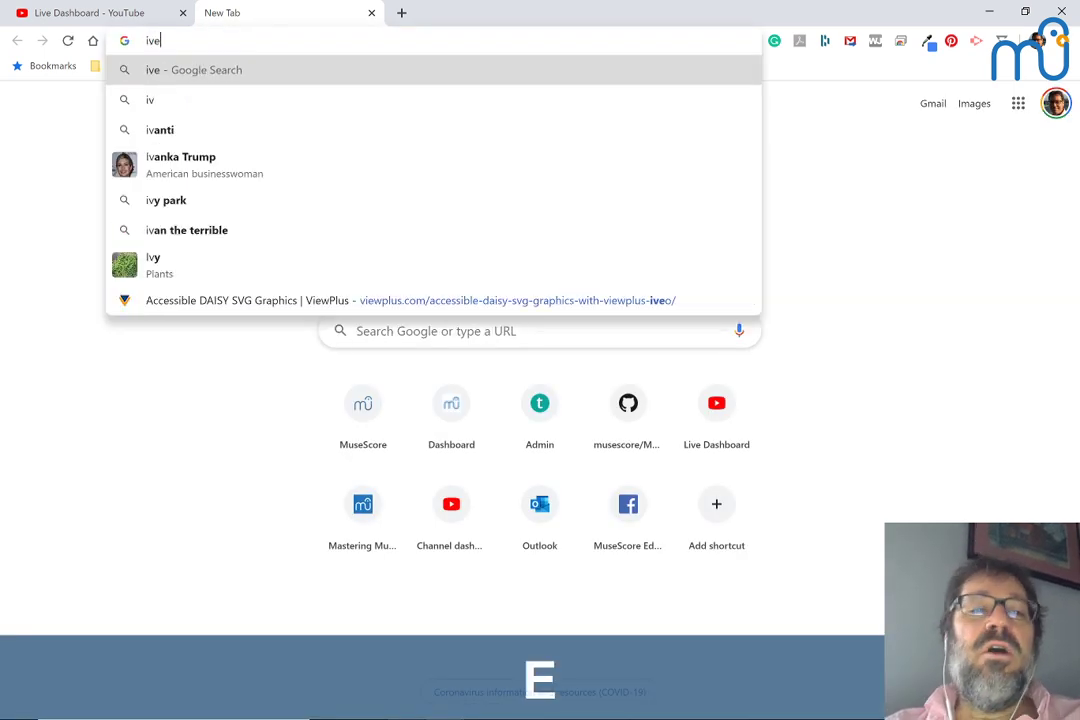
pyautogui.press('BackSpace')
pyautogui.press('BackSpace')
pyautogui.write('have a dream')
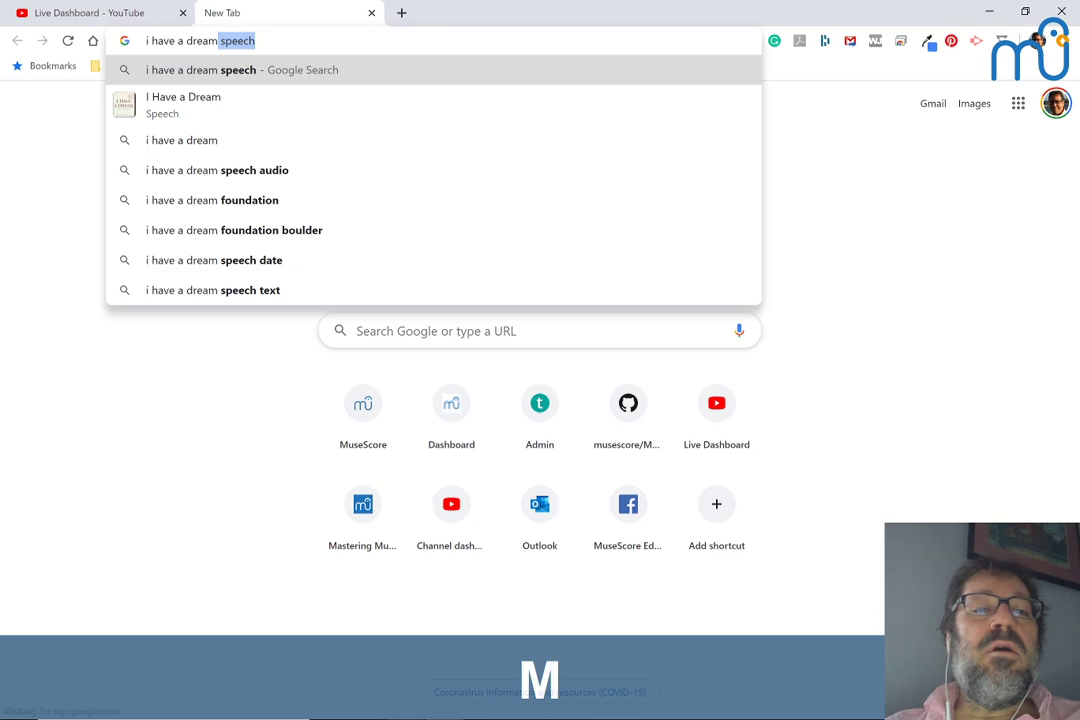
pyautogui.press('Return')
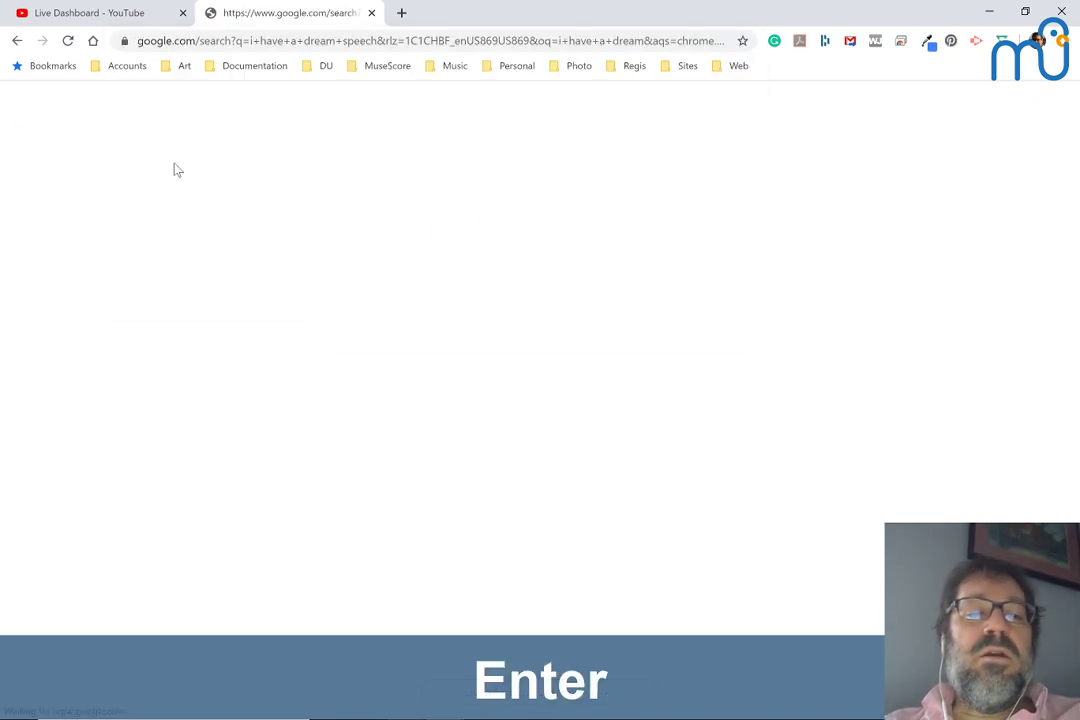
# Open the HuffPost text of the I Have a Dream speech and find the passage starting "I have a dream that one day".
pyautogui.scroll(-3, 62, 457)
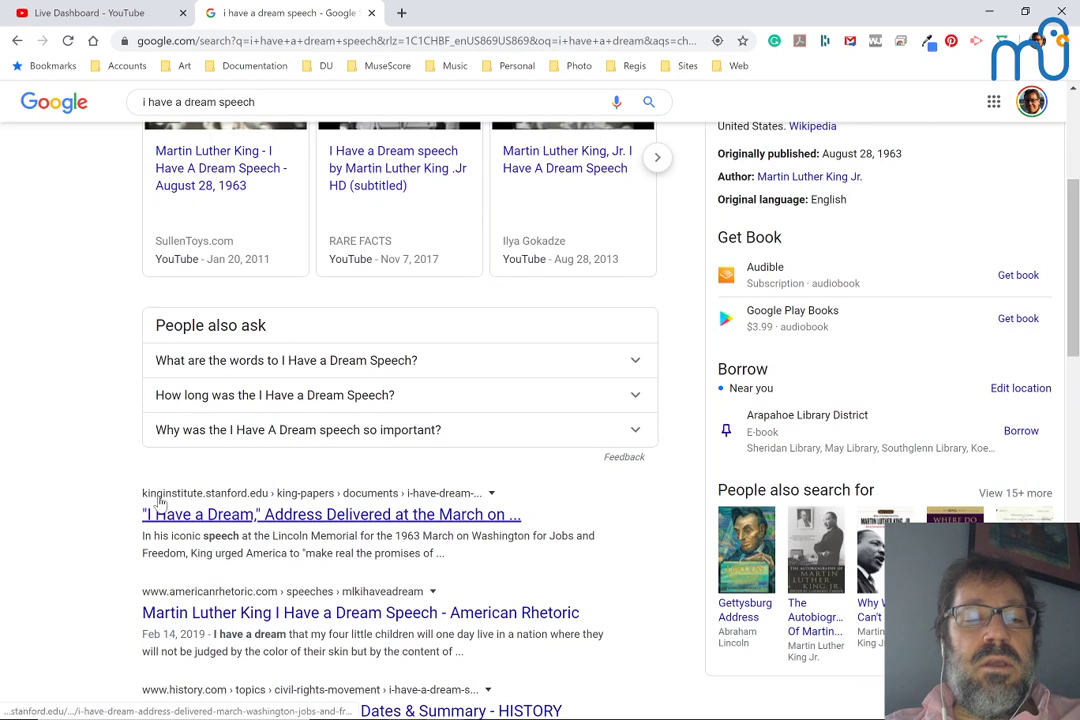
pyautogui.scroll(-1, 128, 511)
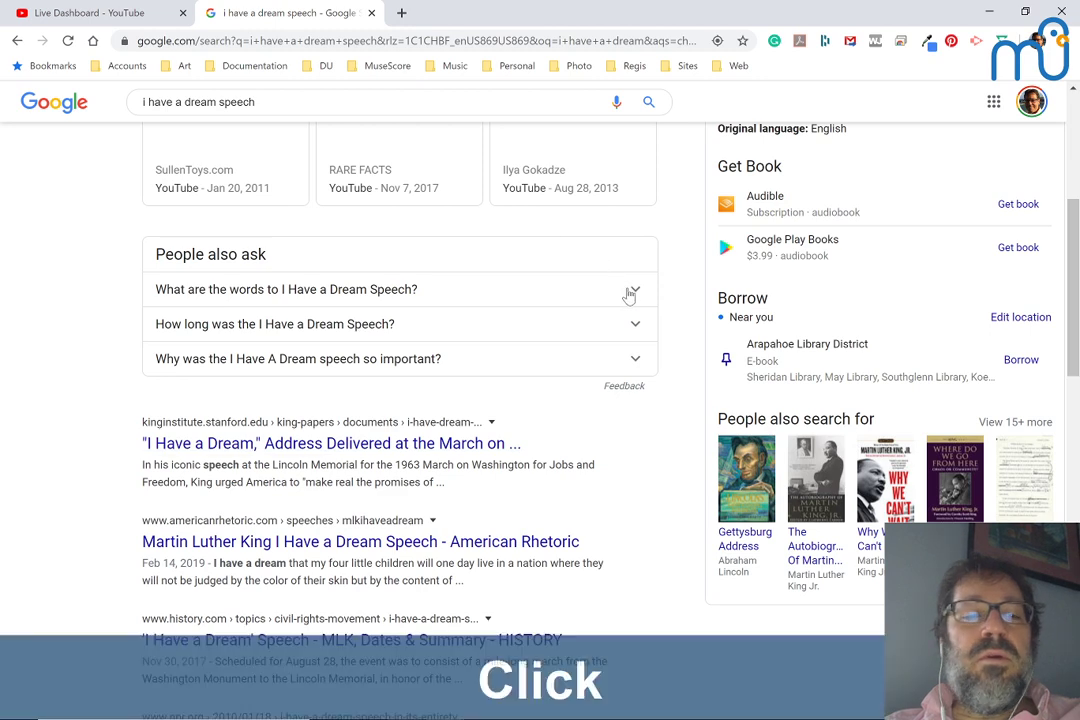
pyautogui.click(630, 291)
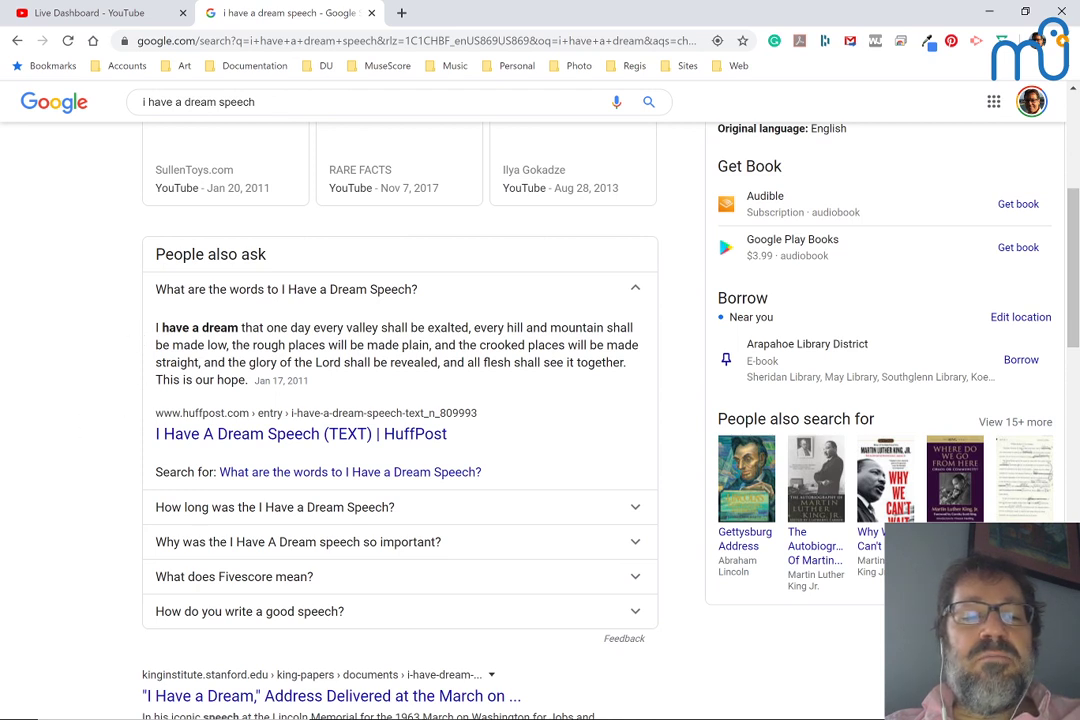
pyautogui.click(220, 437)
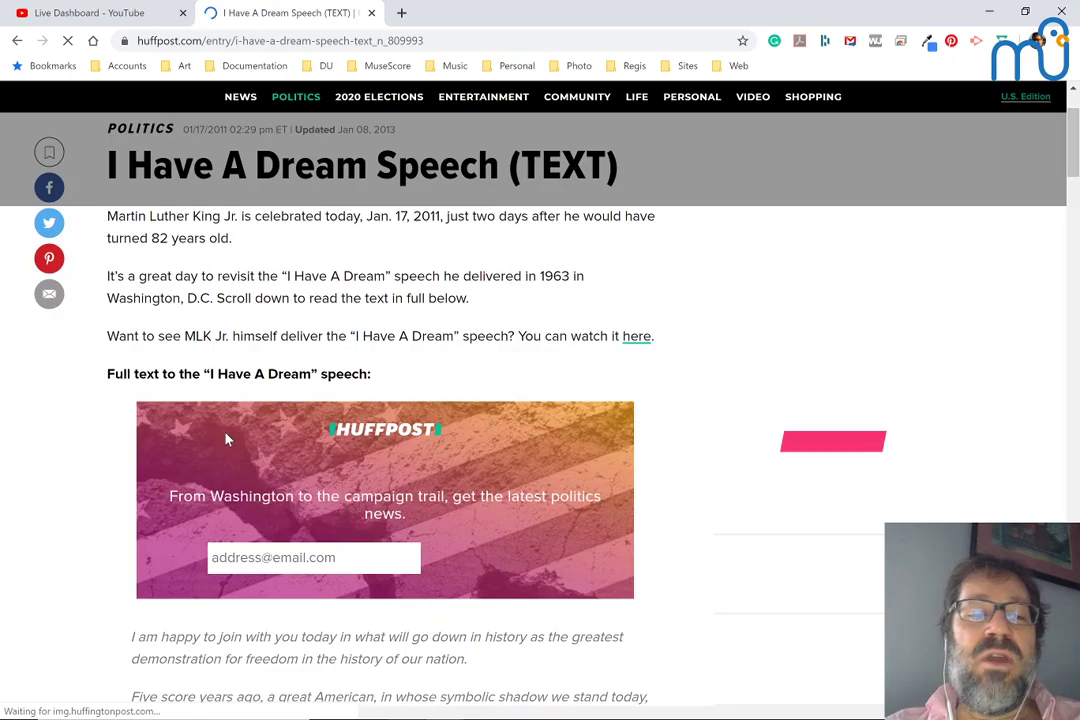
pyautogui.scroll(-6, 226, 438)
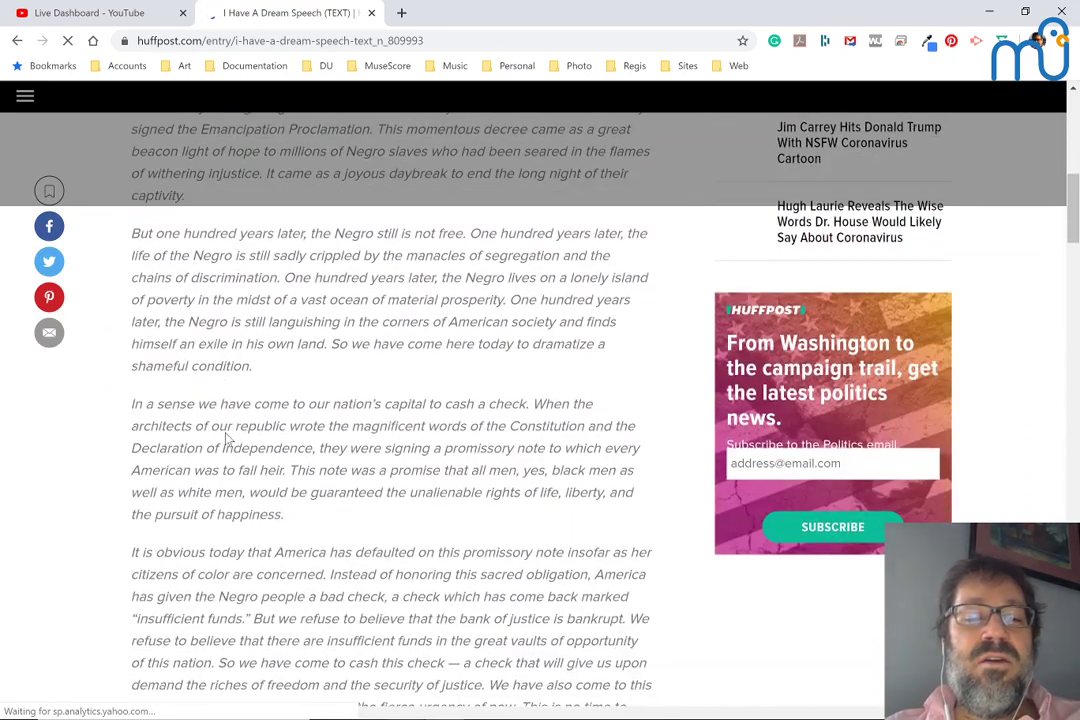
pyautogui.scroll(-10, 226, 438)
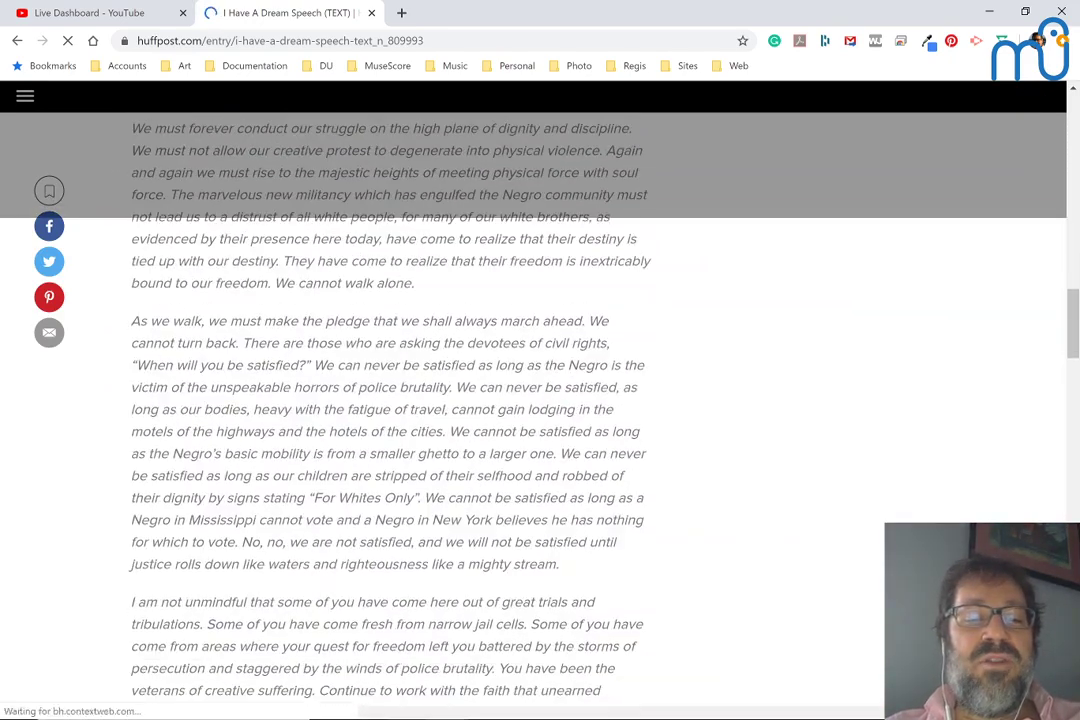
pyautogui.scroll(-5, 226, 438)
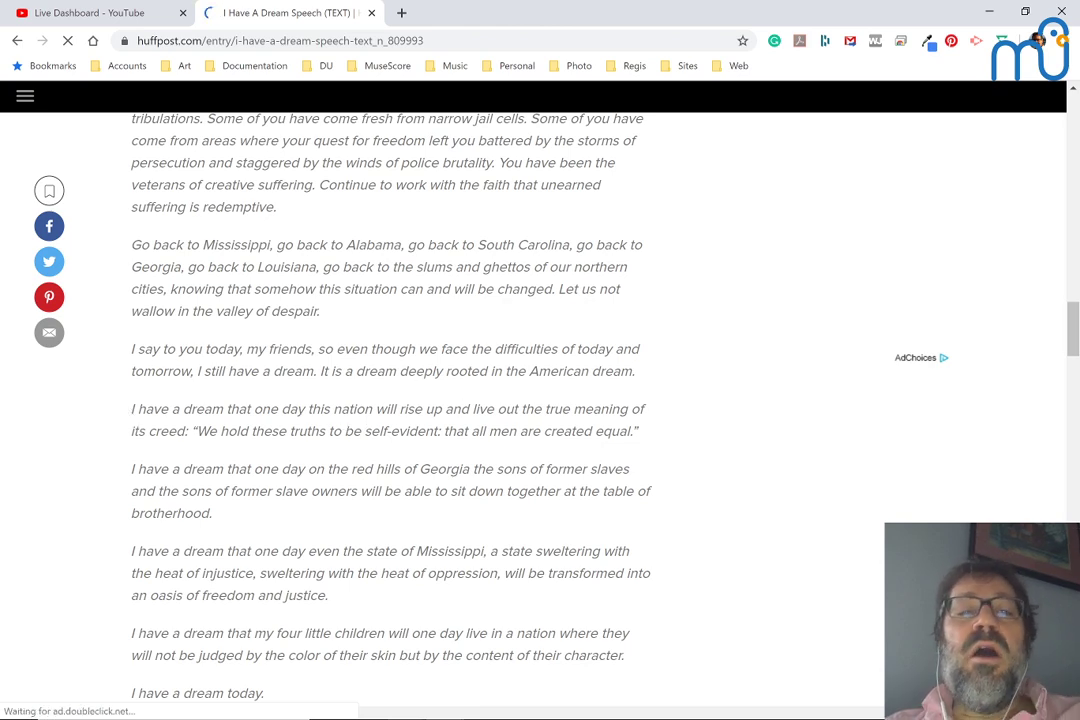
# Switch back to MuseScore and add the lyrics "I have a dream that" under the melody's first five notes, rechecking the speech text.
pyautogui.hotkey('alt', 'Tab')
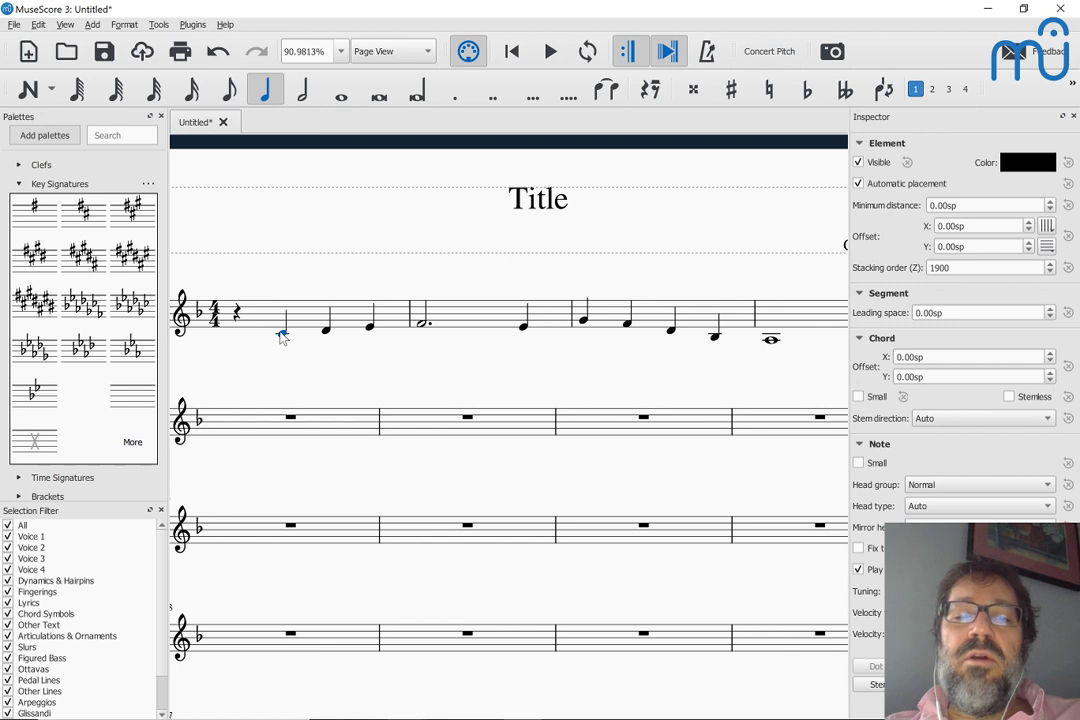
pyautogui.click(283, 337)
pyautogui.hotkey('ctrl', 'l')
pyautogui.write('L')
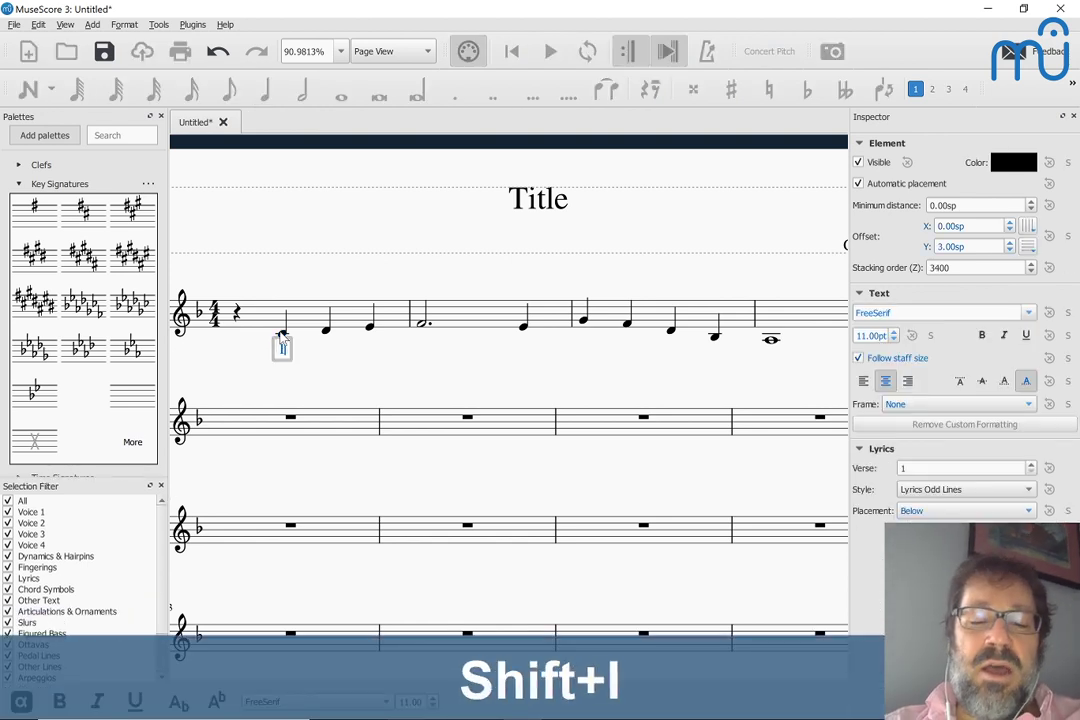
pyautogui.press('space')
pyautogui.write('have')
pyautogui.press('space')
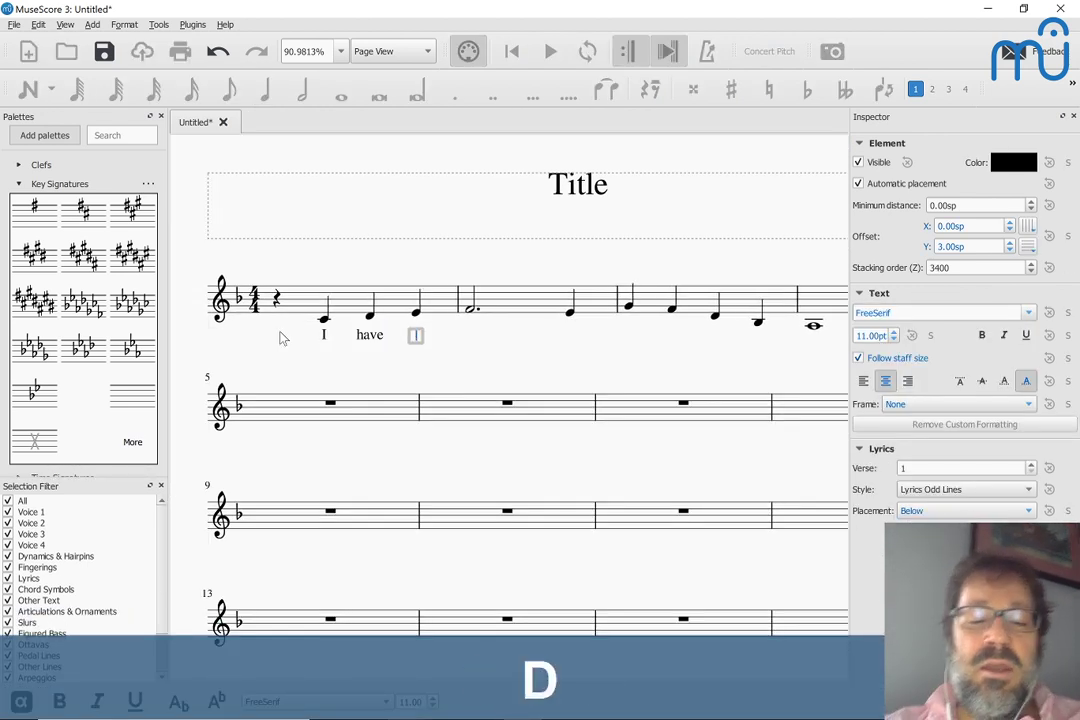
pyautogui.write('a')
pyautogui.press('space')
pyautogui.write('dream')
pyautogui.press('space')
pyautogui.write('that')
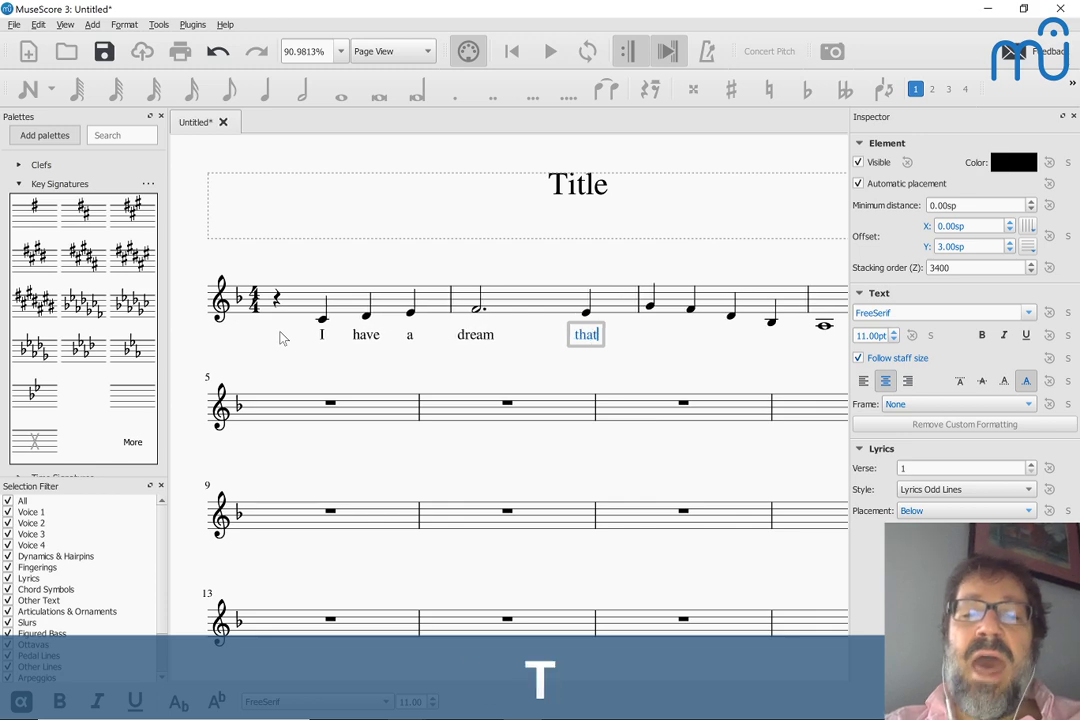
pyautogui.hotkey('alt', 'Tab')
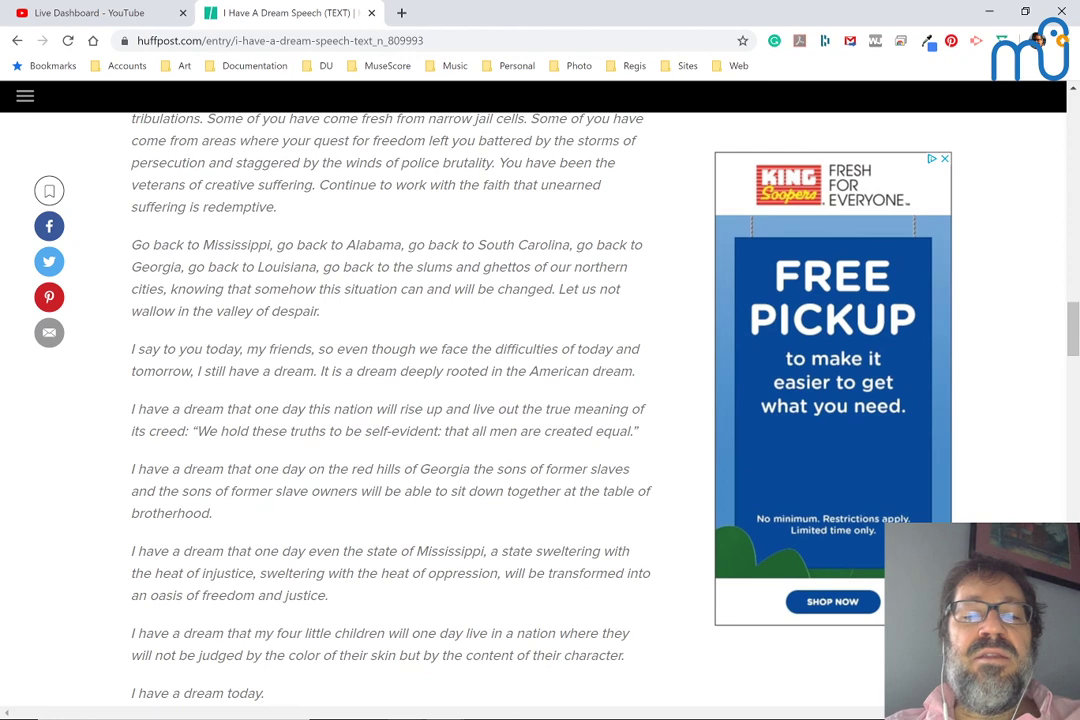
pyautogui.hotkey('alt', 'Tab')
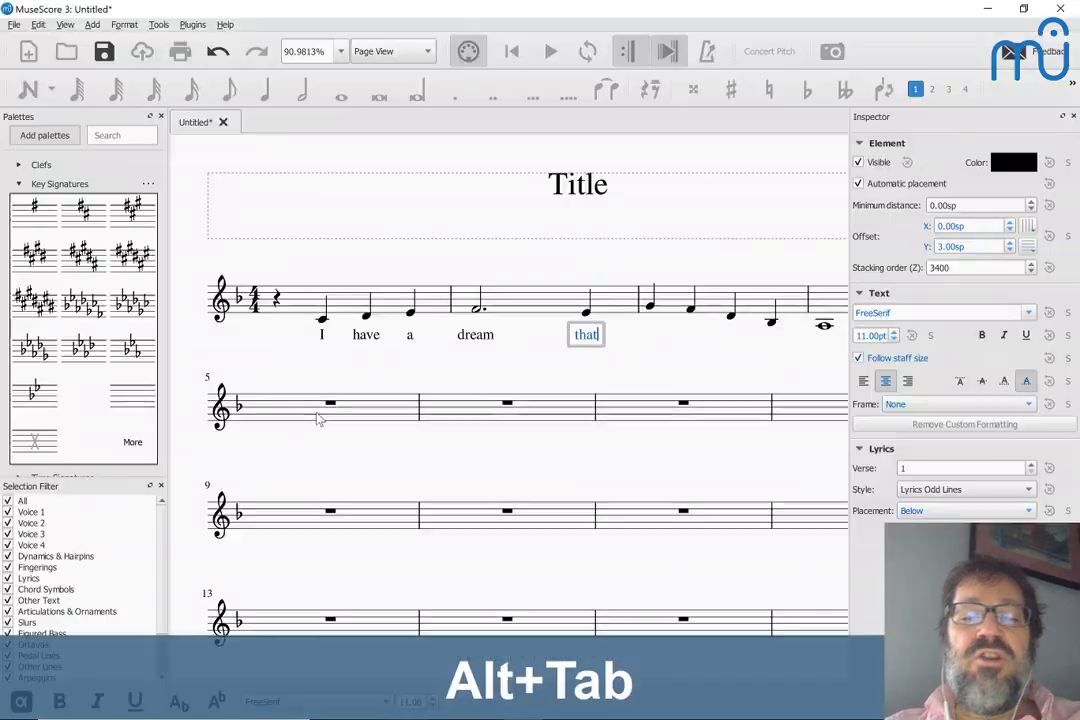
pyautogui.press('Escape')
# Audition the melody notes of measures three and four one by one, from the G to the whole note A.
pyautogui.click(651, 309)
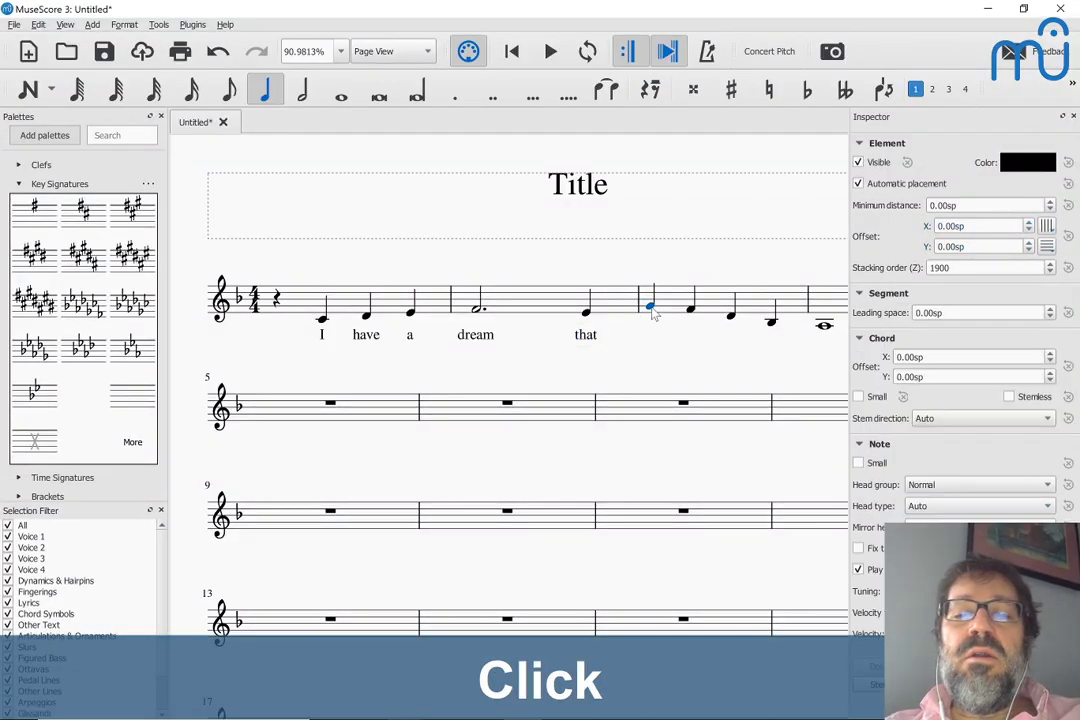
pyautogui.press('Right')
pyautogui.press('Right')
pyautogui.press('Right')
pyautogui.press('Right')
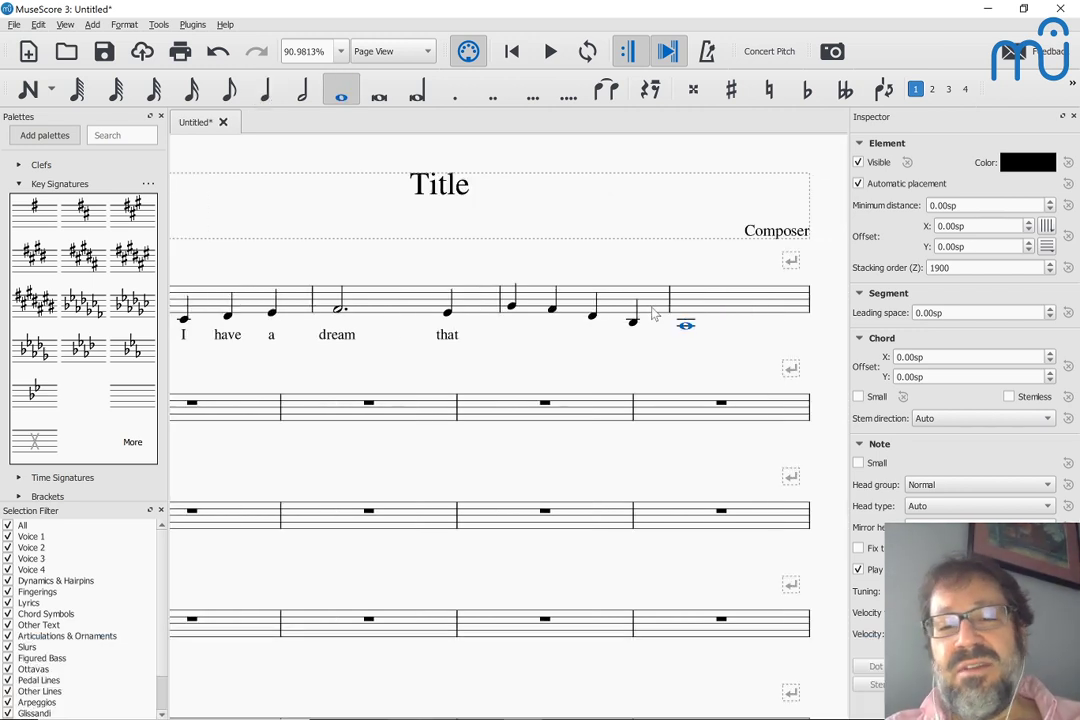
pyautogui.click(511, 306)
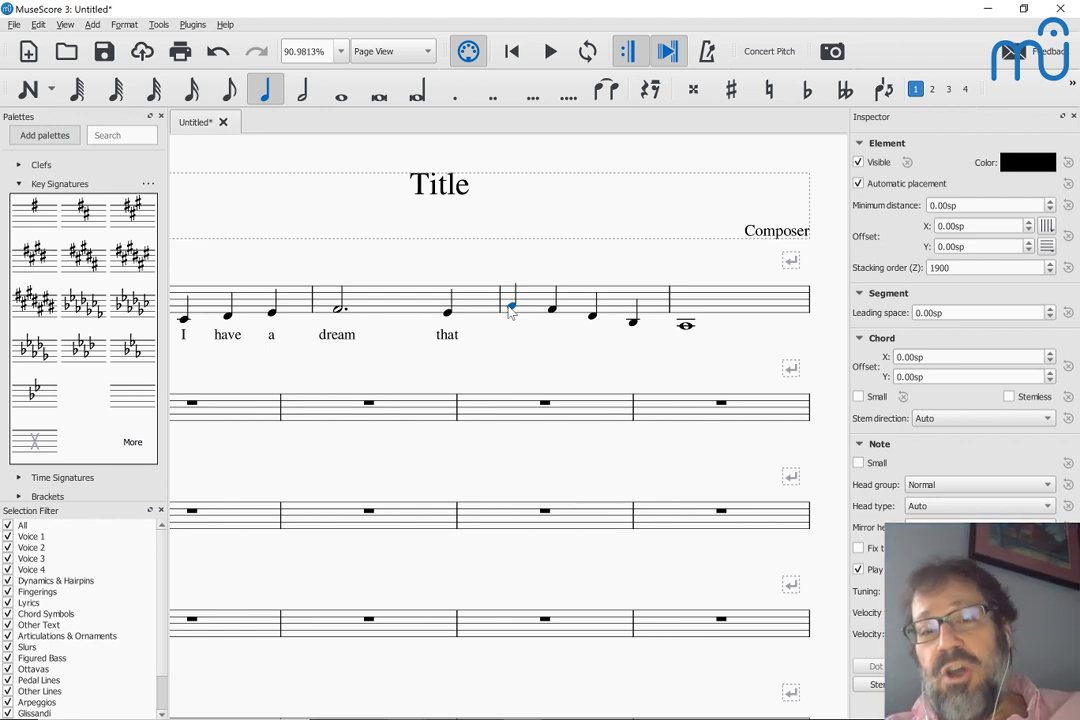
pyautogui.click(634, 323)
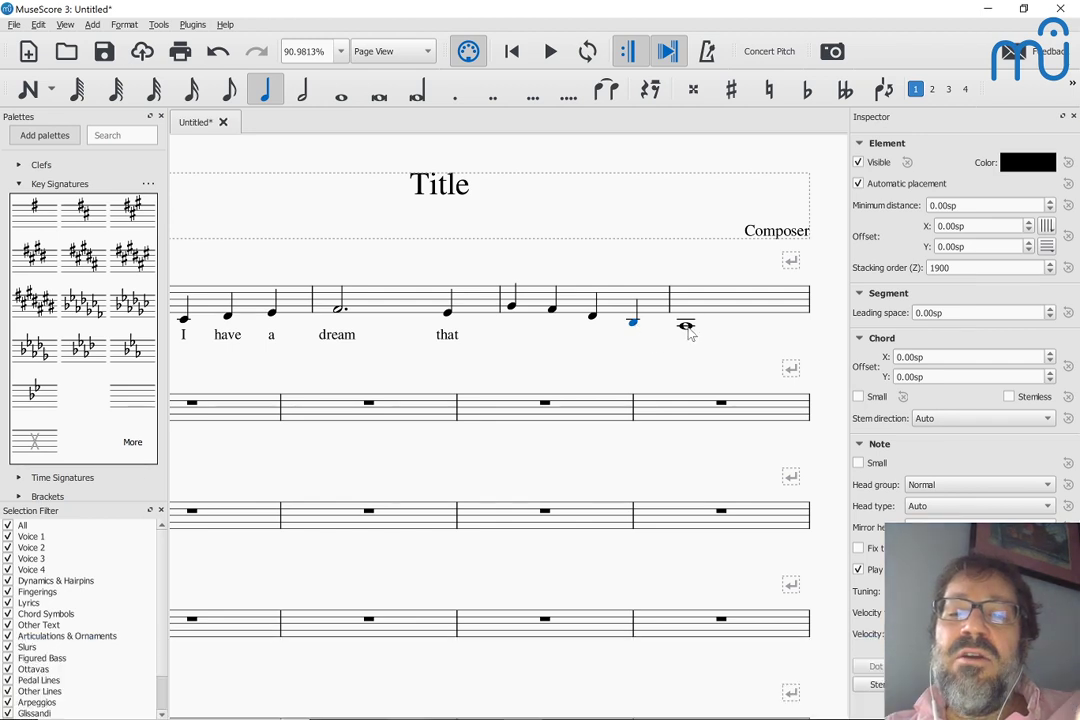
pyautogui.click(686, 326)
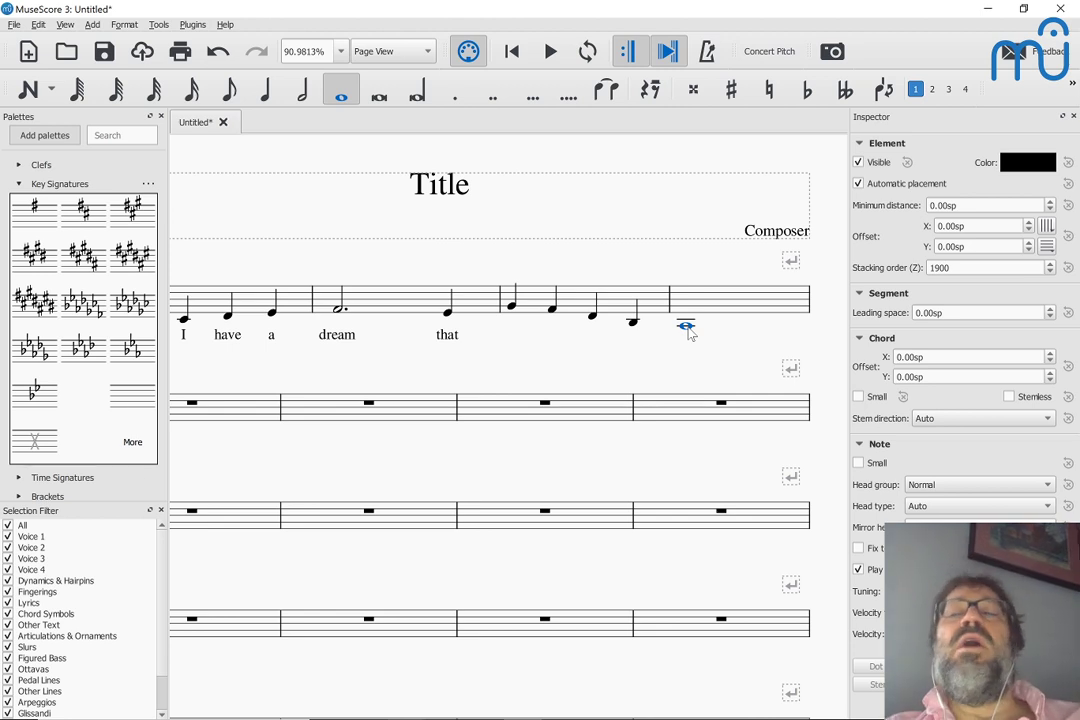
pyautogui.click(511, 313)
pyautogui.hotkey('alt', 'Tab')
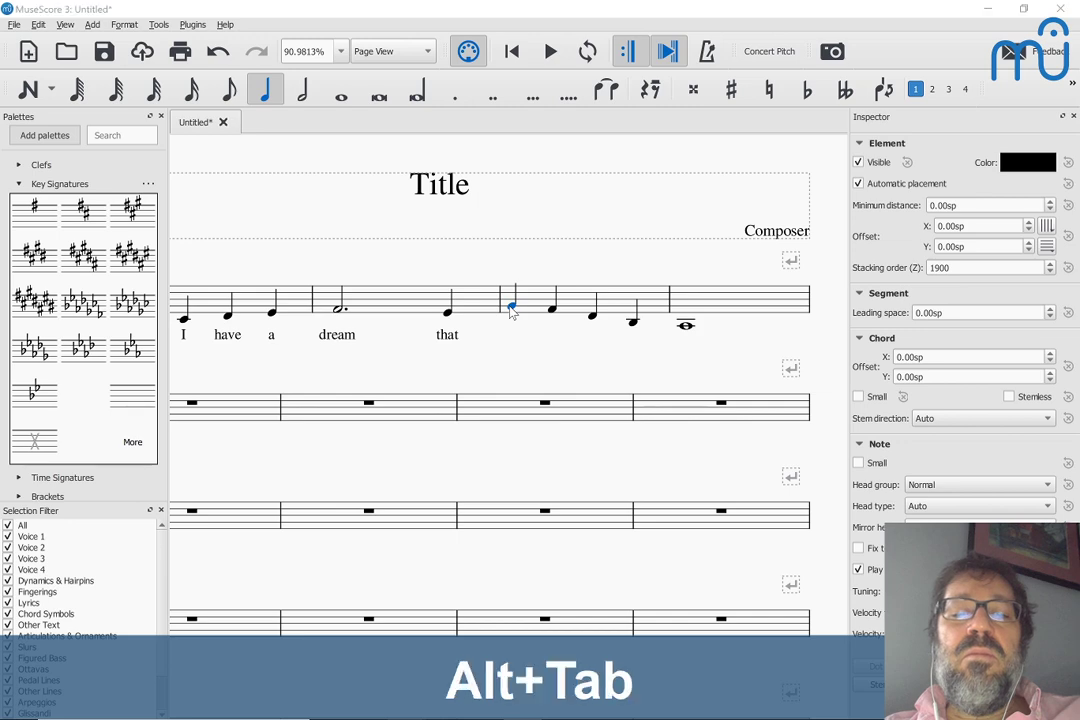
pyautogui.hotkey('alt', 'Tab')
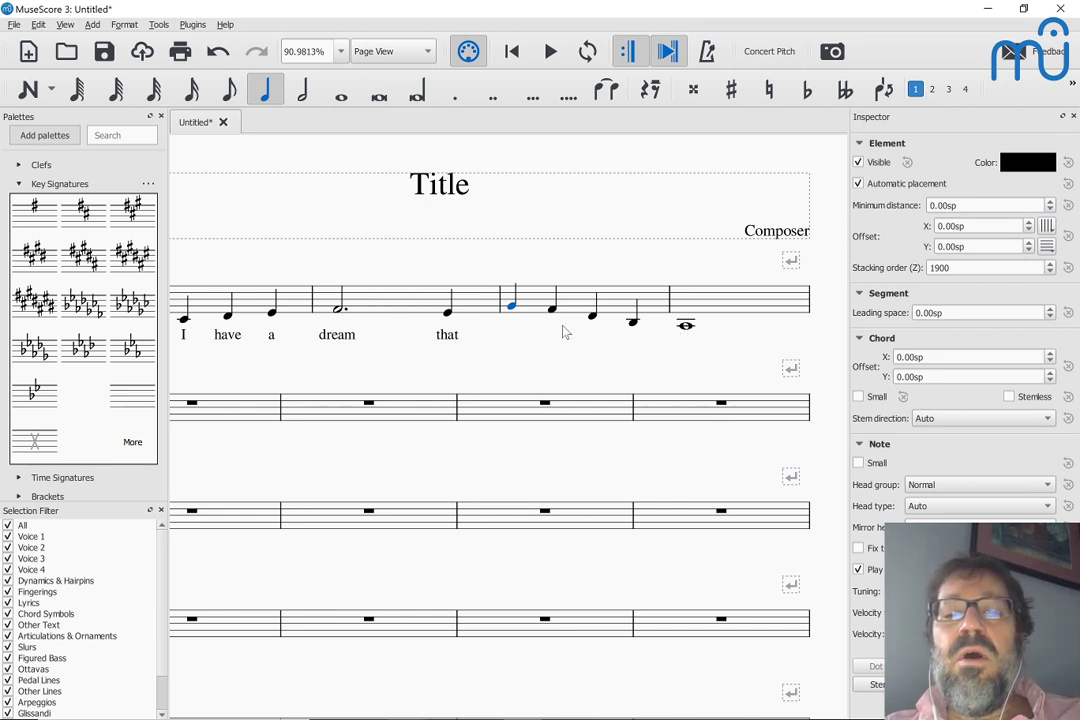
pyautogui.click(592, 316)
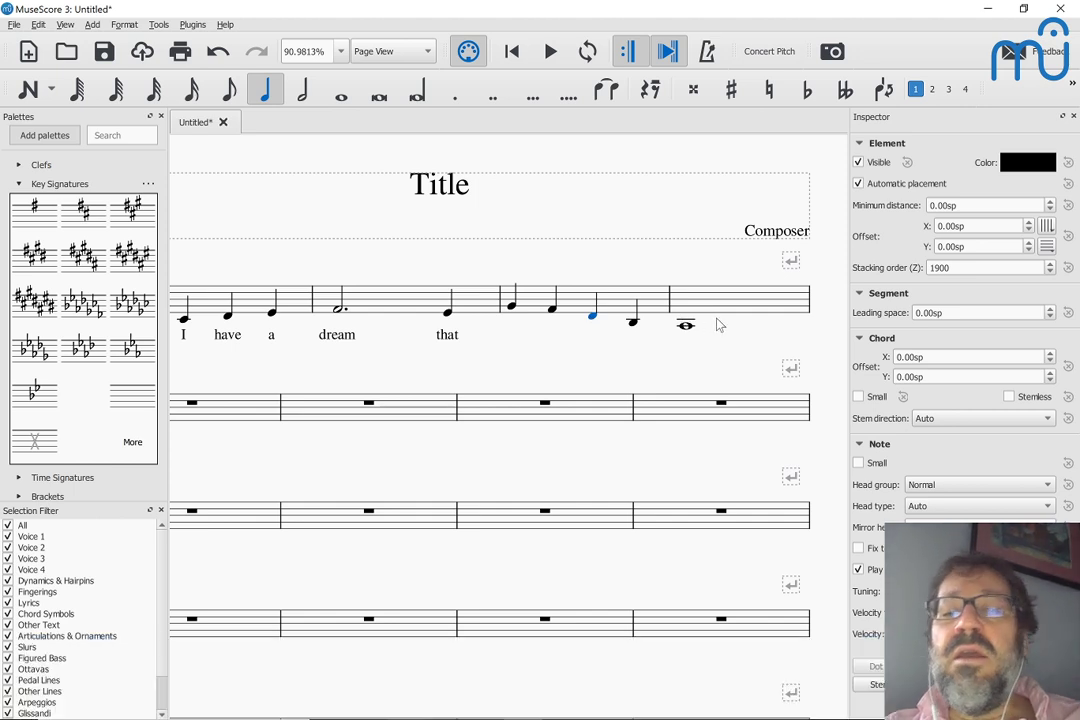
pyautogui.click(595, 321)
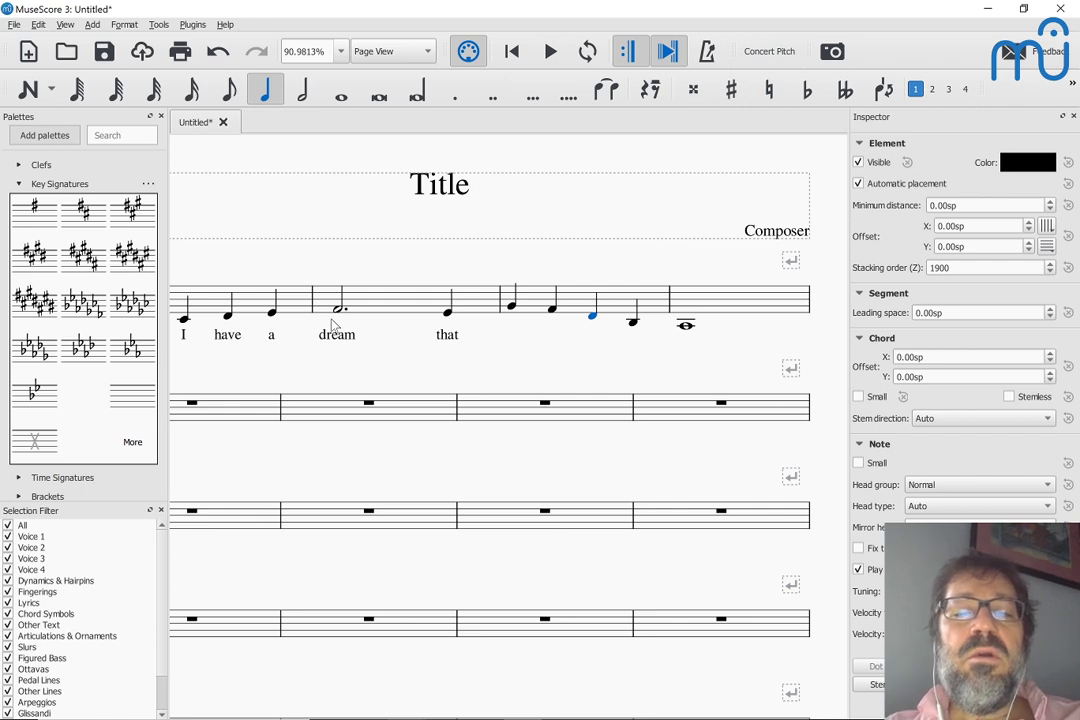
pyautogui.press('2')
pyautogui.hotkey('ctrl', 'z')
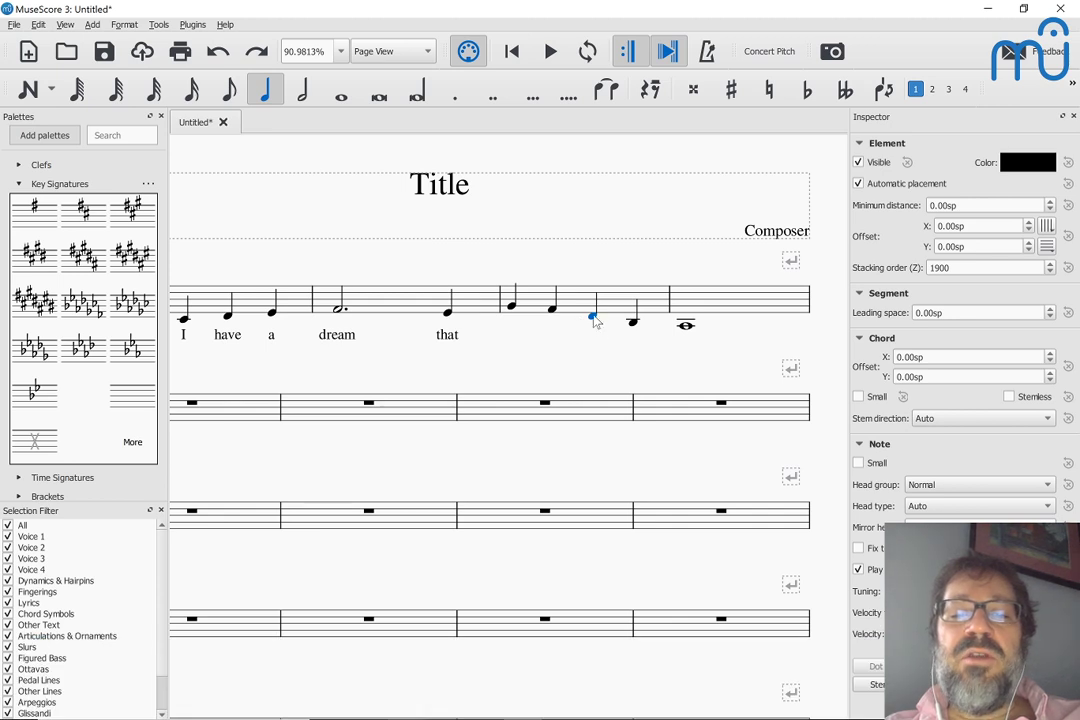
# Cut the last three notes, from the D in measure three through the whole note A in measure four.
pyautogui.hotkey('shift', 'Right')
pyautogui.hotkey('shift', 'Right')
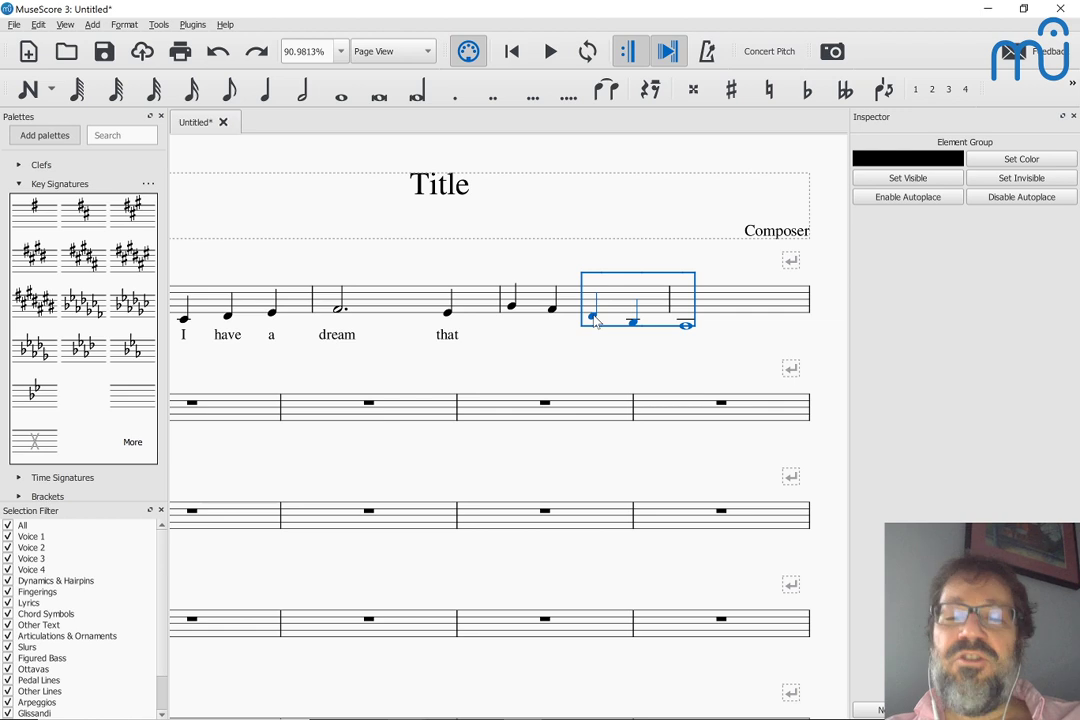
pyautogui.hotkey('ctrl', 'x')
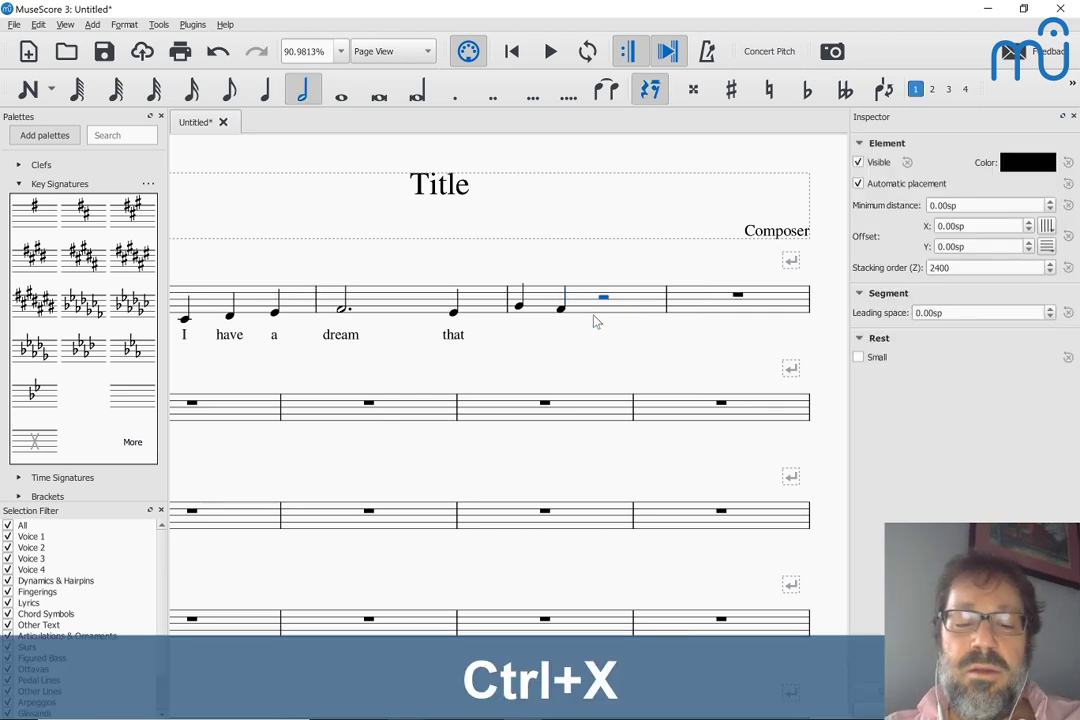
# Enter a quarter rest on beat three of measure three and paste the cut notes starting on beat four.
pyautogui.press('n')
pyautogui.press('5')
pyautogui.press('0')
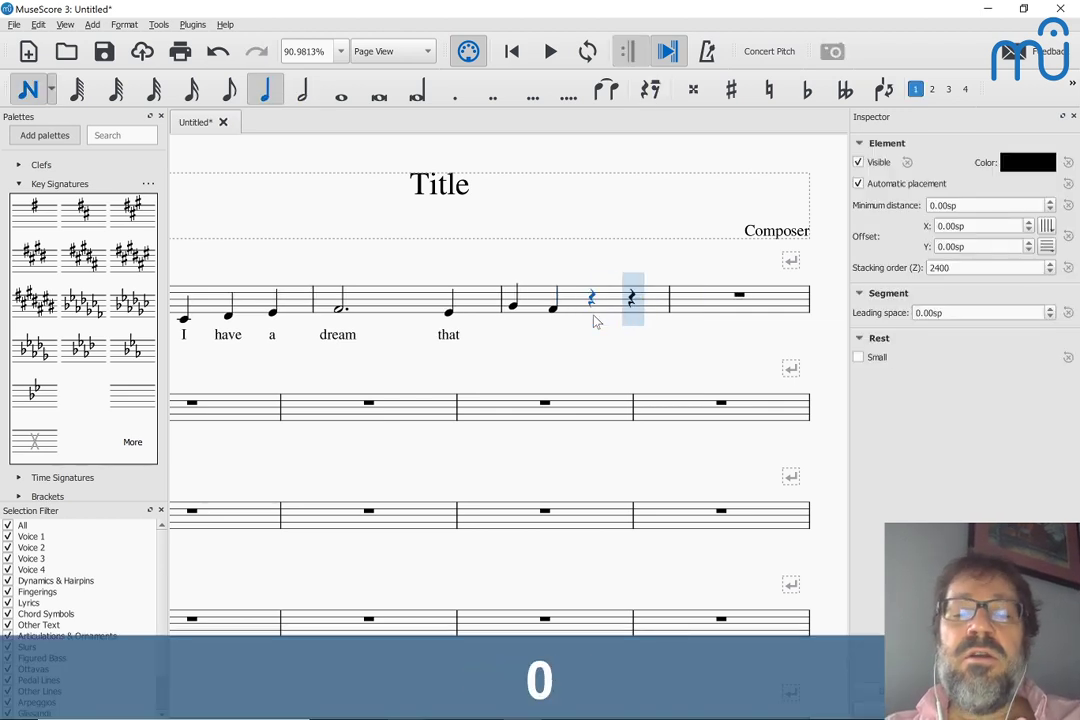
pyautogui.press('Right')
pyautogui.press('Escape')
pyautogui.hotkey('ctrl', 'v')
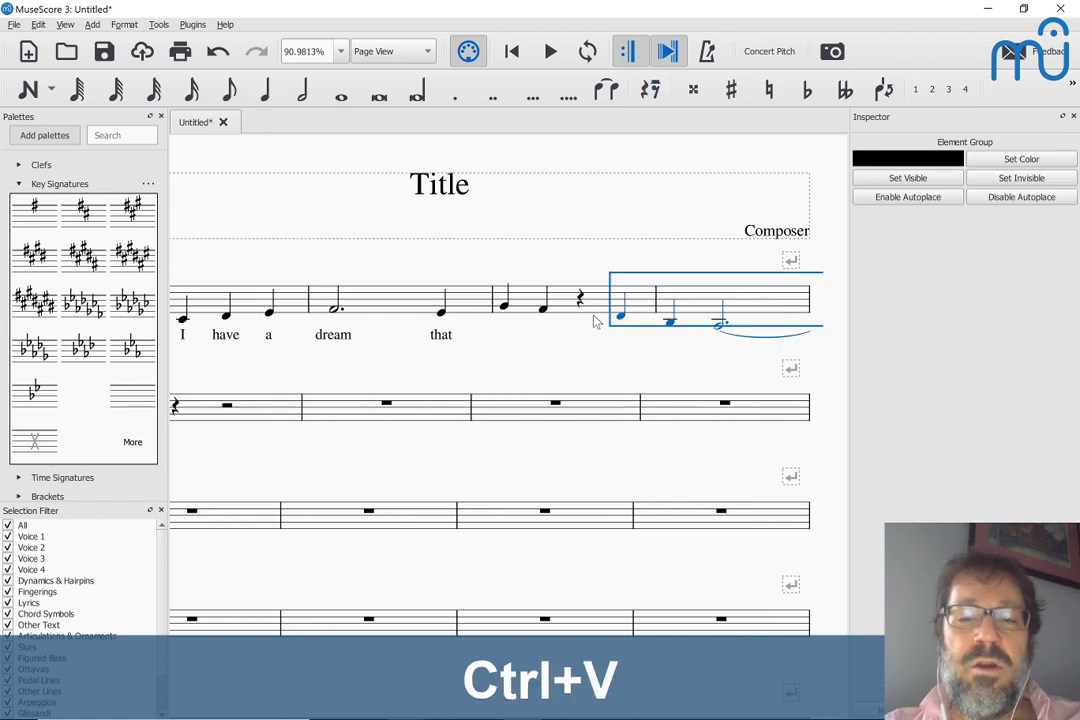
pyautogui.click(504, 307)
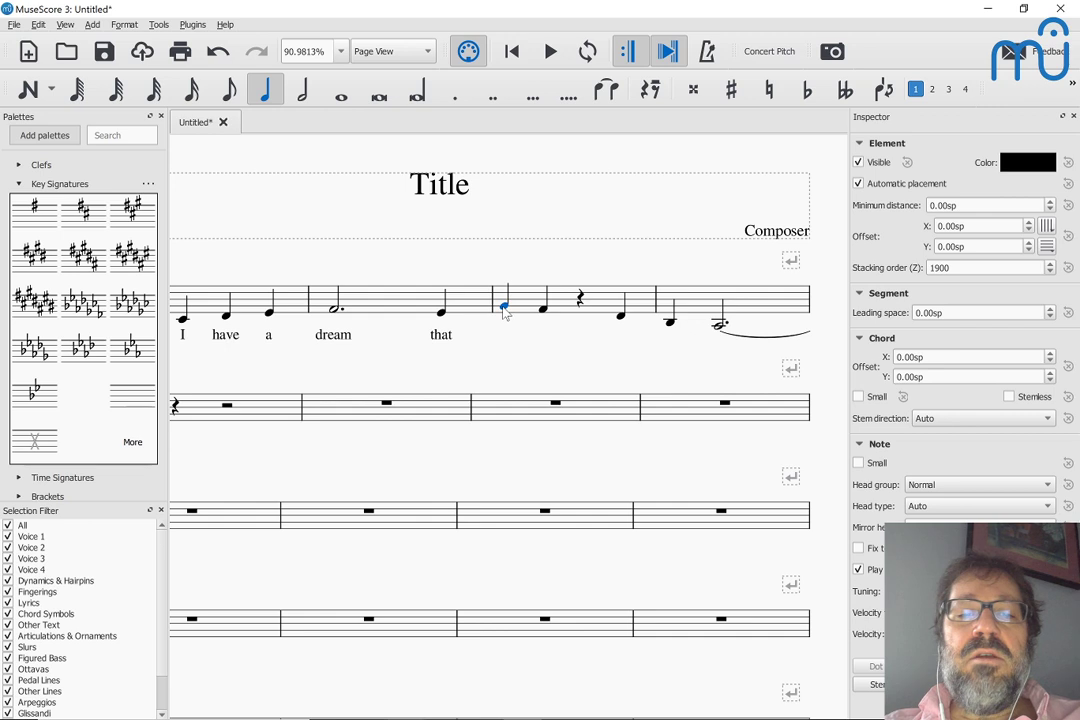
# Re-enter the quarter note F on beat two of measure three.
pyautogui.press('Right')
pyautogui.press('n')
pyautogui.press('f')
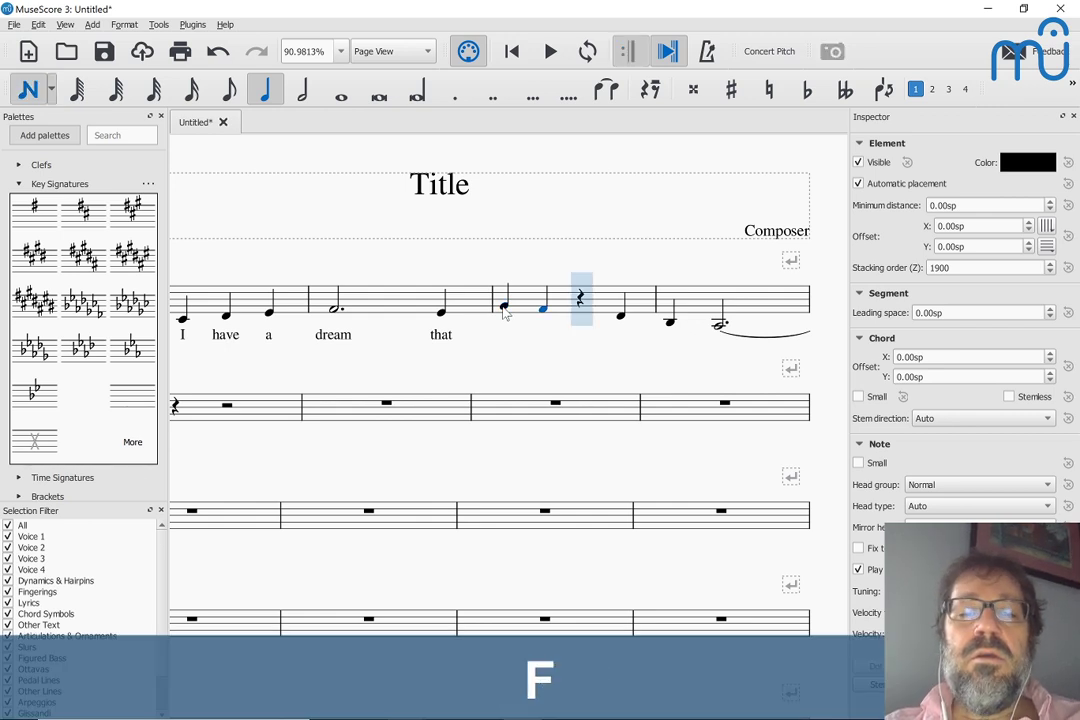
pyautogui.press('Escape')
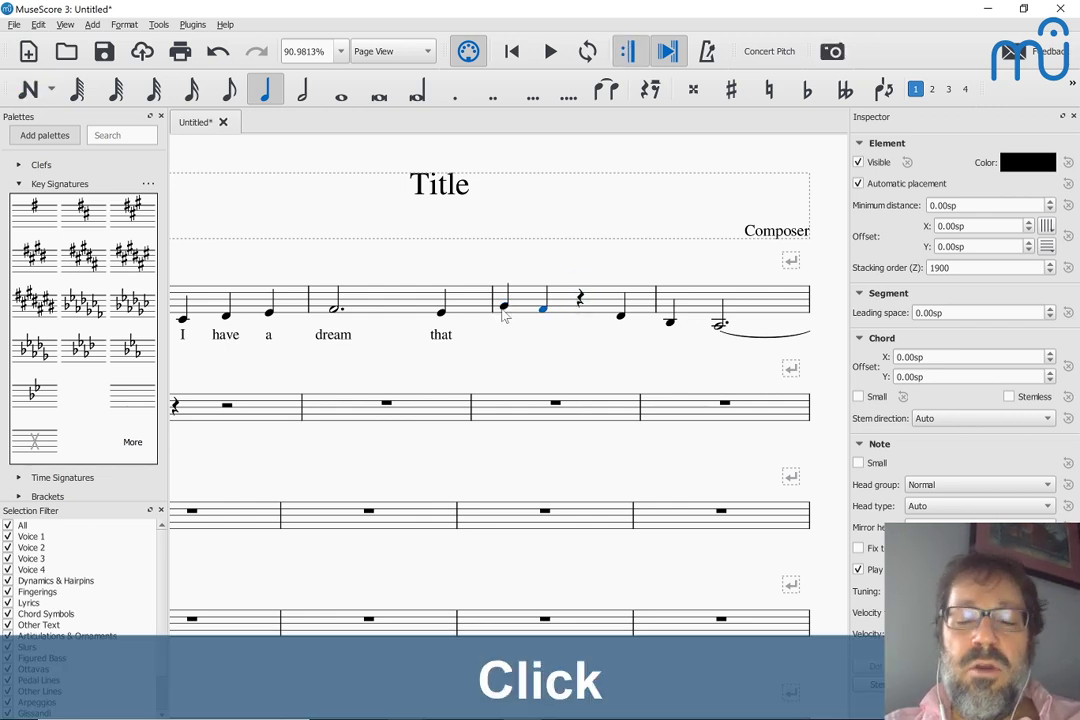
# Add the lyrics "one day" under the G and F in measure three.
pyautogui.click(504, 311)
pyautogui.hotkey('ctrl', 'l')
pyautogui.write('one')
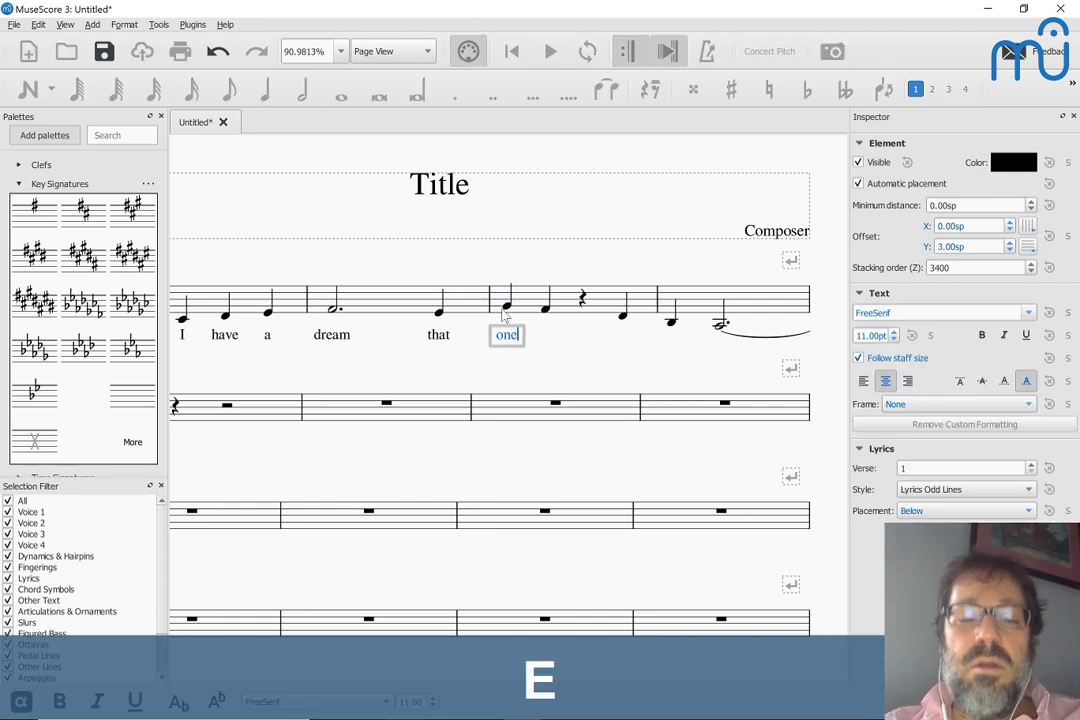
pyautogui.press('space')
pyautogui.write('day')
pyautogui.press('space')
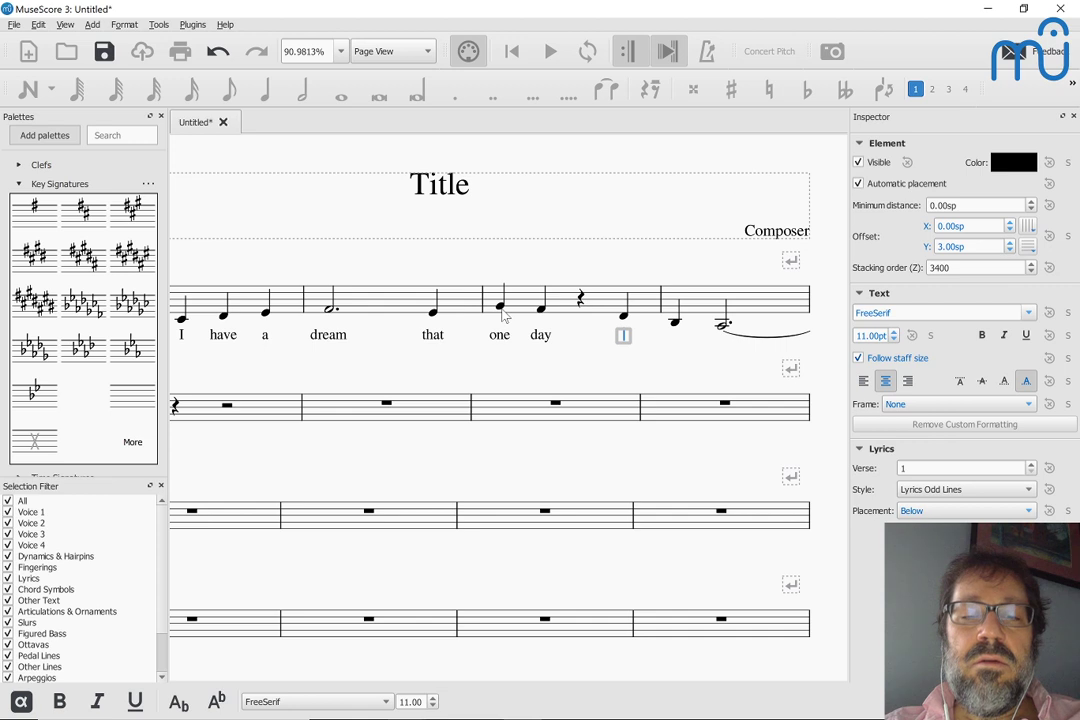
# Add the lyrics "this na-tion" from the D in measure three through the dotted half note A, hyphenating "nation" across its two notes.
pyautogui.write('this')
pyautogui.press('space')
pyautogui.write('natio')
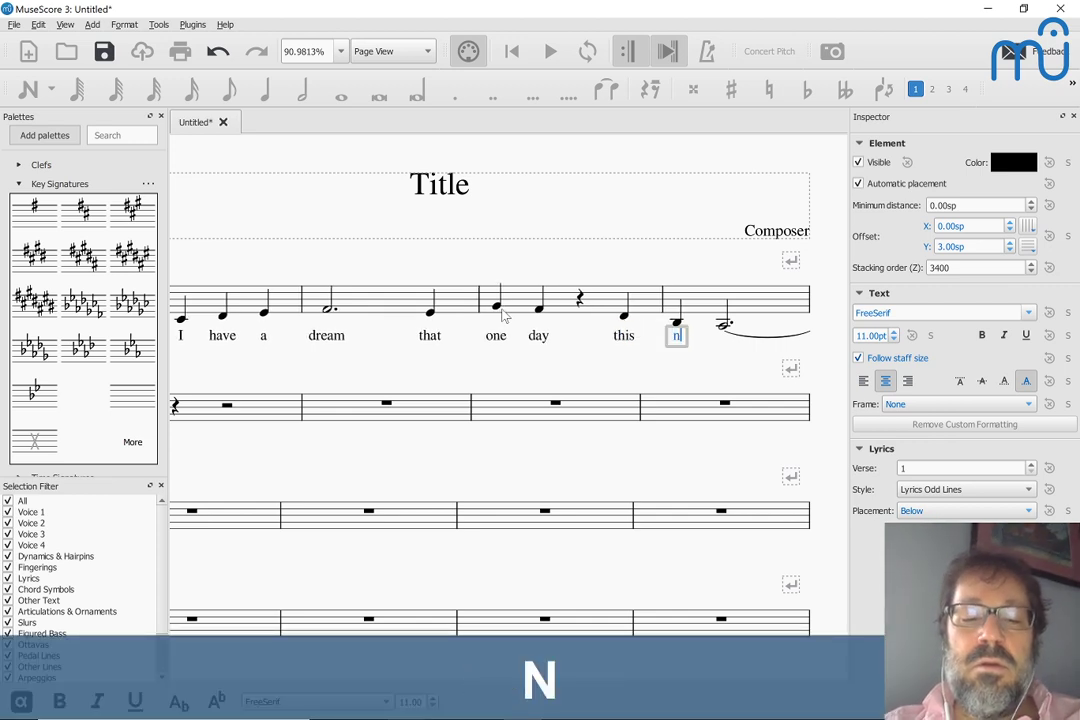
pyautogui.press('BackSpace')
pyautogui.press('BackSpace')
pyautogui.press('BackSpace')
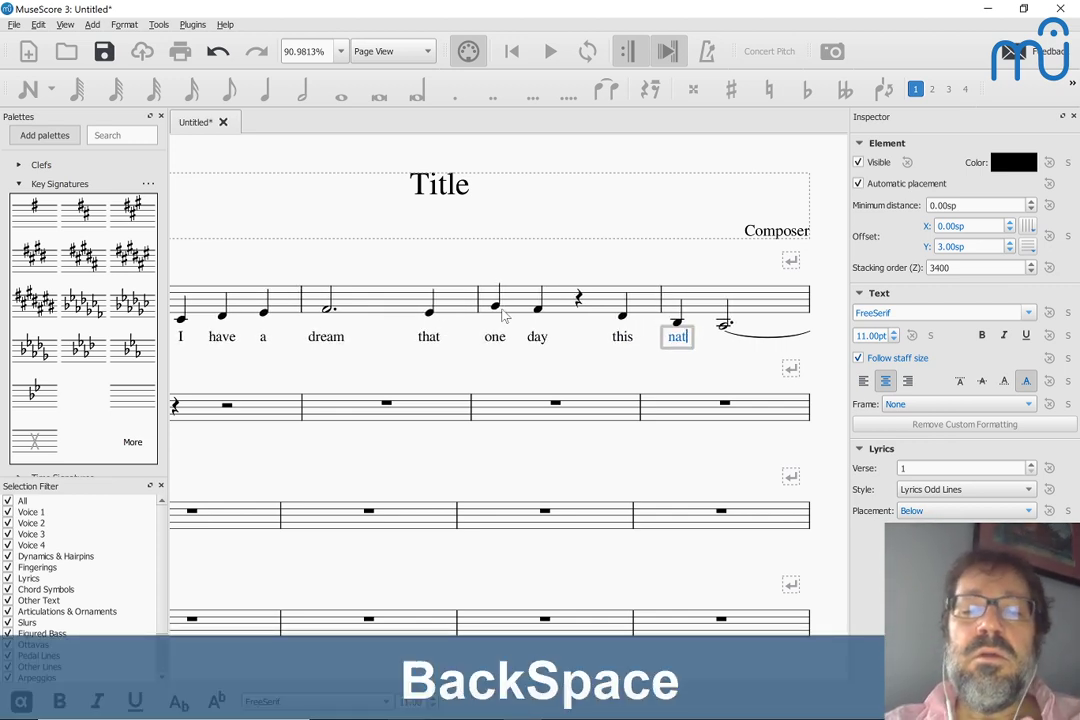
pyautogui.press('-')
pyautogui.write('tion')
pyautogui.press('Escape')
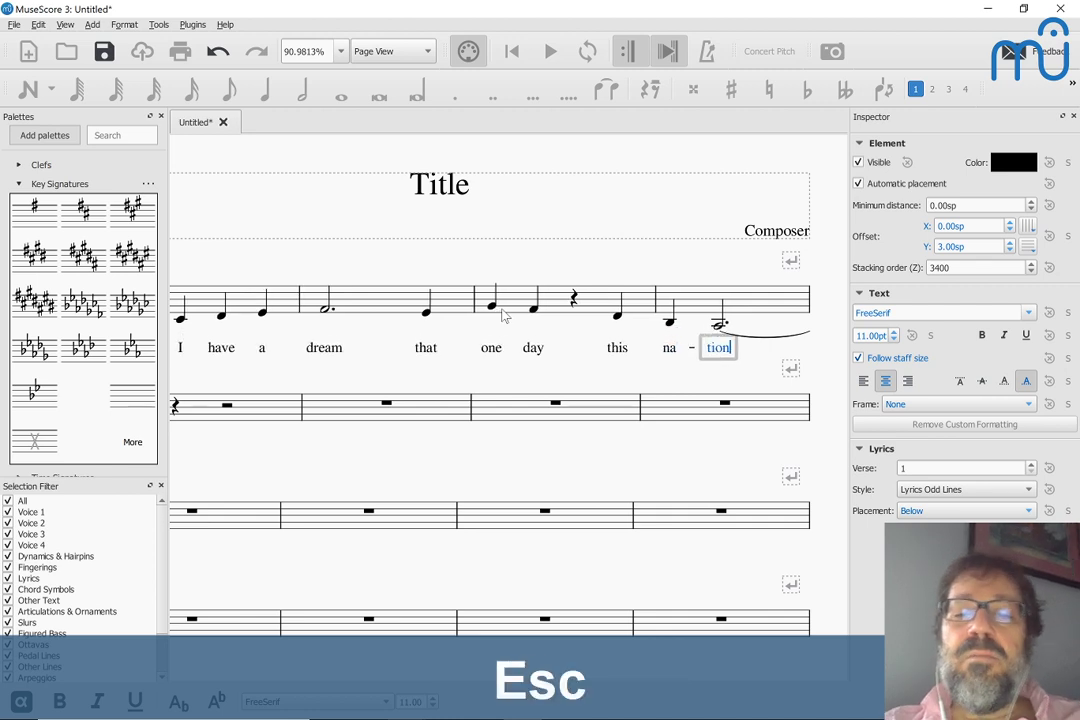
# Play back the melody from the note on "that" at the end of measure two.
pyautogui.click(426, 352)
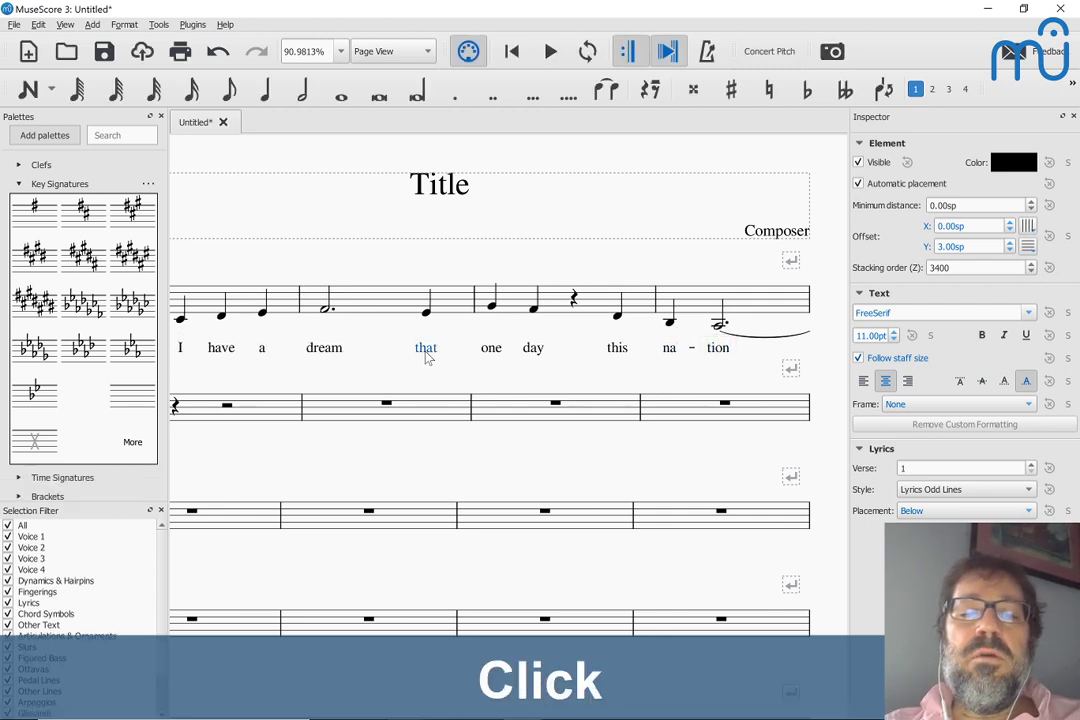
pyautogui.click(427, 312)
pyautogui.press('space')
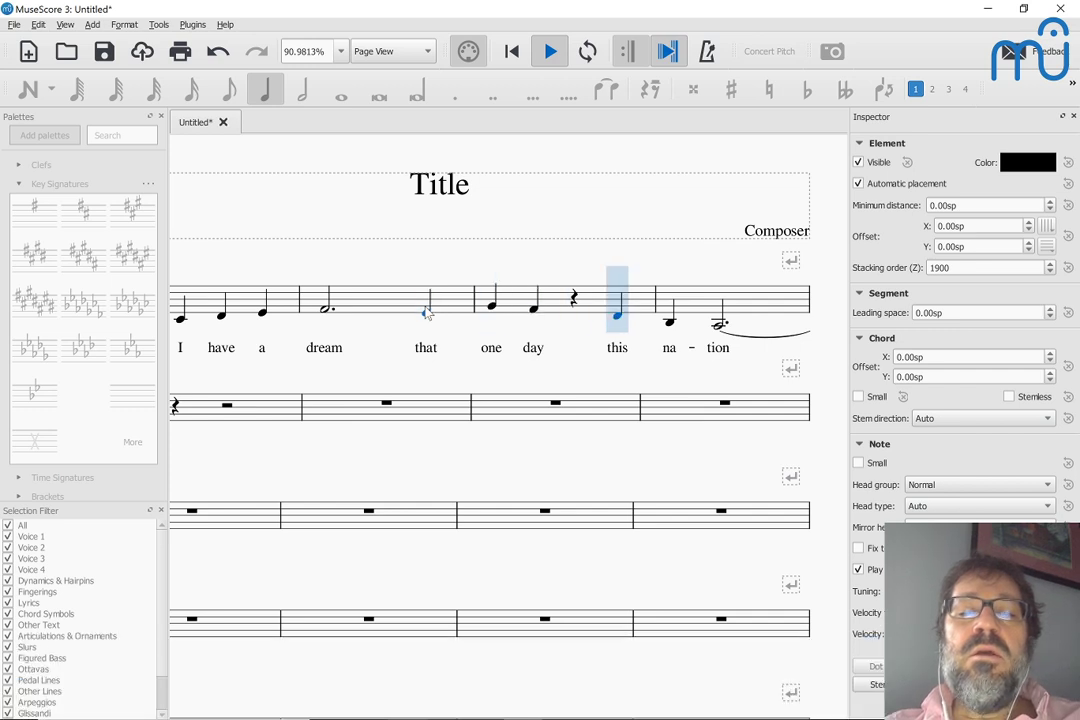
pyautogui.press('space')
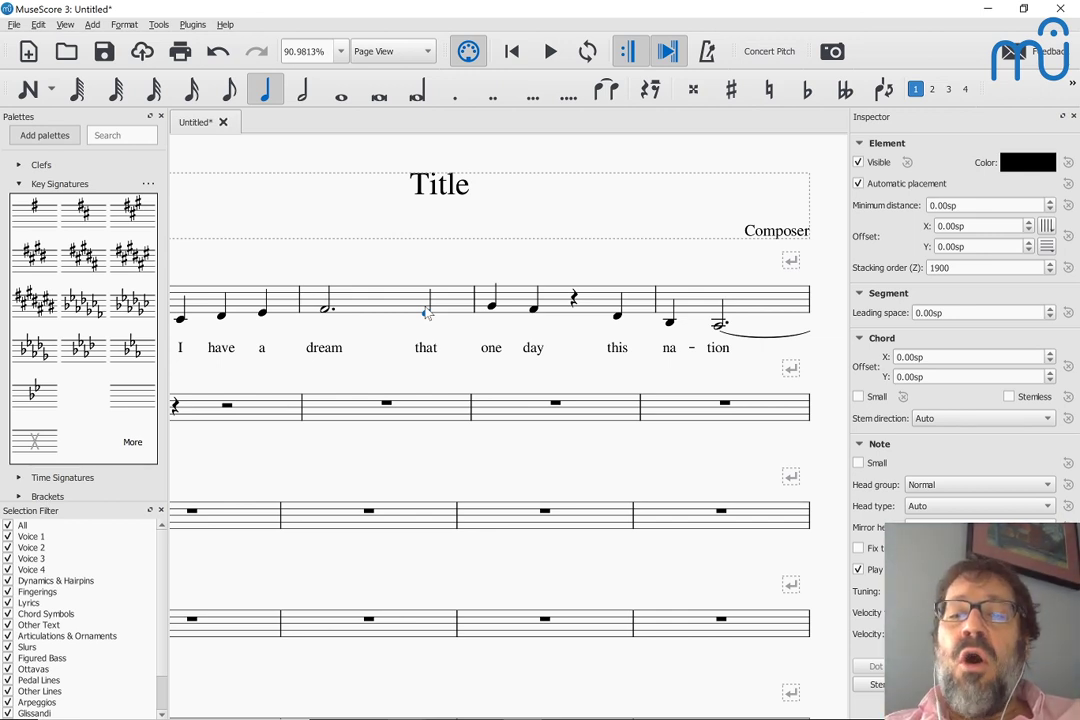
# Lengthen the F on "day" to a half note and delete the tie on the dotted half note A in measure four.
pyautogui.click(427, 312)
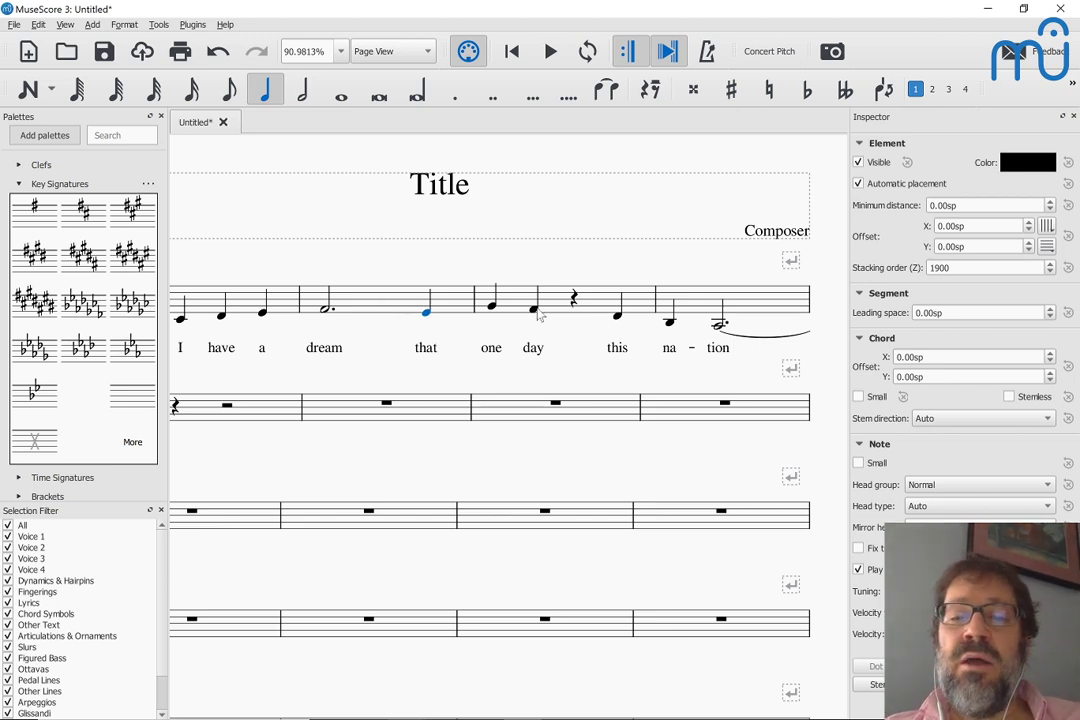
pyautogui.press('6')
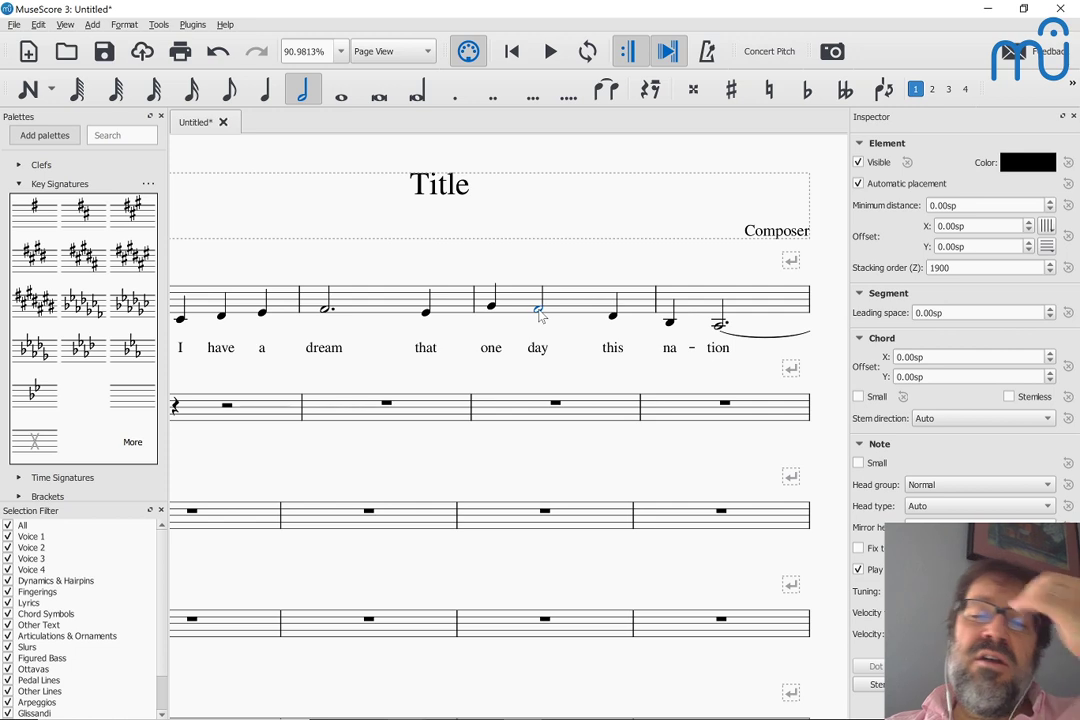
pyautogui.click(765, 334)
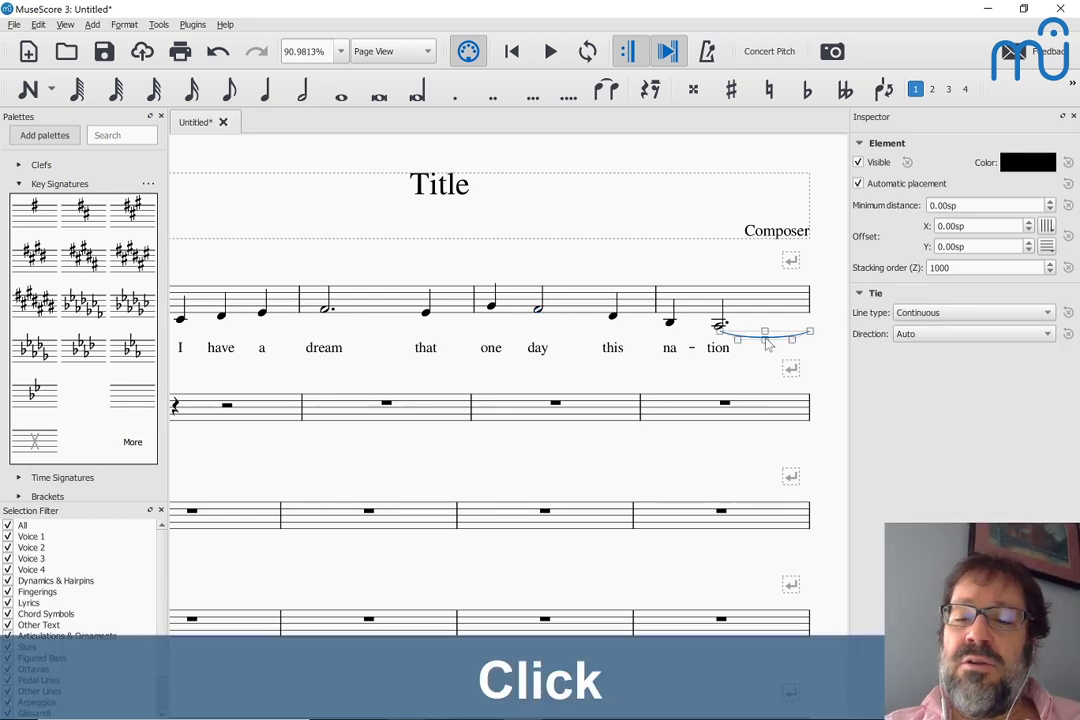
pyautogui.press('Delete')
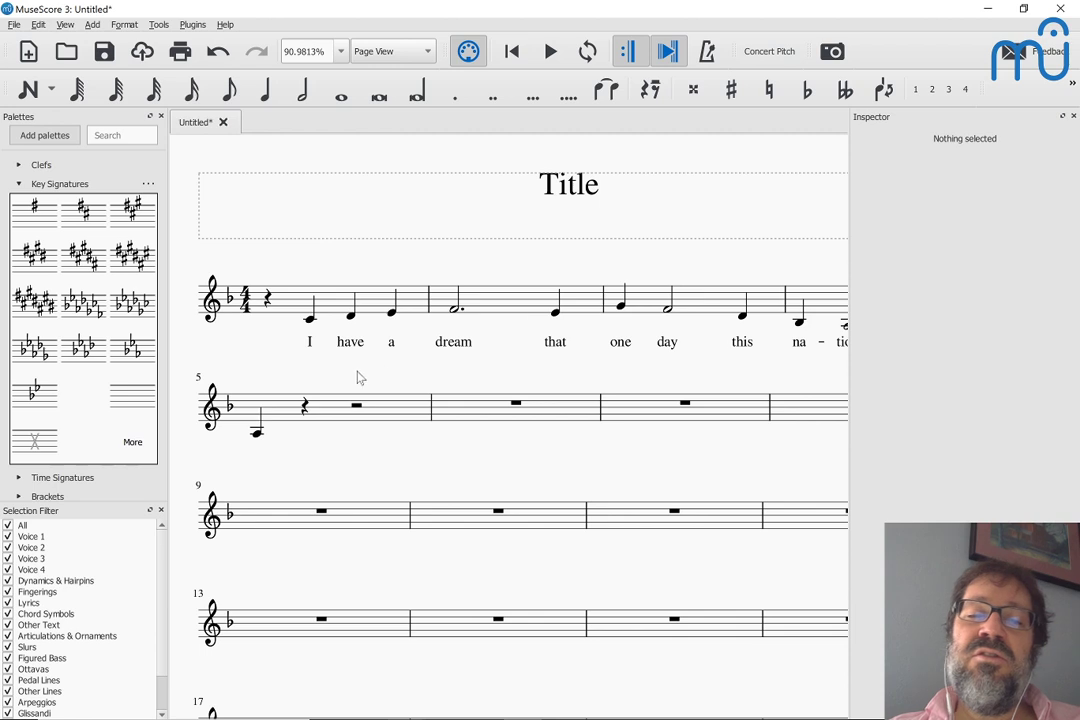
# Copy measures one through four with their lyrics and paste them starting at measure nine.
pyautogui.hscroll(3, 315, 428)
pyautogui.hscroll(-2, 315, 428)
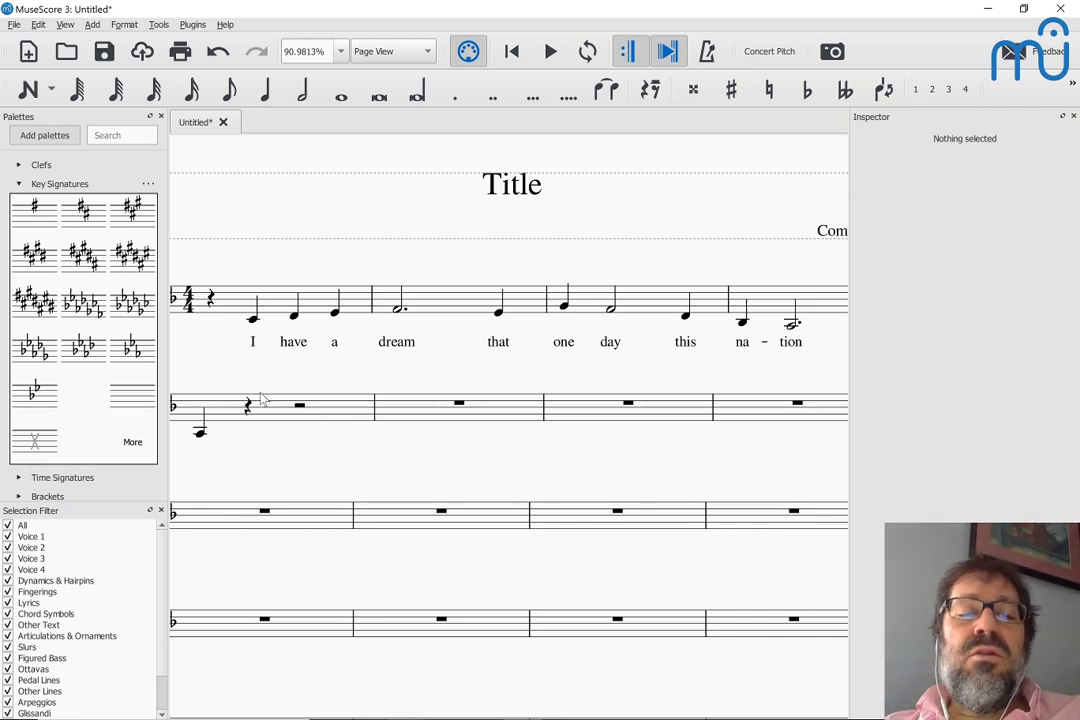
pyautogui.click(228, 296)
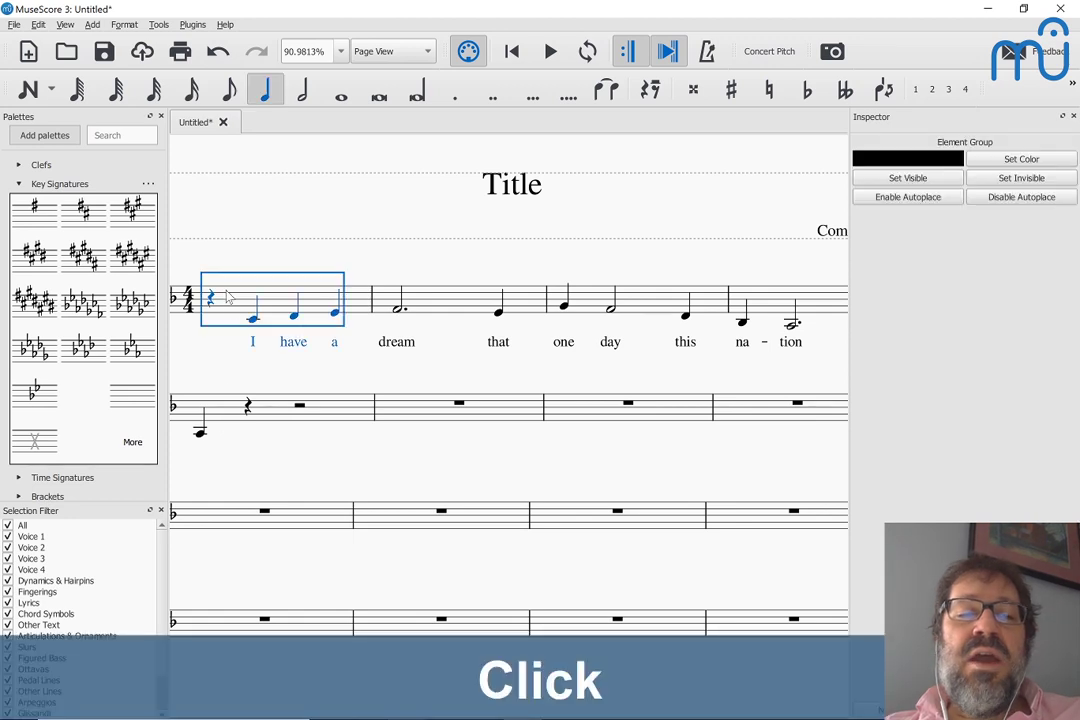
pyautogui.keyDown('shift'); pyautogui.click(815, 297); pyautogui.keyUp('shift')
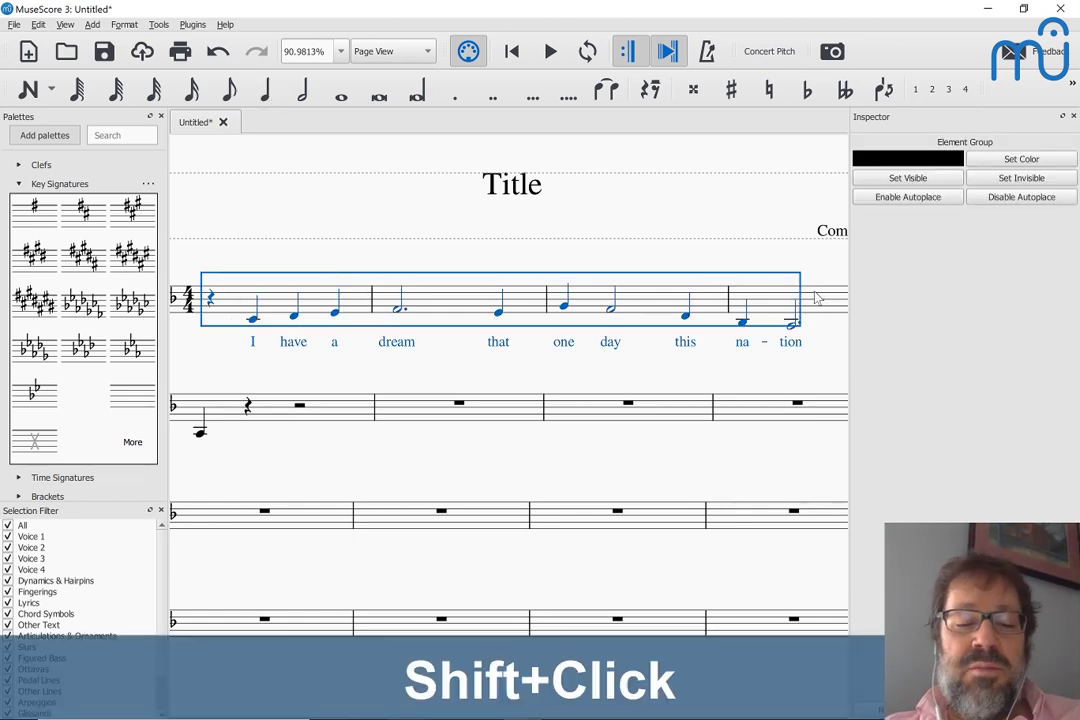
pyautogui.hotkey('ctrl', 'c')
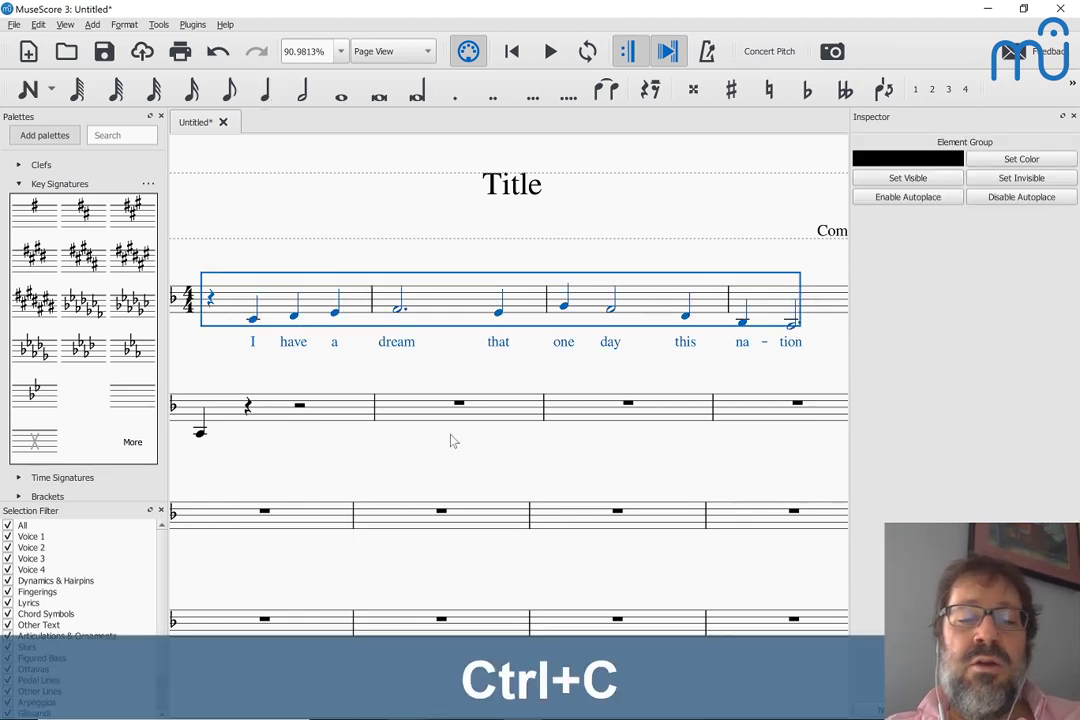
pyautogui.click(296, 531)
pyautogui.hotkey('ctrl', 'v')
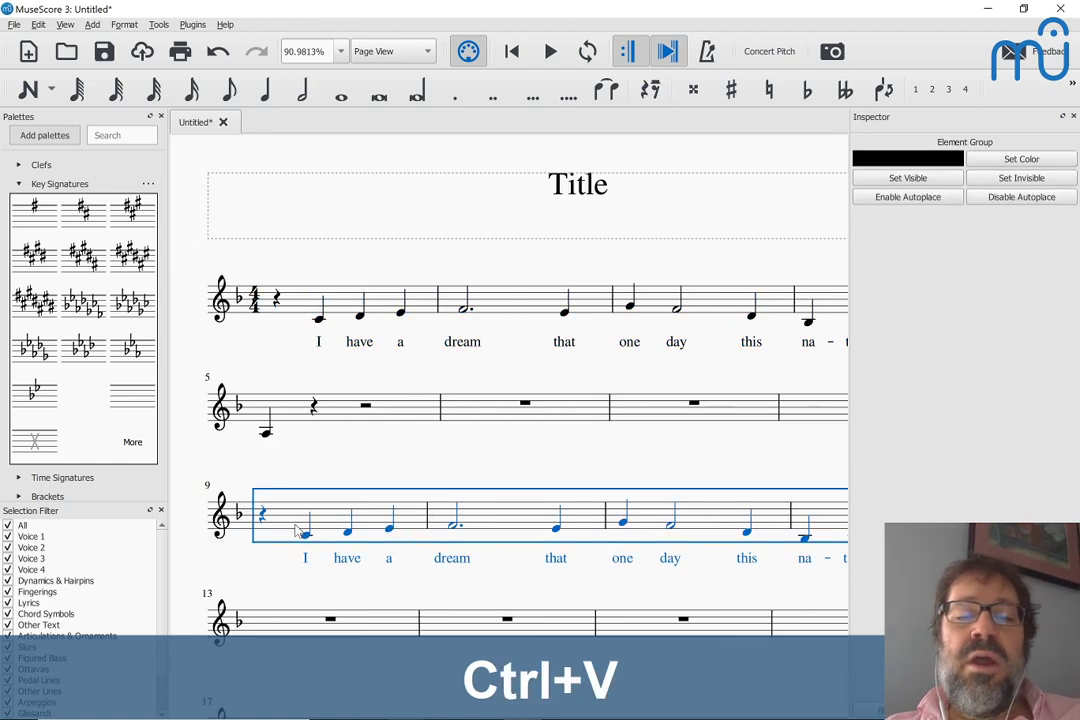
# Switch to Chrome to read the speech's next "I have a dream" sentence against the pasted phrase, and return to MuseScore.
pyautogui.hotkey('alt', 'Tab')
pyautogui.scroll(-2, 325, 458)
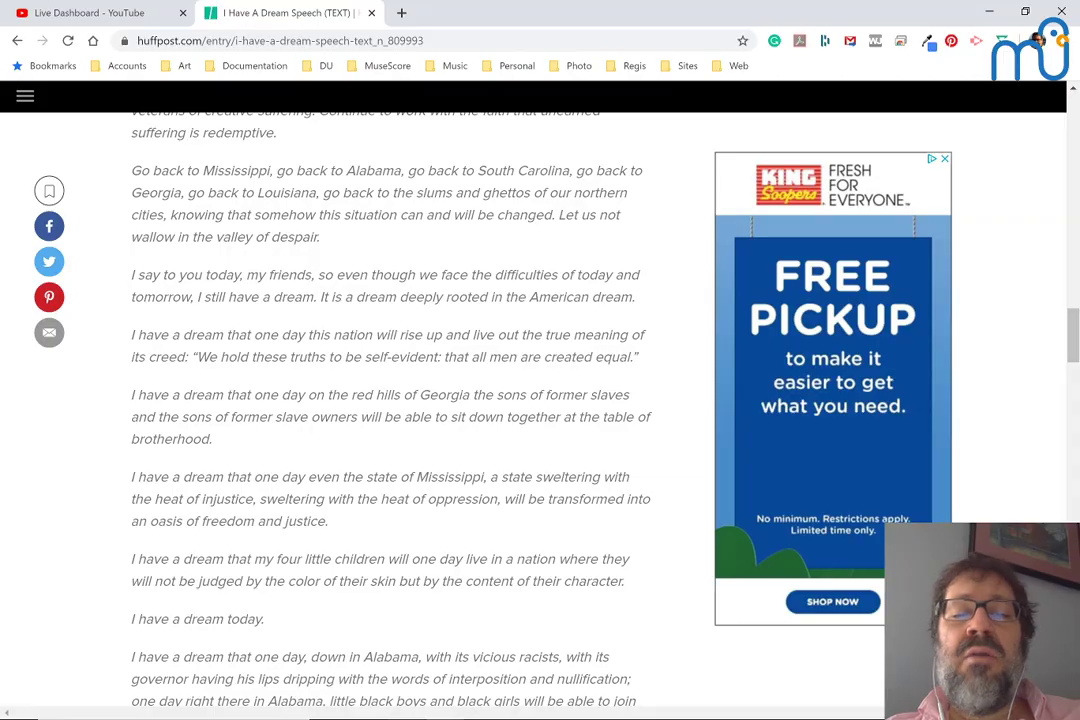
pyautogui.hotkey('alt', 'Tab')
pyautogui.scroll(-3, 495, 388)
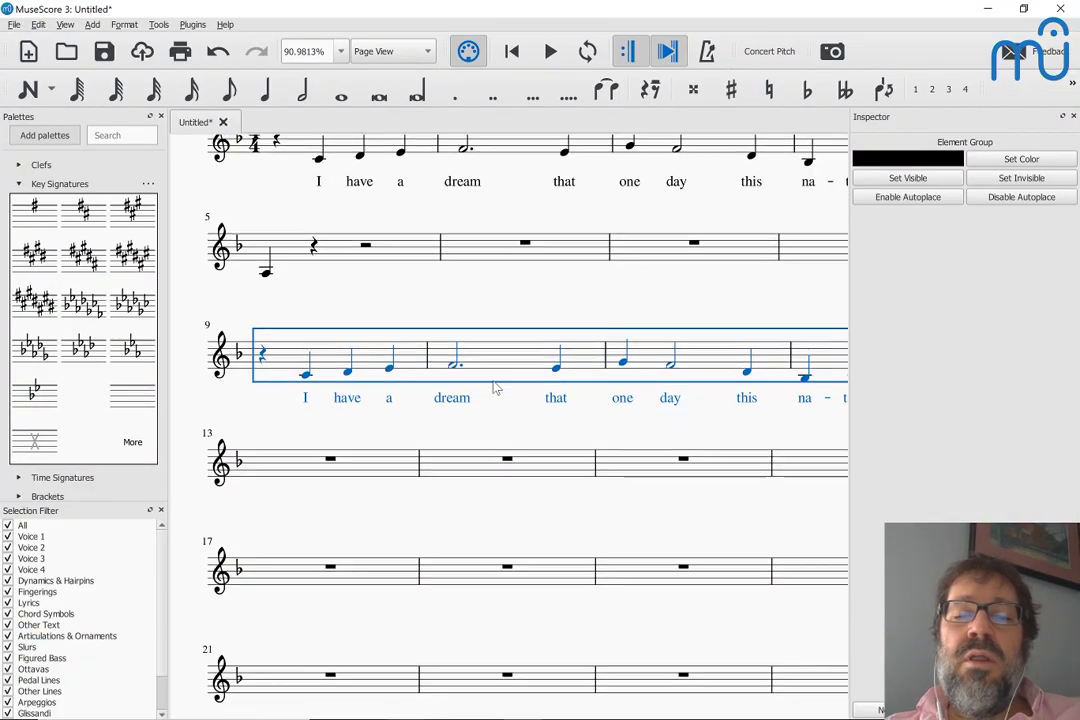
pyautogui.hscroll(3, 600, 378)
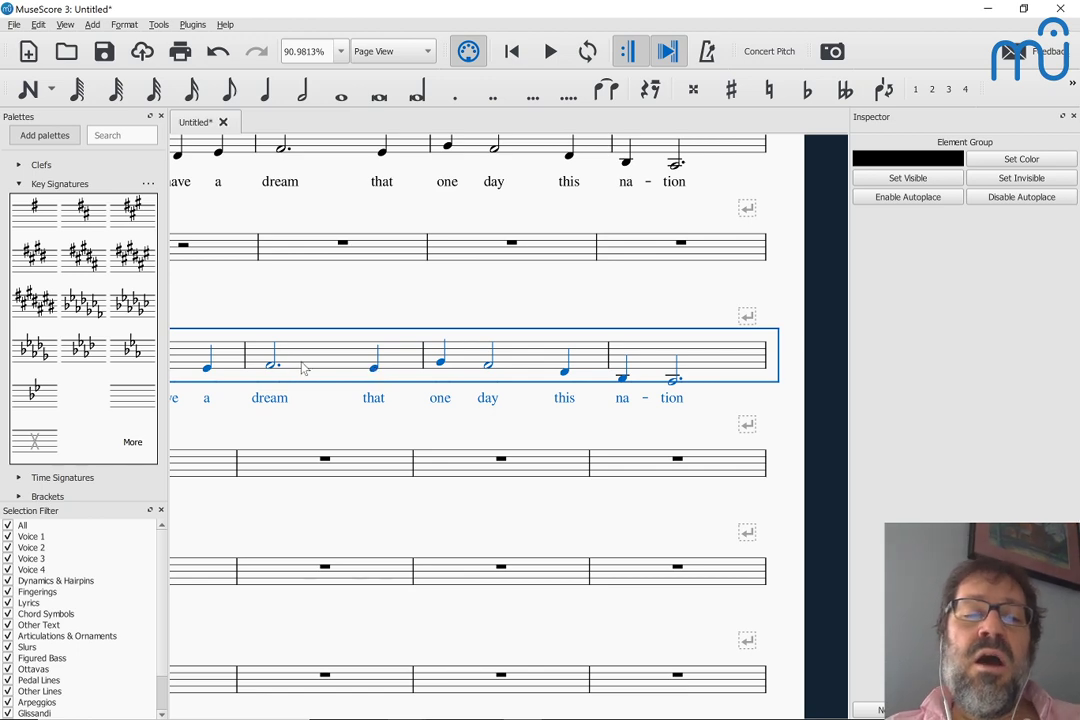
pyautogui.hotkey('alt', 'Tab')
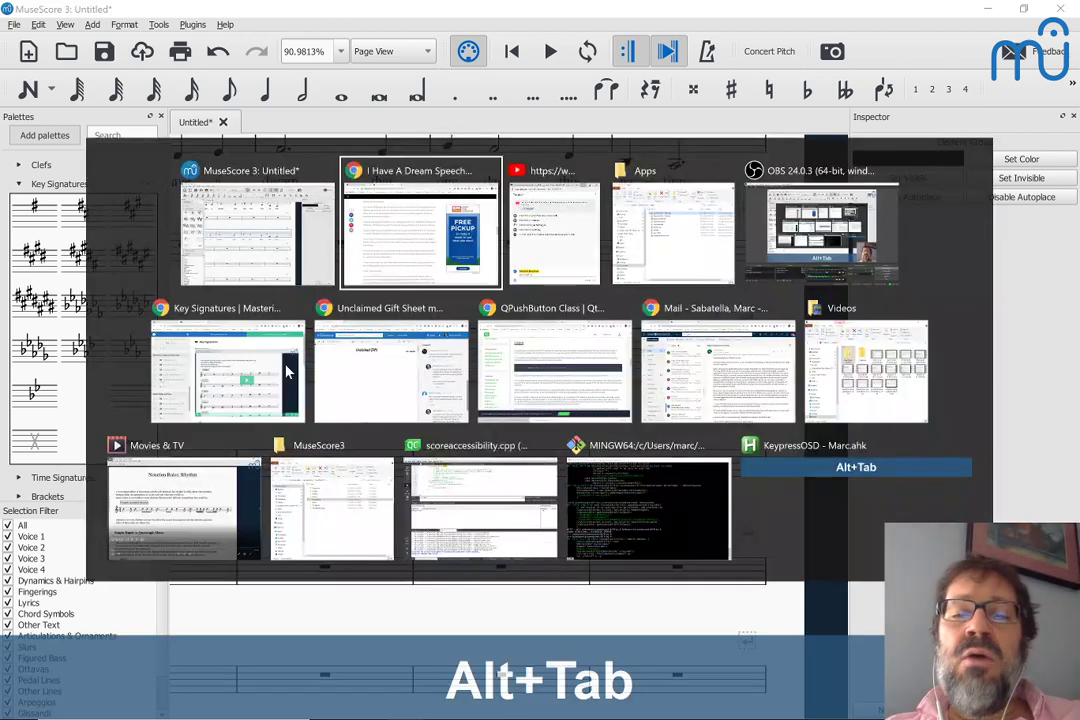
pyautogui.hotkey('alt', 'Tab')
pyautogui.hotkey('alt', 'Tab')
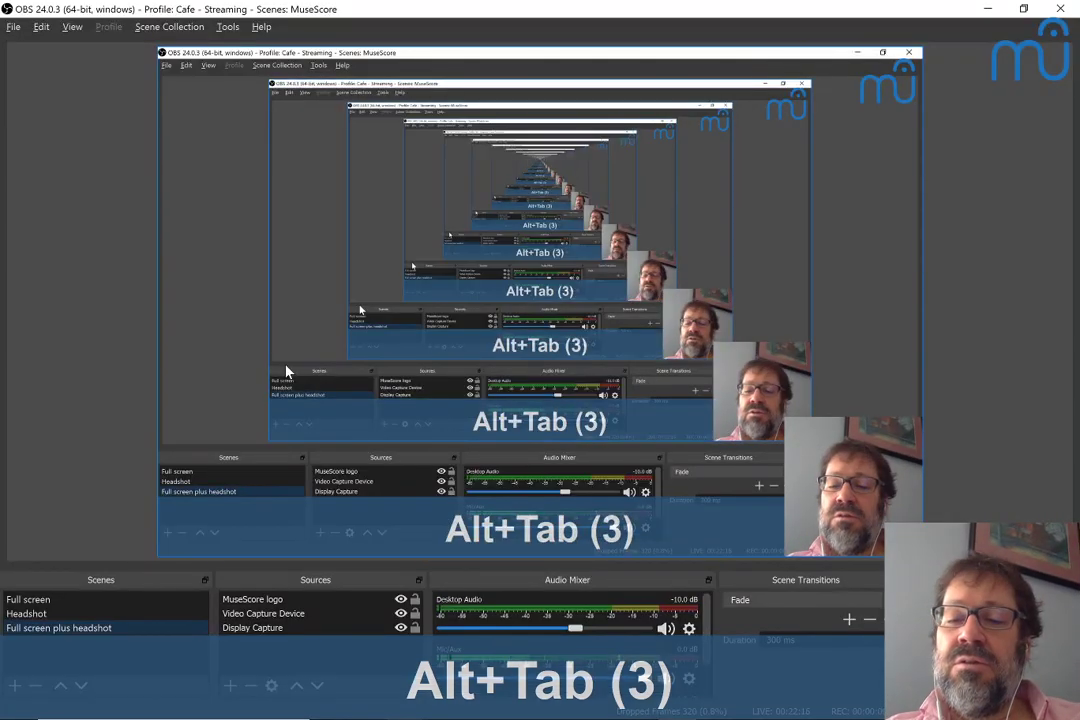
pyautogui.hotkey('alt', 'Tab')
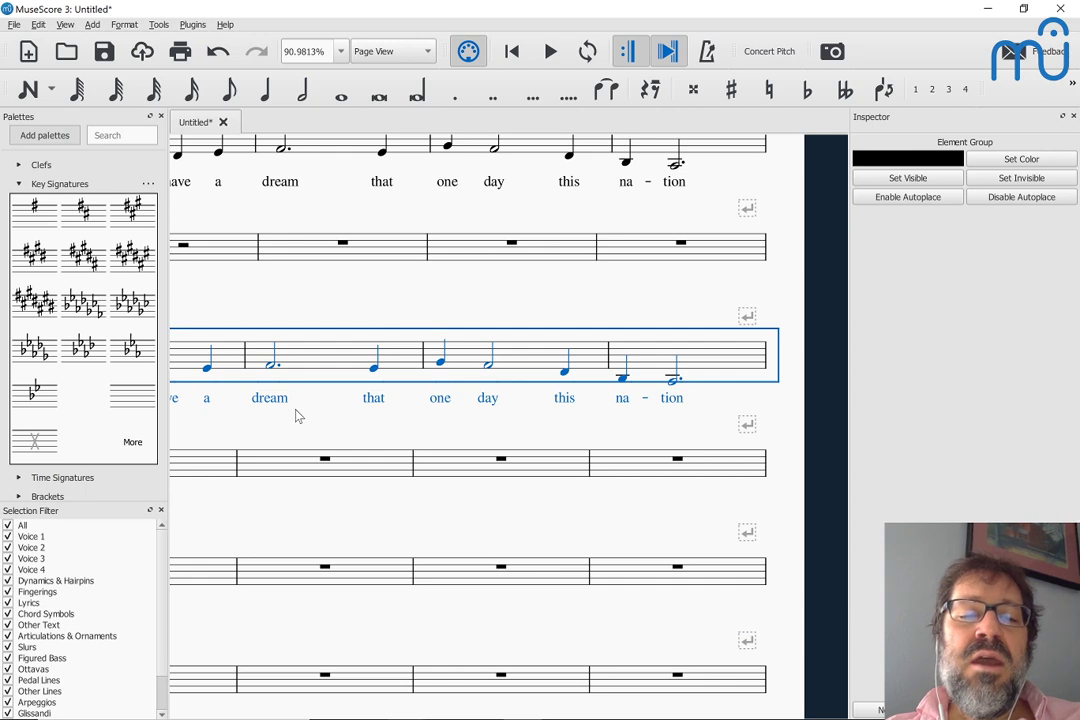
pyautogui.hotkey('alt', 'Tab')
pyautogui.hotkey('alt', 'Tab')
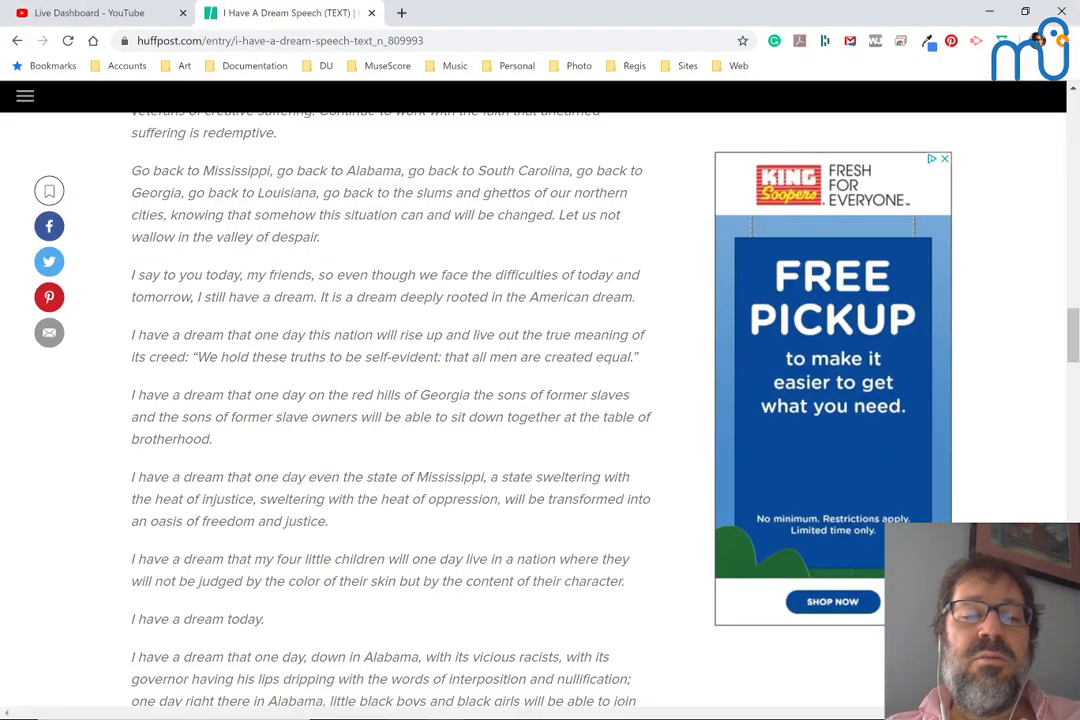
pyautogui.hotkey('alt', 'Tab')
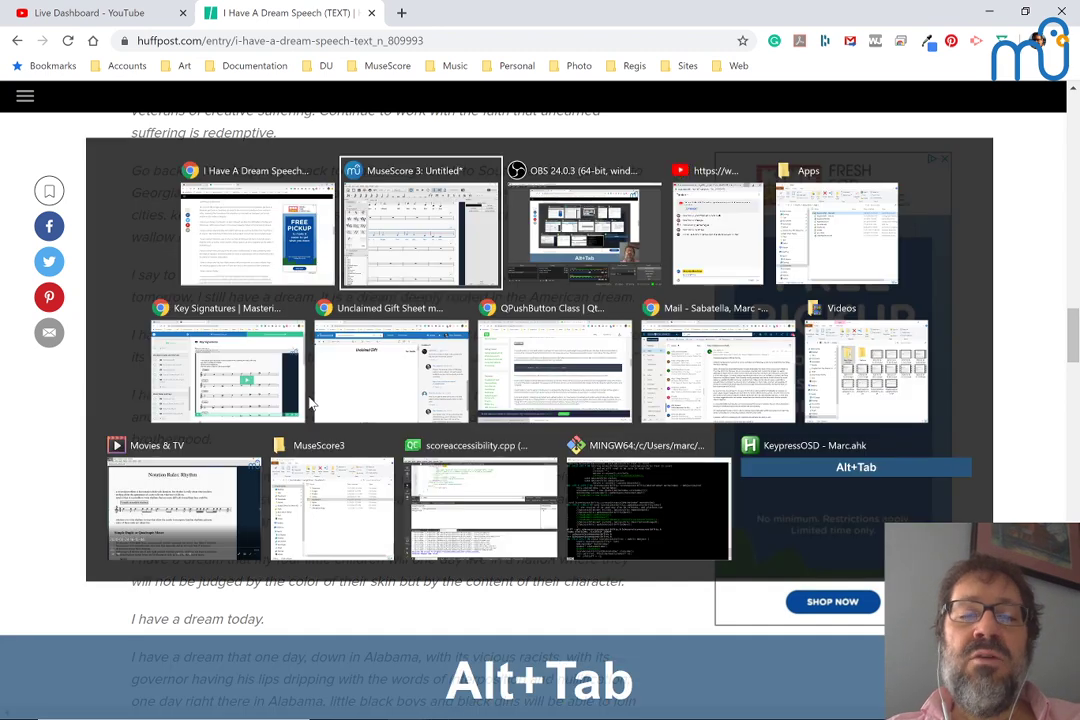
# Split beat four of measure eleven into two eighth-note Ds in place of the quarter note on "this".
pyautogui.hscroll(-3, 353, 435)
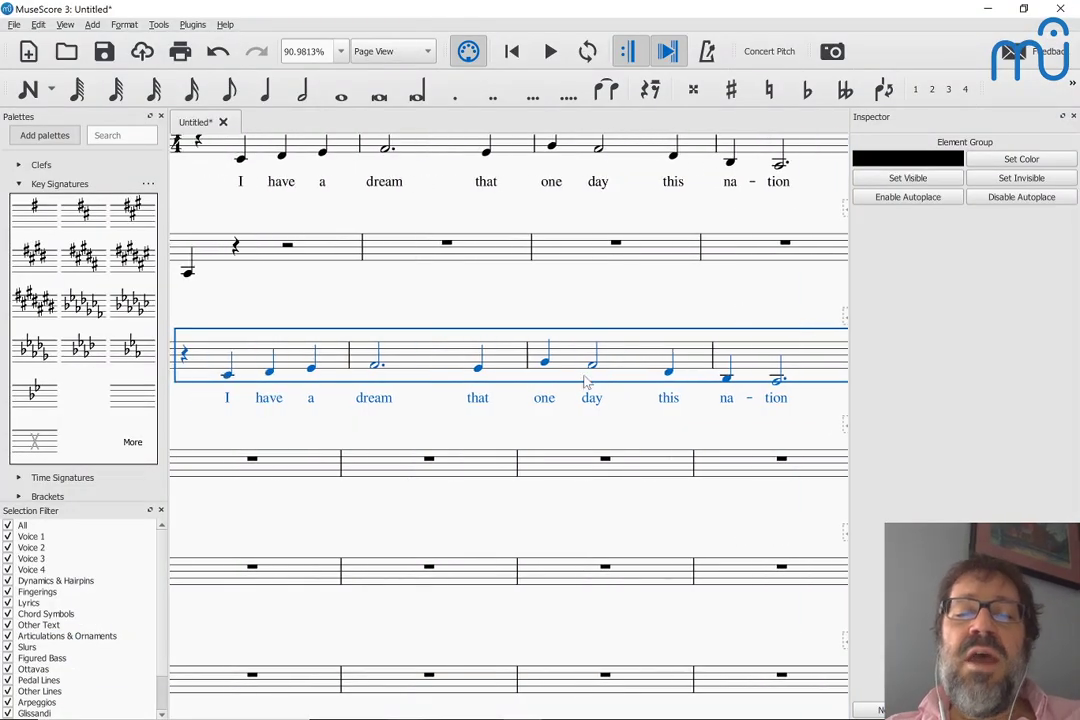
pyautogui.click(668, 370)
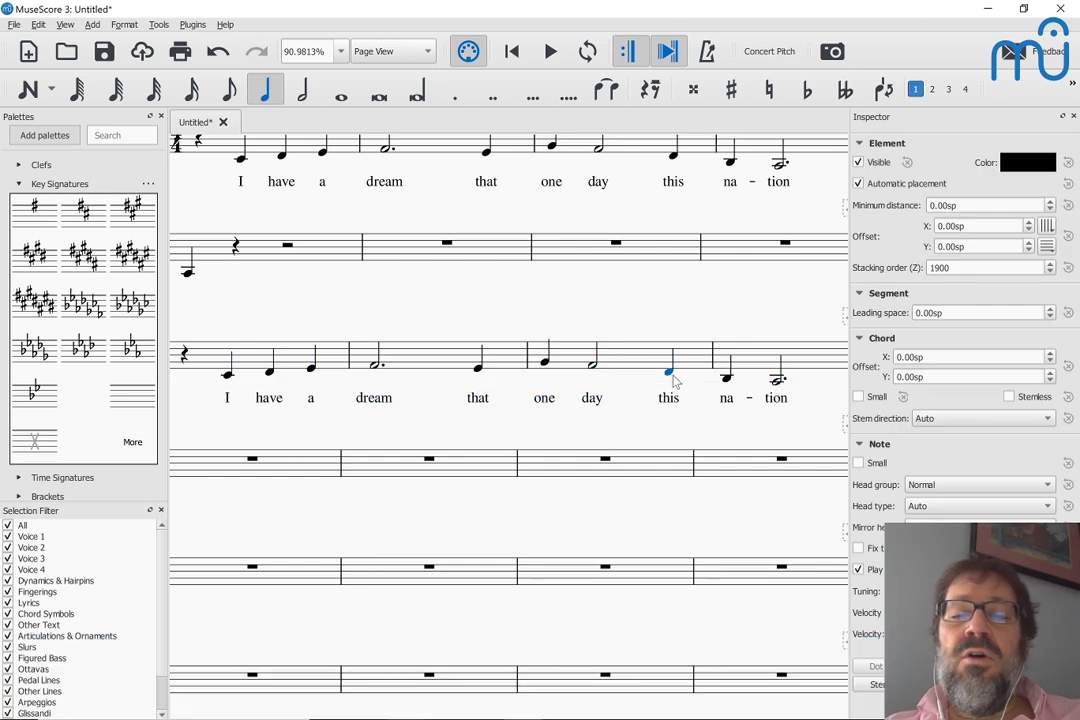
pyautogui.click(669, 377)
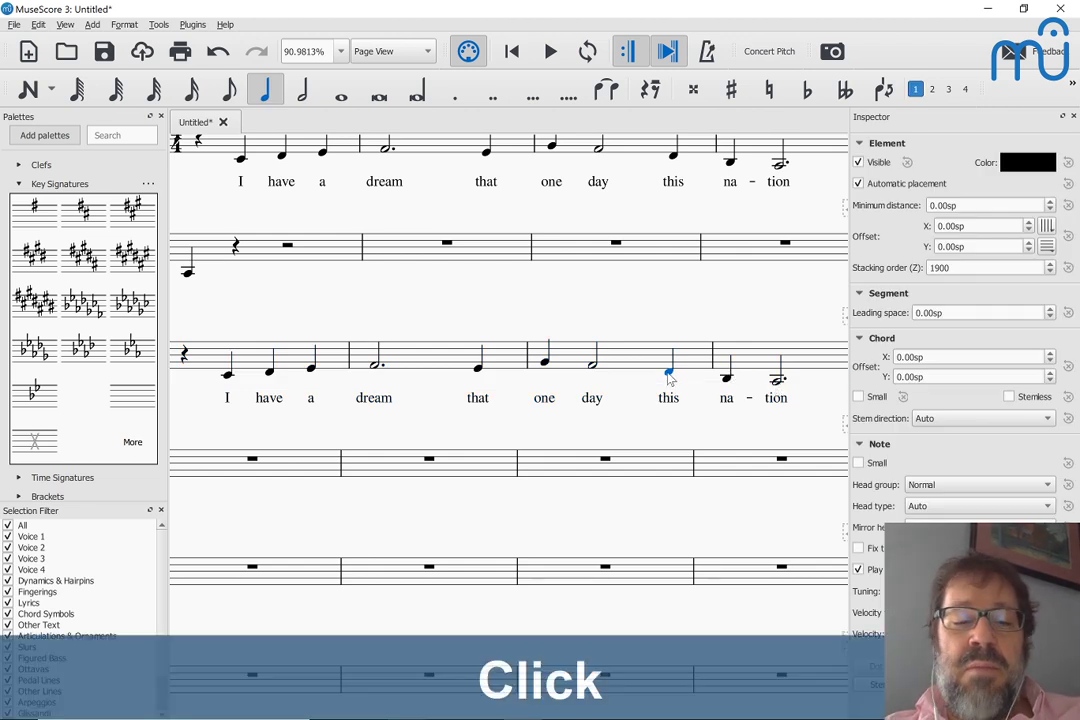
pyautogui.press('4')
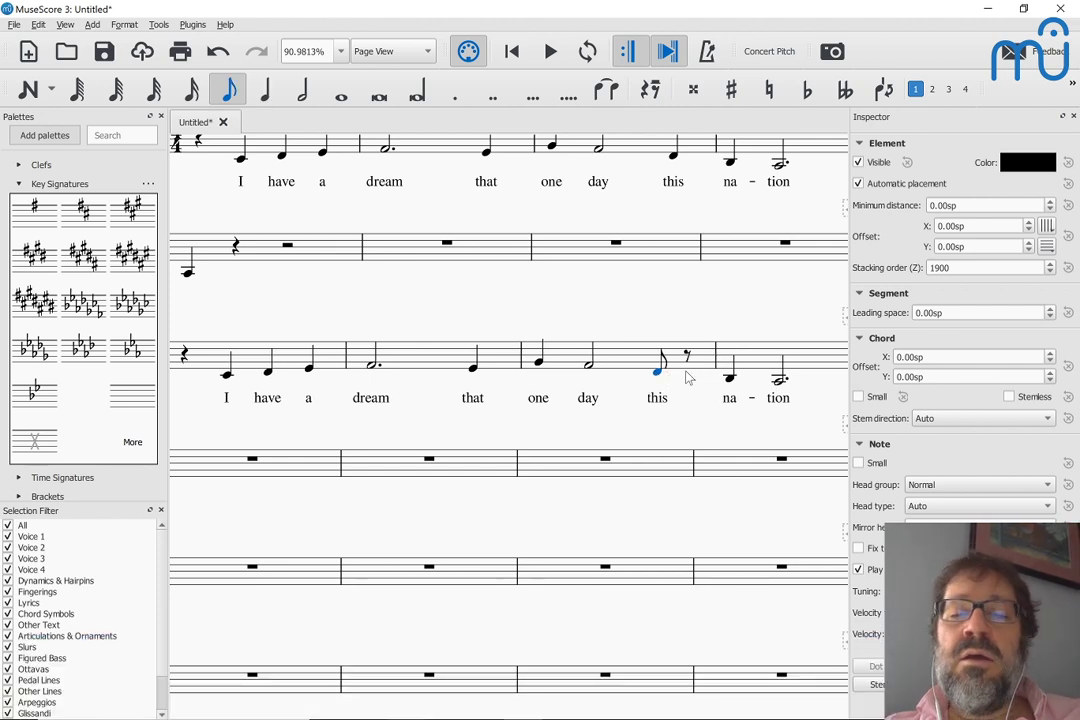
pyautogui.click(687, 357)
pyautogui.press('d')
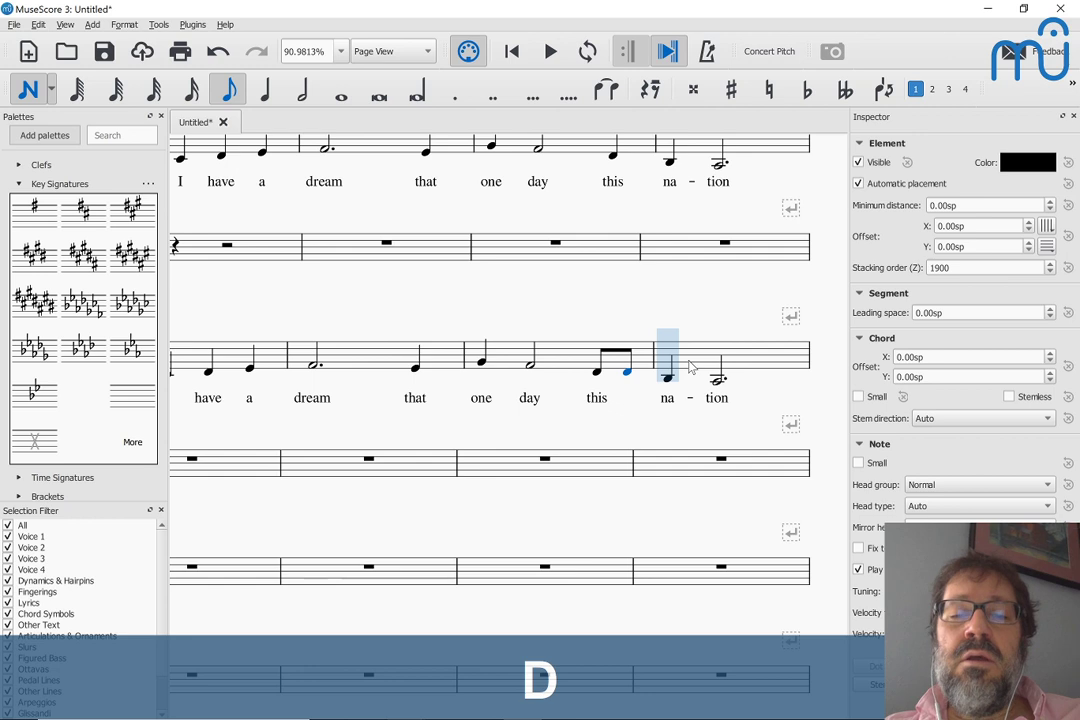
pyautogui.press('Escape')
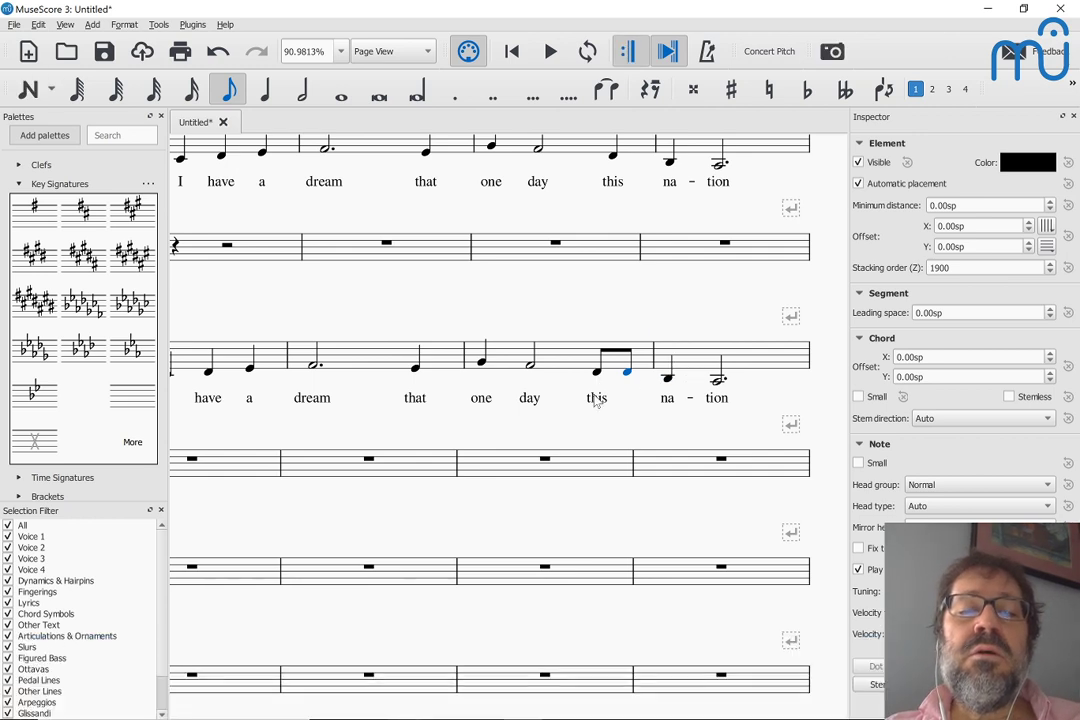
# Replace the lyric "this" in measure eleven with "on" and add "the" under the second eighth note.
pyautogui.doubleClick(598, 400)
pyautogui.hotkey('ctrl', 'a')
pyautogui.write('on')
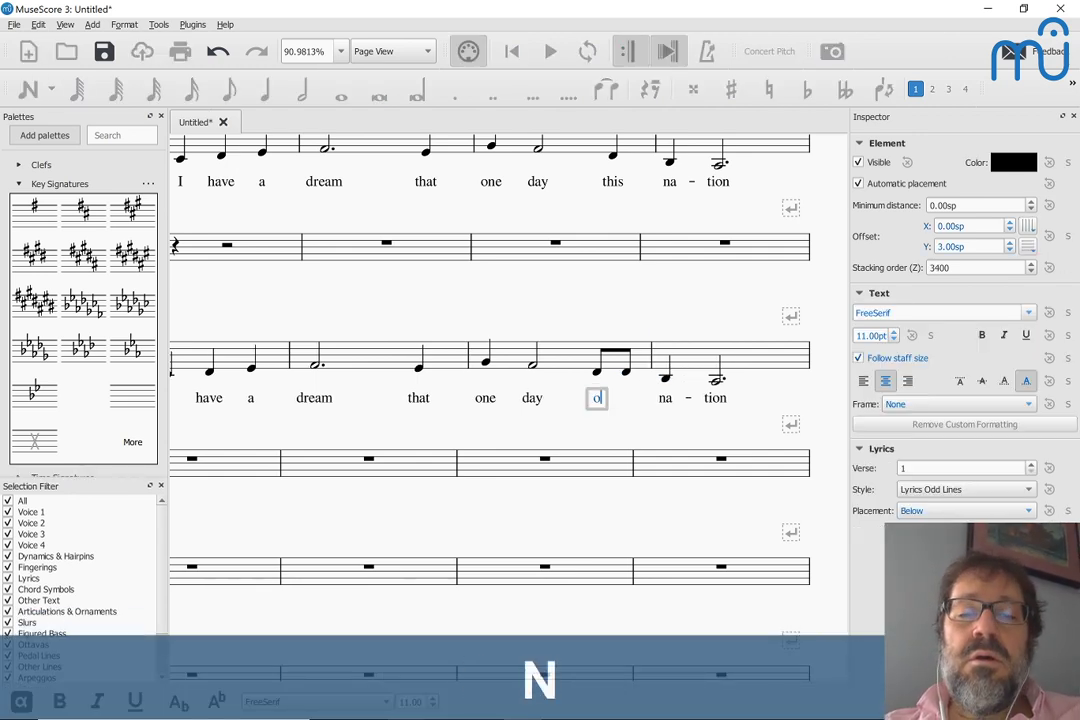
pyautogui.press('space')
pyautogui.write('the')
pyautogui.press('Escape')
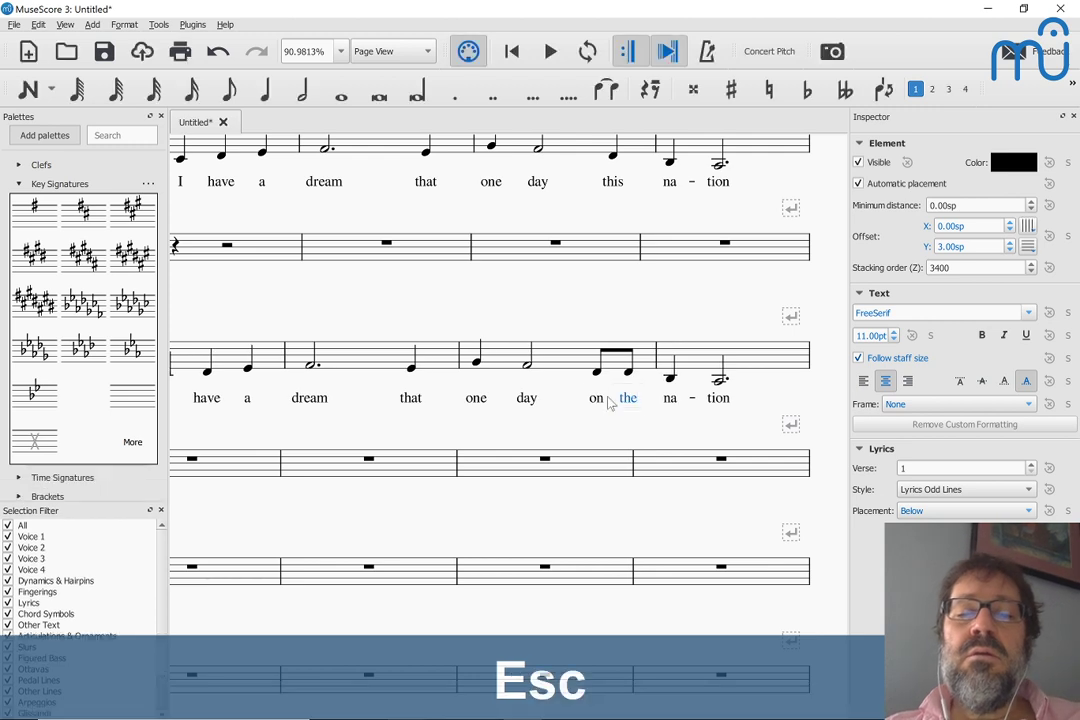
# Replace the lyrics "na-tion" in measure twelve with the separate words "red" and "hills".
pyautogui.click(672, 404)
pyautogui.doubleClick(672, 404)
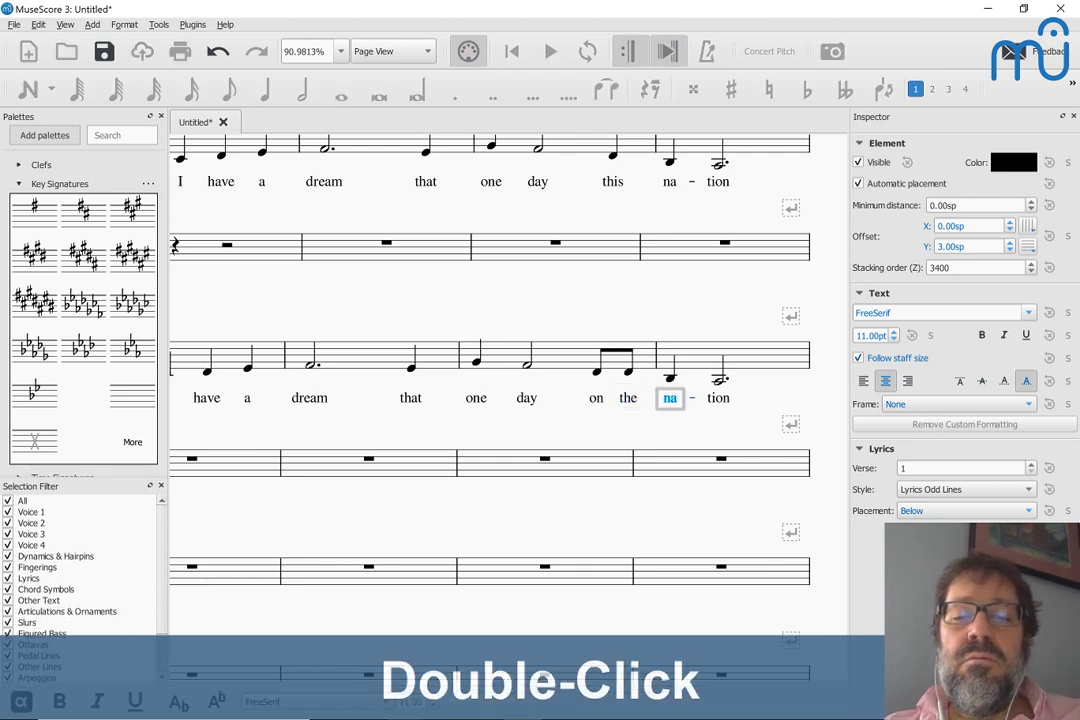
pyautogui.hotkey('ctrl', 'a')
pyautogui.write('red')
pyautogui.press('space')
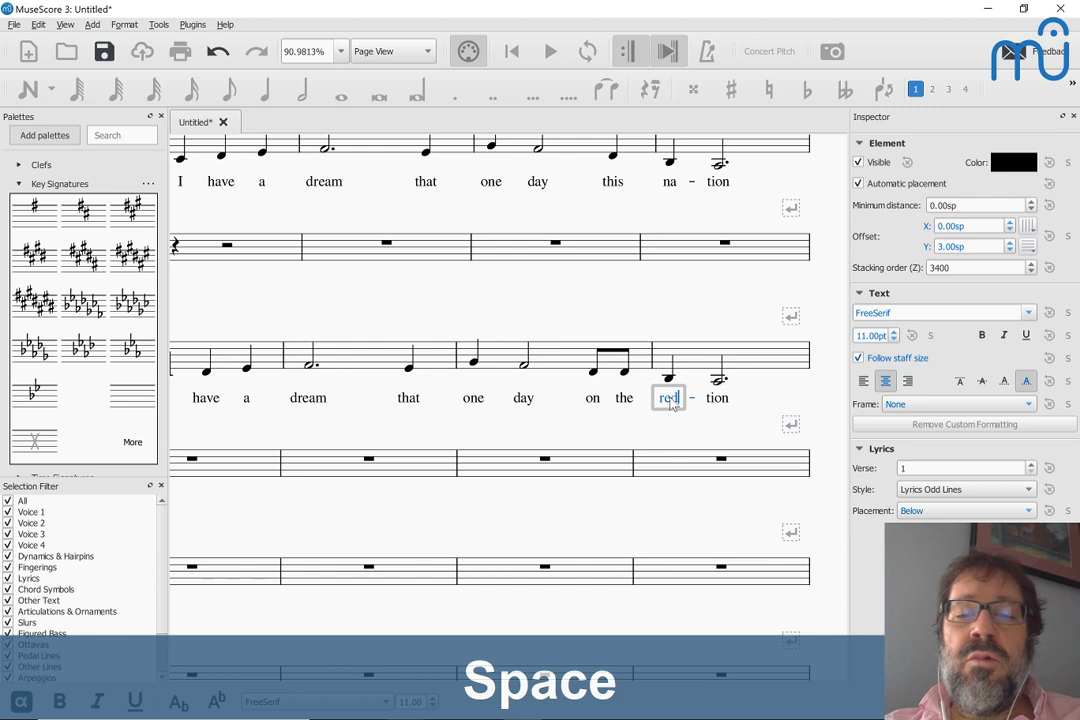
pyautogui.write('hills')
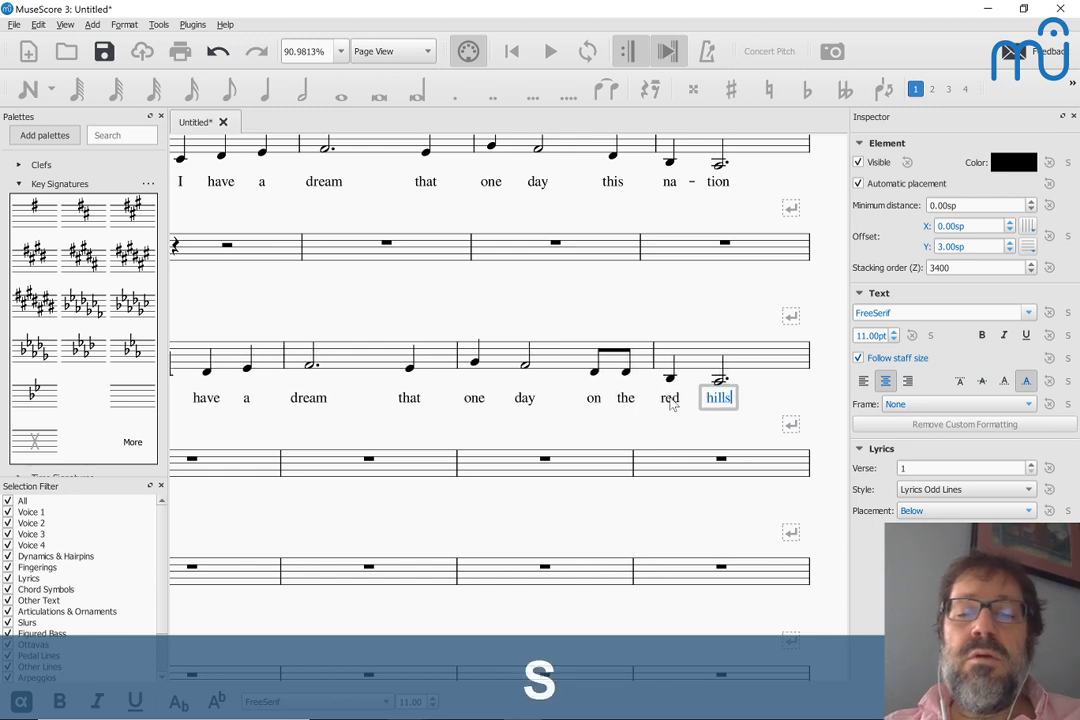
pyautogui.press('Escape')
# Shorten the F on "day" in measure eleven to a quarter note and follow it with quarter notes D, B and A into measure twelve.
pyautogui.hscroll(-3, 672, 404)
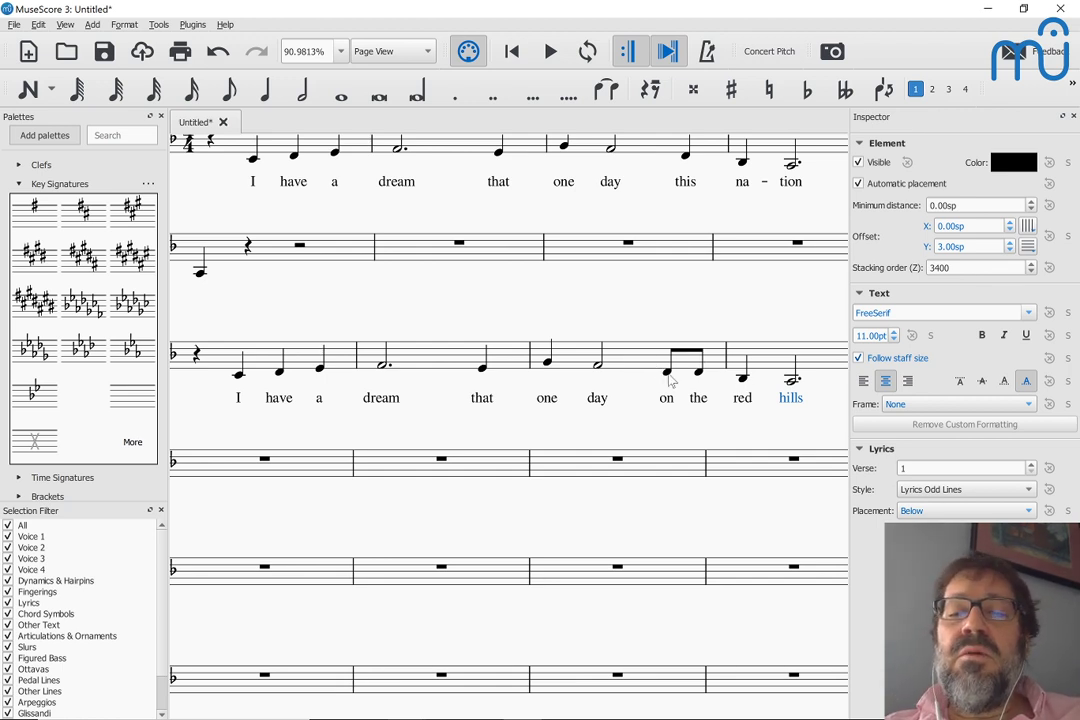
pyautogui.click(698, 372)
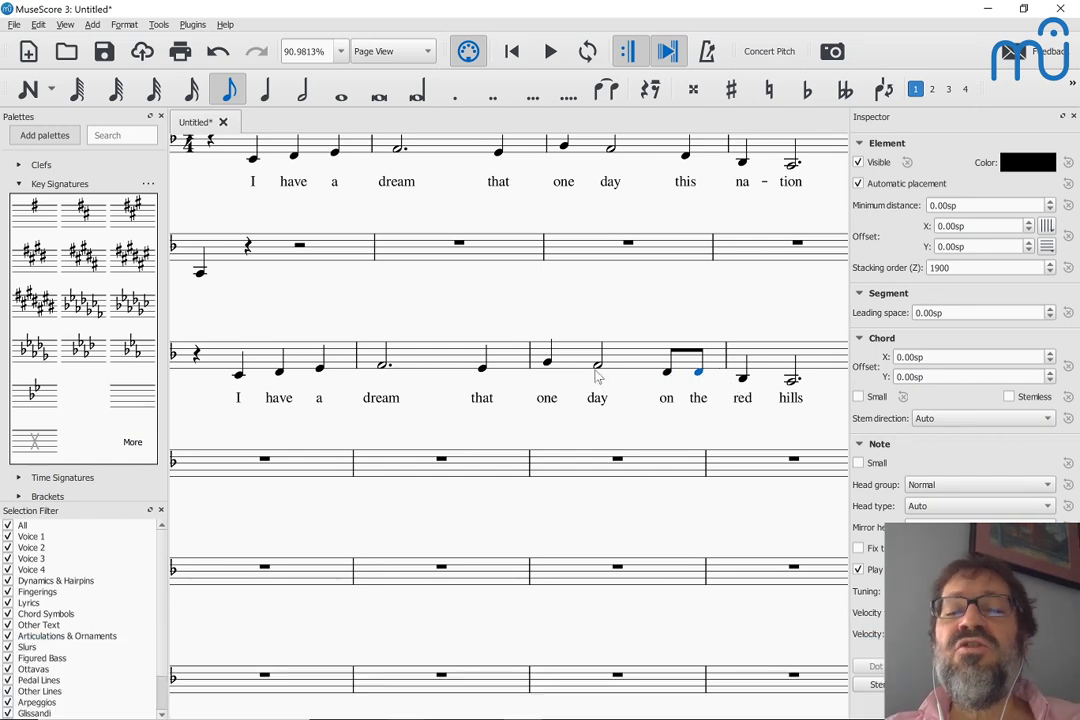
pyautogui.click(547, 365)
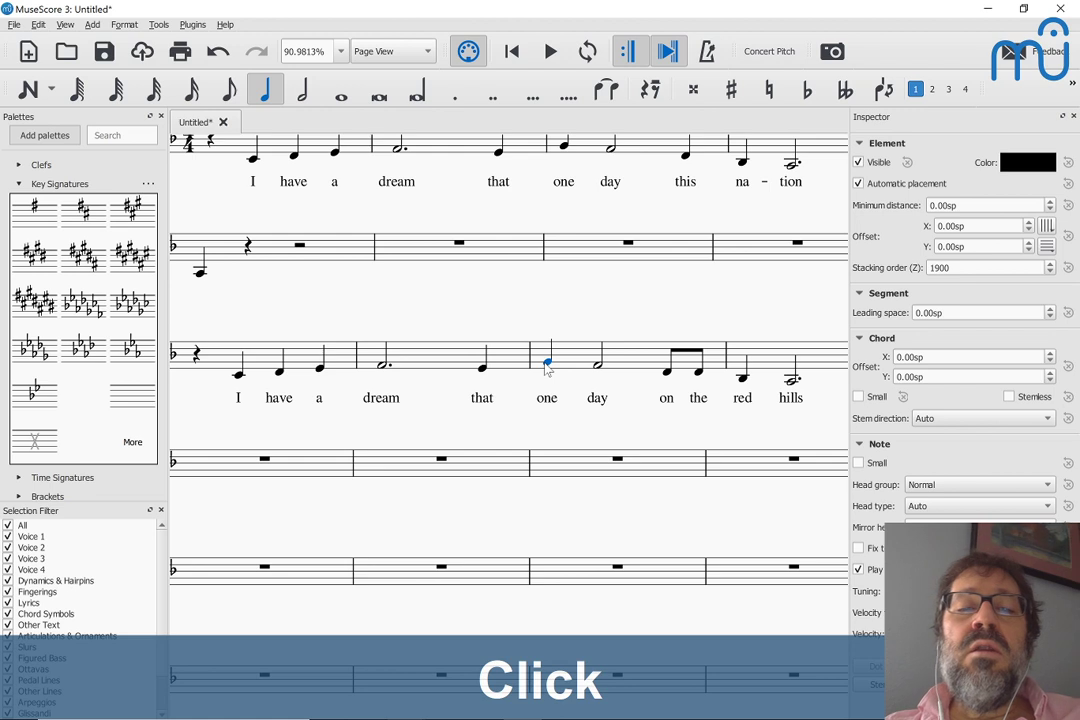
pyautogui.press('Right')
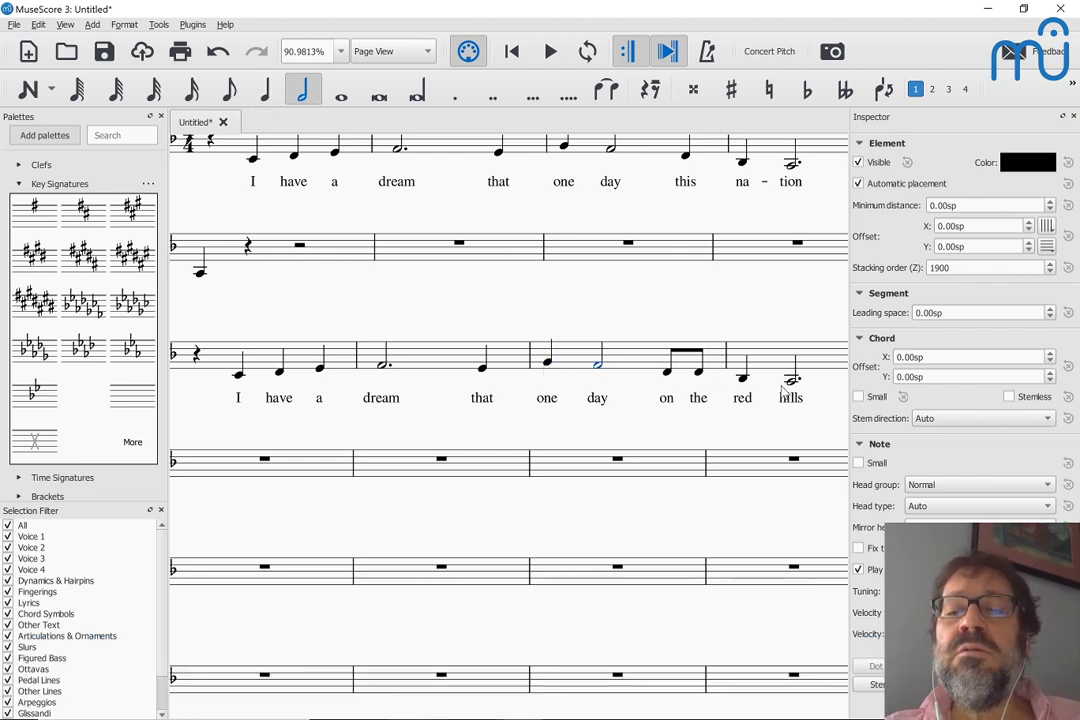
pyautogui.click(598, 370)
pyautogui.press('5')
pyautogui.press('Right')
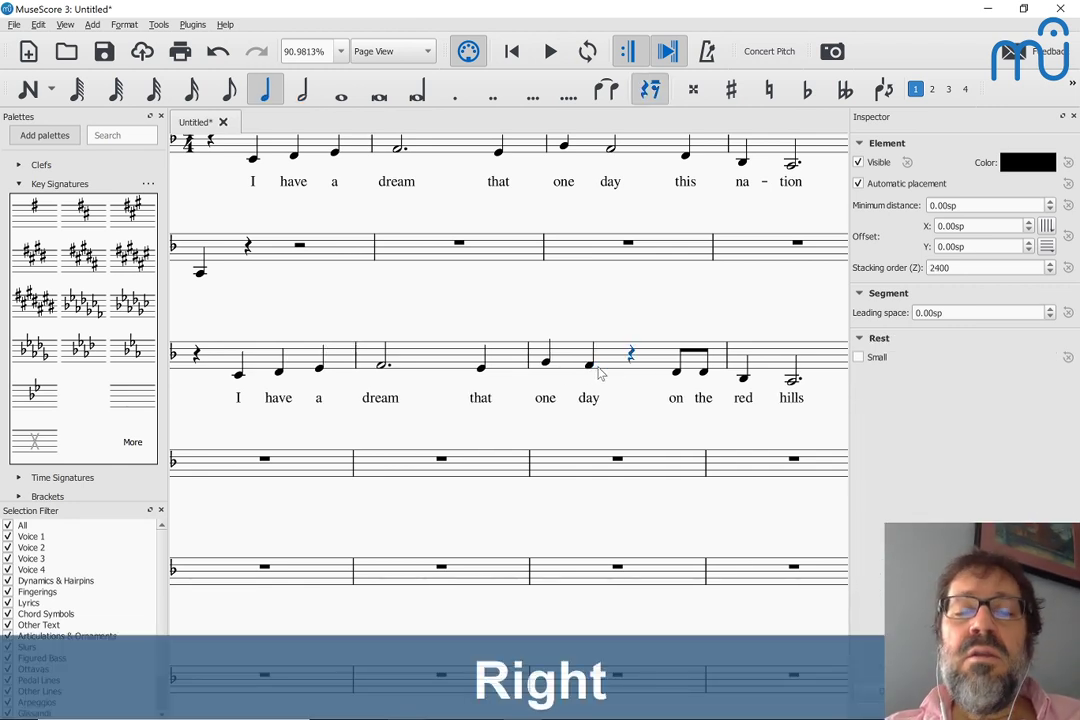
pyautogui.press('d')
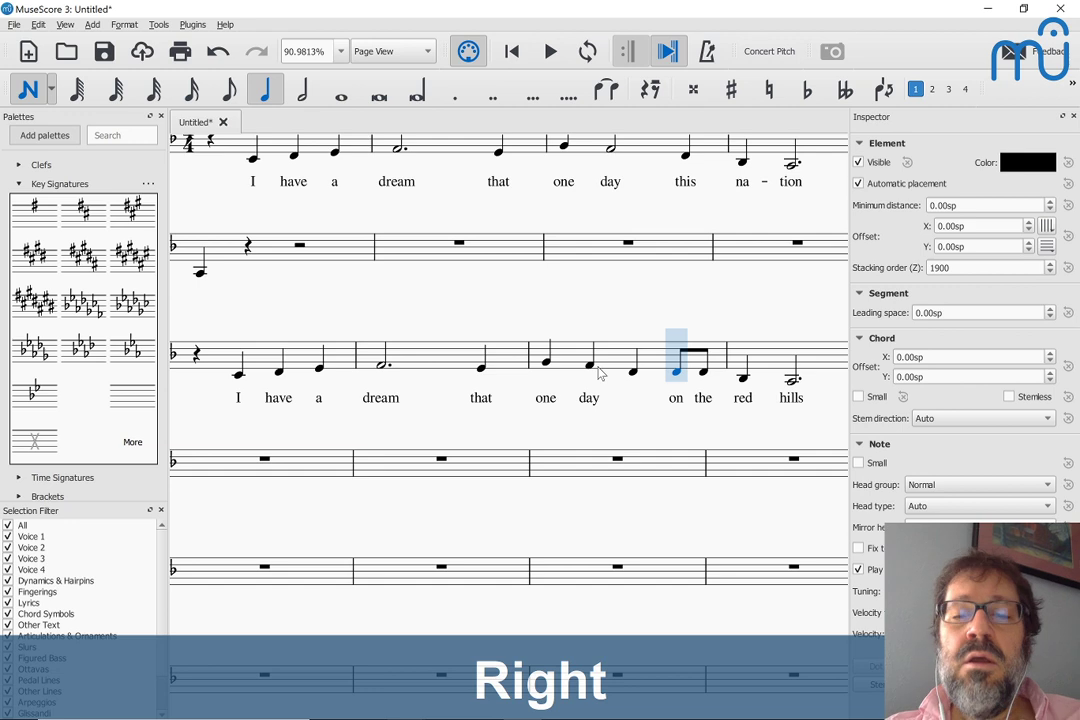
pyautogui.press('5')
pyautogui.press('b')
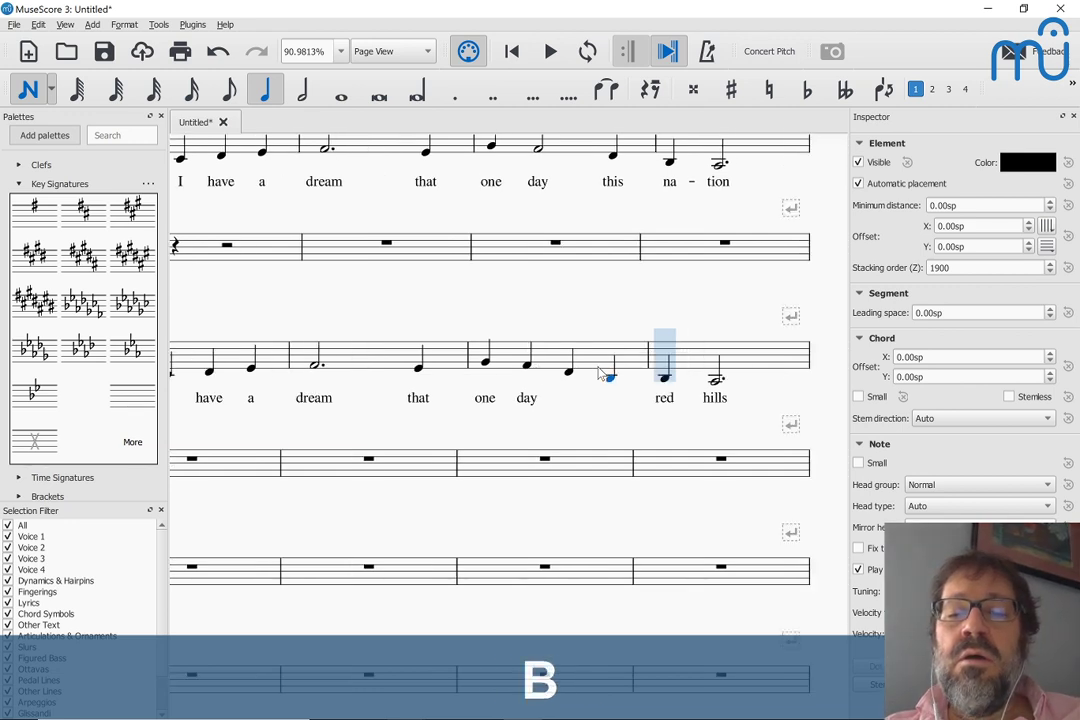
pyautogui.press('5')
pyautogui.press('a')
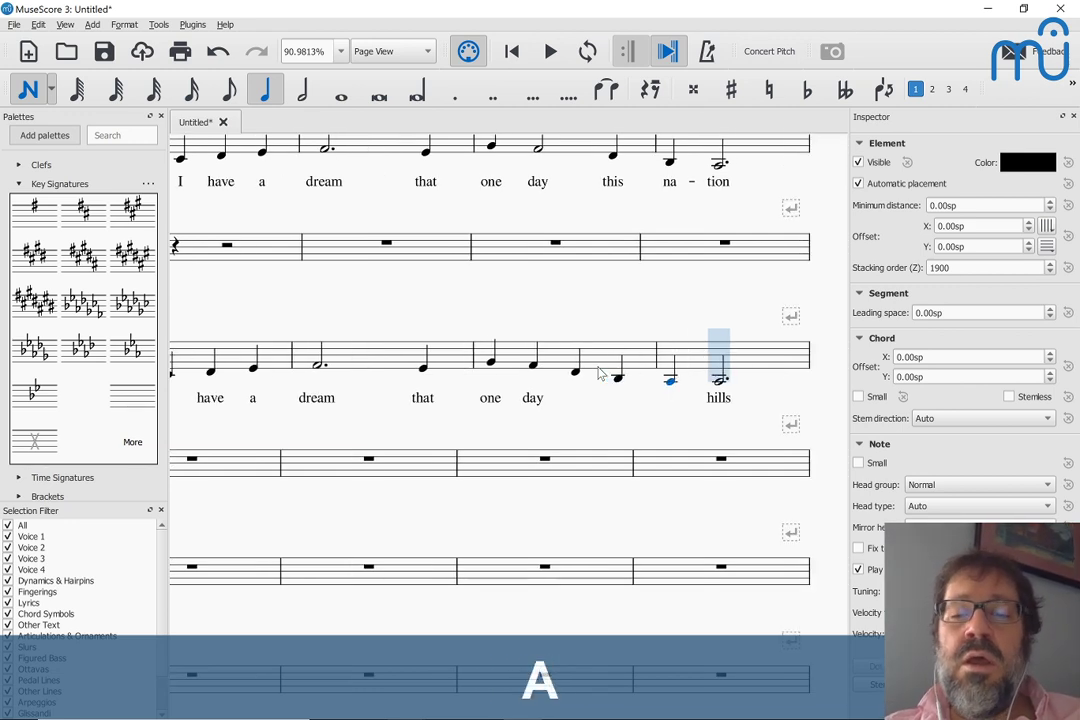
pyautogui.press('Escape')
# Enter the lyrics "on", "the" and "red" under the new D, B and A quarter notes.
pyautogui.click(576, 375)
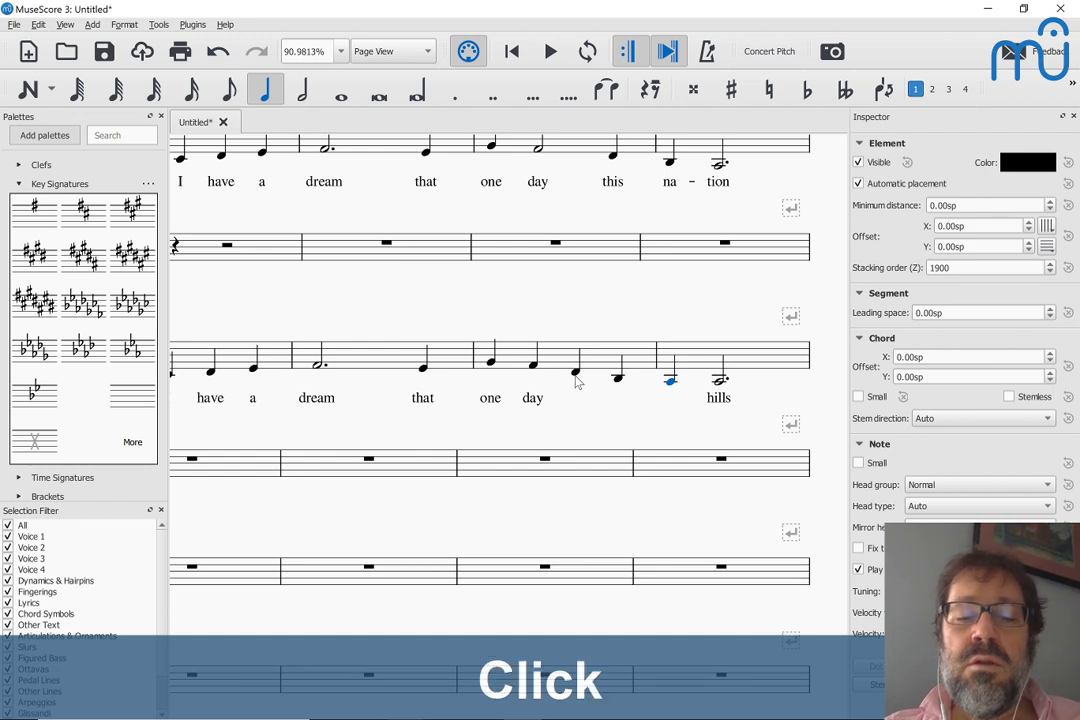
pyautogui.hotkey('ctrl', 'l')
pyautogui.write('on')
pyautogui.press('space')
pyautogui.write('e')
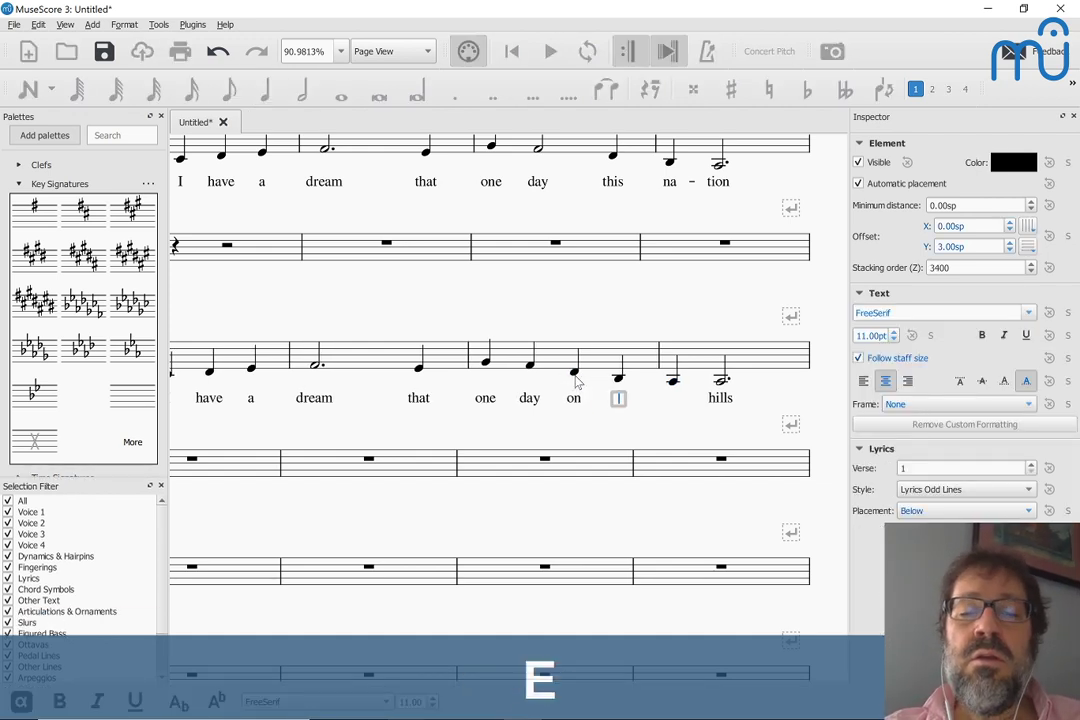
pyautogui.press('BackSpace')
pyautogui.write('t')
pyautogui.press('BackSpace')
pyautogui.write('the')
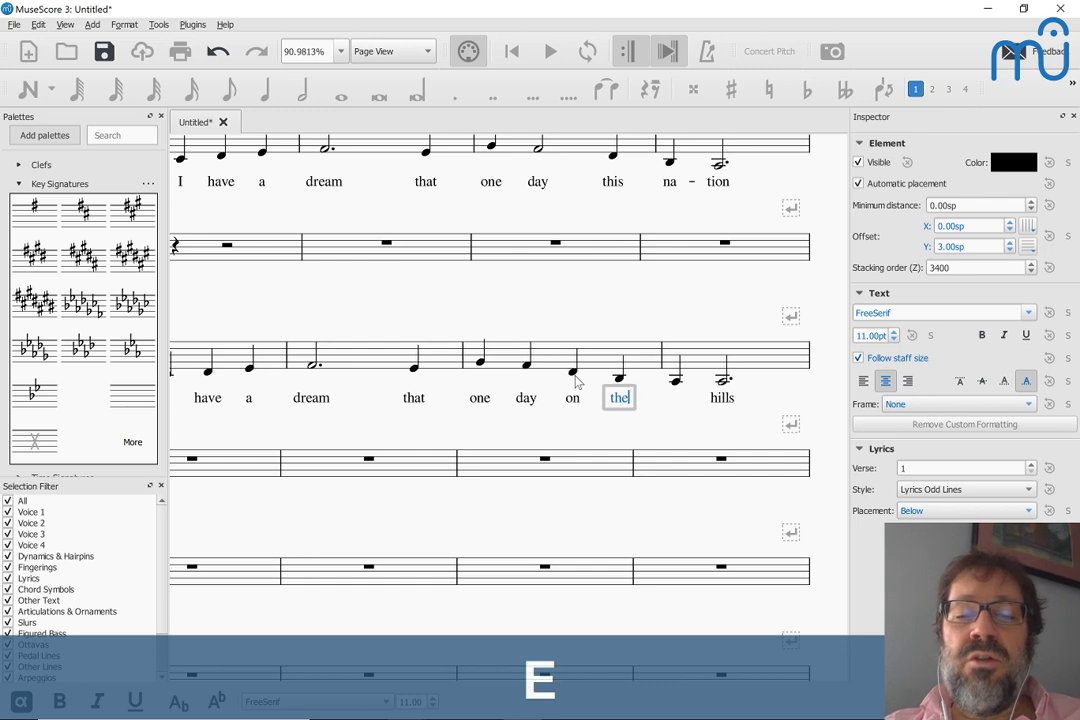
pyautogui.press('space')
pyautogui.write('red')
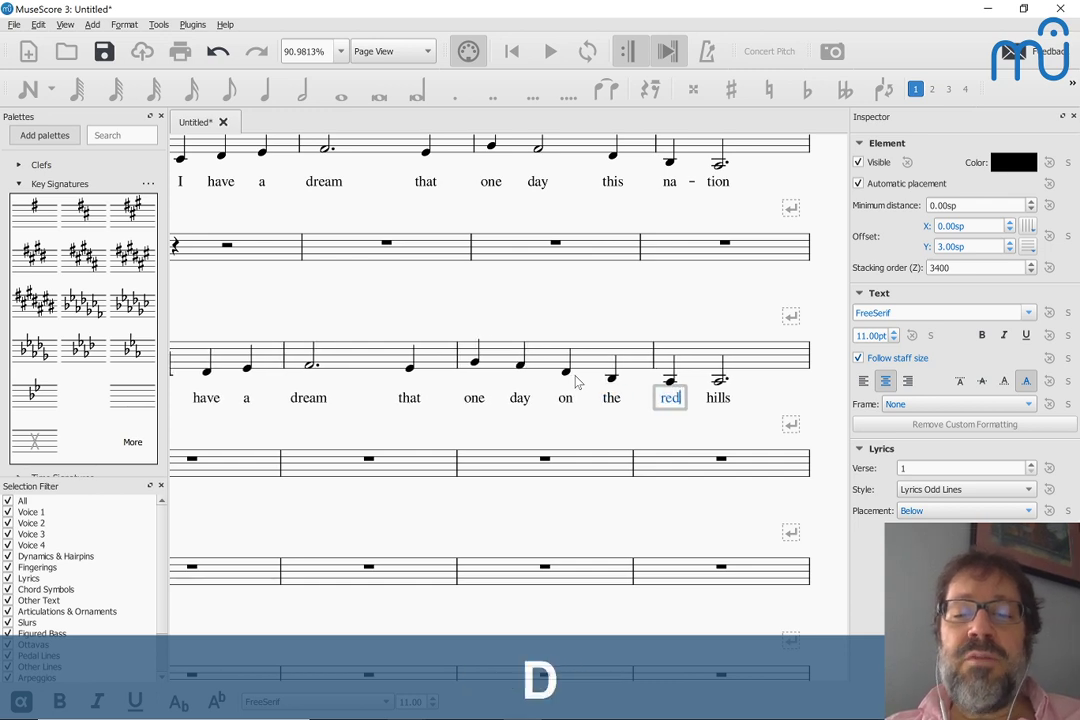
pyautogui.press('Escape')
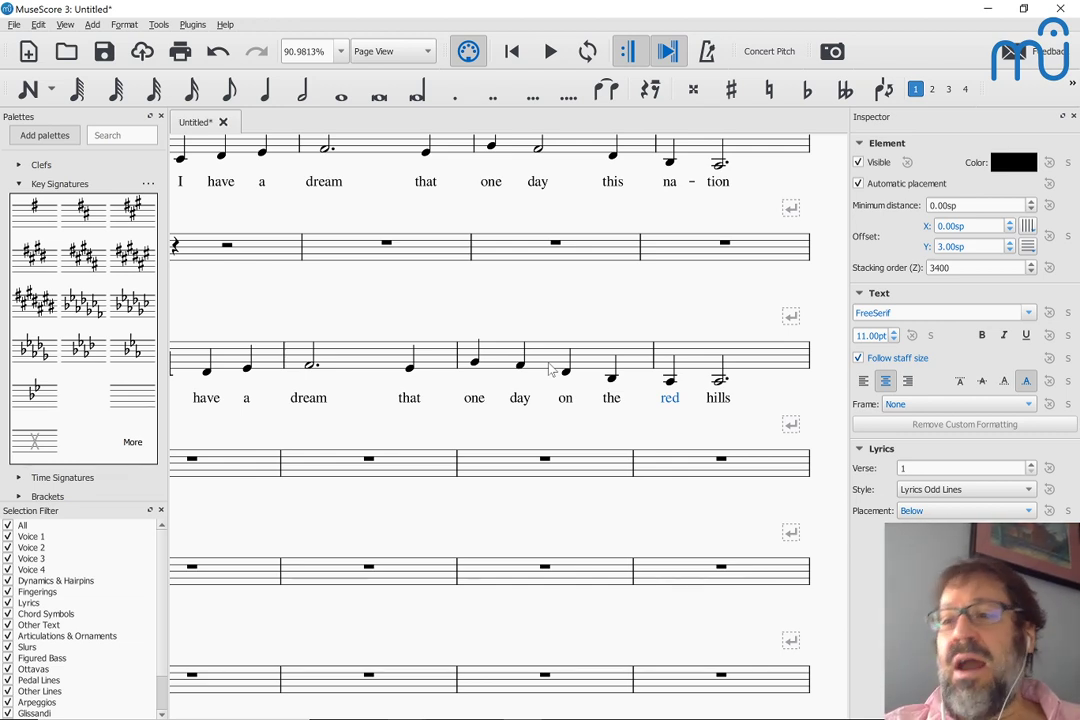
# Copy the "one day on the red hills" phrase in measures eleven and twelve with its lyrics.
pyautogui.click(551, 369)
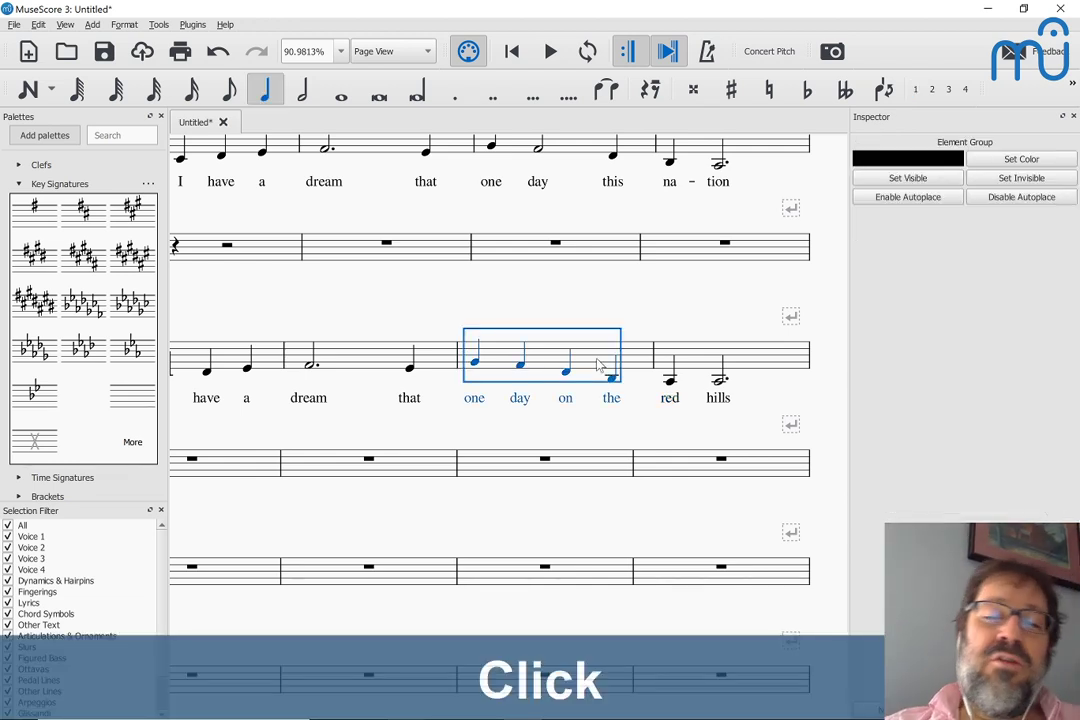
pyautogui.keyDown('shift'); pyautogui.click(757, 360); pyautogui.keyUp('shift')
pyautogui.hotkey('ctrl', 'c')
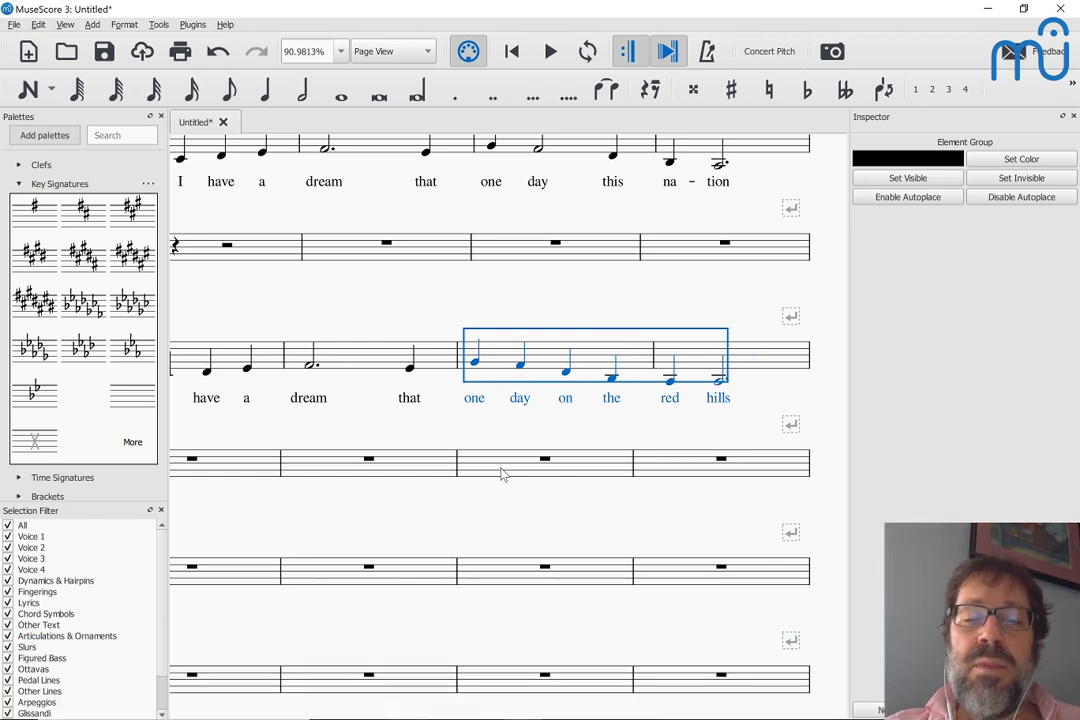
pyautogui.hotkey('ctrl', 'c')
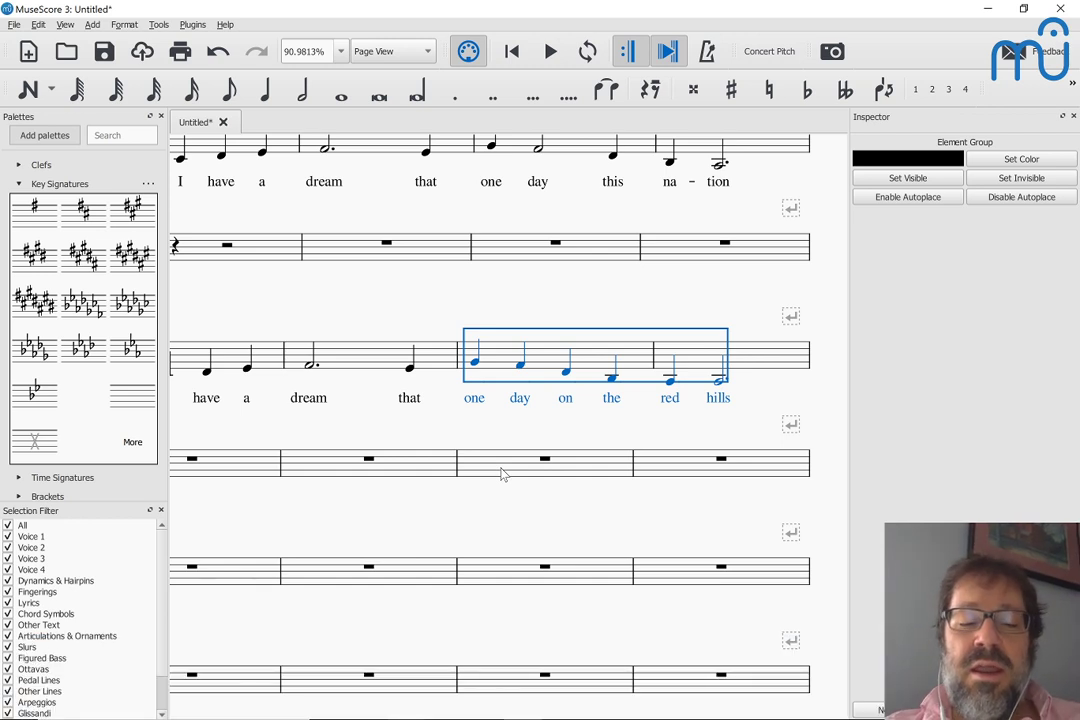
# Undo the lyric and note changes back to the half-note "day" and eighth-note "on the" version of measure eleven.
pyautogui.hotkey('ctrl', 'z')
pyautogui.hotkey('ctrl', 'z')
pyautogui.hotkey('ctrl', 'z')
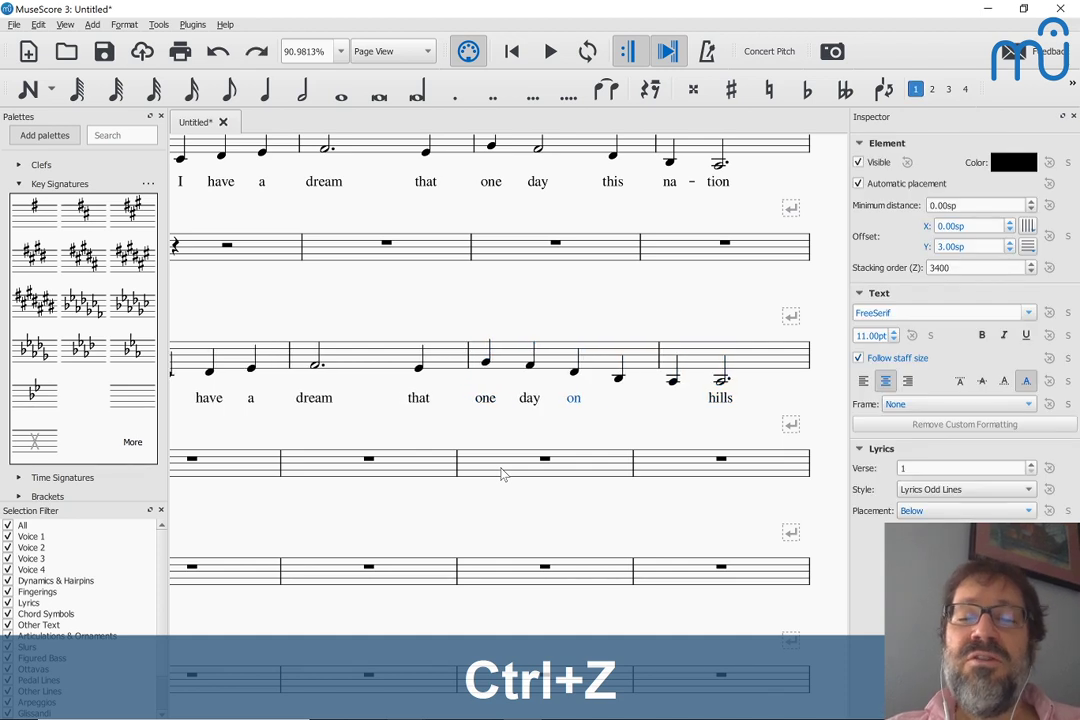
pyautogui.hotkey('ctrl', 'z')
pyautogui.hotkey('ctrl', 'z')
pyautogui.hotkey('ctrl', 'z')
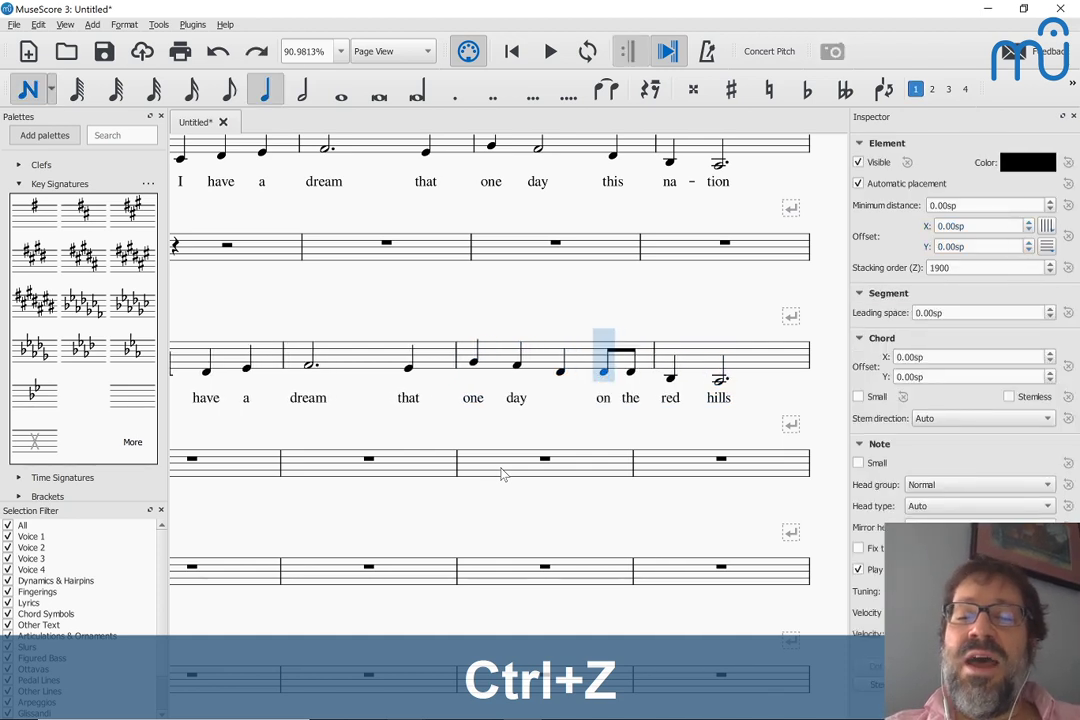
pyautogui.hotkey('ctrl', 'z')
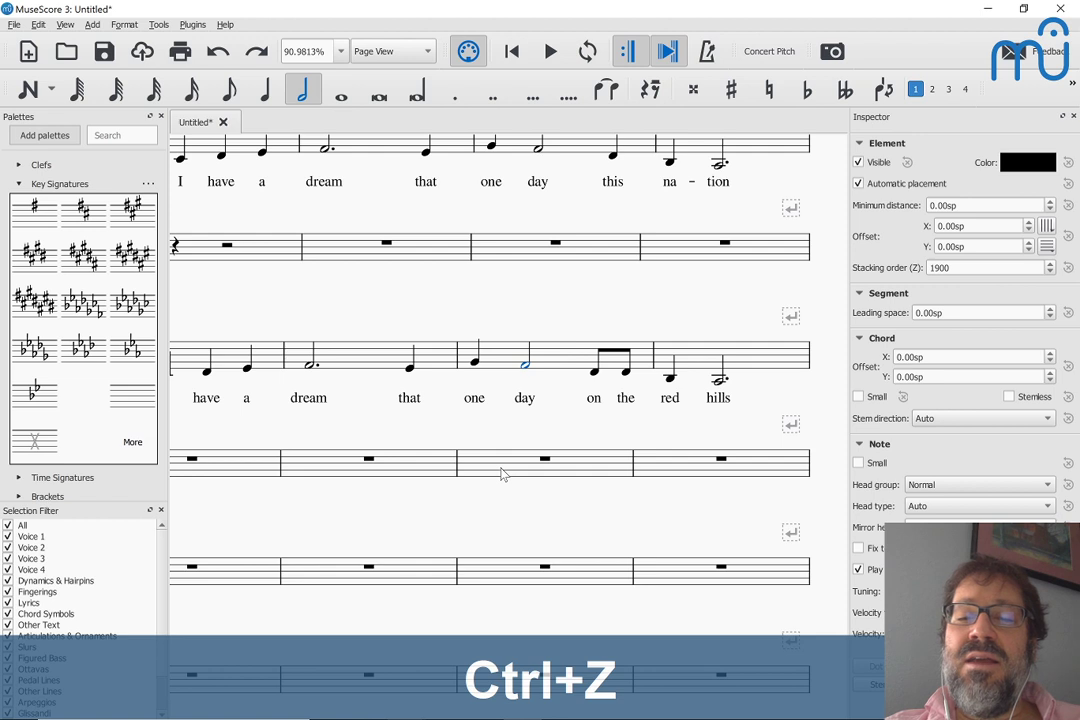
# Paste the copied phrase into the empty measures starting at measure fifteen and clear the selection.
pyautogui.click(500, 476)
pyautogui.hotkey('ctrl', 'v')
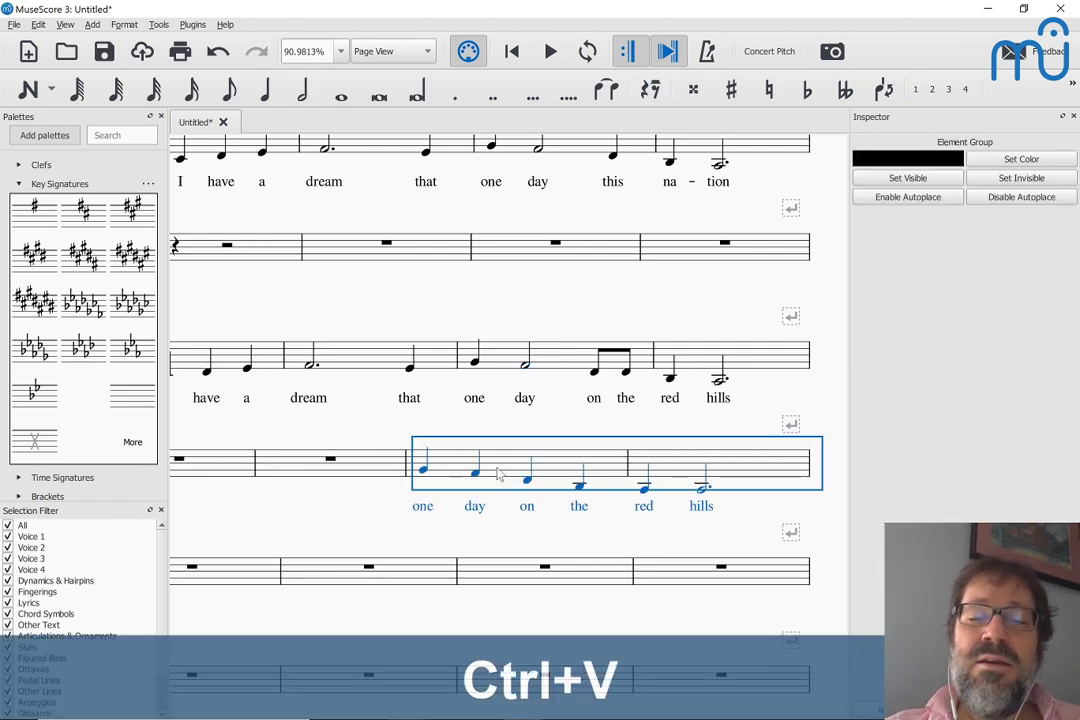
pyautogui.click(392, 532)
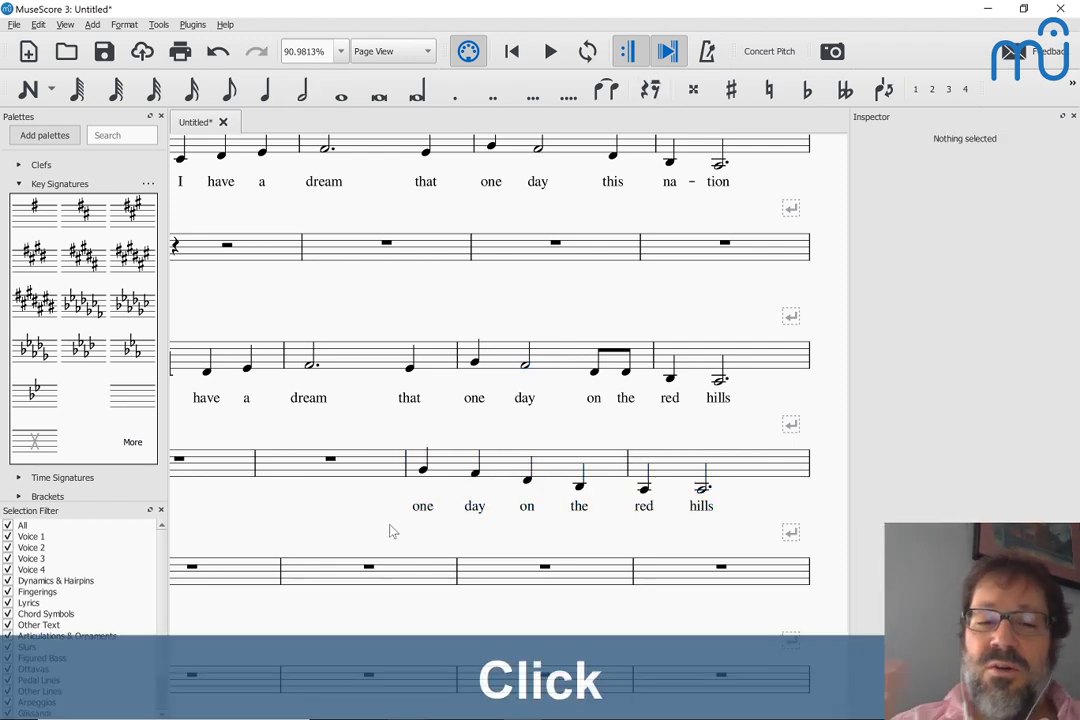
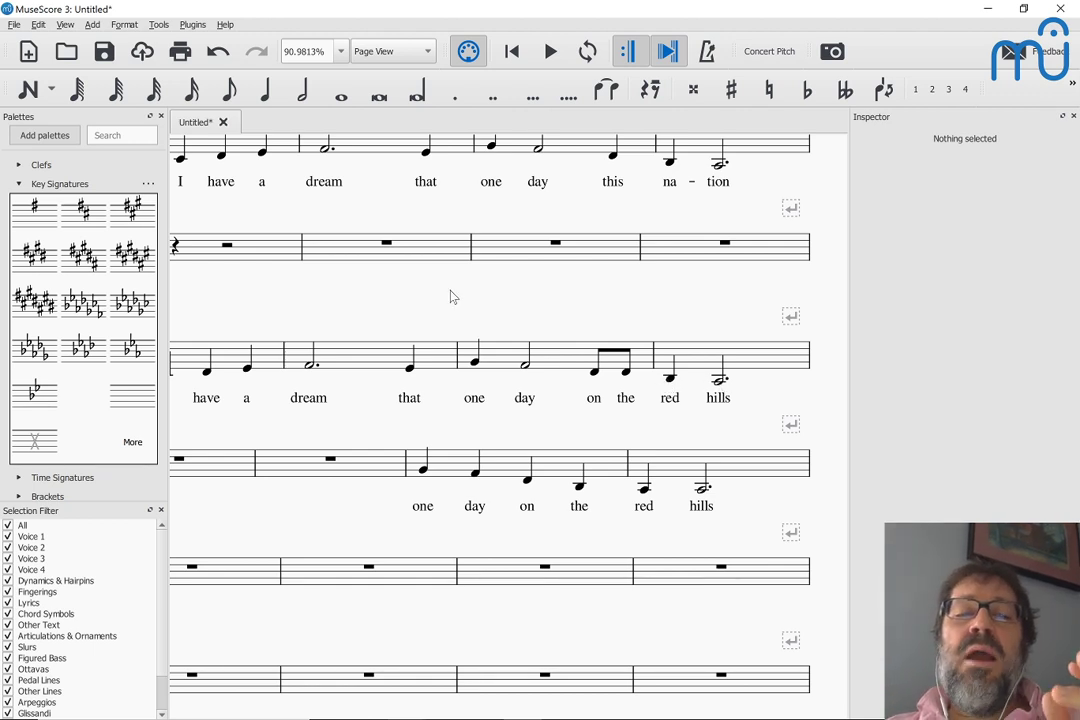
# Hide the Inspector and return to the beginning of the score.
pyautogui.scroll(1, 450, 297)
pyautogui.hscroll(-3, 450, 297)
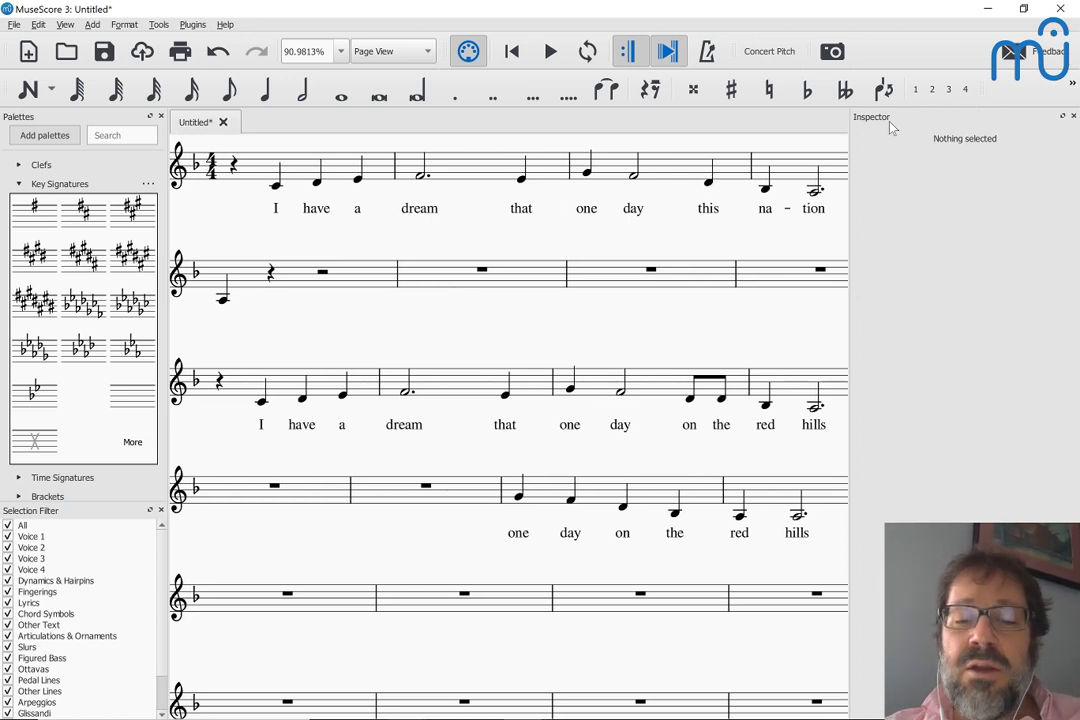
pyautogui.press('F8')
pyautogui.press('Home')
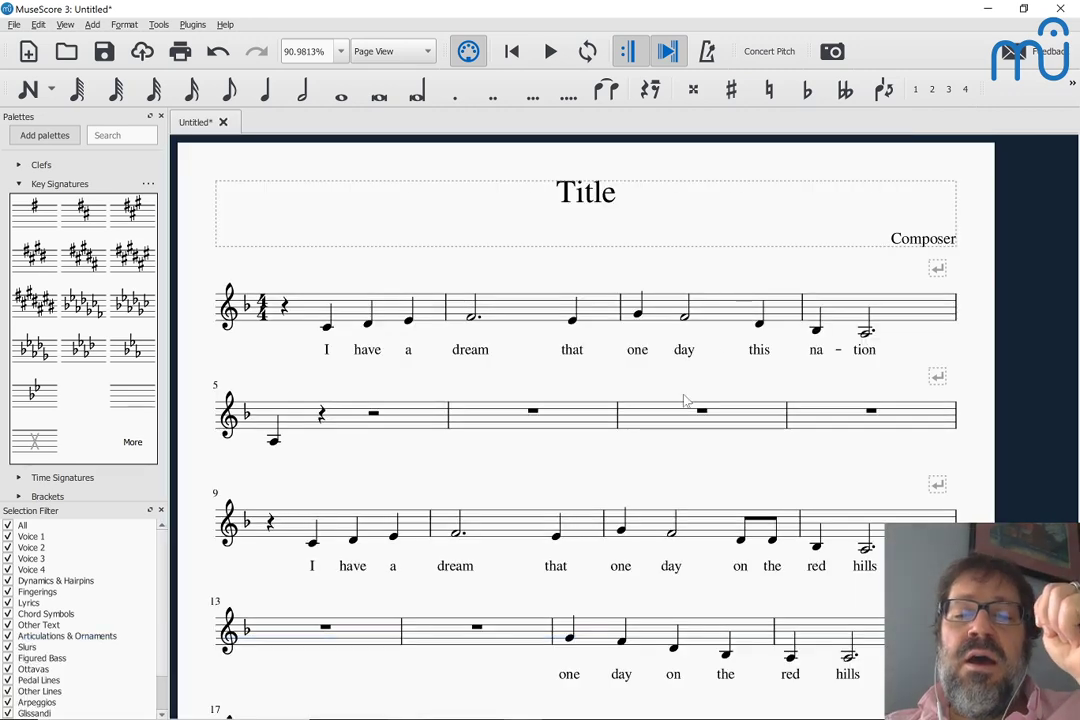
pyautogui.scroll(-2, 685, 400)
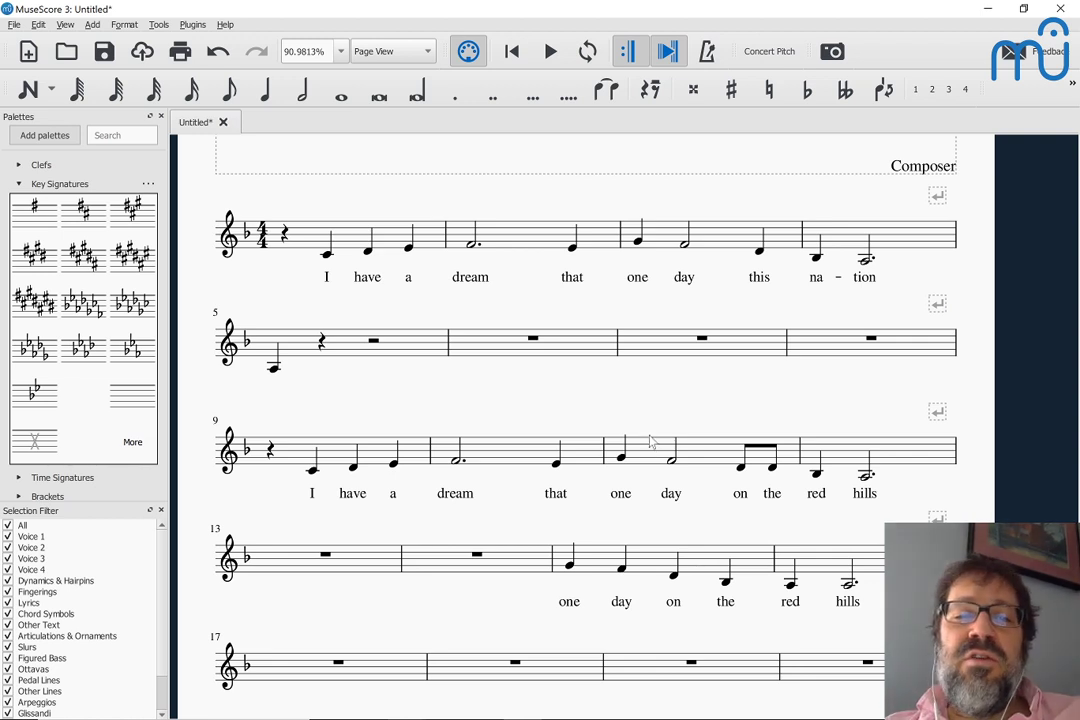
pyautogui.click(761, 254)
pyautogui.click(825, 264)
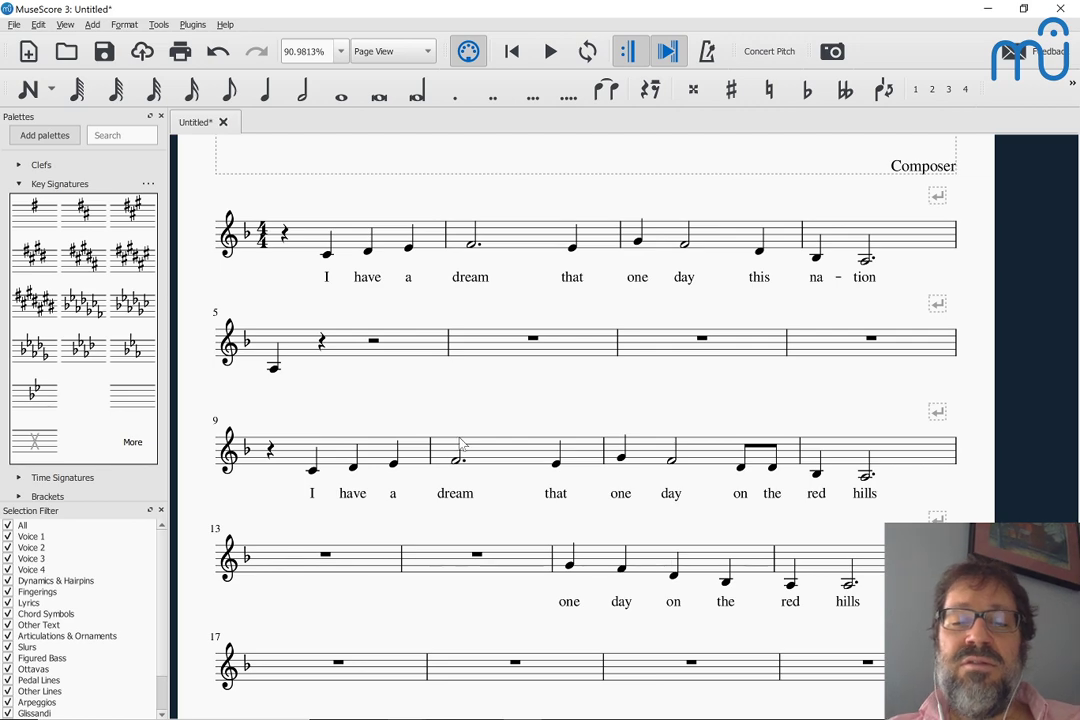
pyautogui.scroll(-2, 497, 452)
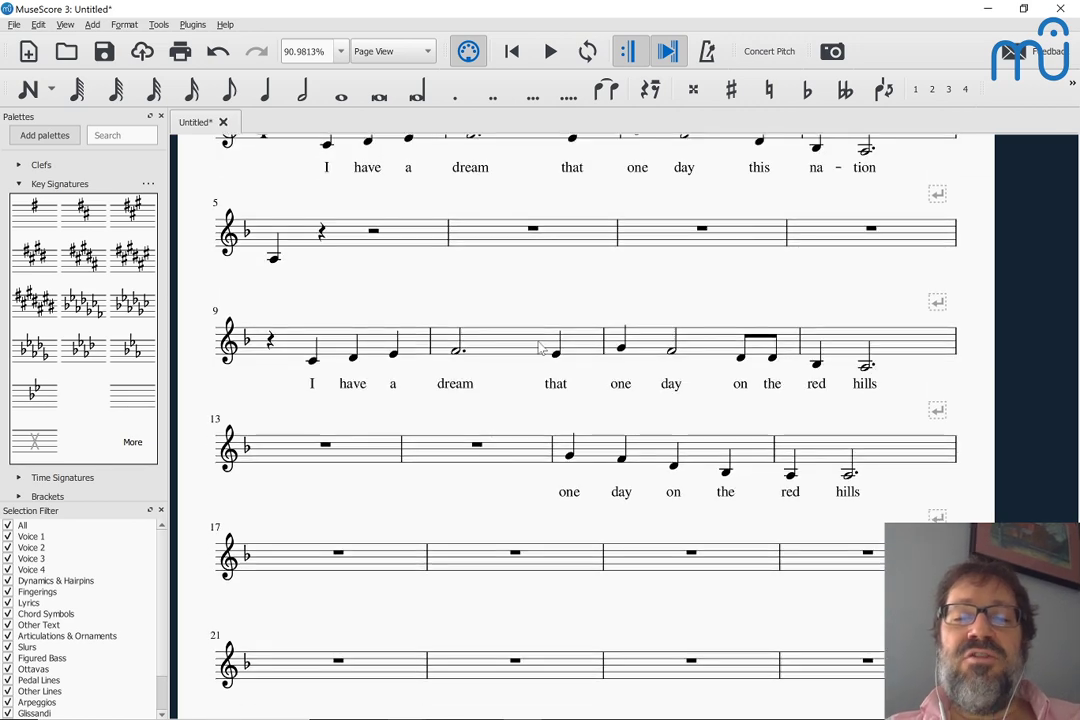
# Raise the first eighth note in measure eleven, on the word "on", to G and select the eighth note after it.
pyautogui.scroll(2, 530, 340)
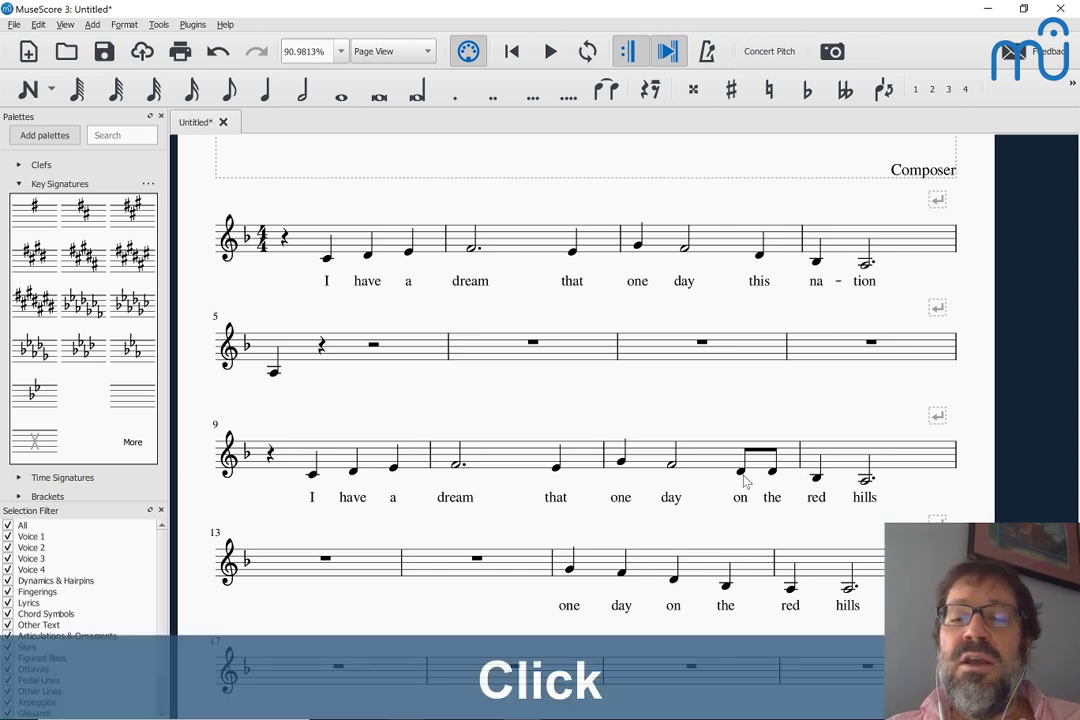
pyautogui.click(741, 468)
pyautogui.click(741, 473)
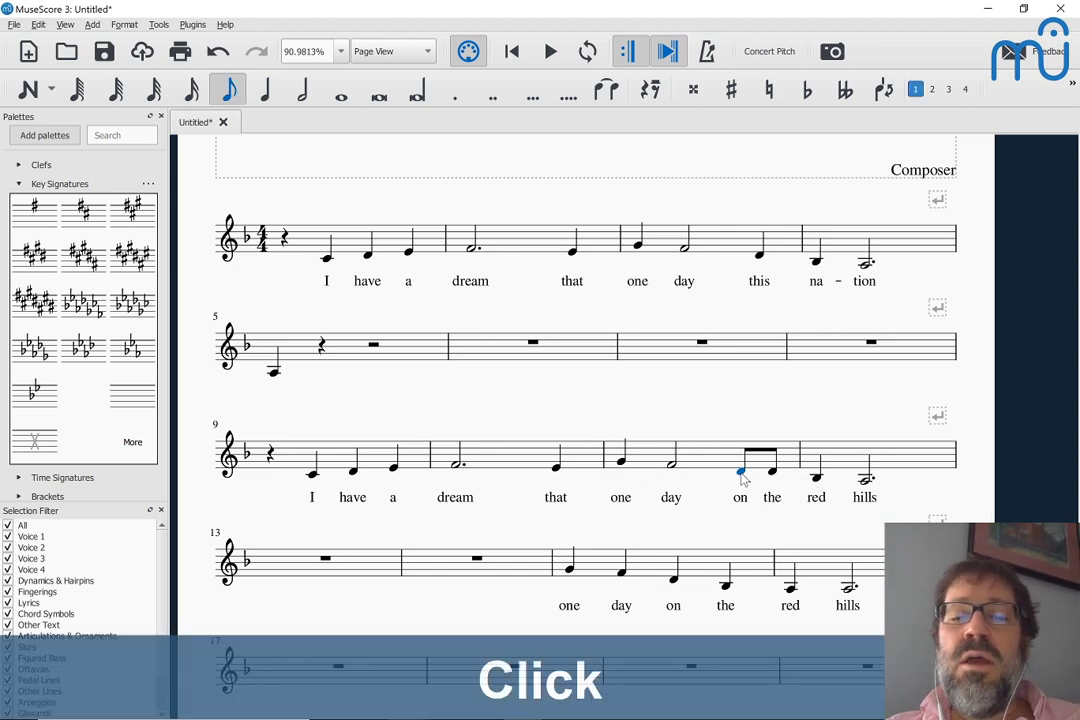
pyautogui.press('Up')
pyautogui.press('Up')
pyautogui.press('Up')
pyautogui.press('Up')
pyautogui.press('Up')
pyautogui.press('Up')
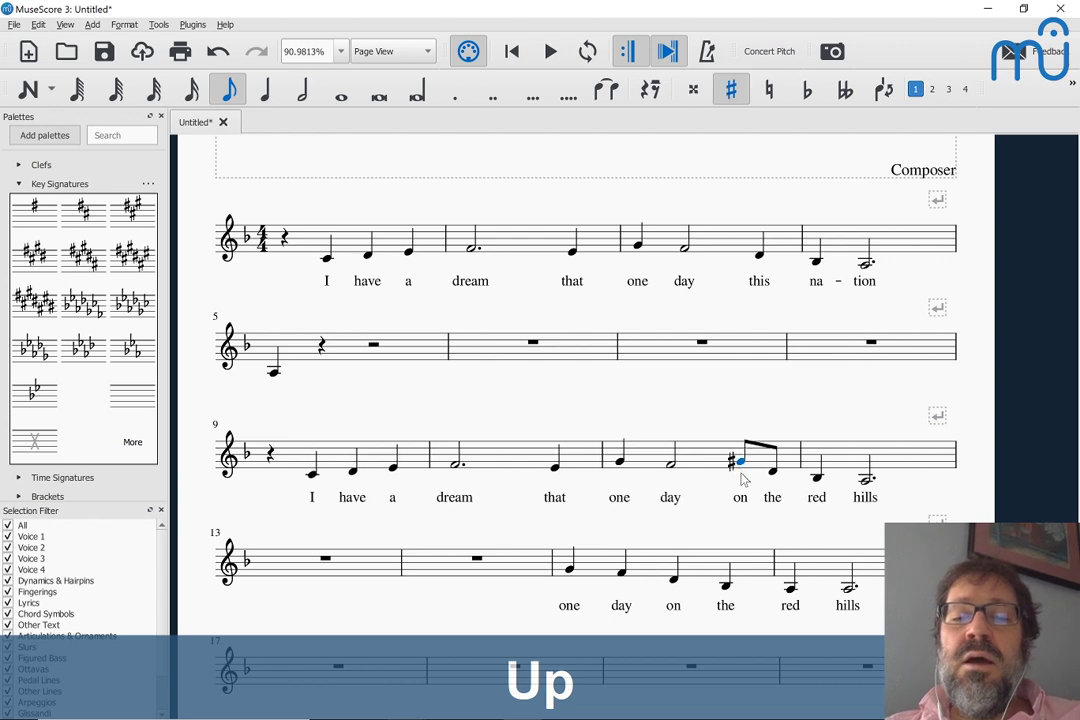
pyautogui.press('Down')
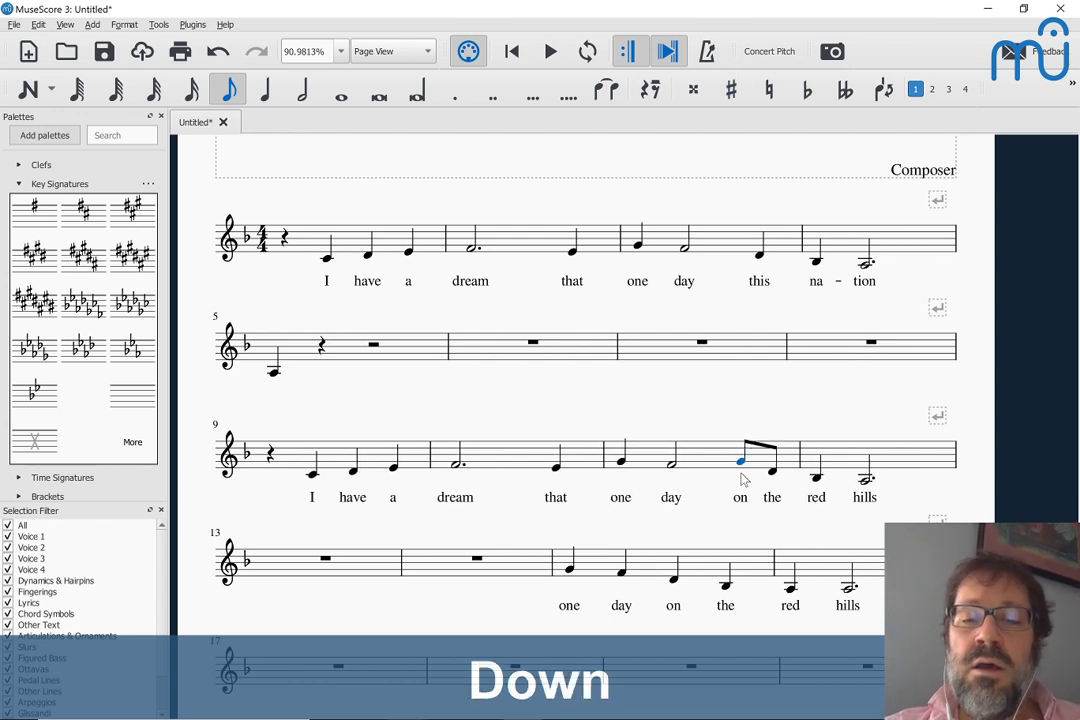
pyautogui.press('Right')
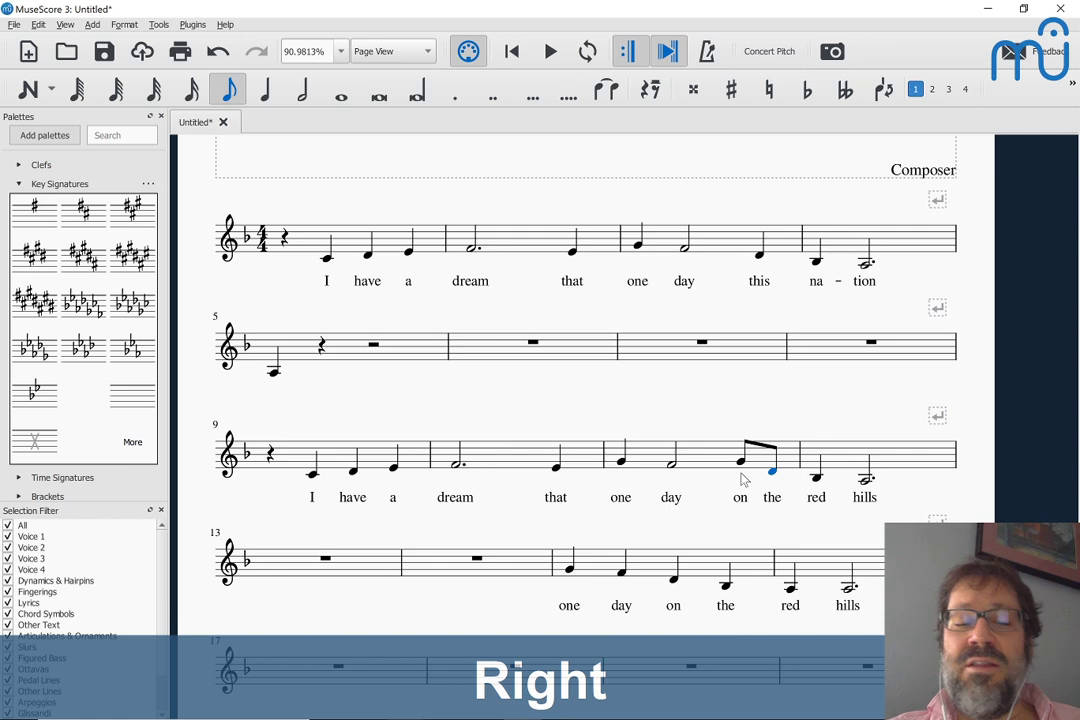
# Raise the eighth note on "the" in measure eleven to A and move the following note on "red" up an octave.
pyautogui.hotkey('shift', 'alt', 'Up')
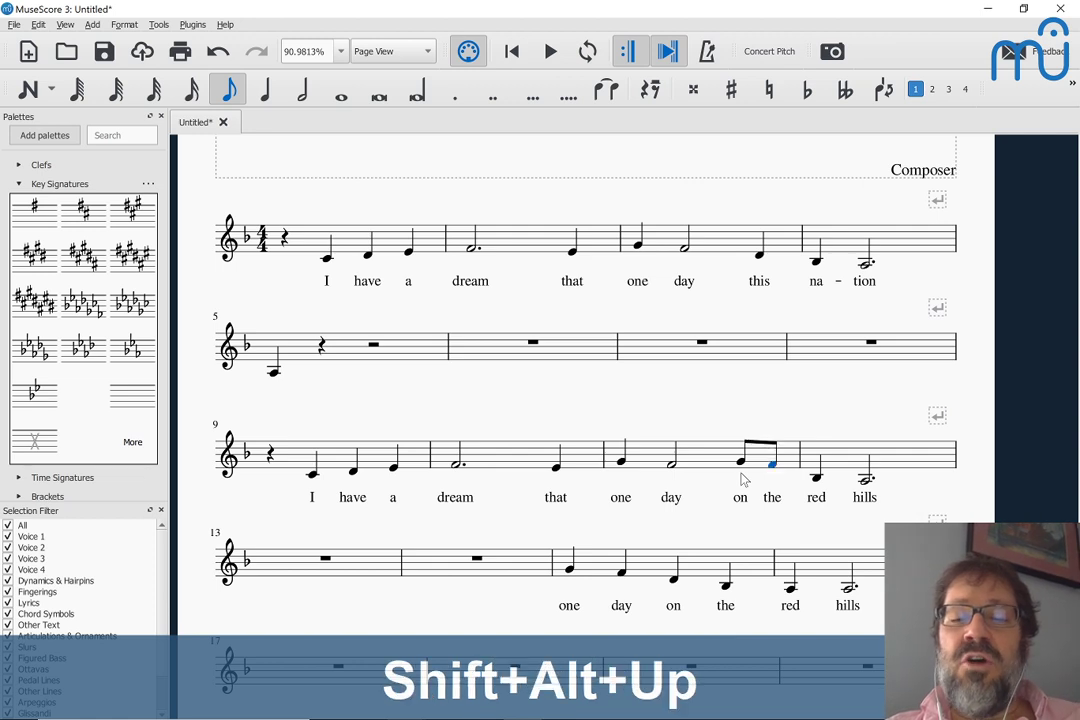
pyautogui.hotkey('shift', 'alt', 'Up')
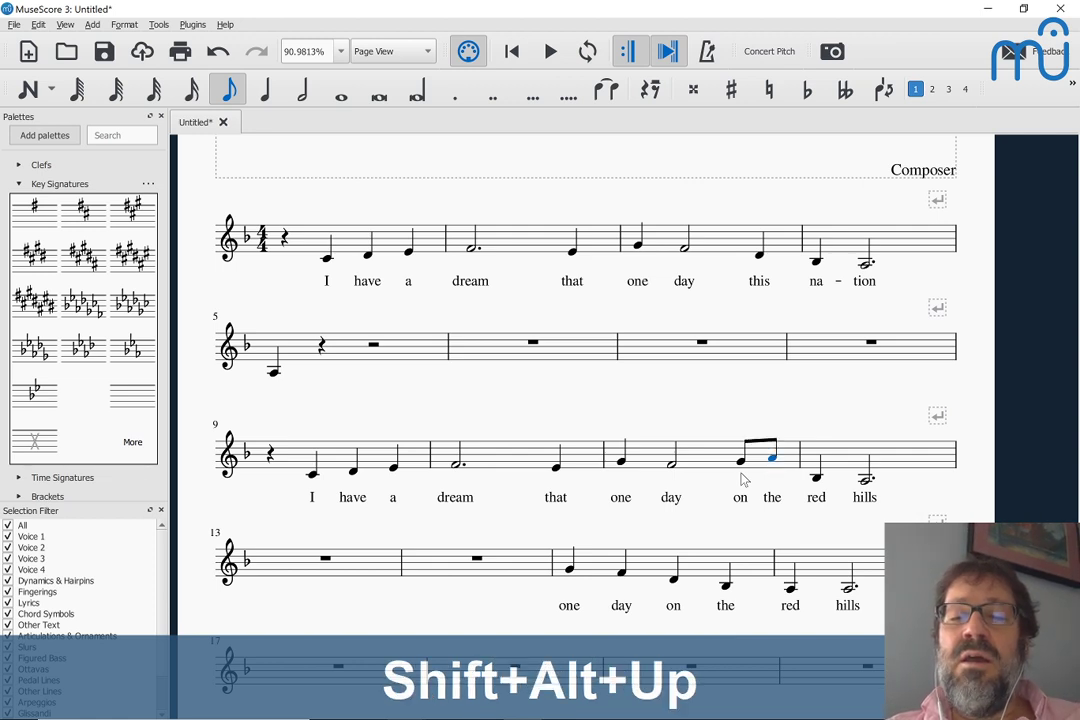
pyautogui.press('Right')
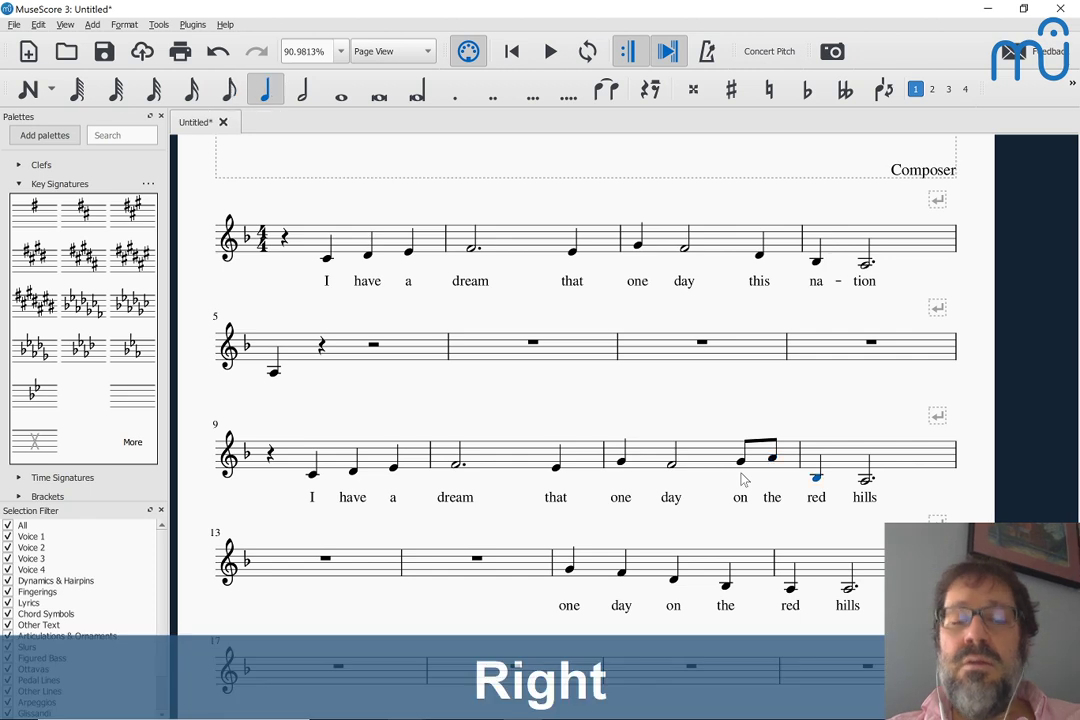
pyautogui.hotkey('ctrl', 'Up')
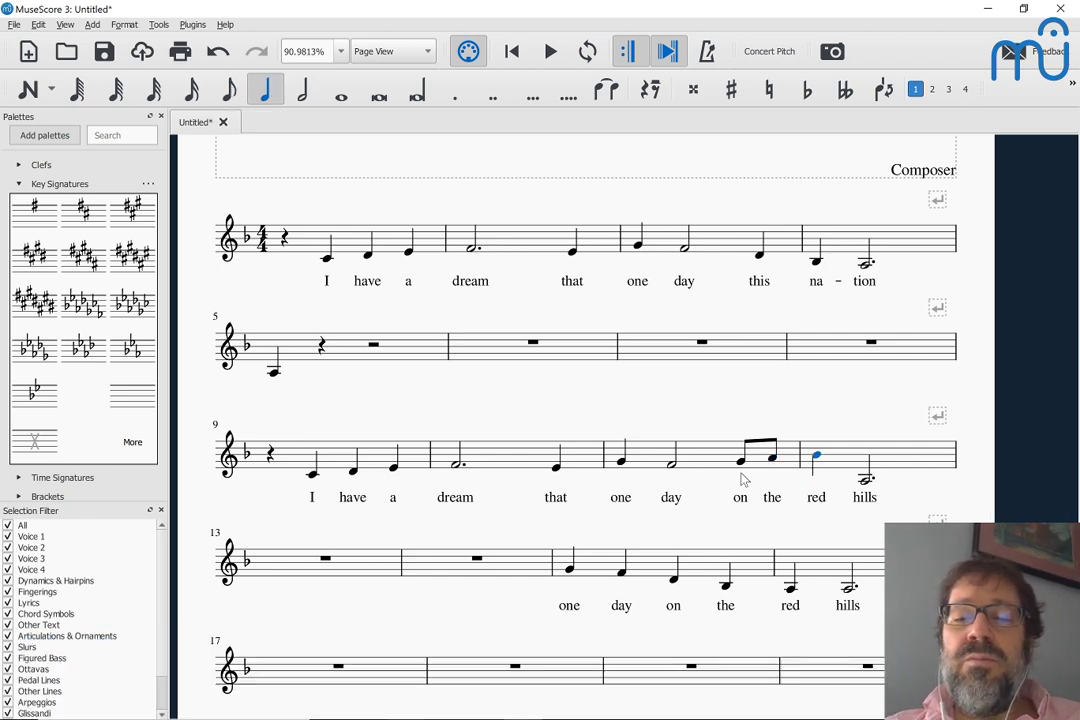
# Recheck the notes around "on the" and move the dotted half note on "hills" in measure twelve up an octave.
pyautogui.press('Left')
pyautogui.press('Left')
pyautogui.press('Right')
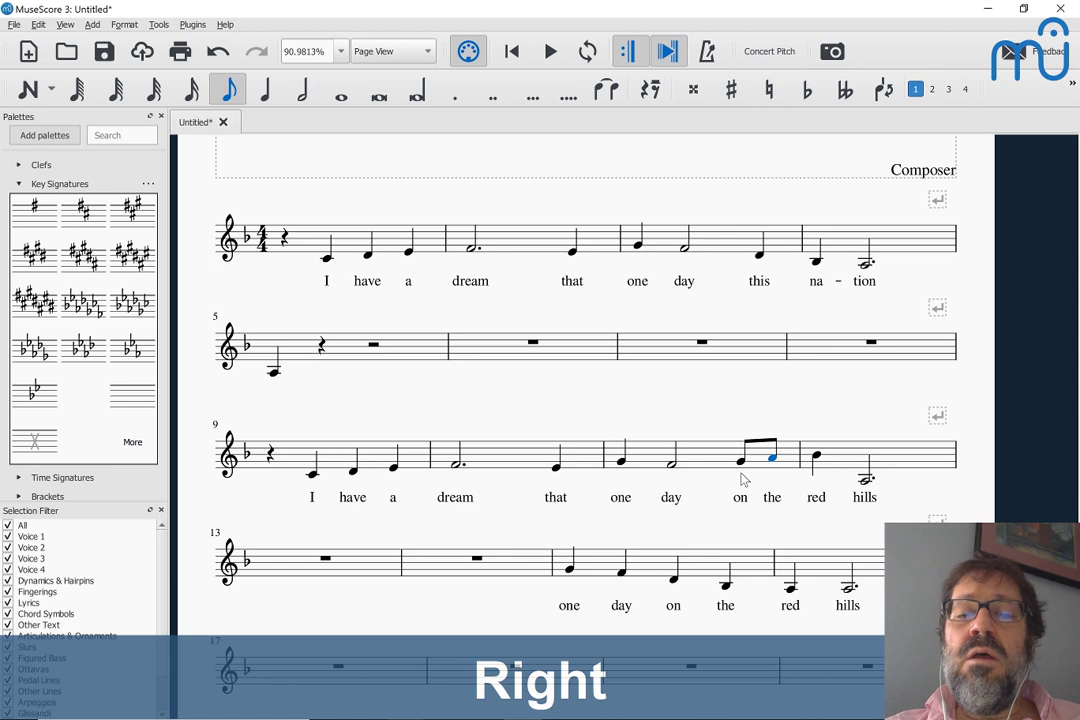
pyautogui.press('Up')
pyautogui.press('Down')
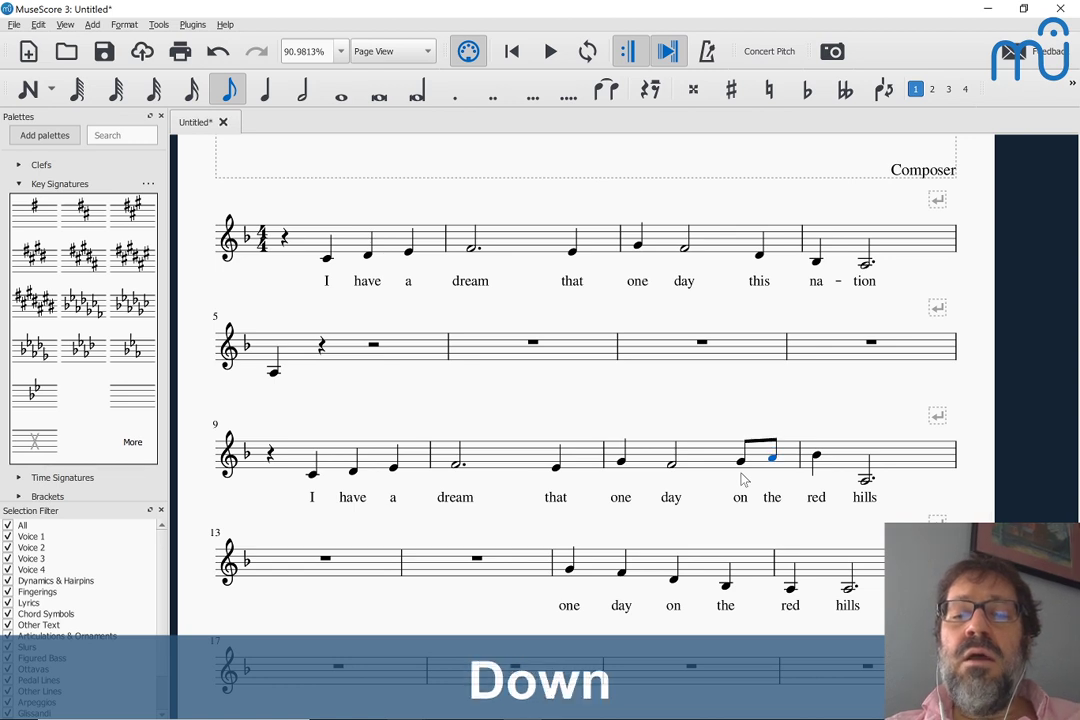
pyautogui.press('Right')
pyautogui.press('Right')
pyautogui.hotkey('ctrl', 'Up')
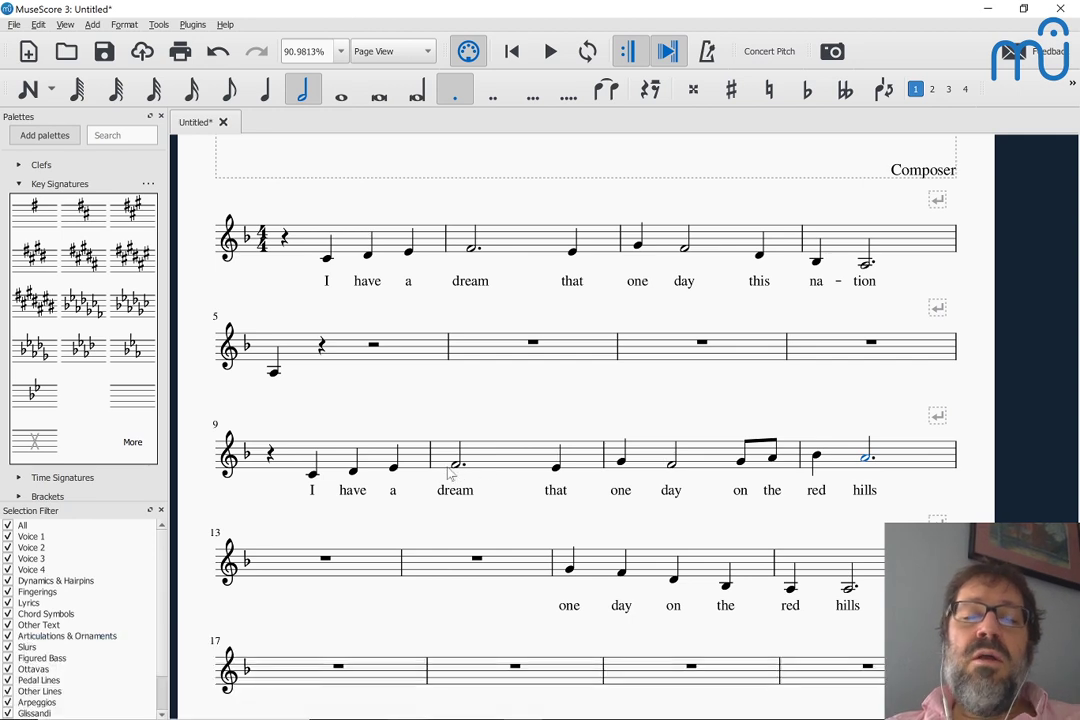
# Play back the original phrase from its first note, and the revised phrase from the first note of measure nine, to compare them.
pyautogui.click(324, 262)
pyautogui.press('space')
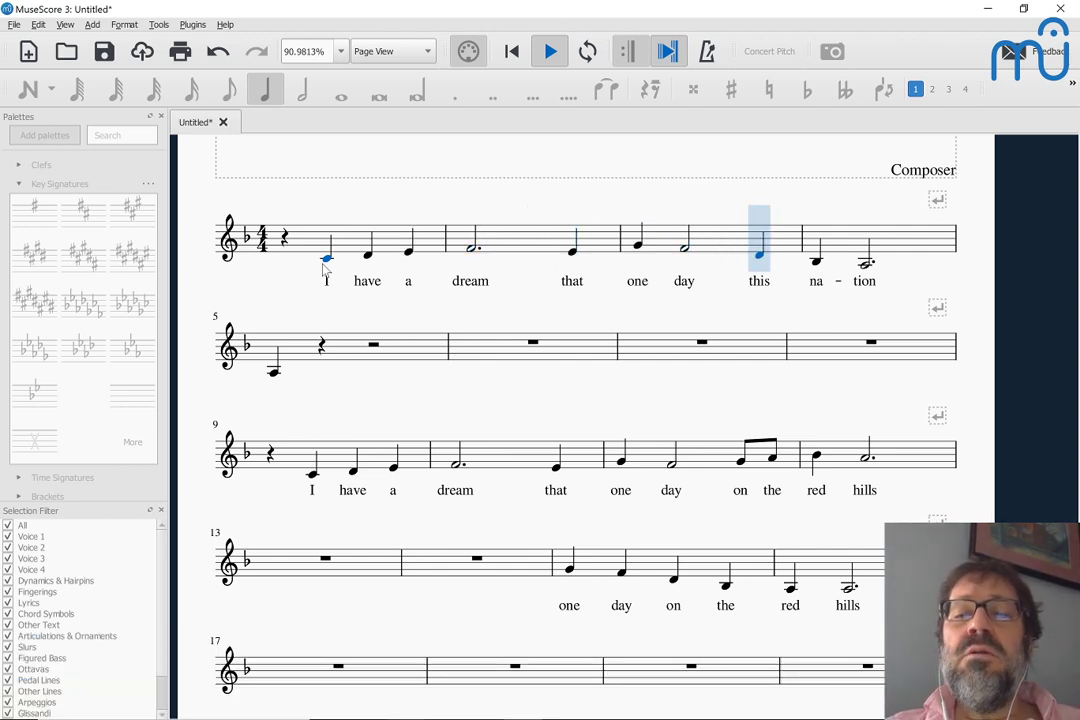
pyautogui.press('space')
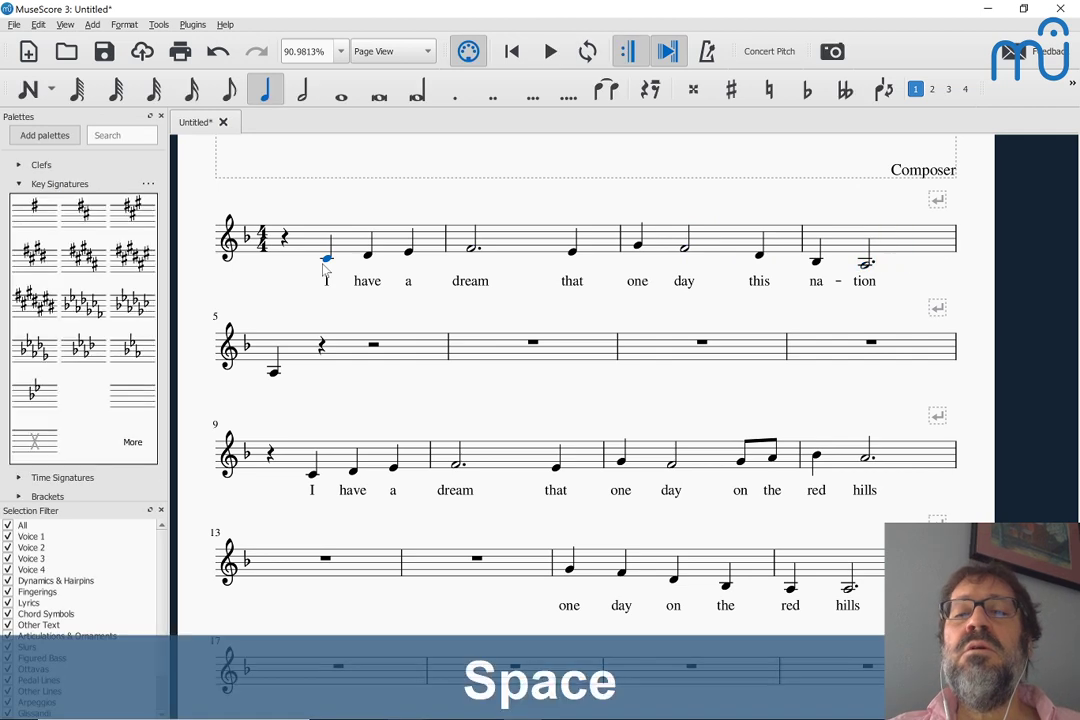
pyautogui.click(313, 477)
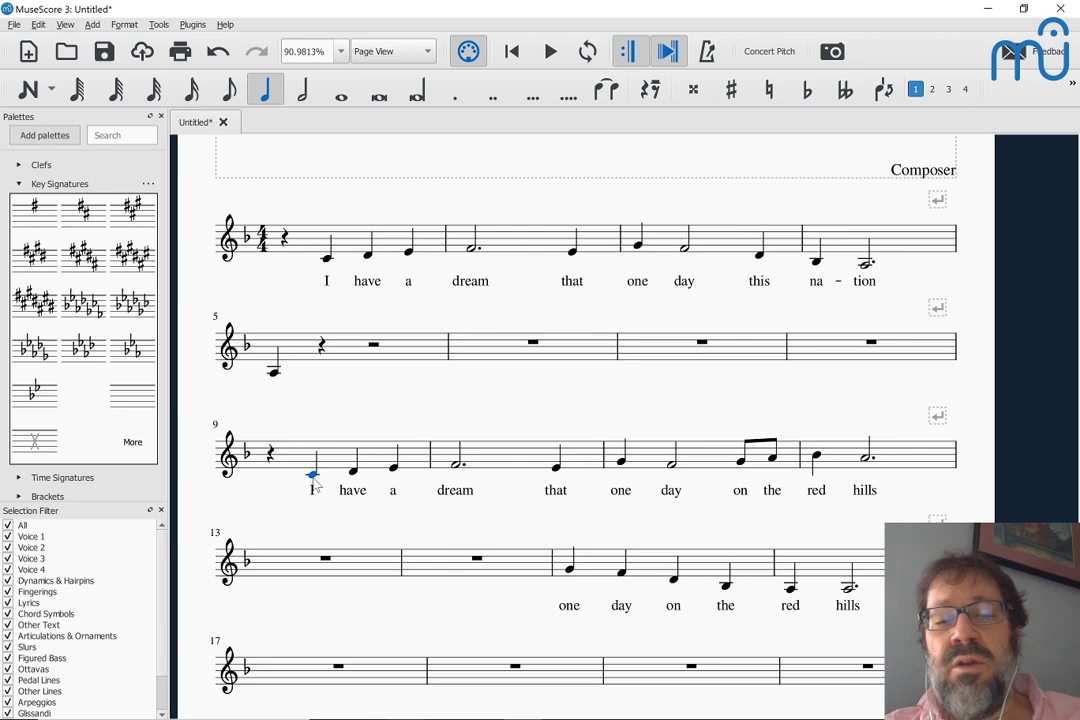
pyautogui.press('space')
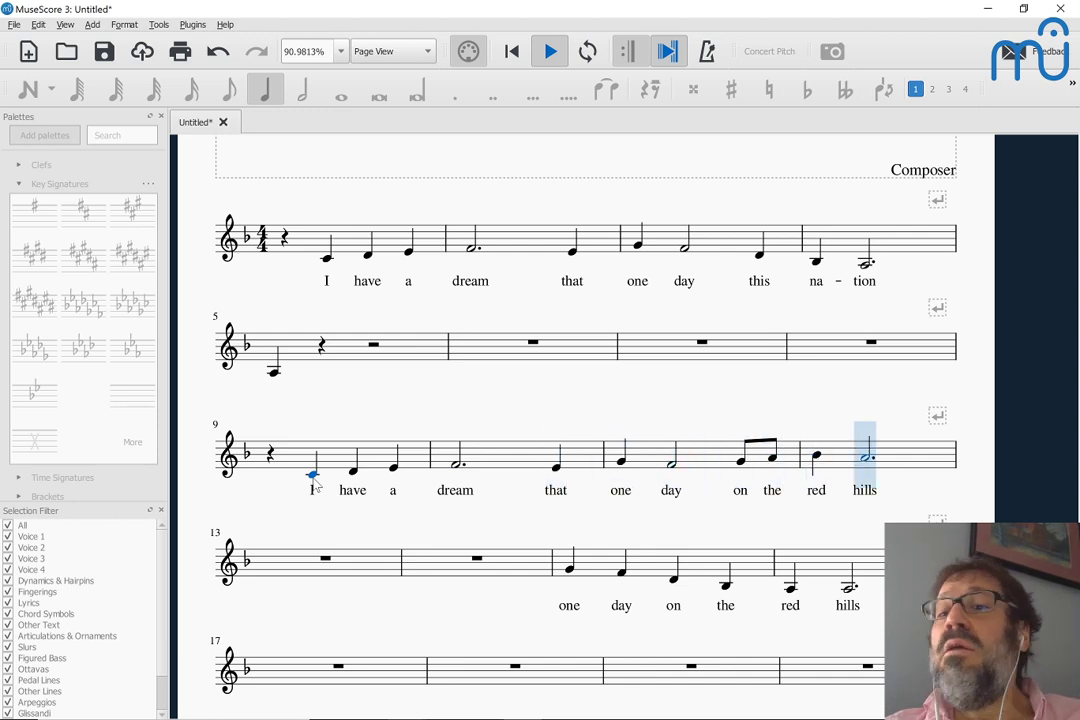
pyautogui.press('space')
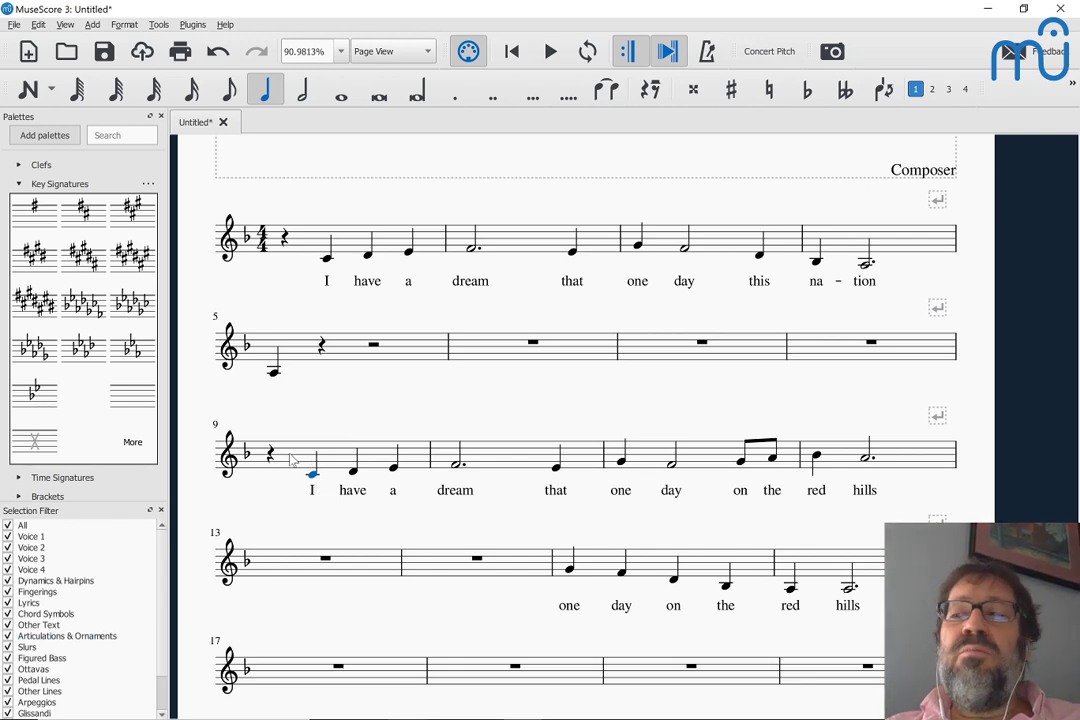
# Enter four sixteenth-note middle Cs at the start of measure seventeen and leave note input.
pyautogui.click(292, 459)
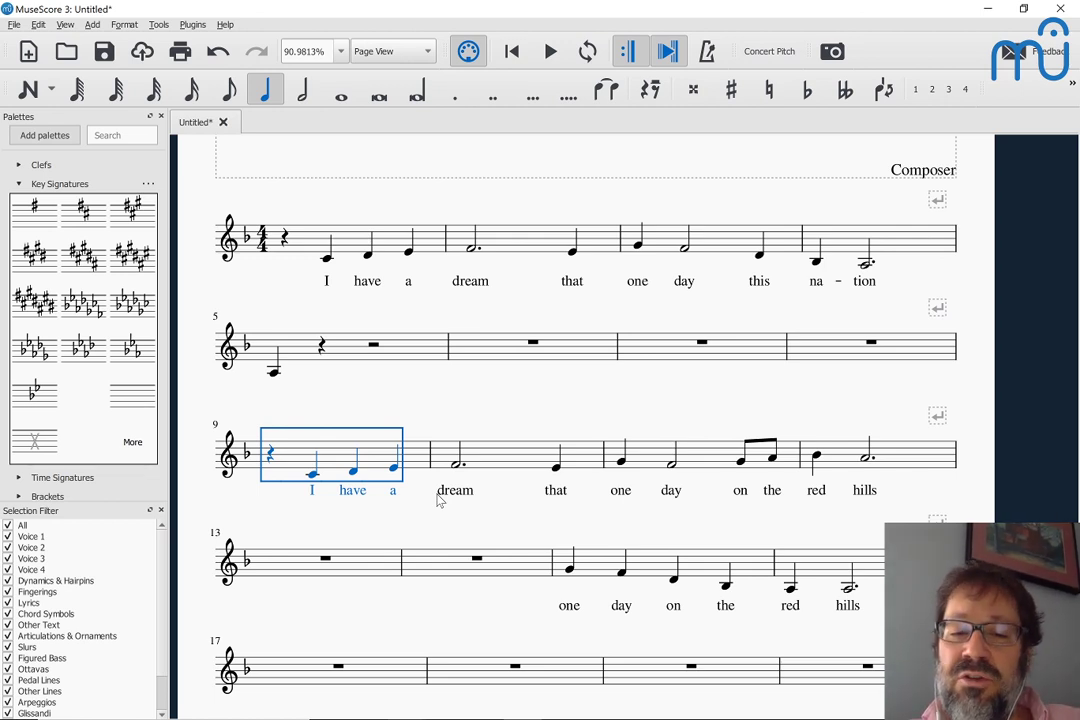
pyautogui.scroll(-1, 438, 500)
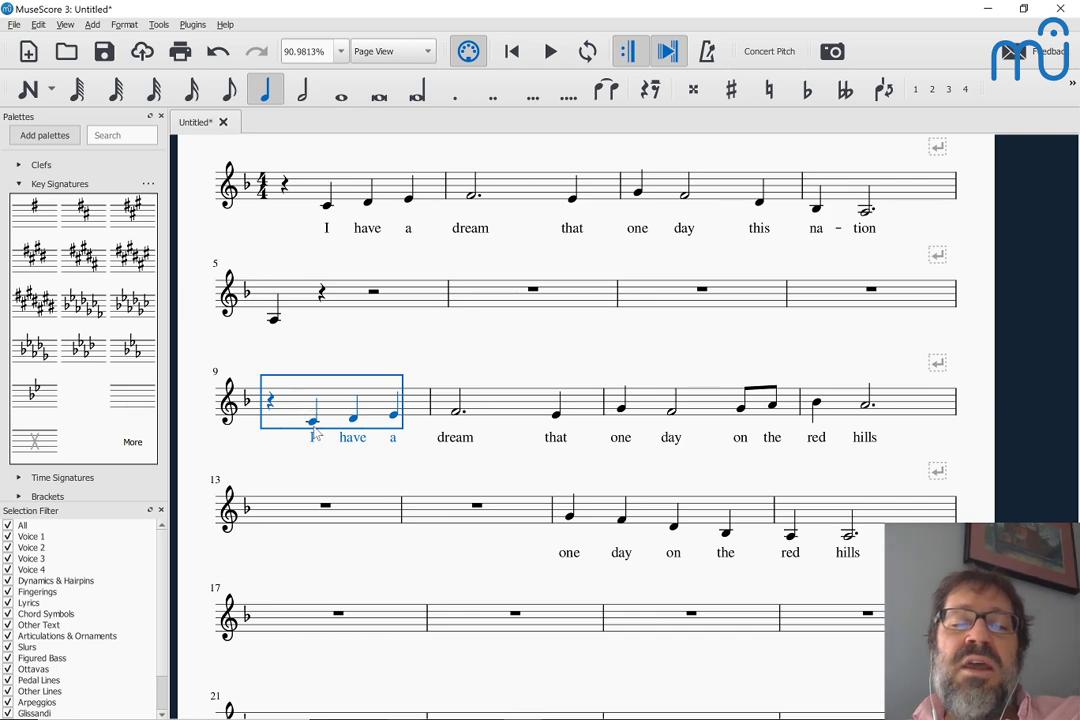
pyautogui.scroll(-2, 315, 435)
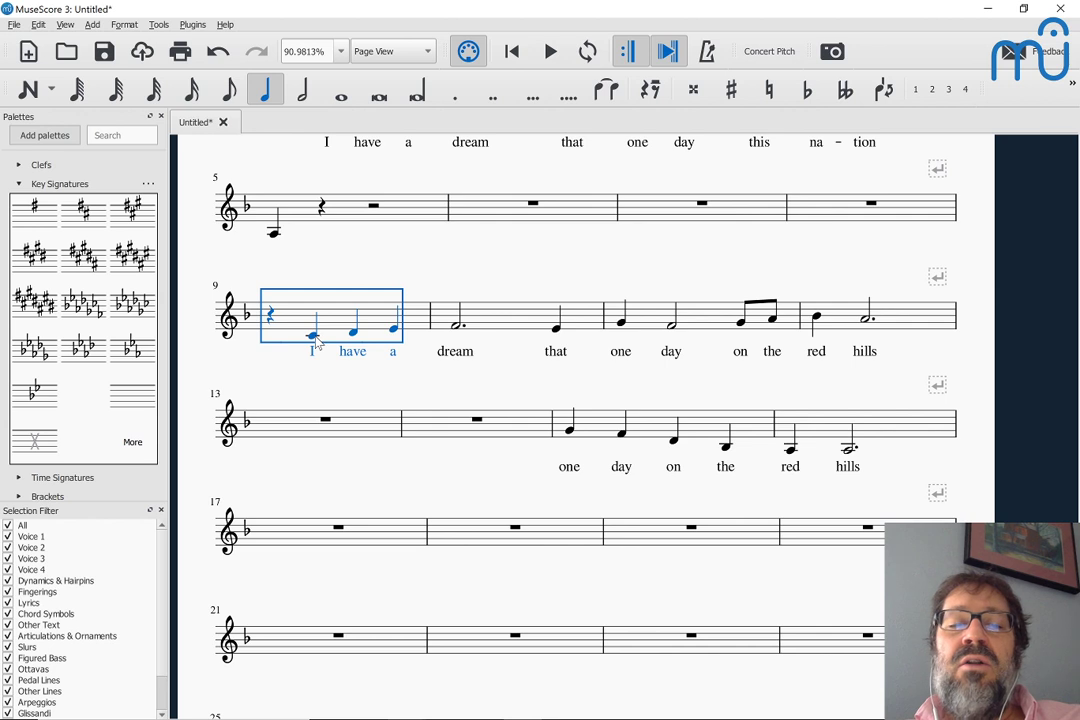
pyautogui.click(306, 535)
pyautogui.press('n')
pyautogui.press('4')
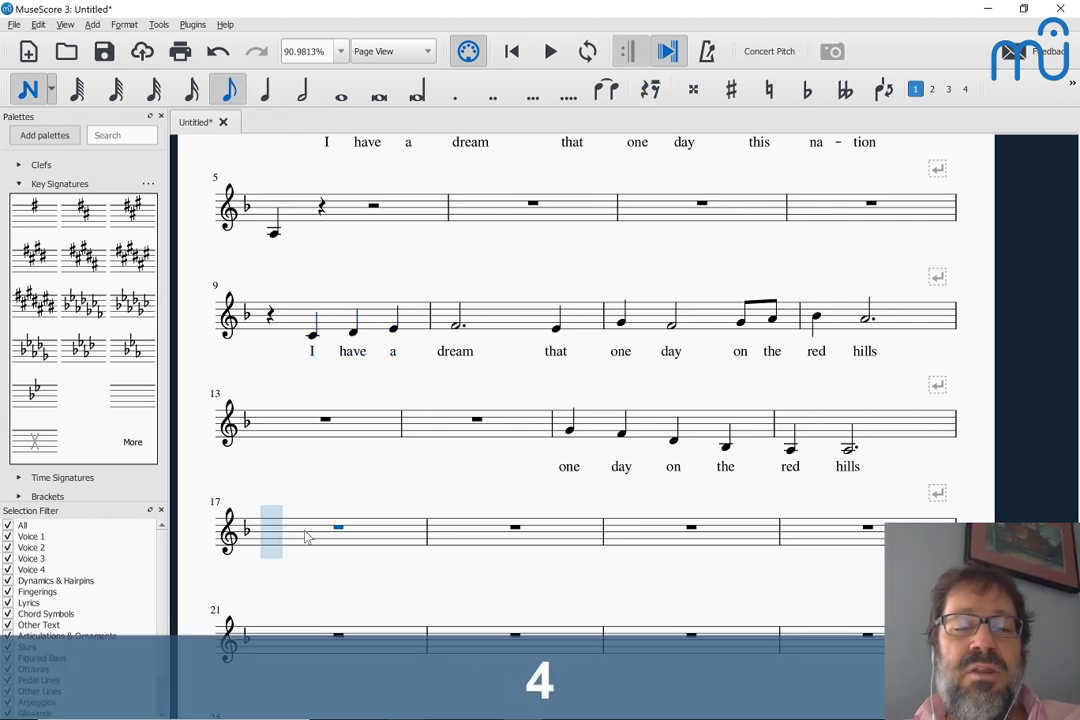
pyautogui.press('3')
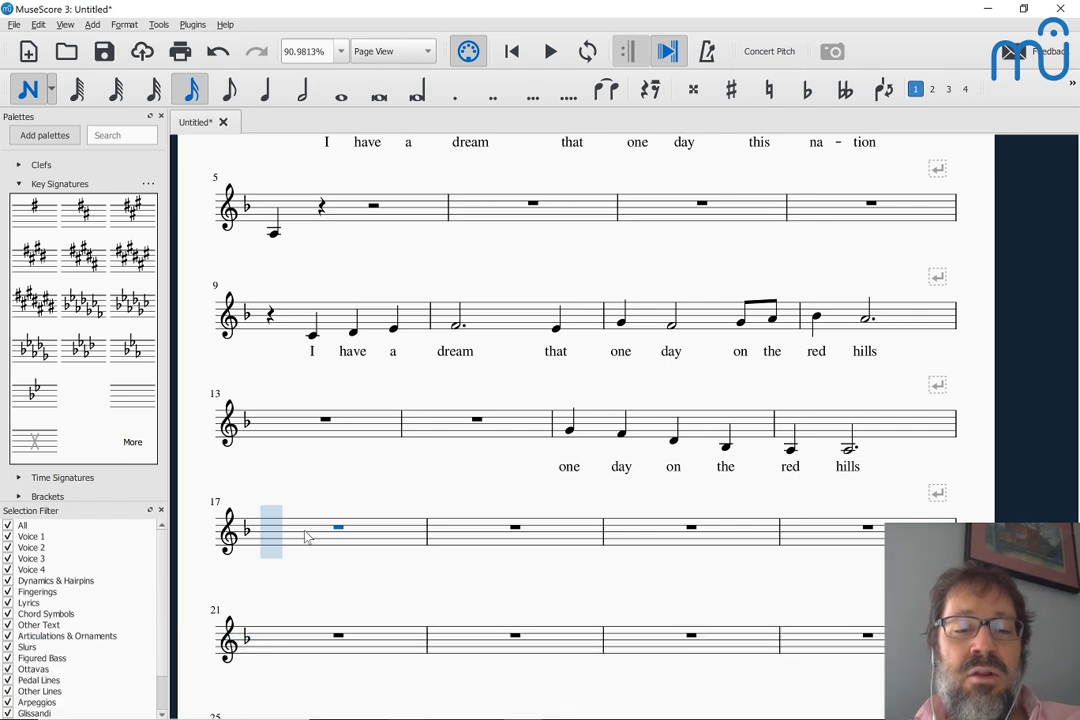
pyautogui.press('c')
pyautogui.press('c')
pyautogui.press('c')
pyautogui.press('c')
pyautogui.press('c')
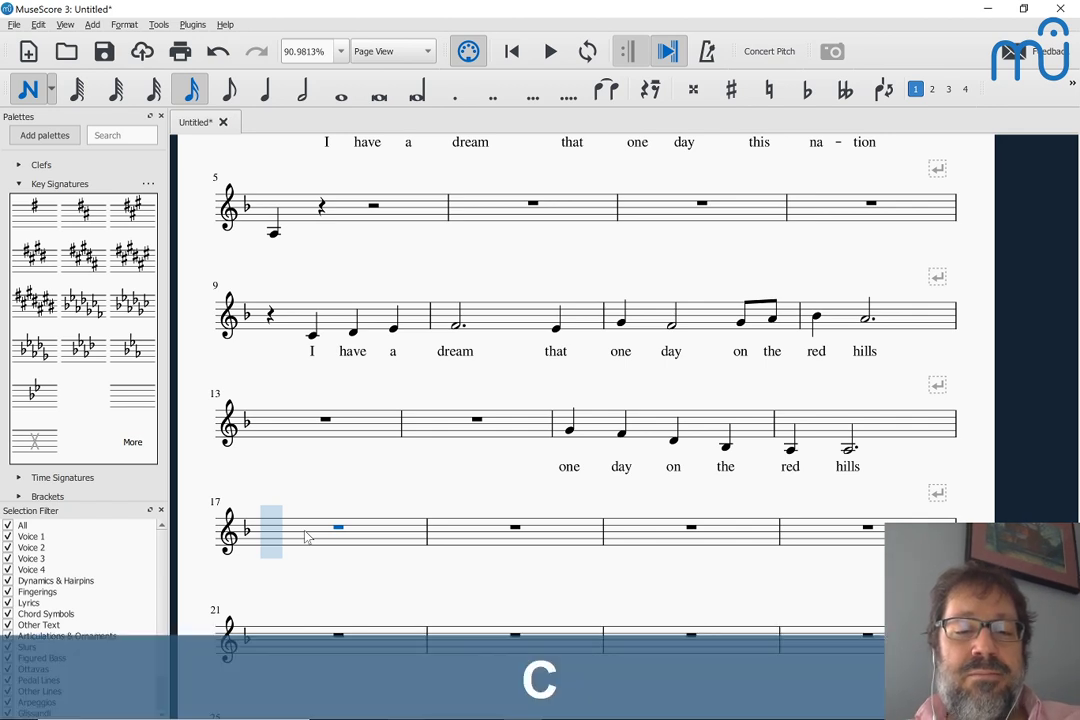
pyautogui.hotkey('ctrl', 'z')
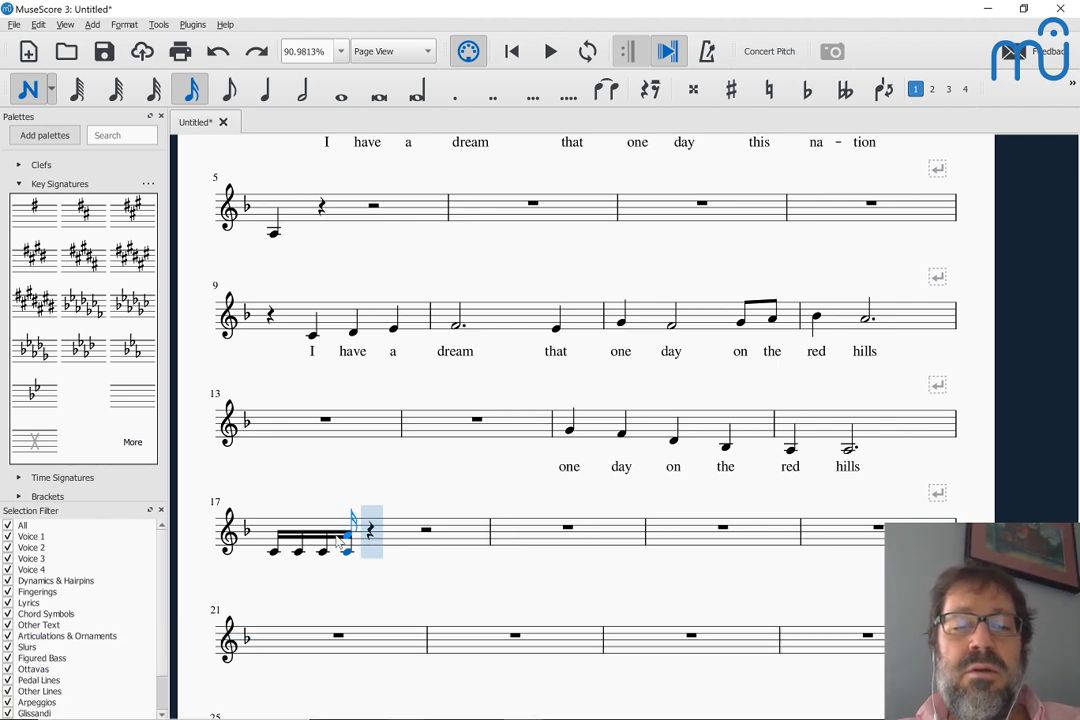
pyautogui.click(273, 545)
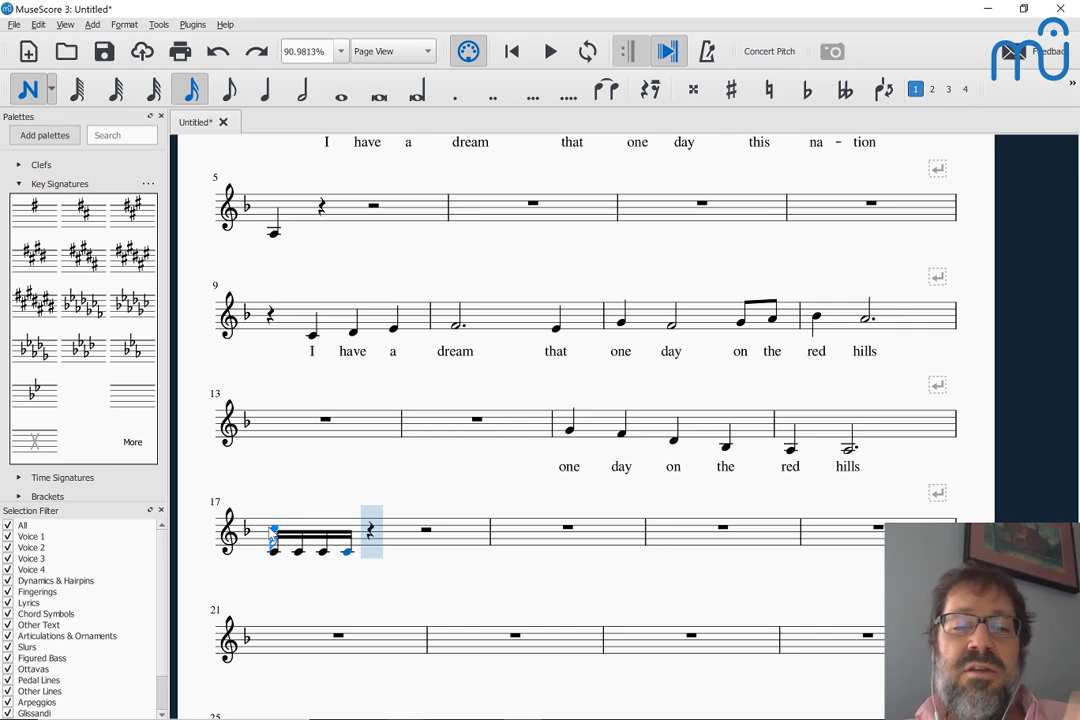
pyautogui.press('Escape')
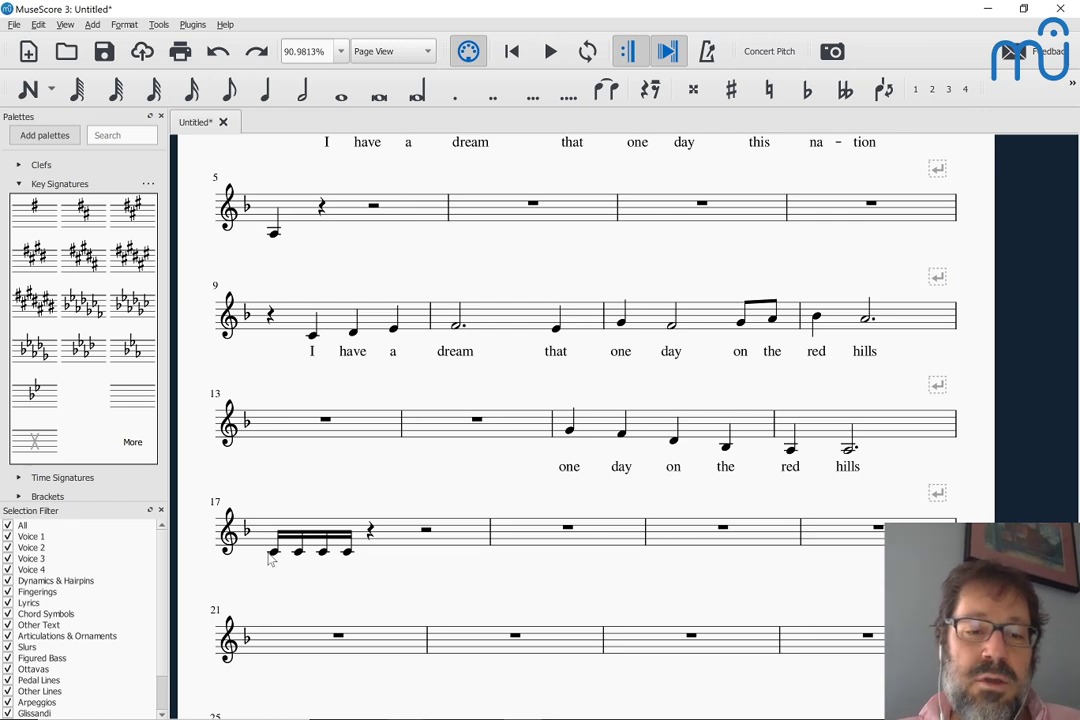
# Add the lyrics "I have a dream" to the four sixteenth notes in measure seventeen.
pyautogui.click(273, 552)
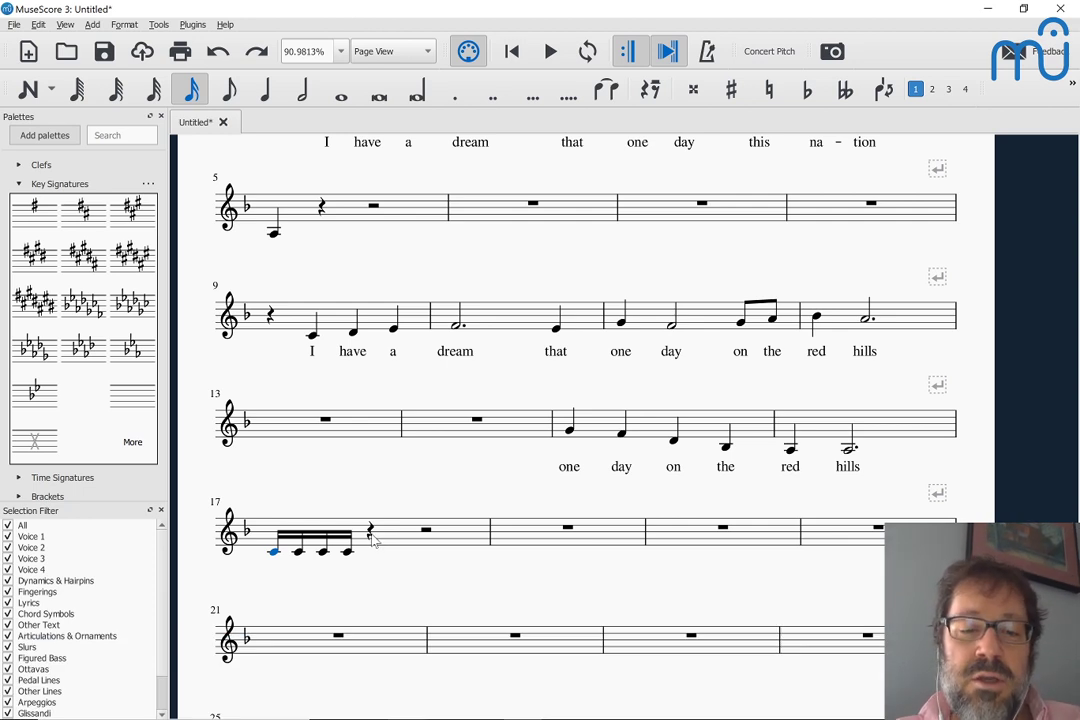
pyautogui.click(428, 531)
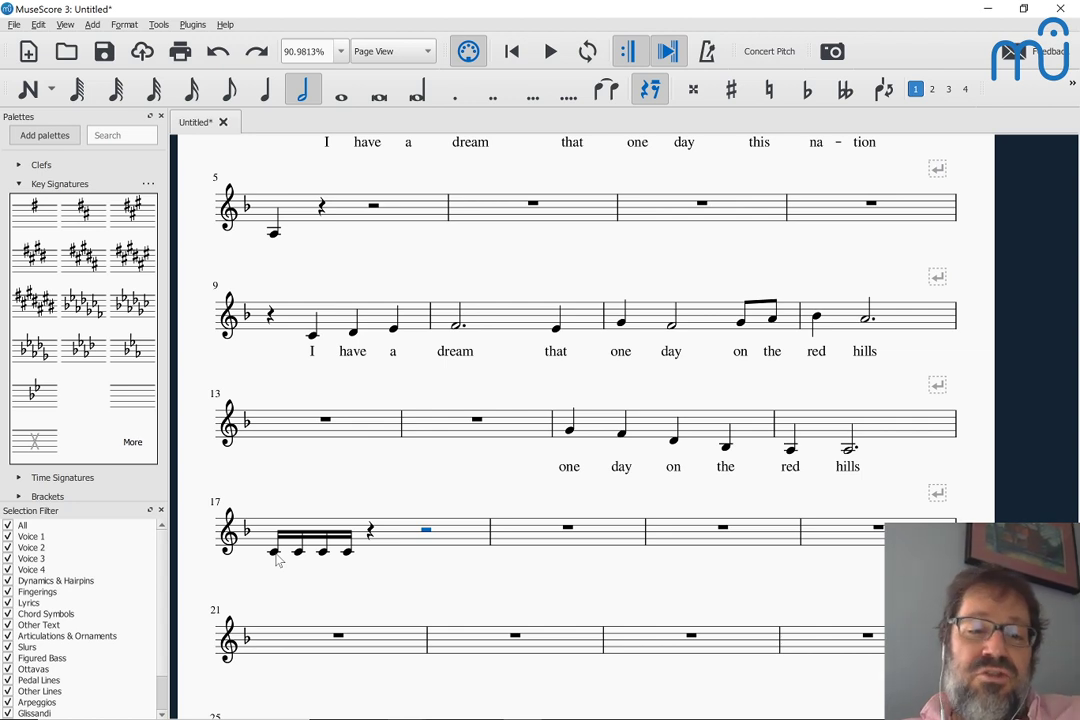
pyautogui.click(276, 555)
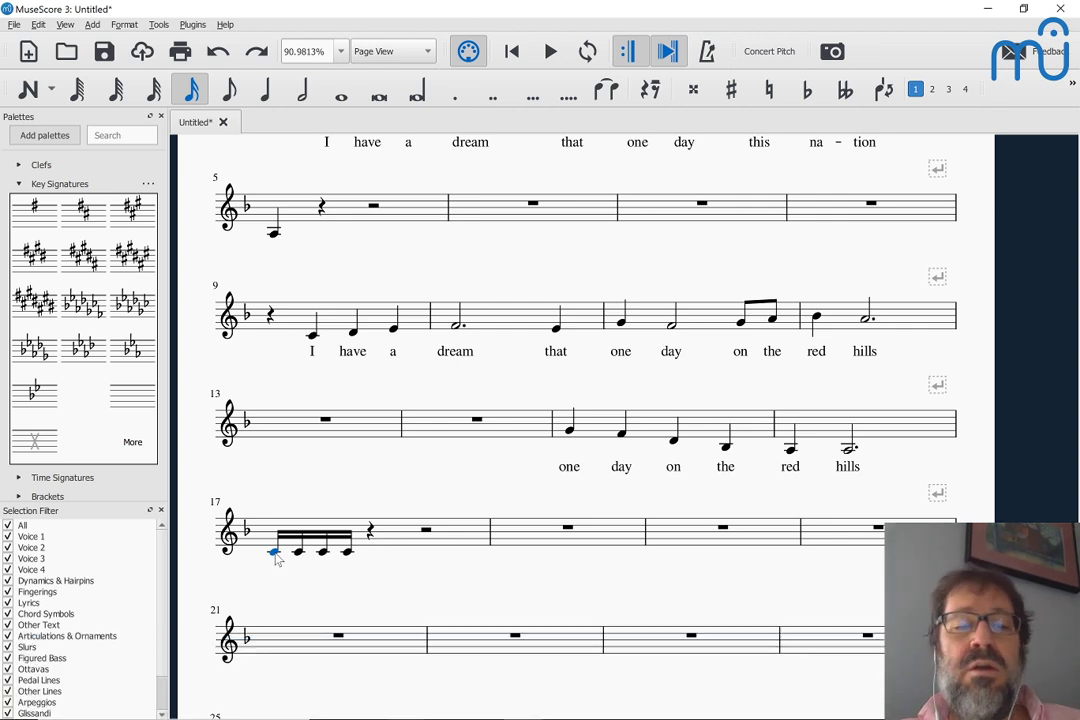
pyautogui.scroll(-2, 276, 559)
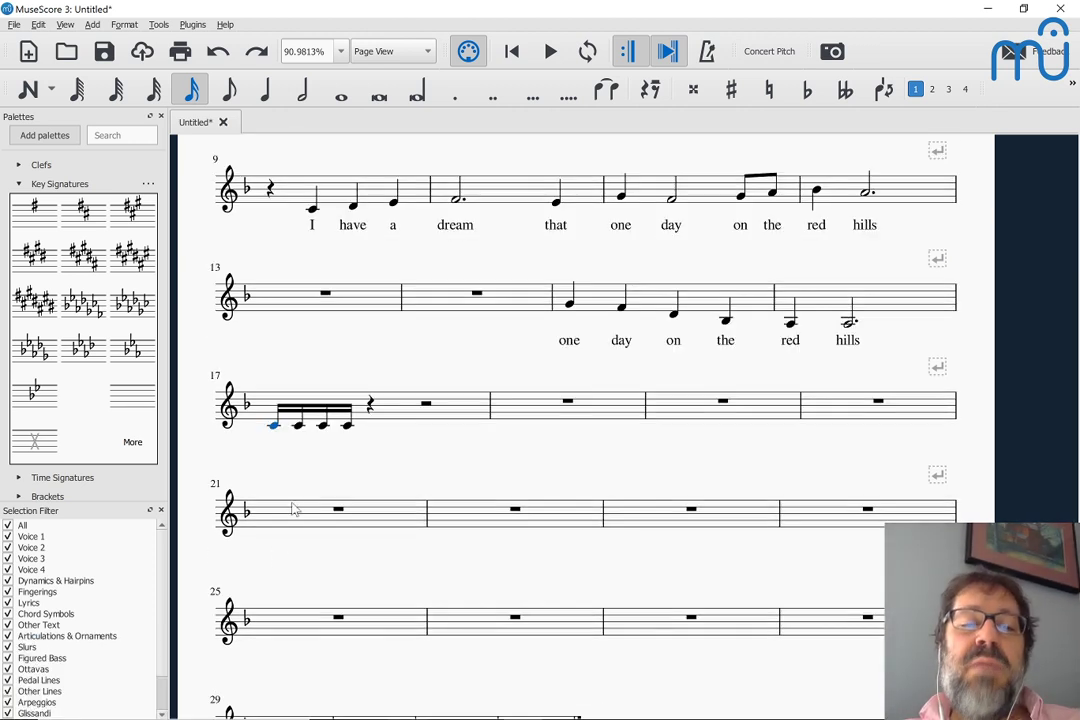
pyautogui.hotkey('ctrl', 'l')
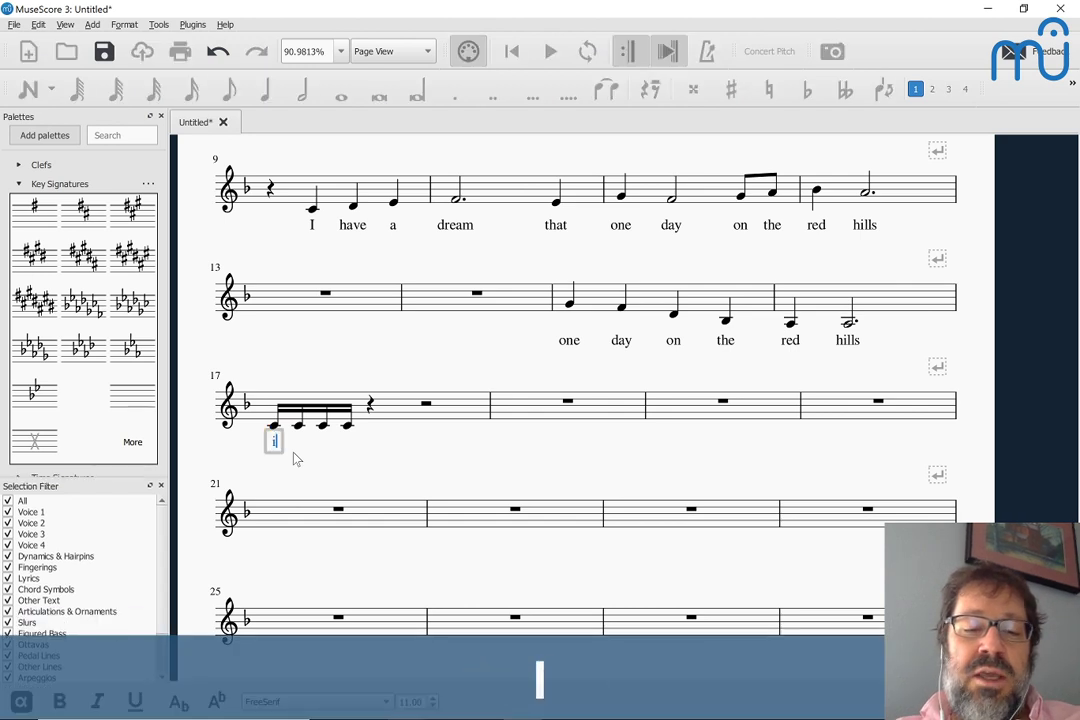
pyautogui.write('I have ')
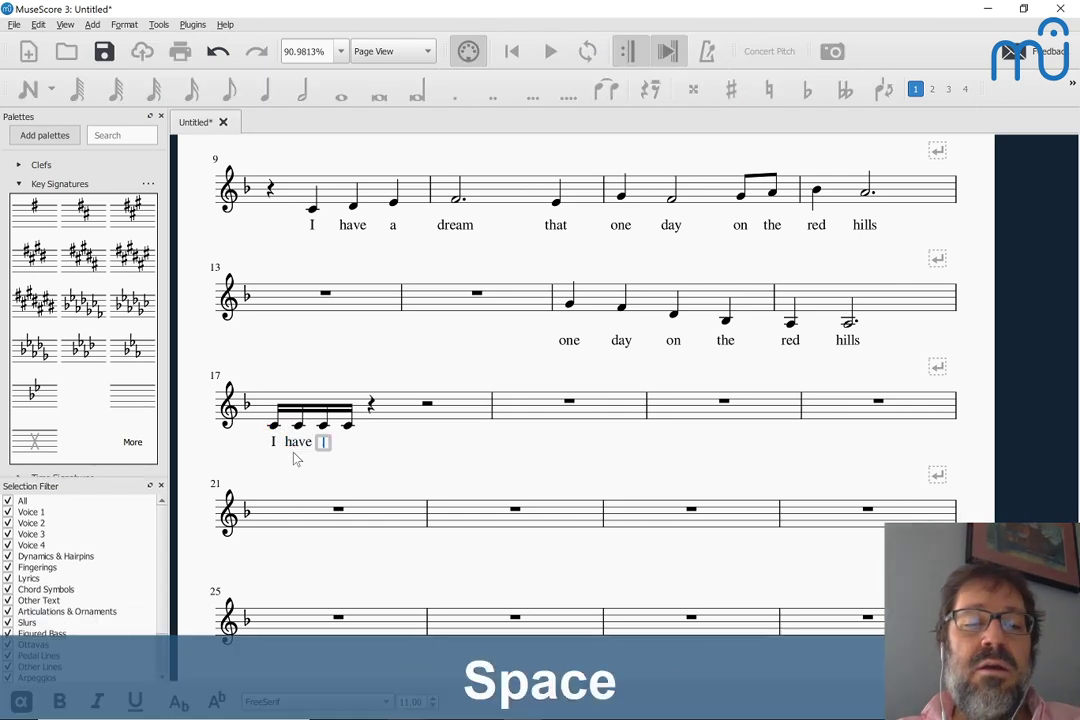
pyautogui.write('a dream')
pyautogui.press('Escape')
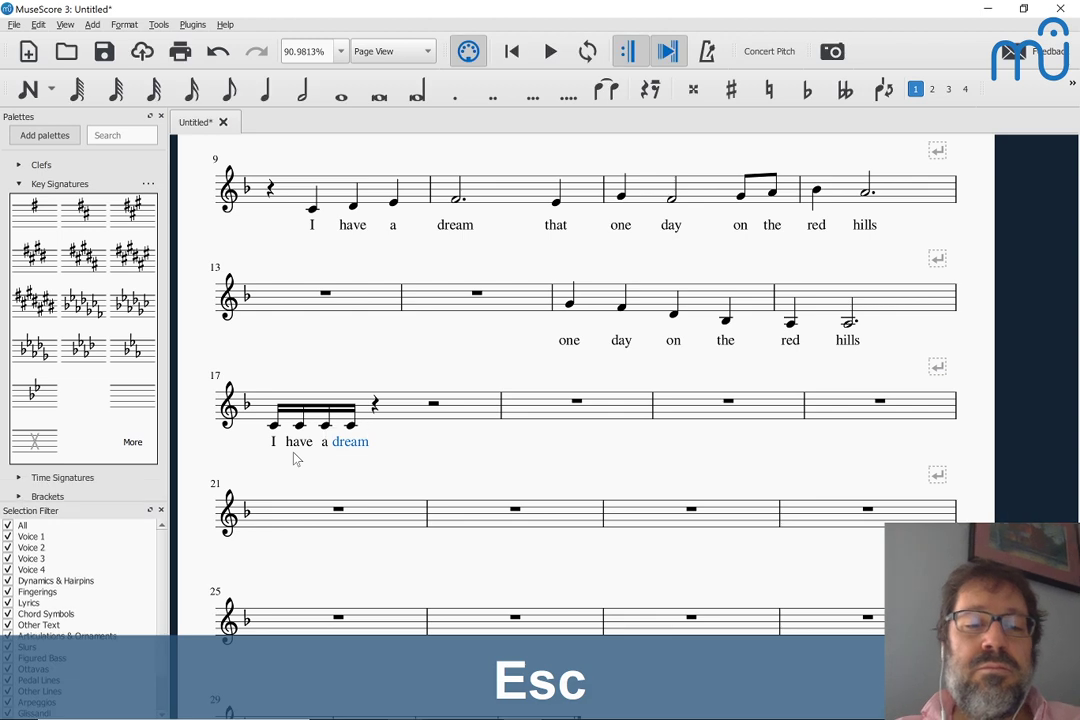
# Fill measure twenty-one with a half rest, a quarter rest, an eighth rest and a final eighth-note middle C.
pyautogui.click(283, 528)
pyautogui.press('n')
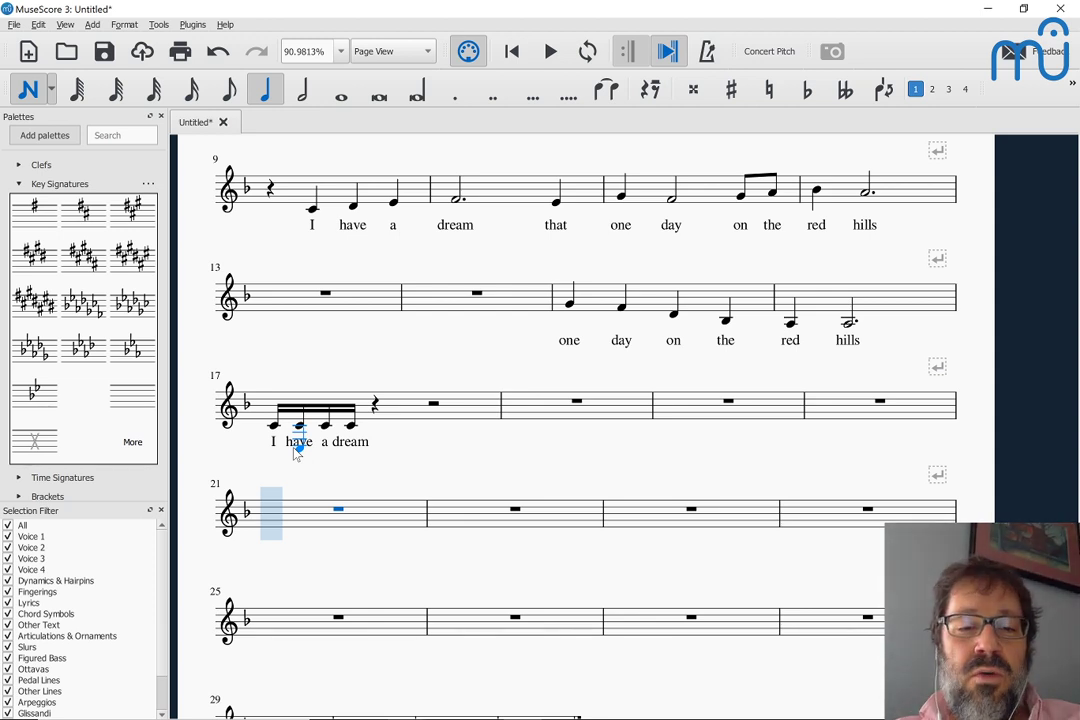
pyautogui.press('Right')
pyautogui.press('Left')
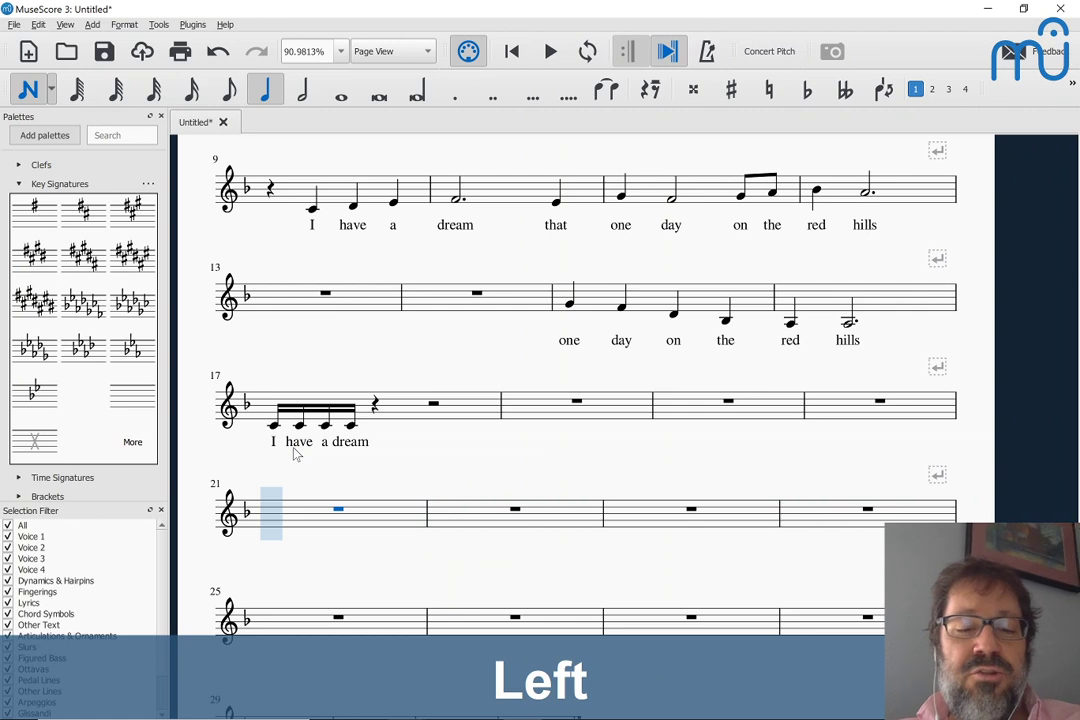
pyautogui.press('0')
pyautogui.press('5')
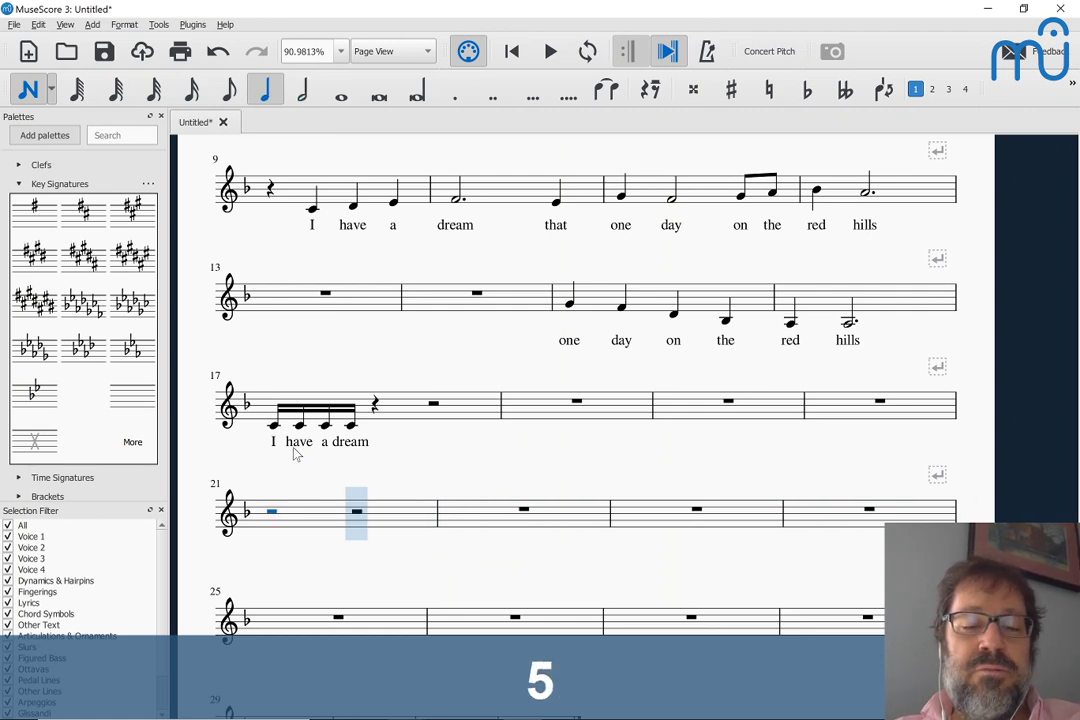
pyautogui.press('0')
pyautogui.press('4')
pyautogui.press('0')
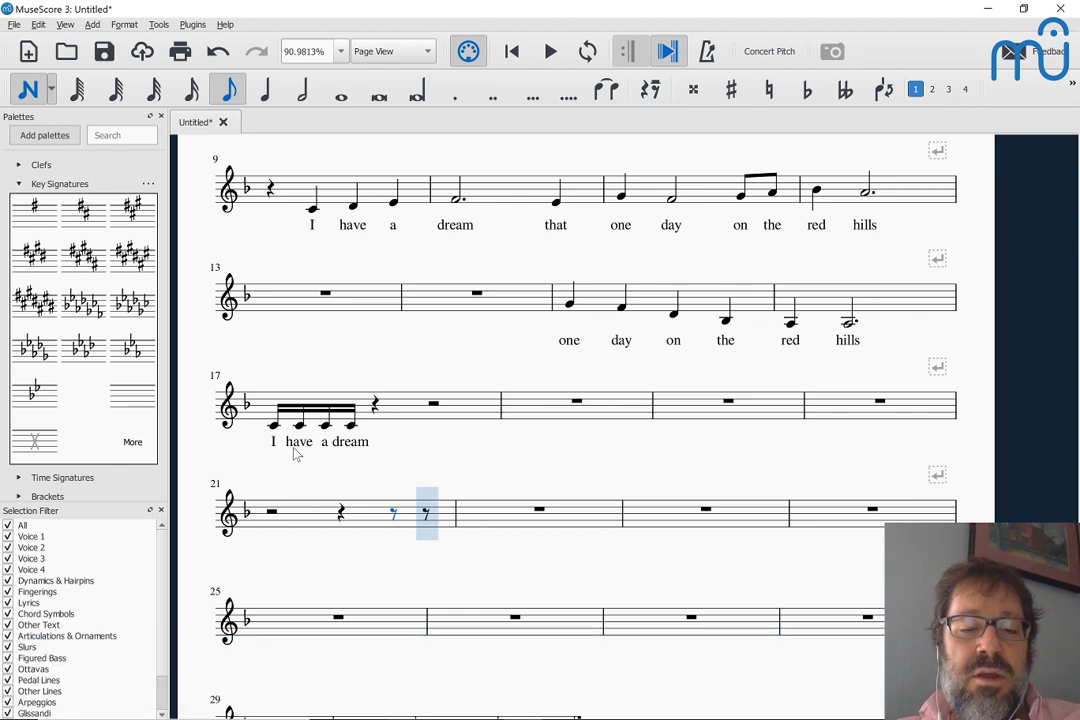
pyautogui.press('c')
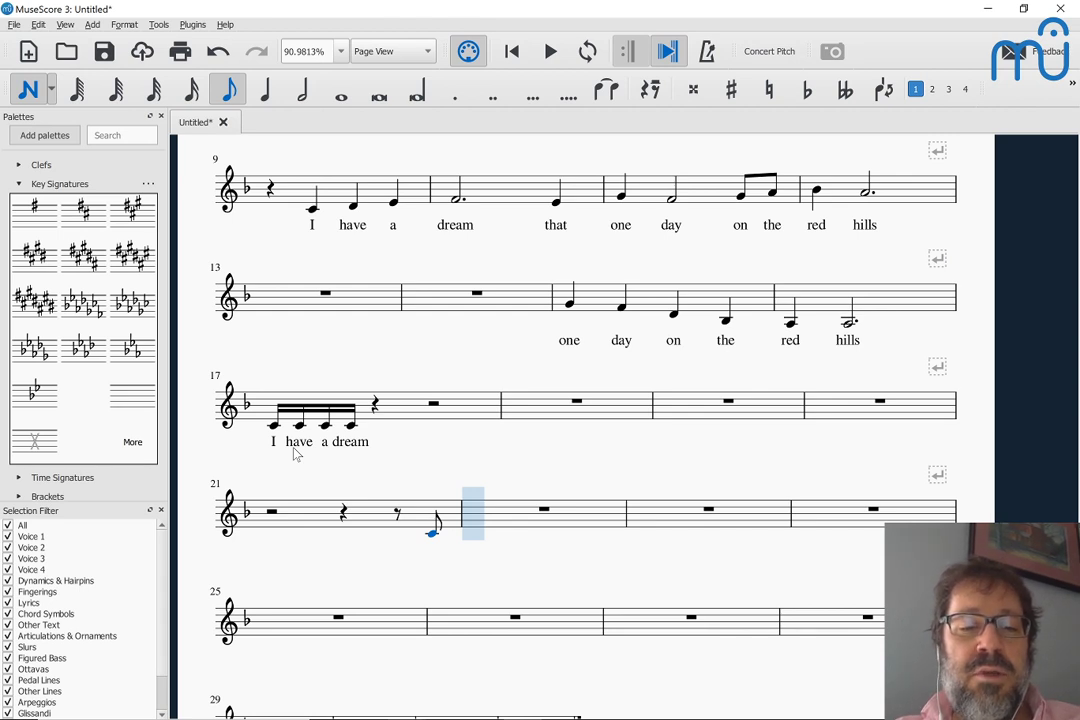
# Rewrite the half rest opening measure twenty-one so the measure starts with a quarter rest and an eighth rest.
pyautogui.press('Left')
pyautogui.press('Left')
pyautogui.press('Left')
pyautogui.press('Left')
pyautogui.press('5')
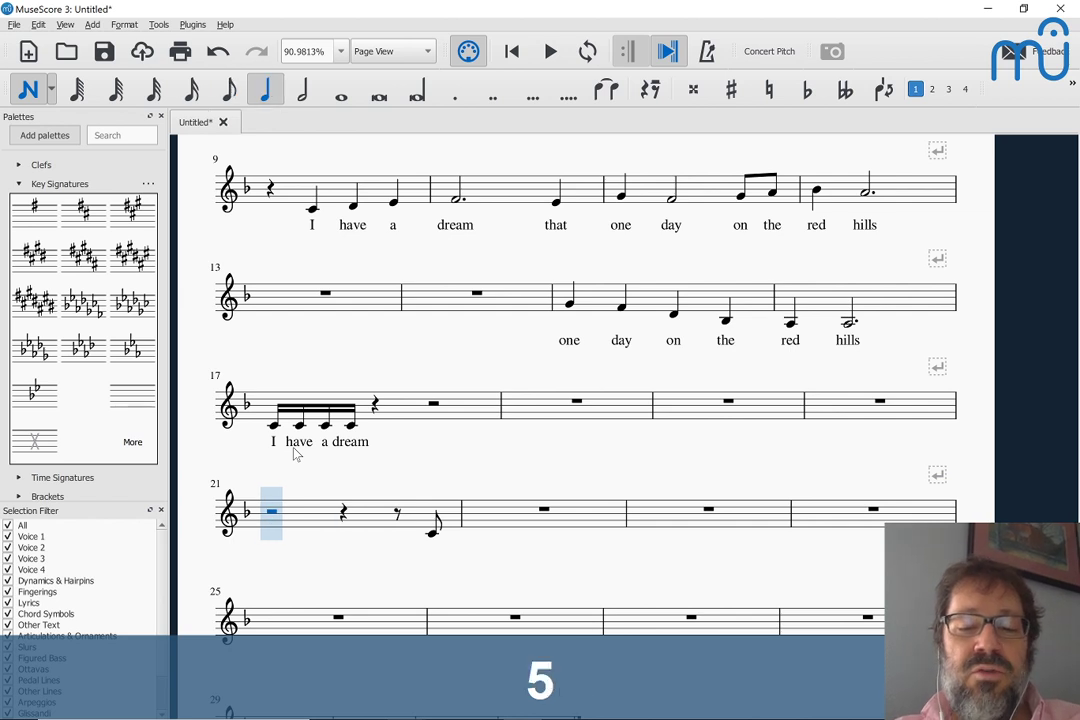
pyautogui.press('0')
pyautogui.press('4')
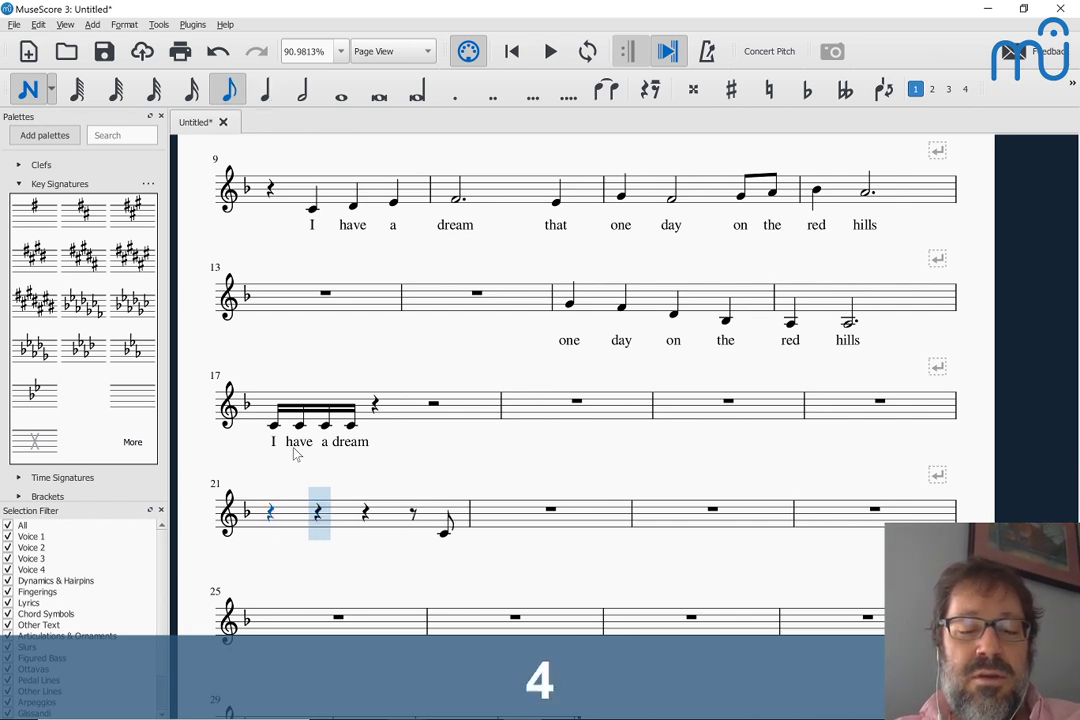
pyautogui.press('0')
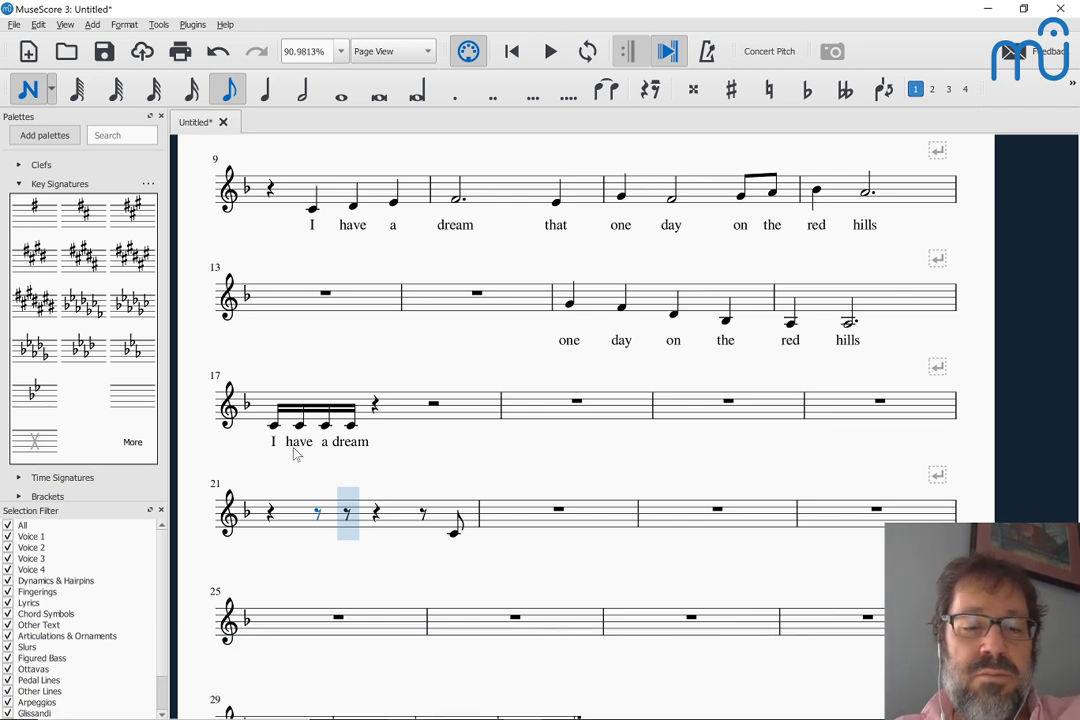
# Fill the rest of measure twenty-one with an eighth-note middle C, a quarter-note D, and eighth notes E and F.
pyautogui.press('c')
pyautogui.press('d')
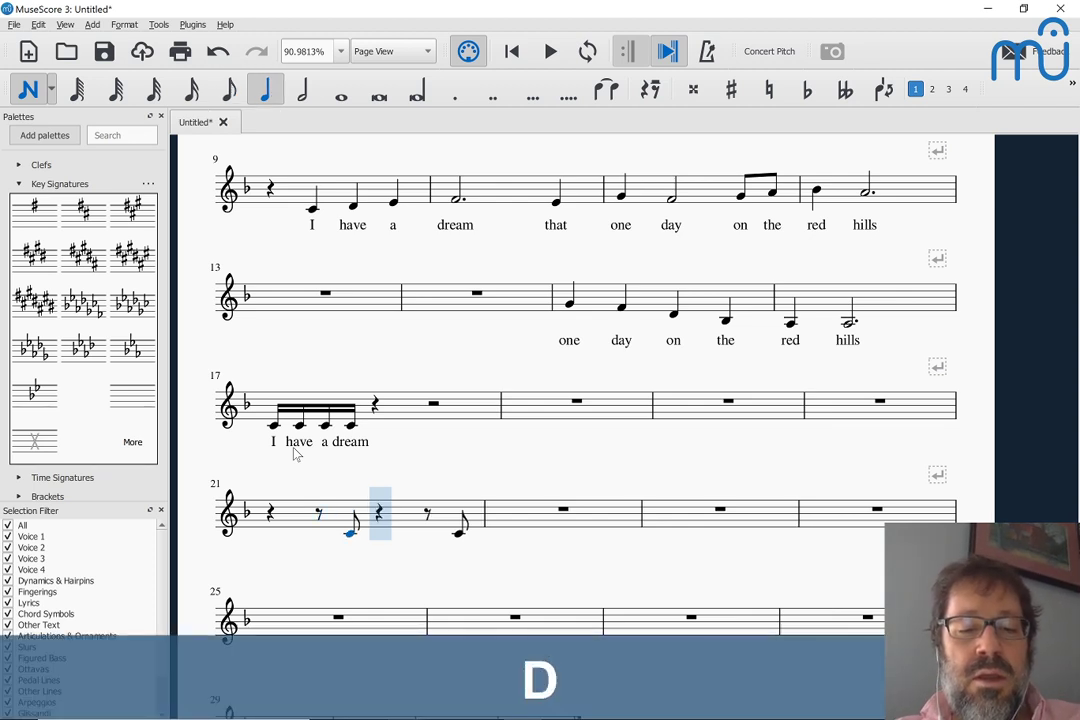
pyautogui.press('4')
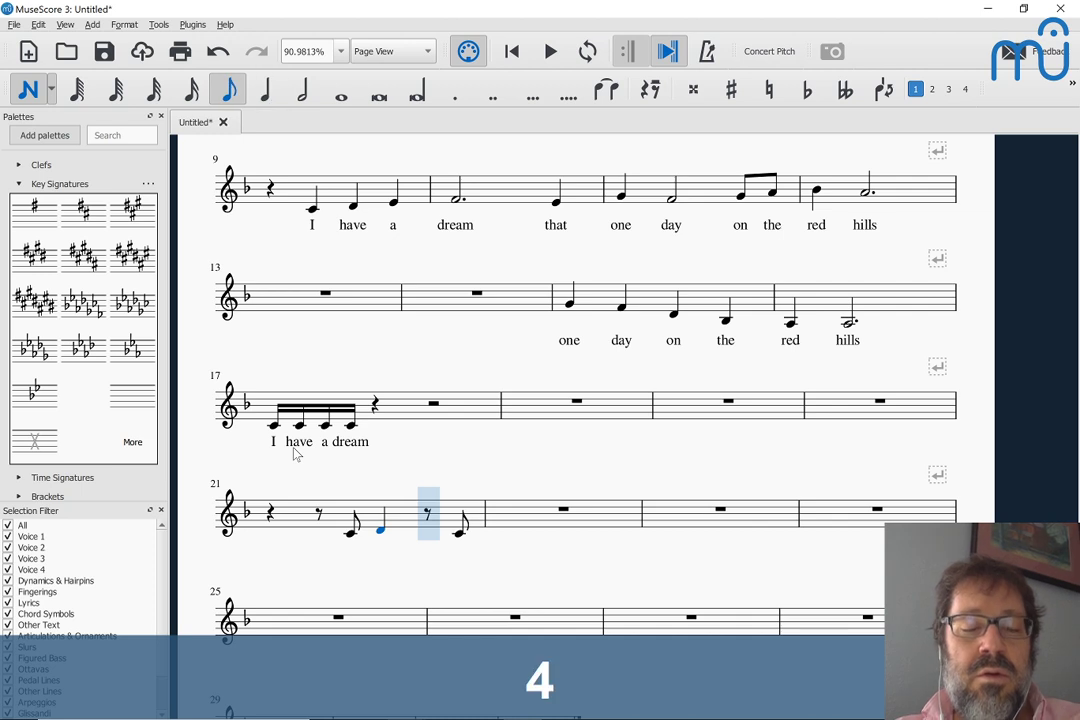
pyautogui.press('e')
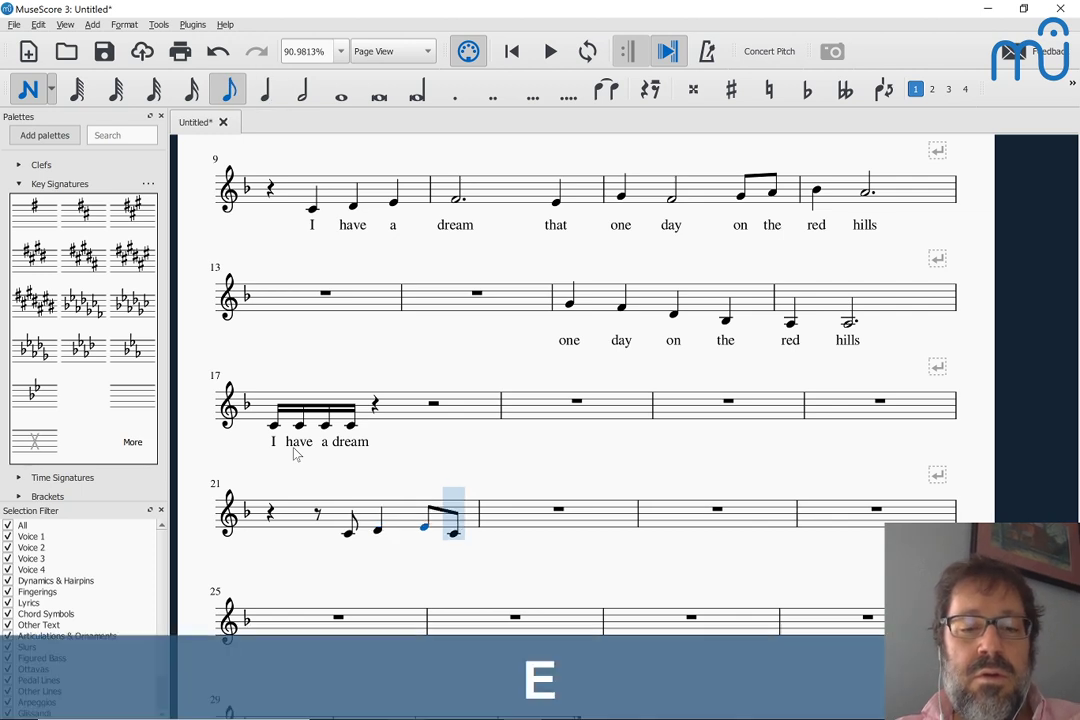
pyautogui.press('f')
# Tie the last F of measure twenty-one to a half-note F in measure twenty-two and leave note input.
pyautogui.press('6')
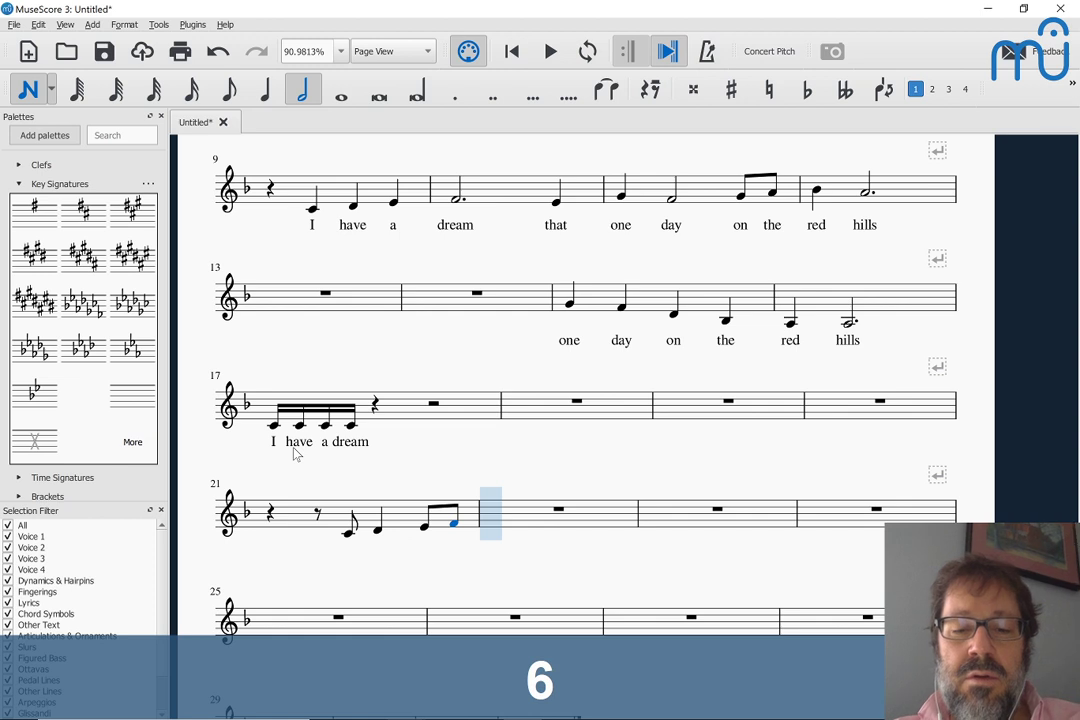
pyautogui.hotkey('shift', '.')
pyautogui.hotkey('ctrl', 'z')
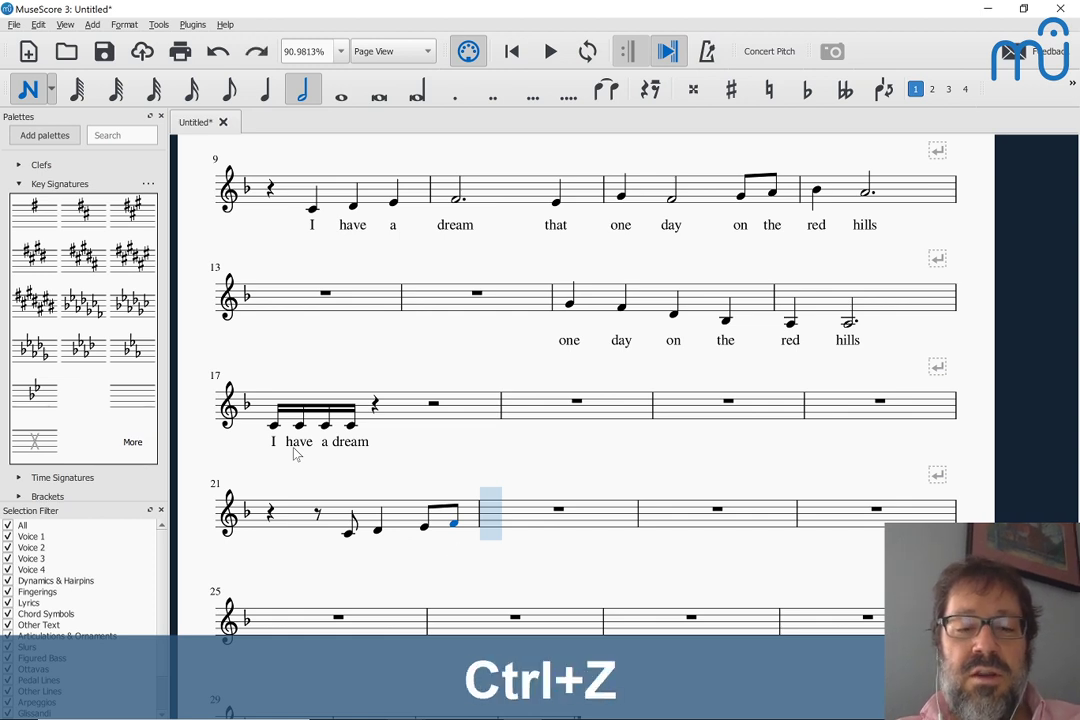
pyautogui.press('6')
pyautogui.hotkey('shift', '=')
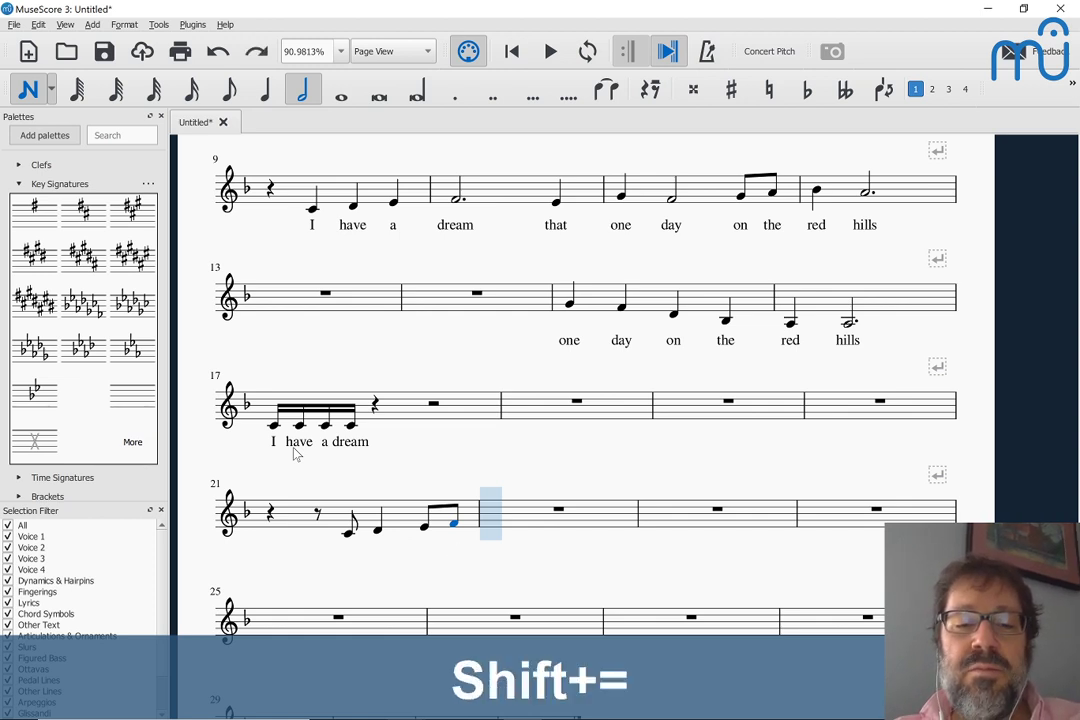
pyautogui.press('Escape')
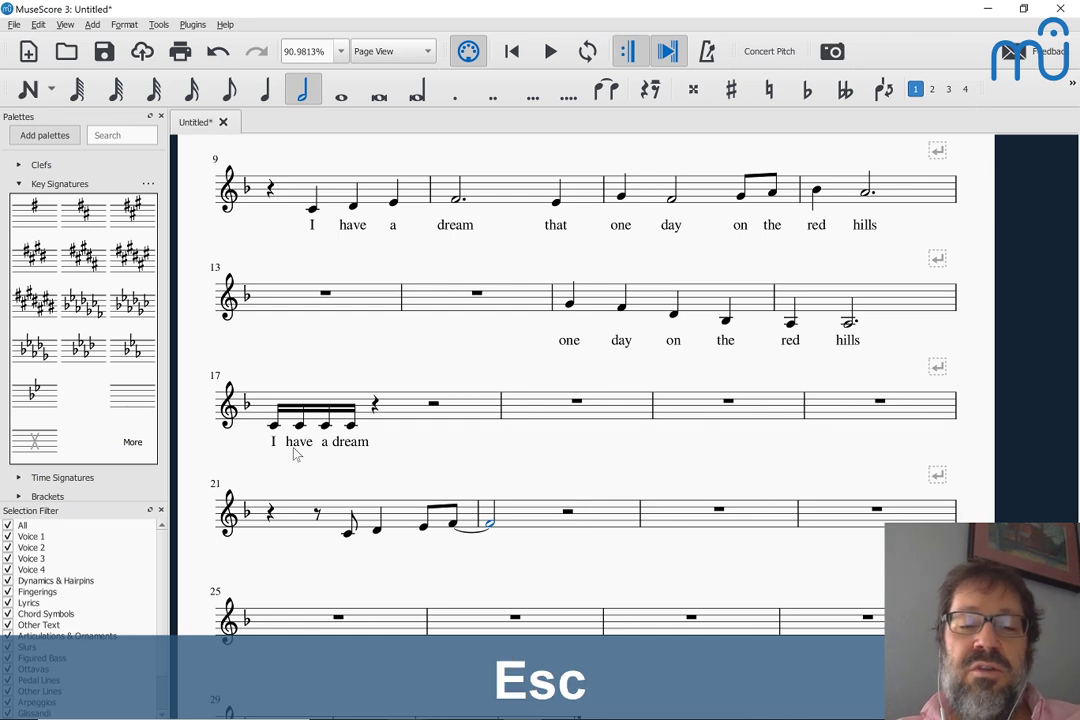
pyautogui.press('Escape')
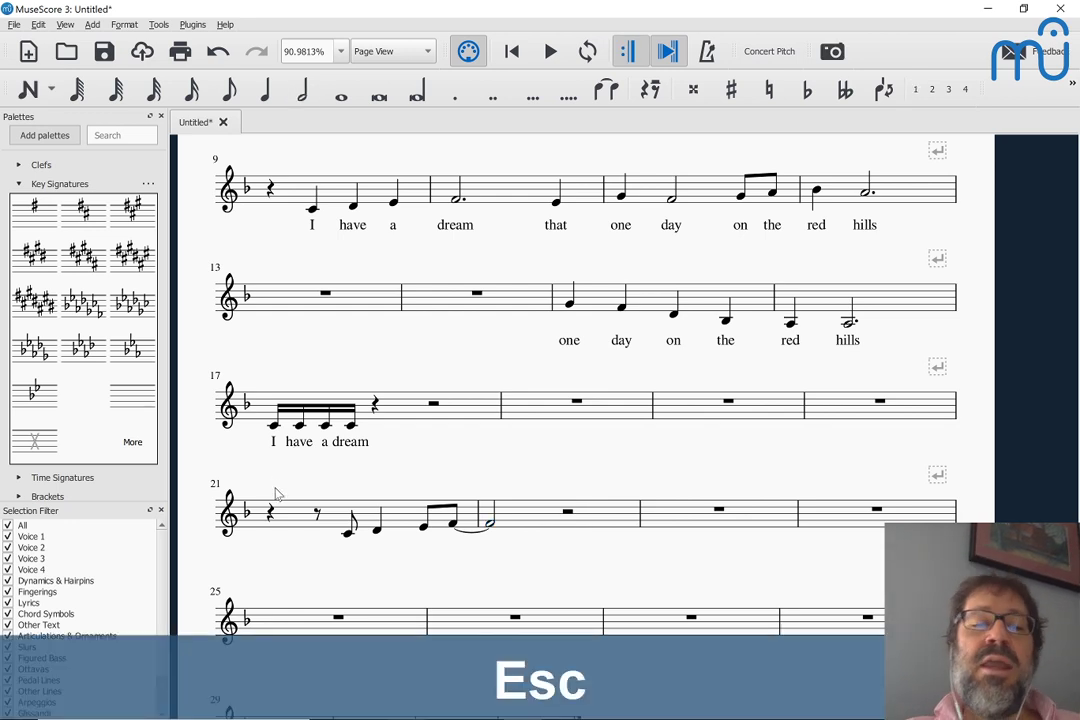
# Add the lyrics "I have a dream" from the first note of measure twenty-one, with an extender line after "dream".
pyautogui.click(347, 541)
pyautogui.hotkey('ctrl', 'l')
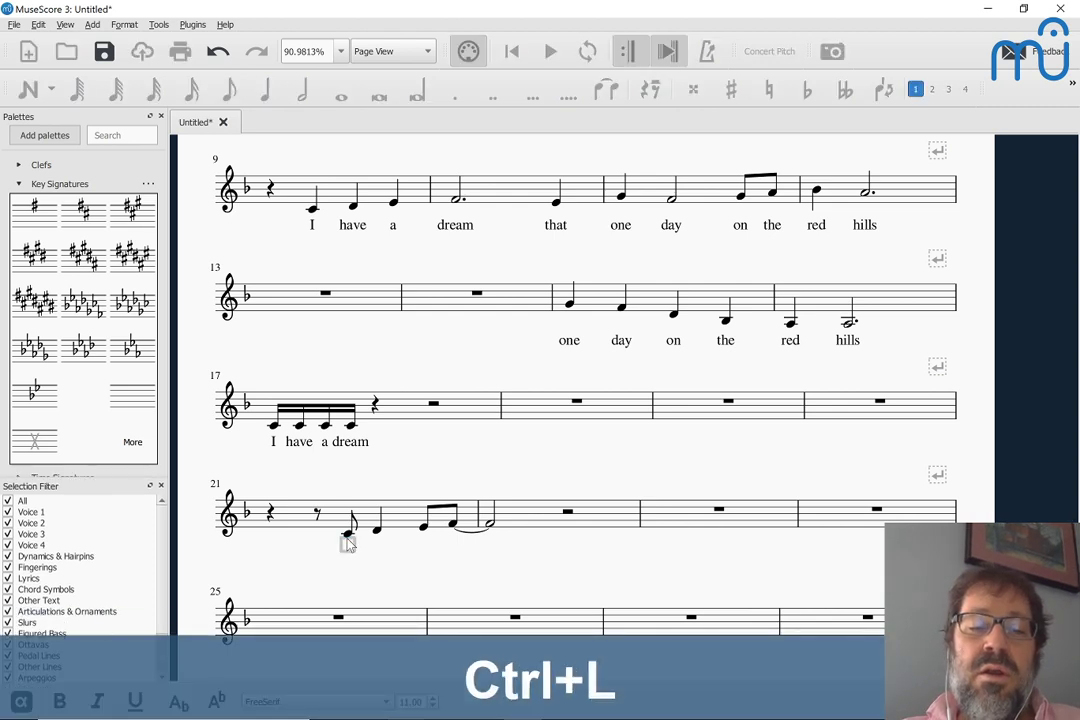
pyautogui.write('I have')
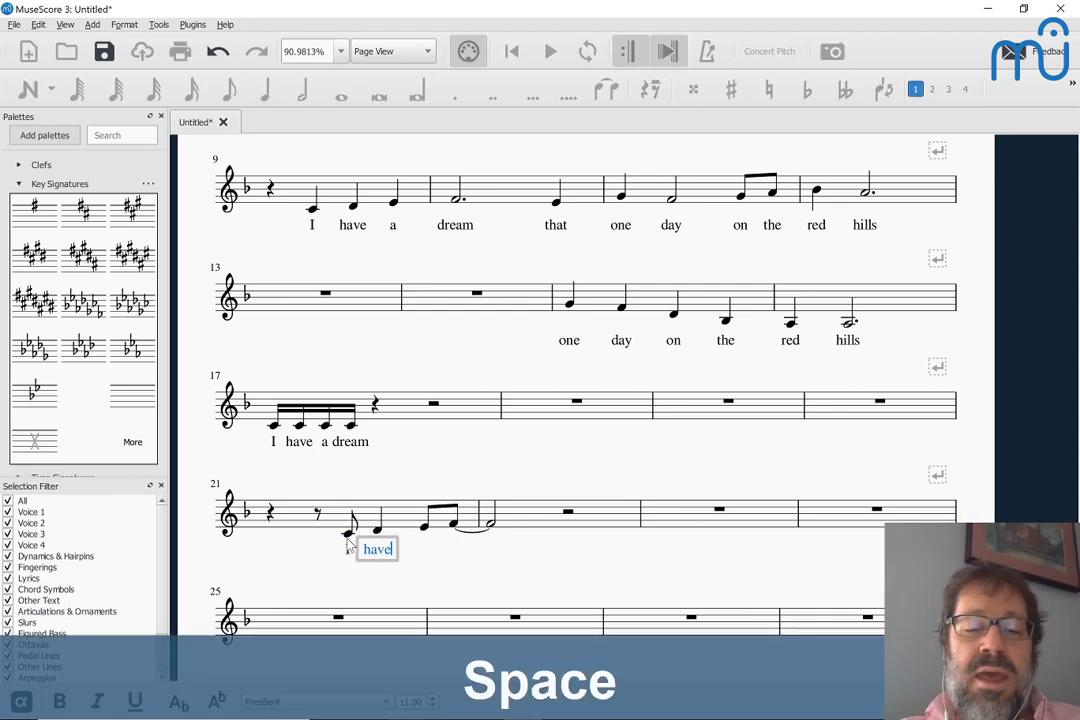
pyautogui.write(' a dream')
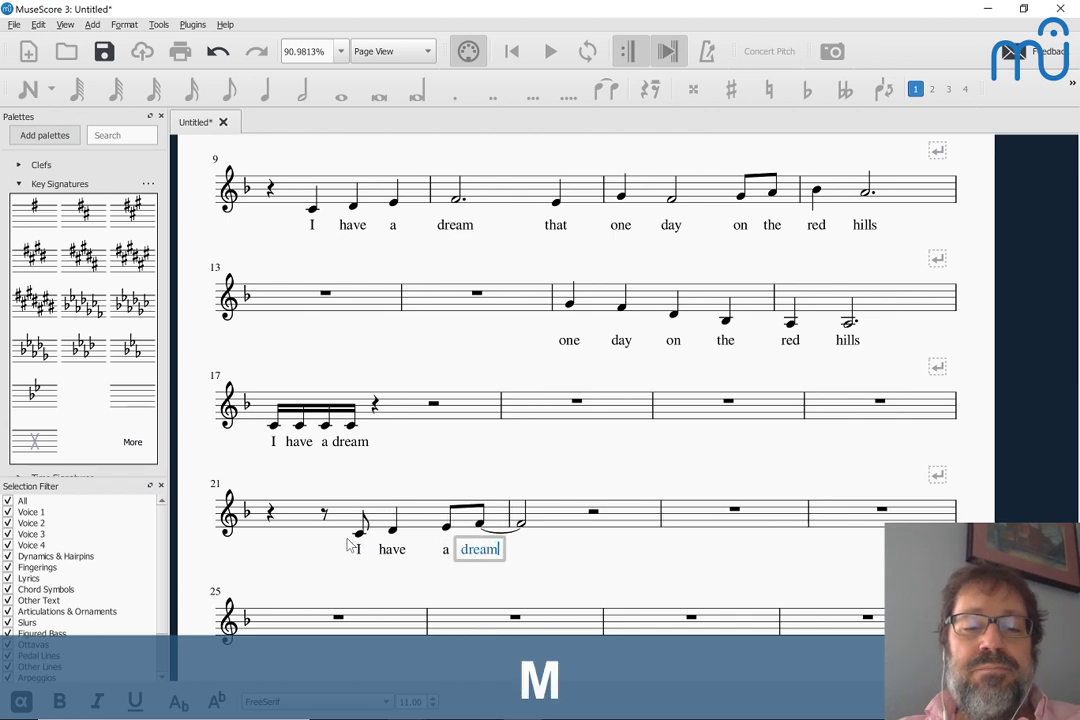
pyautogui.hotkey('shift', '-')
pyautogui.press('Escape')
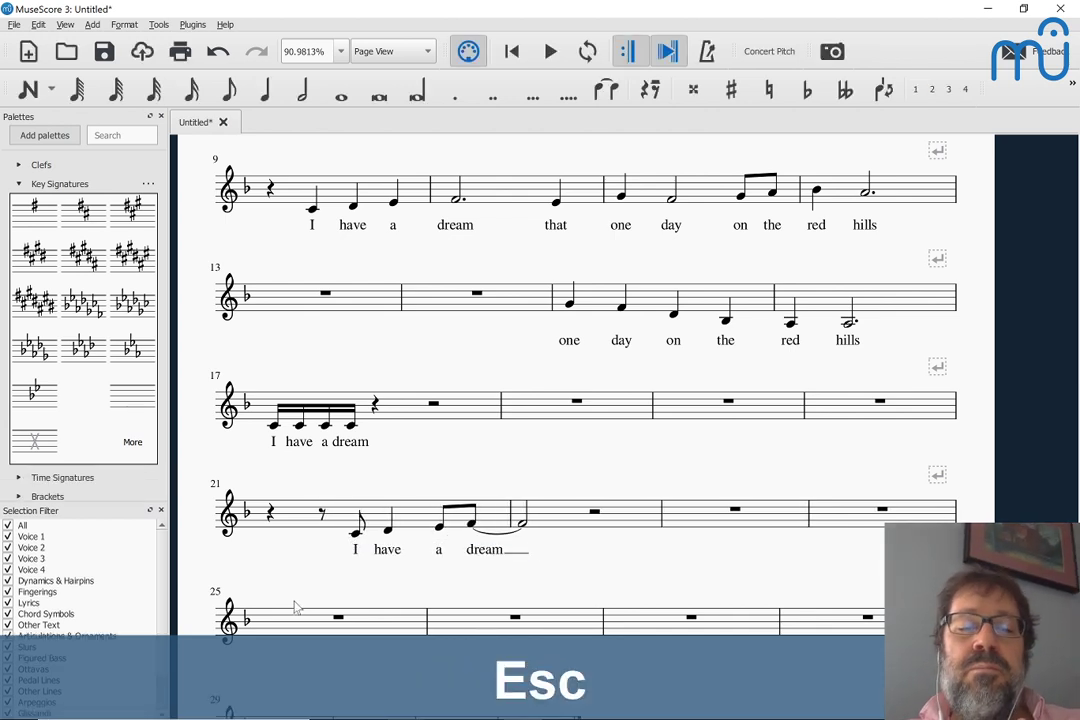
# Start measure eighteen with an eighth-note triplet on middle C, D and E, followed by a quarter-note F.
pyautogui.scroll(-1, 354, 540)
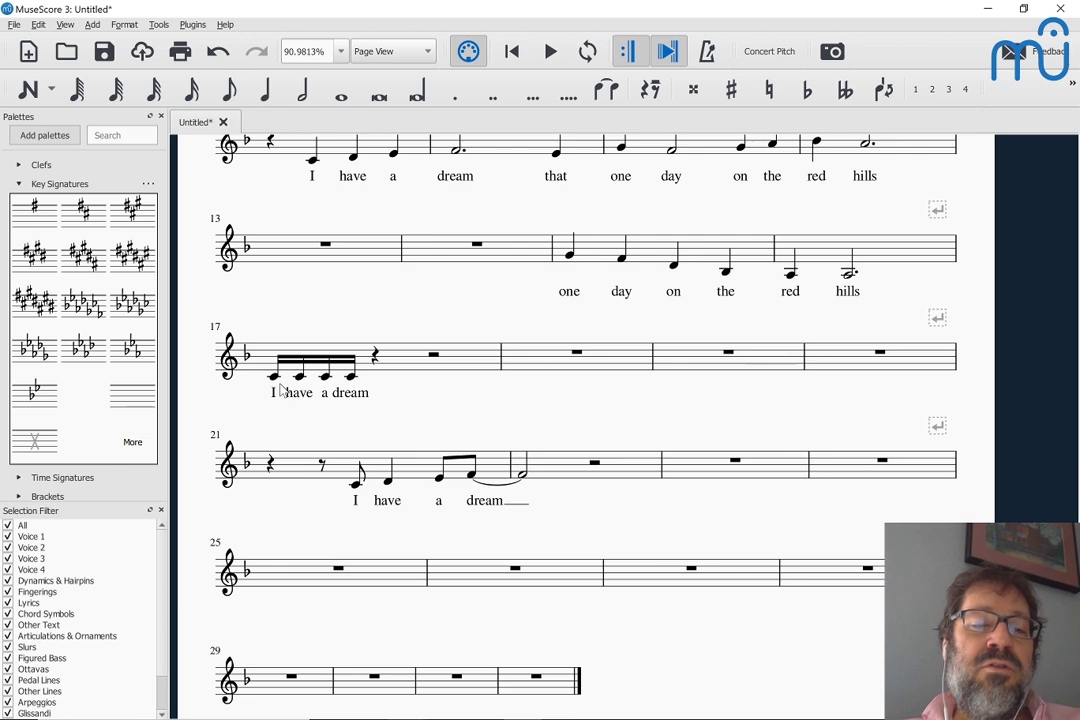
pyautogui.click(351, 396)
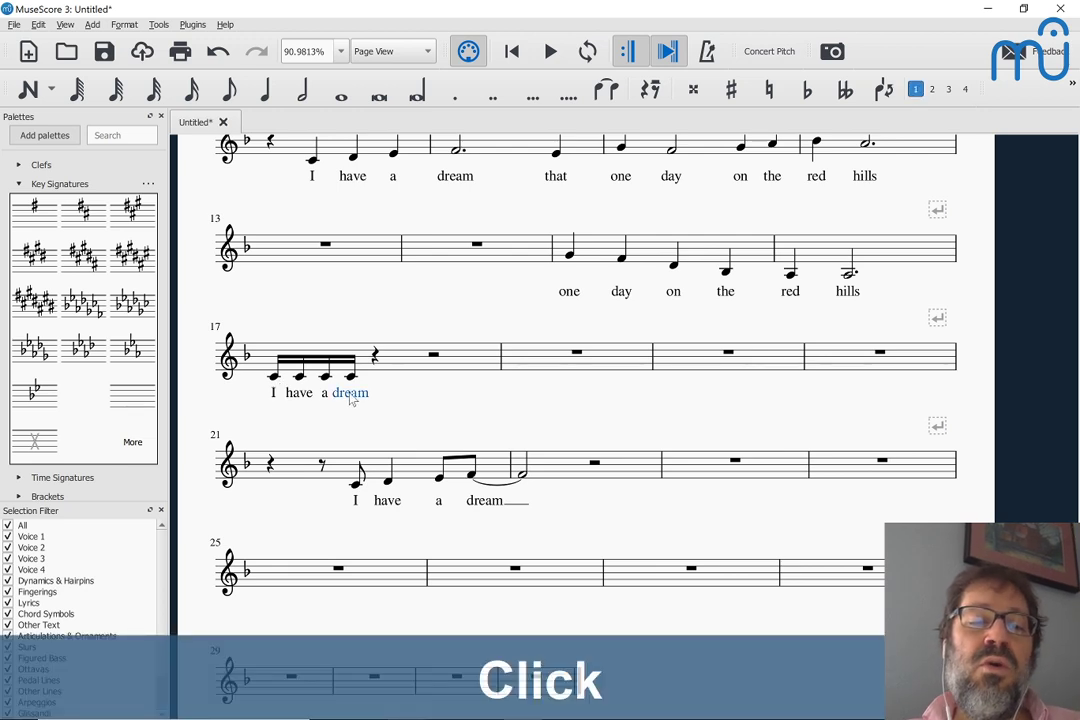
pyautogui.click(540, 356)
pyautogui.press('n')
pyautogui.press('5')
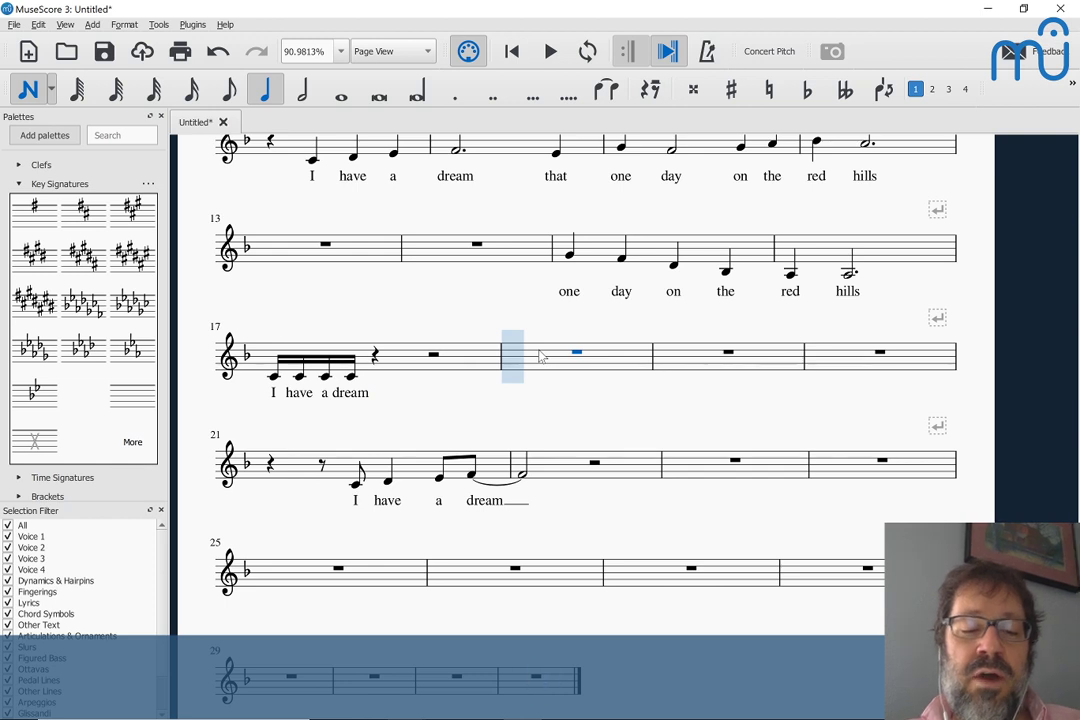
pyautogui.hotkey('ctrl', '3')
pyautogui.press('c')
pyautogui.press('d')
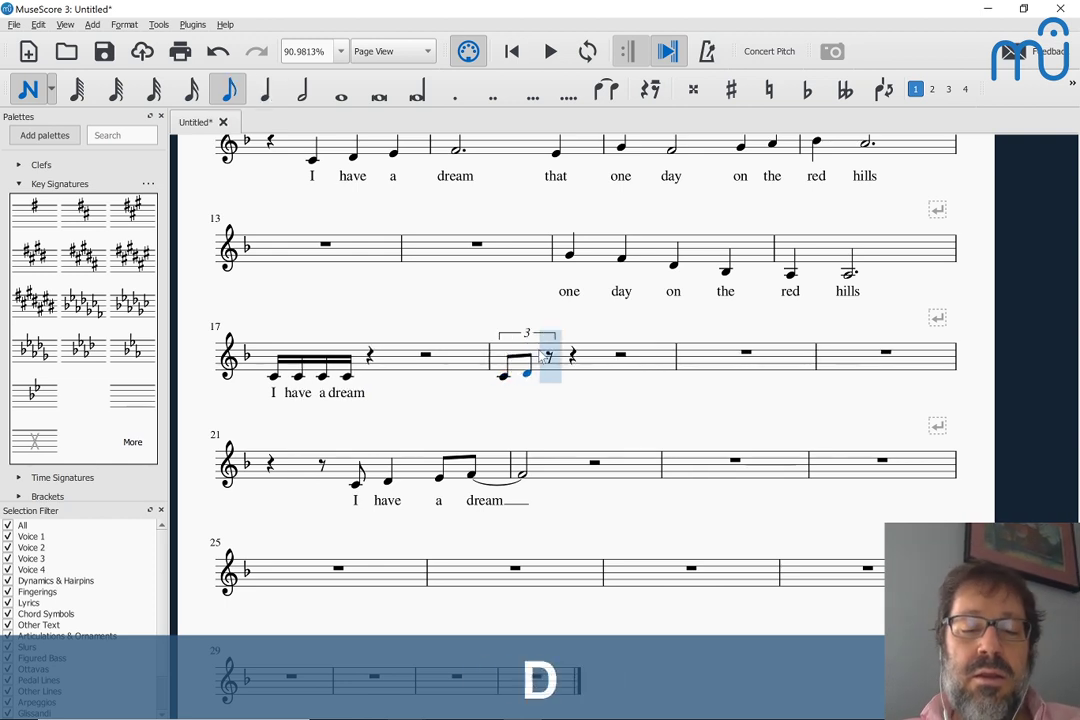
pyautogui.press('e')
pyautogui.press('5')
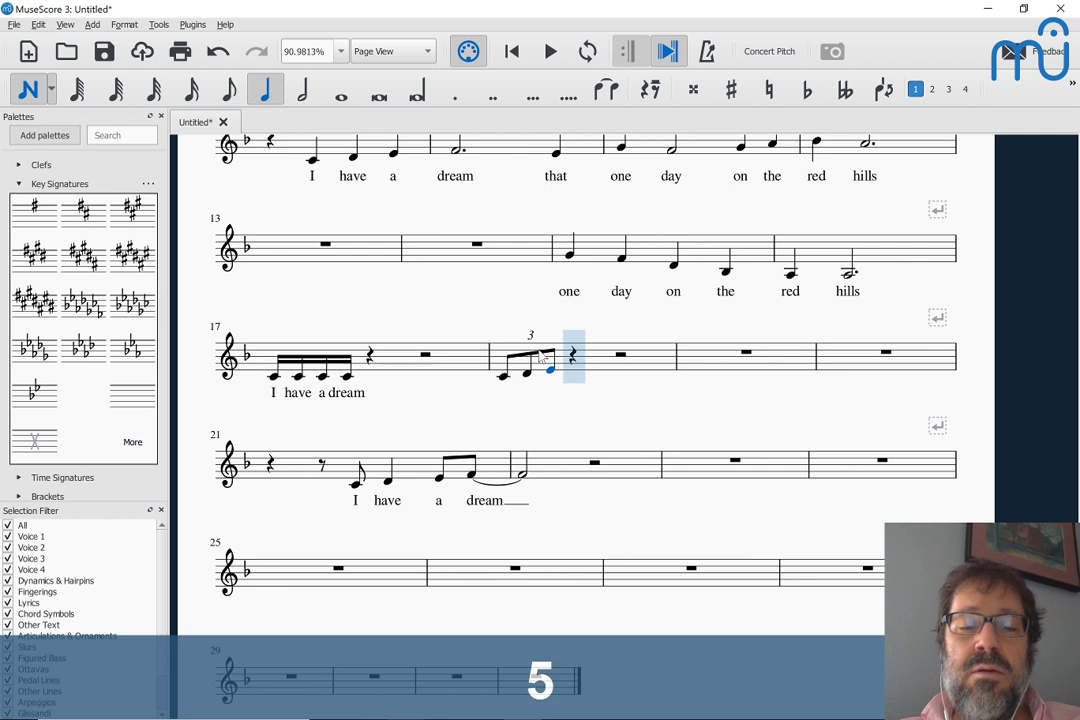
pyautogui.press('f')
pyautogui.press('Escape')
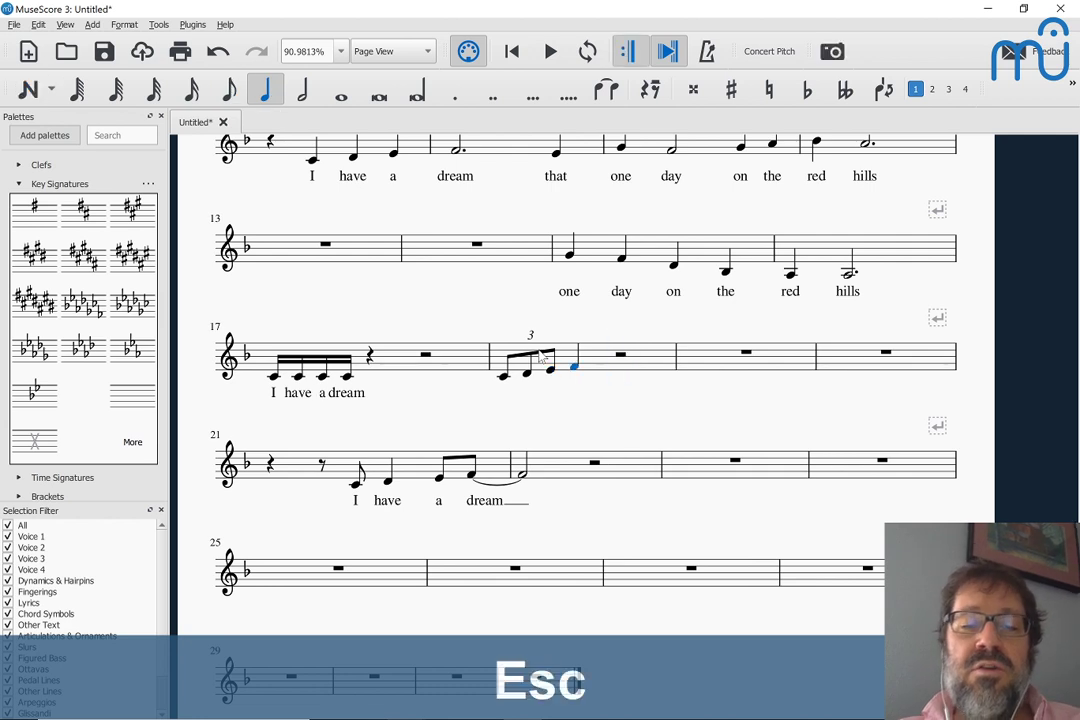
# Move the triplet and the F so the triplet falls on beat four of measure eighteen and F starts measure nineteen.
pyautogui.click(503, 376)
pyautogui.hotkey('shift', 'Right')
pyautogui.hotkey('shift', 'Right')
pyautogui.hotkey('shift', 'Right')
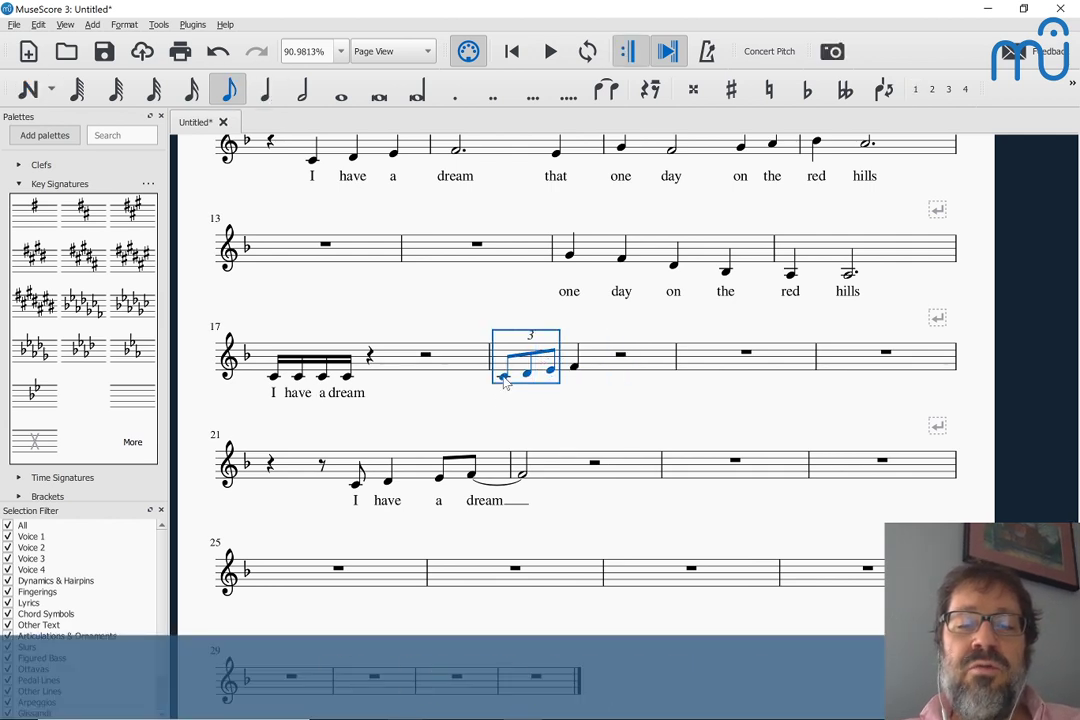
pyautogui.hotkey('ctrl', 'x')
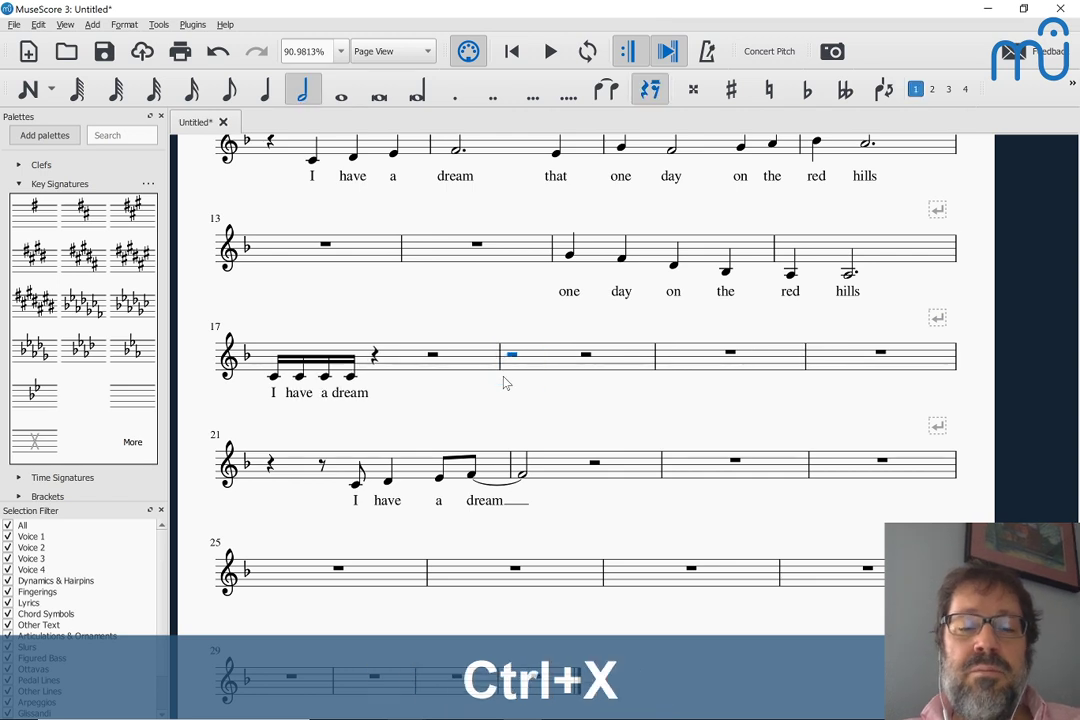
pyautogui.press('Right')
pyautogui.press('5')
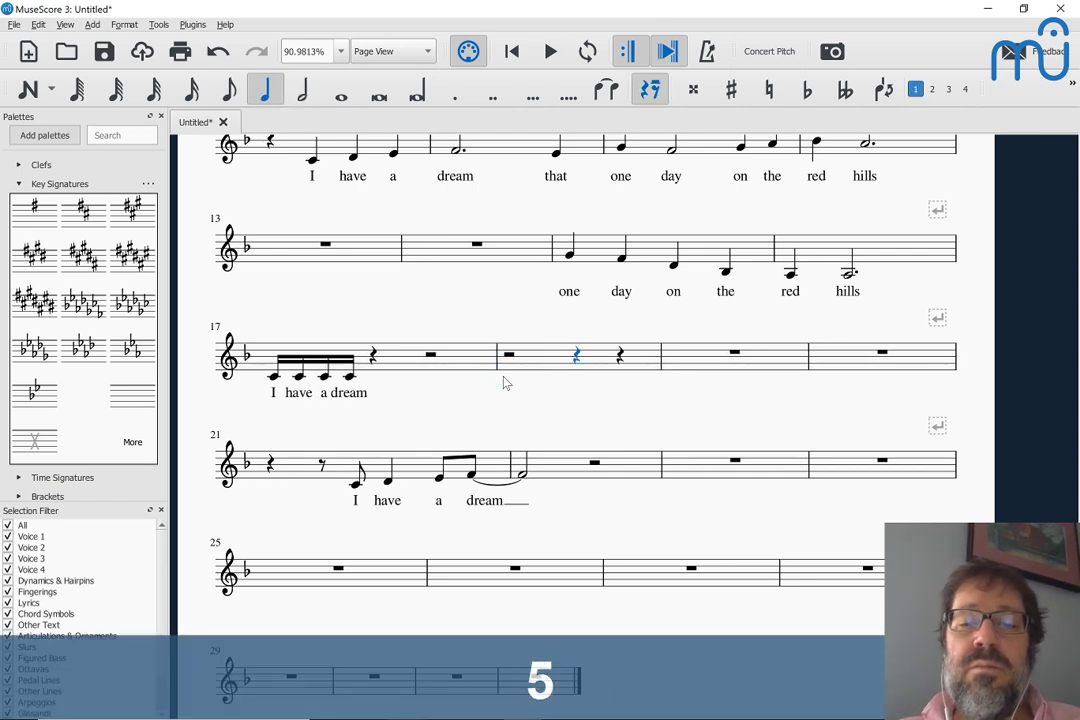
pyautogui.press('Right')
pyautogui.hotkey('ctrl', 'v')
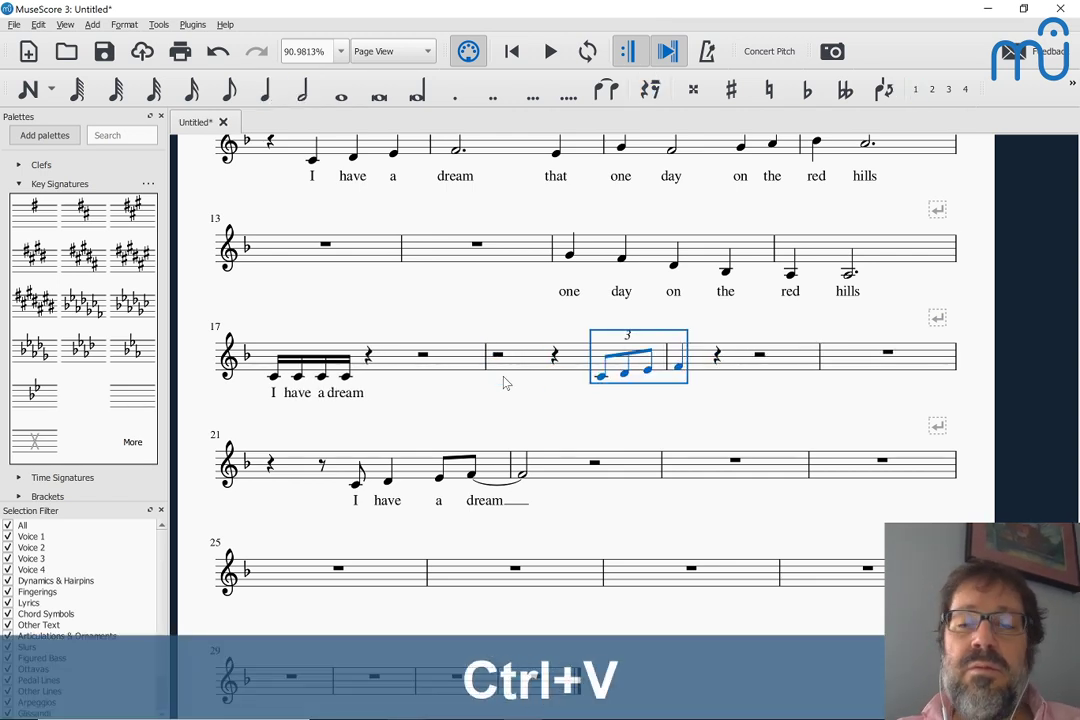
# Add the lyrics "I have" under the first two triplet notes in measure eighteen.
pyautogui.click(599, 383)
pyautogui.hotkey('ctrl', 'l')
pyautogui.press('space')
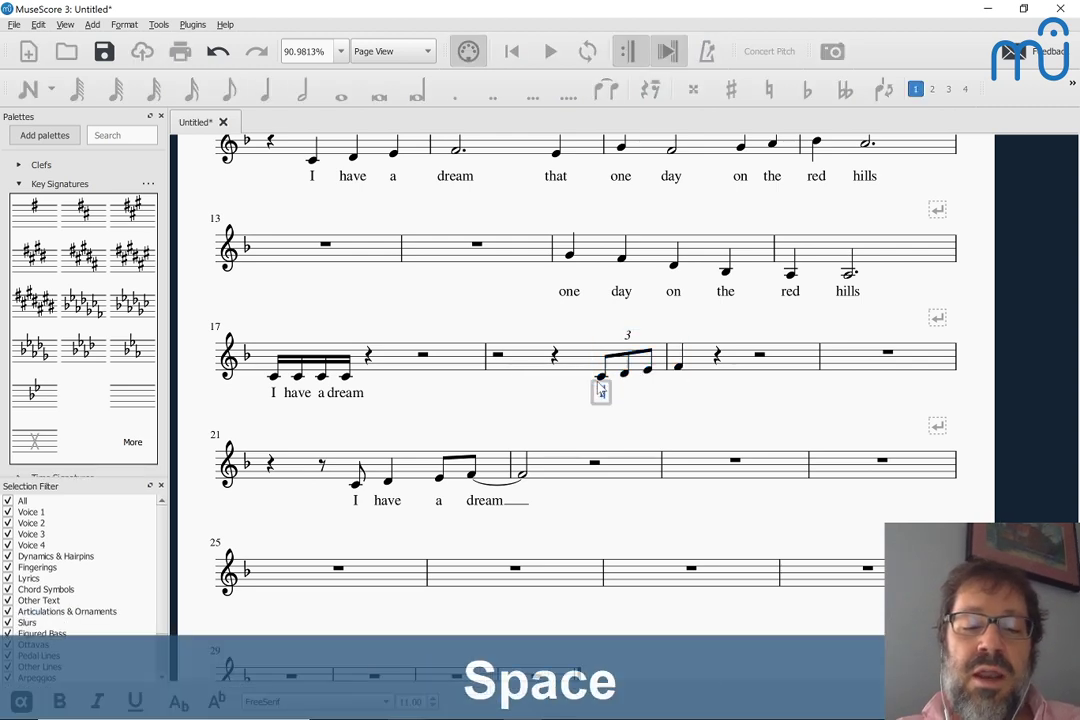
pyautogui.write('e')
pyautogui.press('space')
pyautogui.write('have')
pyautogui.press('space')
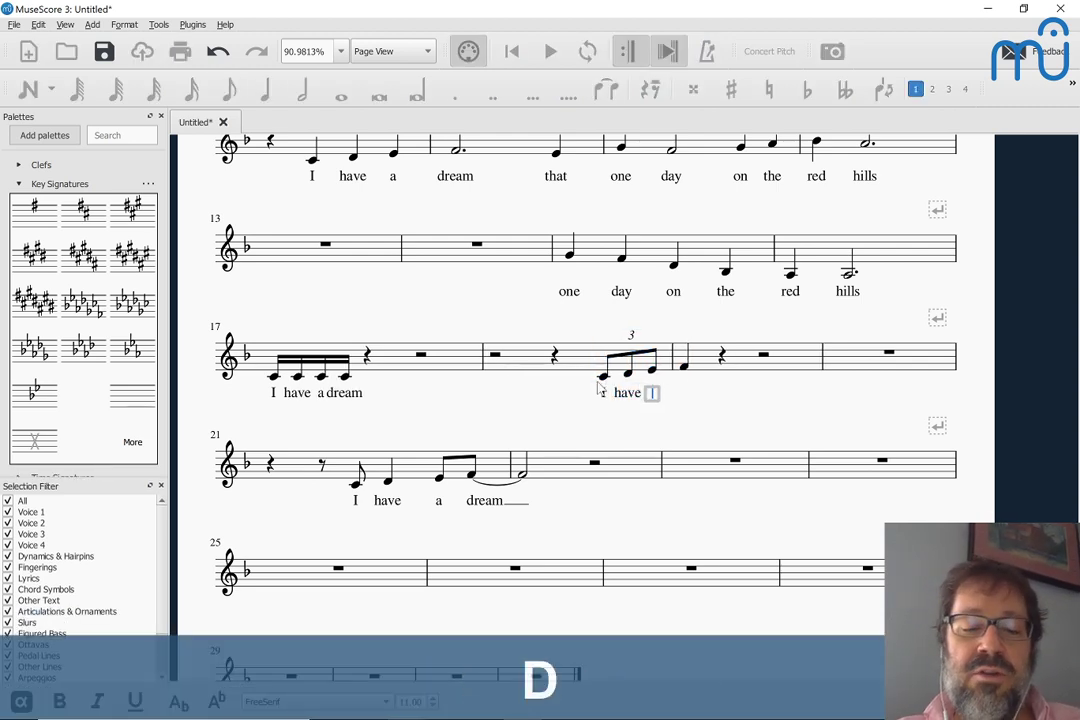
pyautogui.write('a')
pyautogui.press('space')
pyautogui.write('dream')
pyautogui.press('Escape')
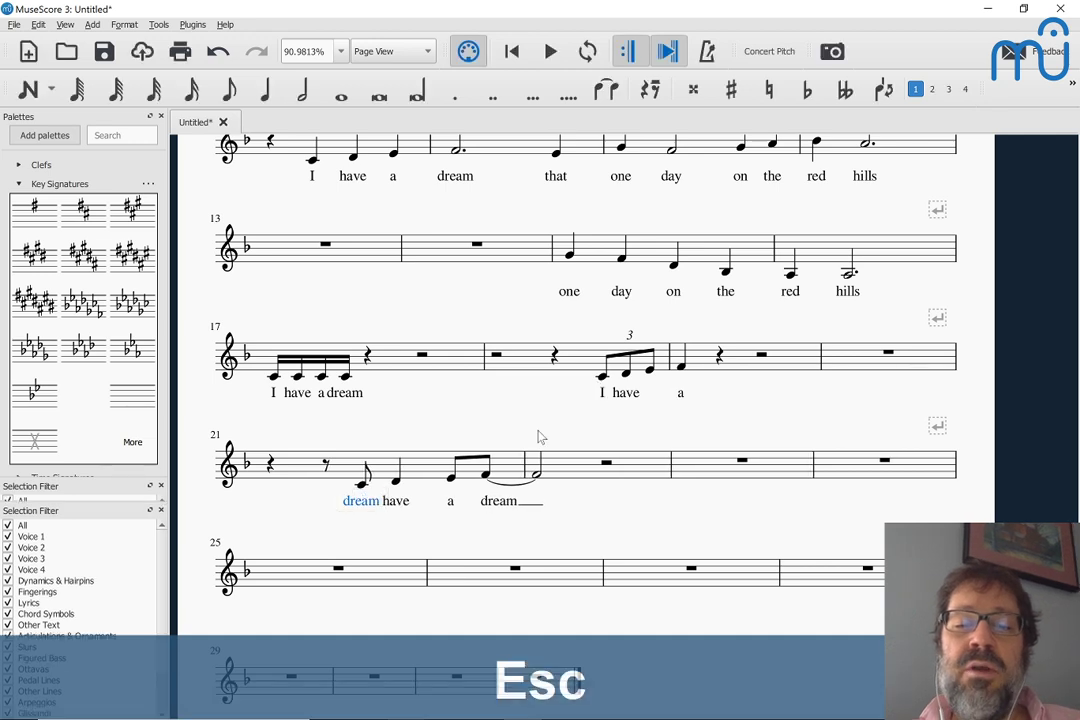
pyautogui.hotkey('ctrl', 'z')
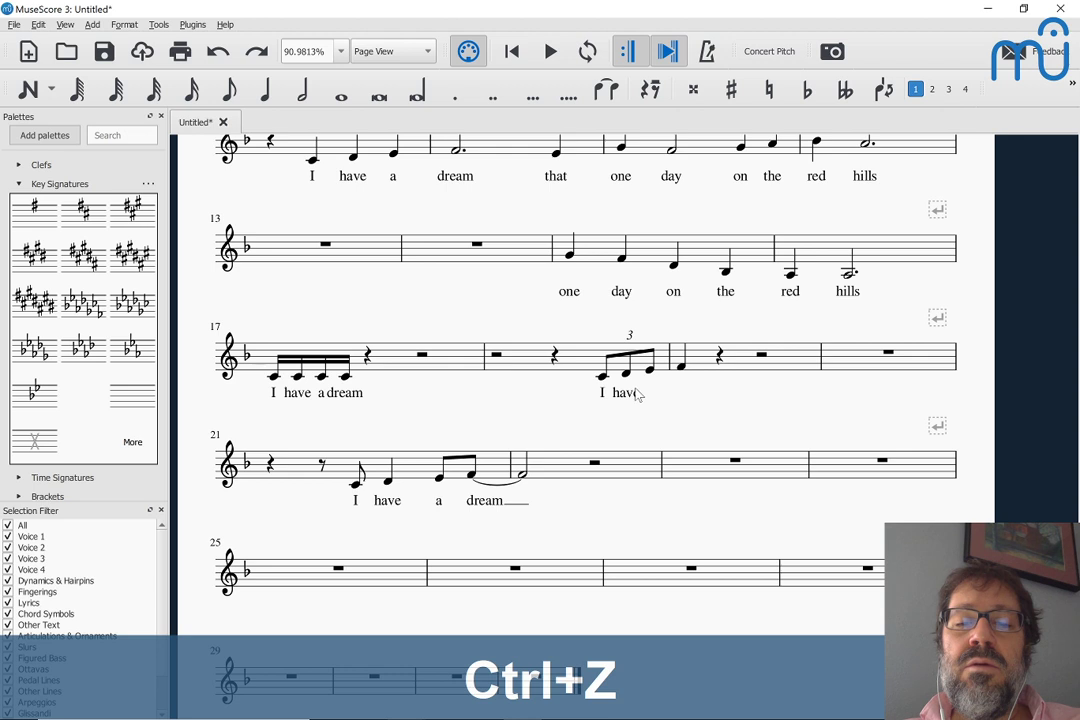
# Add the lyrics "a" under the last triplet note and "dream" under the F starting measure nineteen.
pyautogui.click(650, 371)
pyautogui.hotkey('ctrl', 'l')
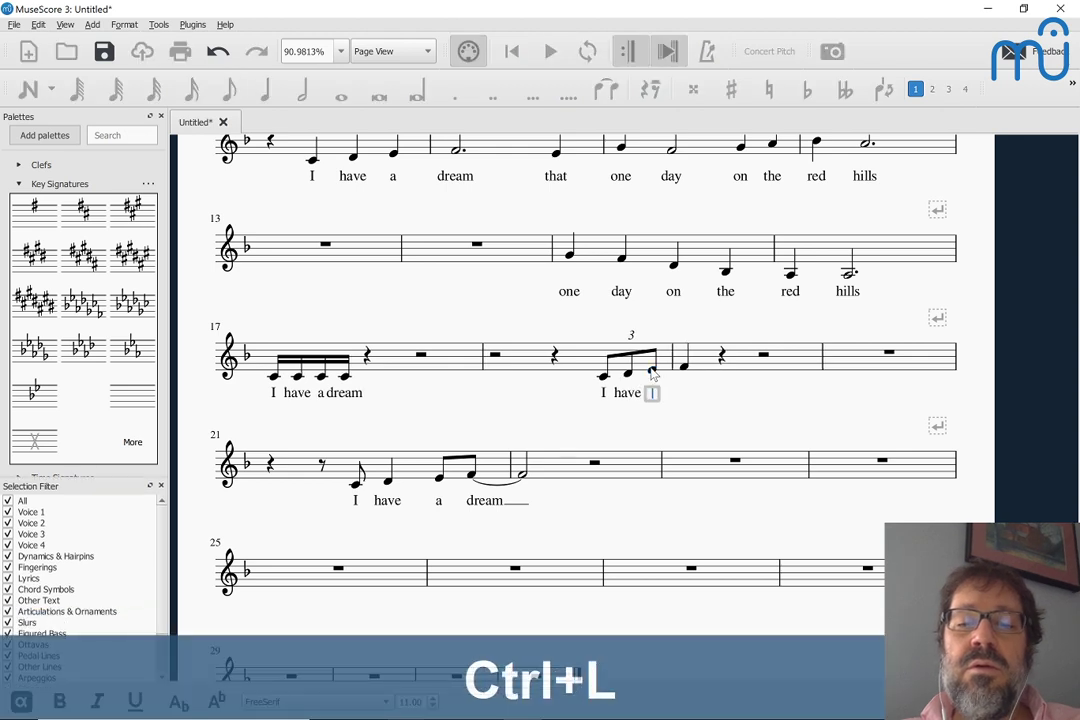
pyautogui.write('a')
pyautogui.press('space')
pyautogui.write('dream')
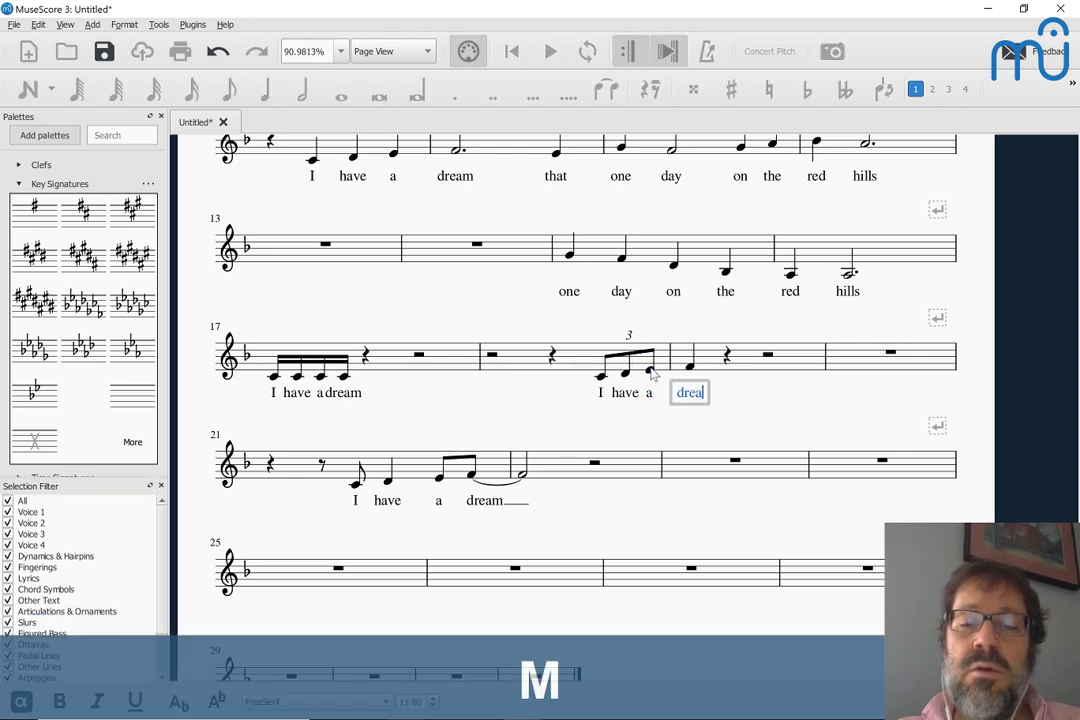
pyautogui.press('Escape')
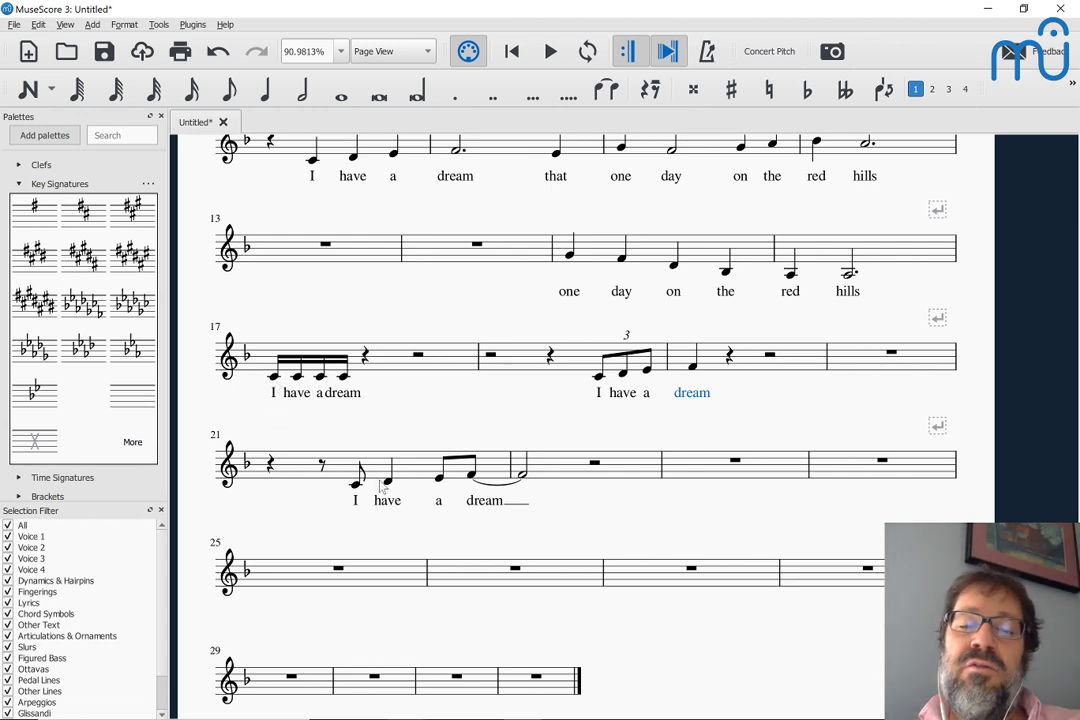
pyautogui.click(341, 571)
pyautogui.press('n')
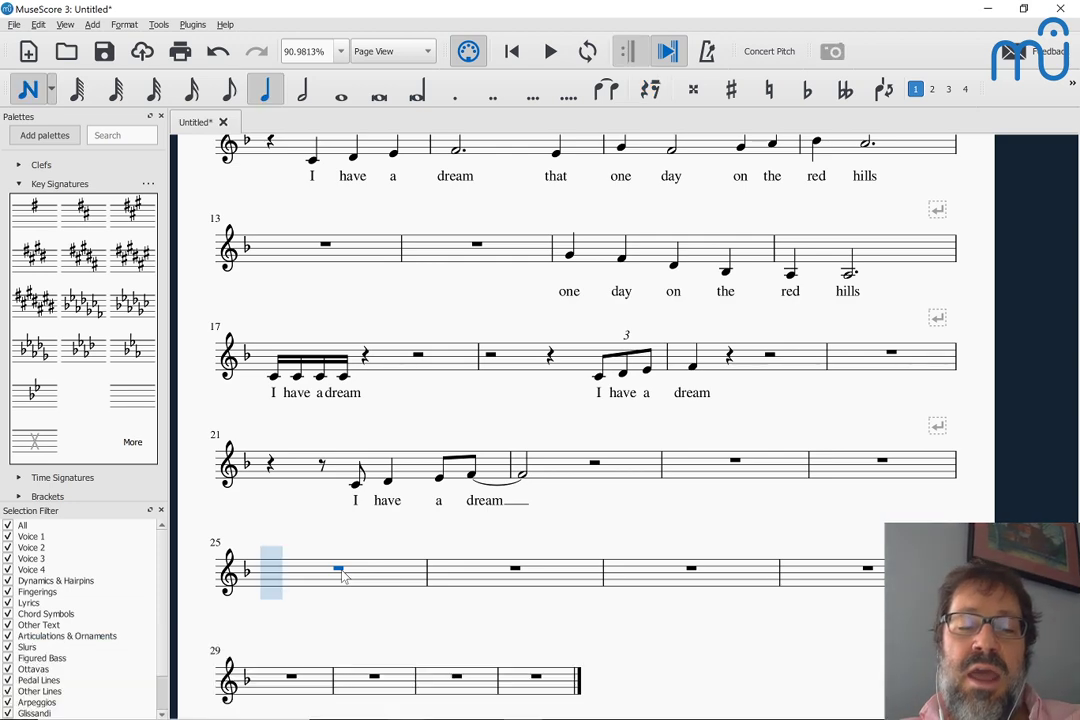
pyautogui.press('Escape')
# Add a second staff with a bass clef to the piano beneath its treble staff.
pyautogui.press('i')
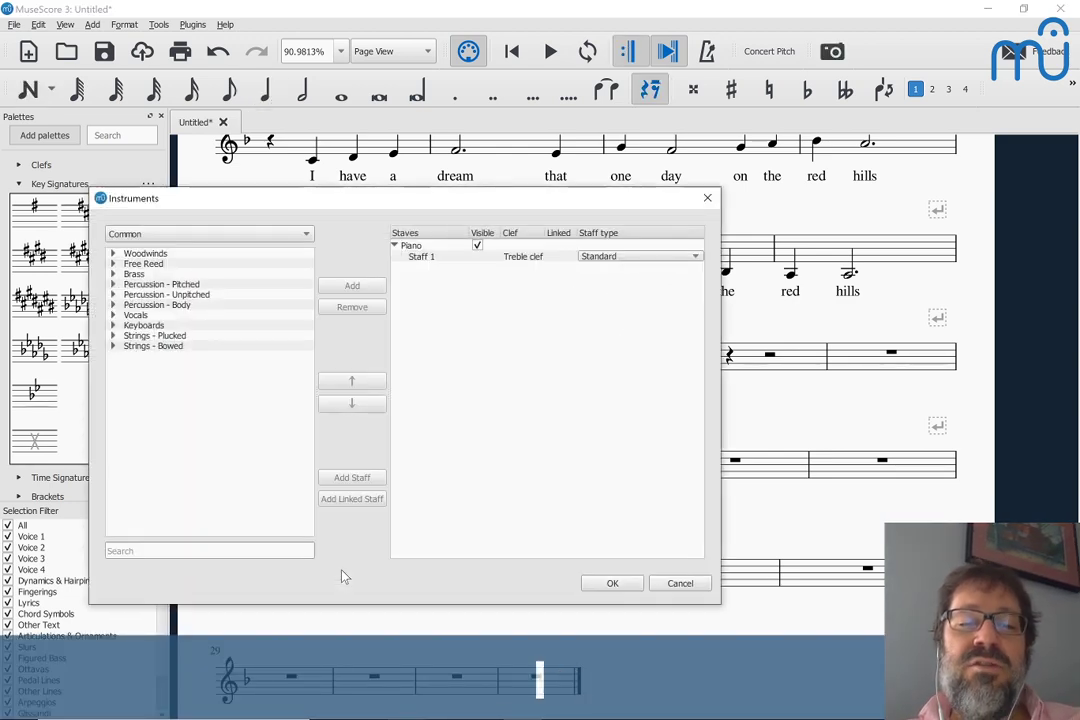
pyautogui.click(420, 258)
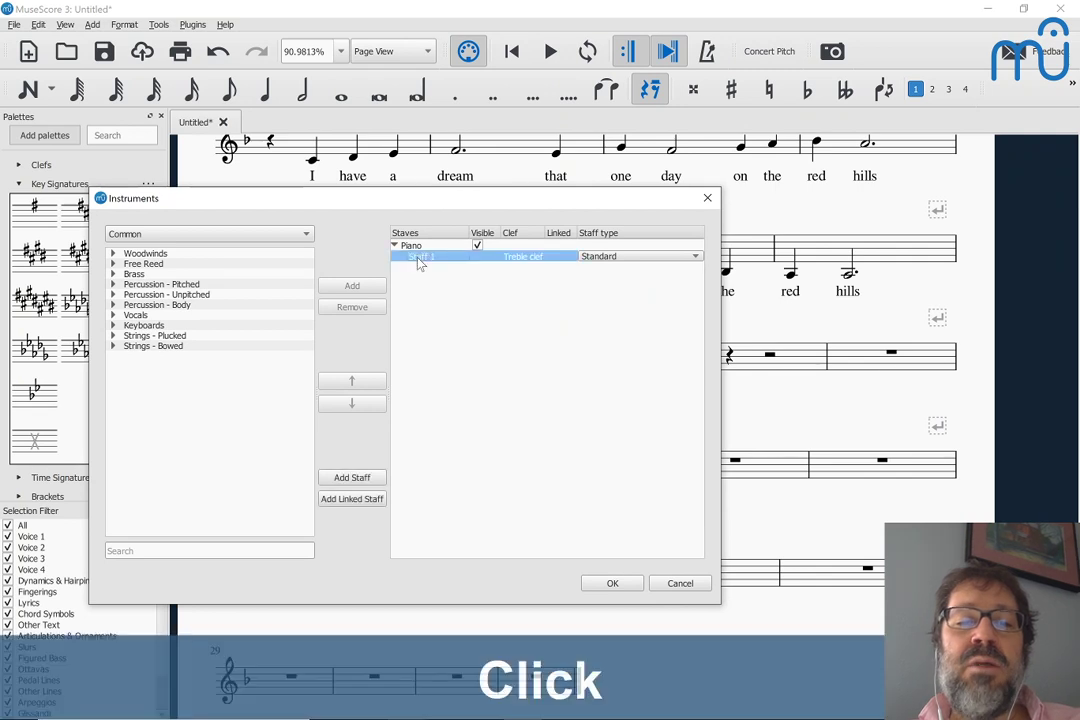
pyautogui.click(352, 478)
pyautogui.click(597, 589)
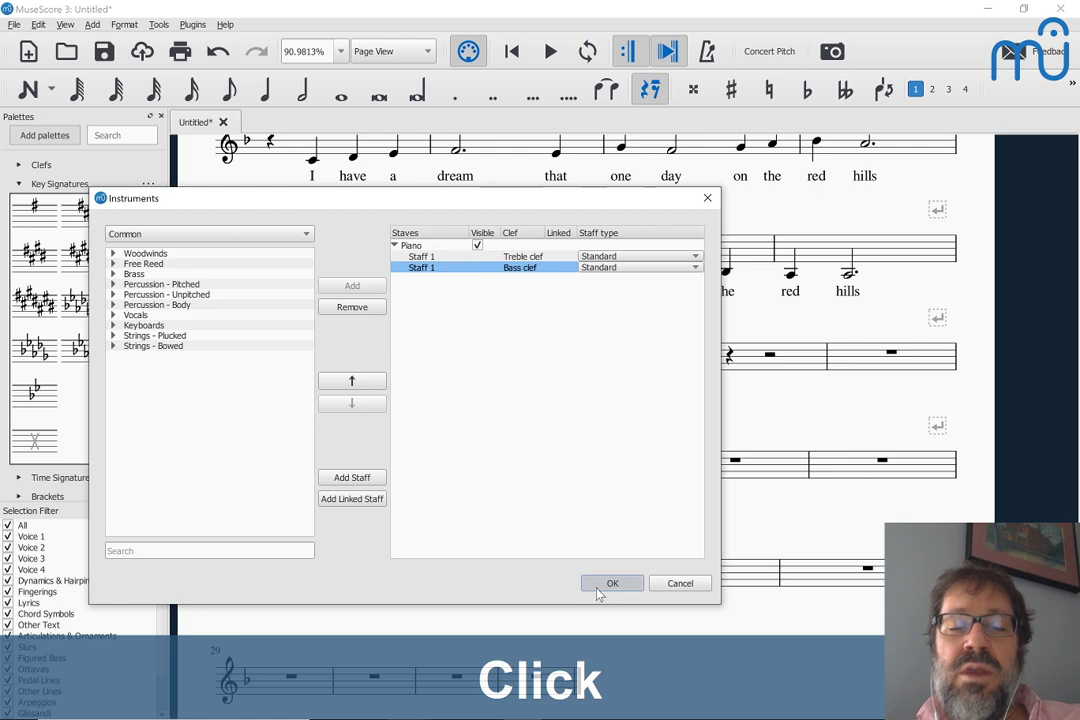
# Enter a whole-note middle C in the treble staff of measure twenty-five.
pyautogui.scroll(-3, 443, 530)
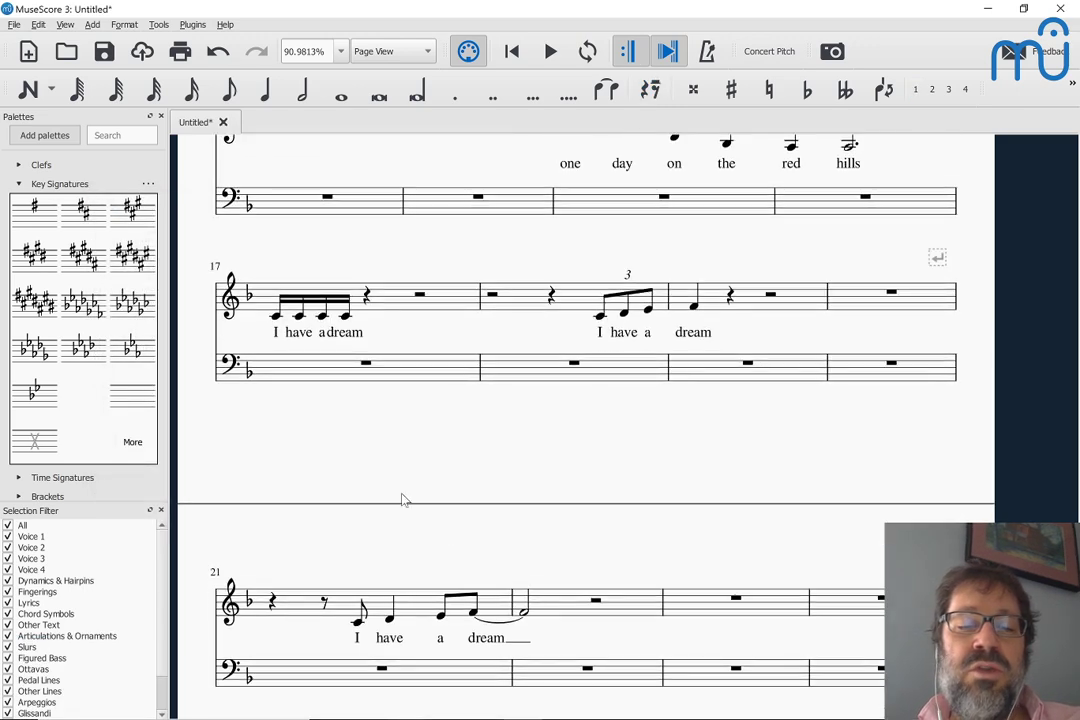
pyautogui.scroll(-3, 403, 499)
pyautogui.click(346, 476)
pyautogui.press('n')
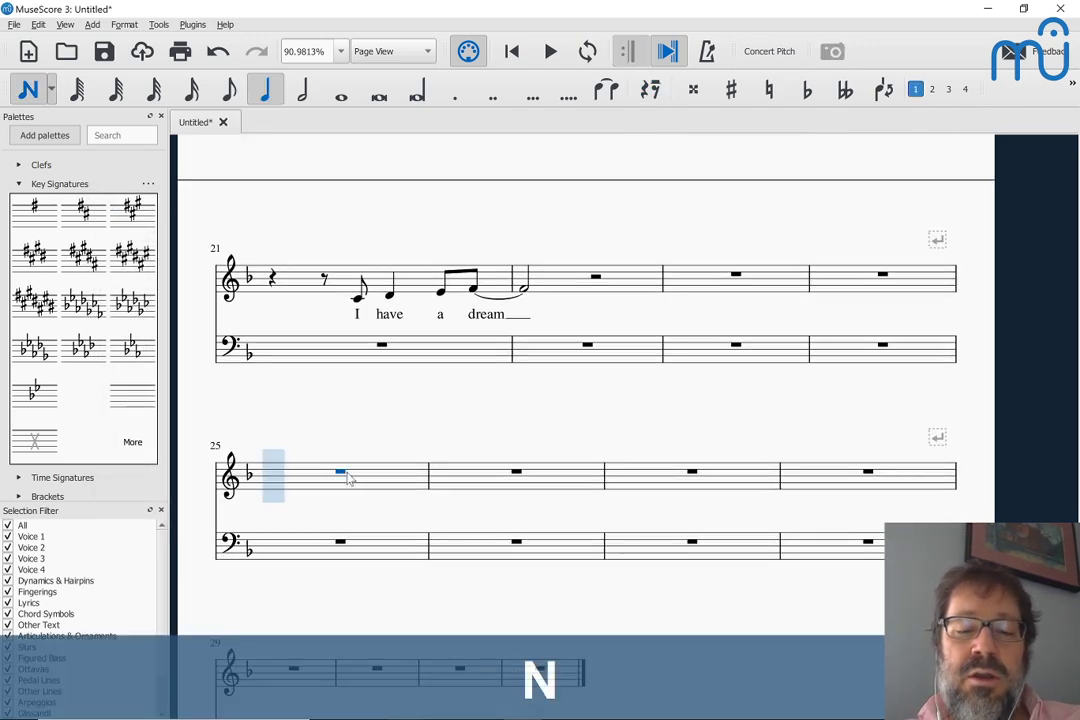
pyautogui.press('5')
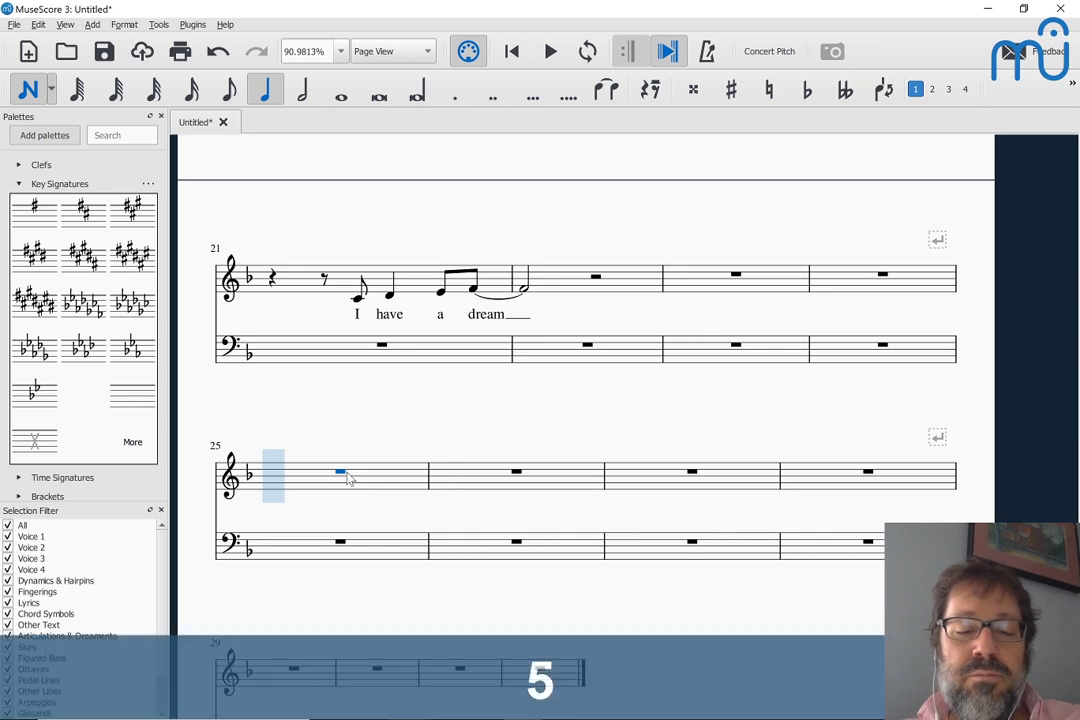
pyautogui.press('6')
pyautogui.press('7')
pyautogui.press('c')
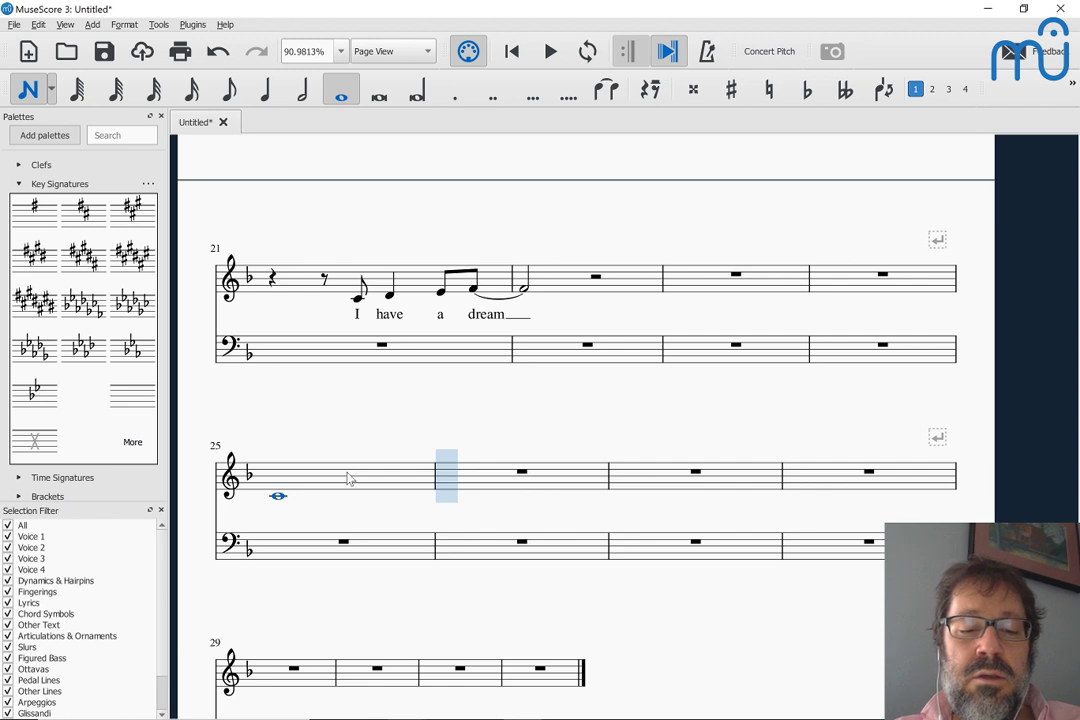
# Enter a dotted half-note D at the start of measure twenty-six.
pyautogui.press('6')
pyautogui.press('d')
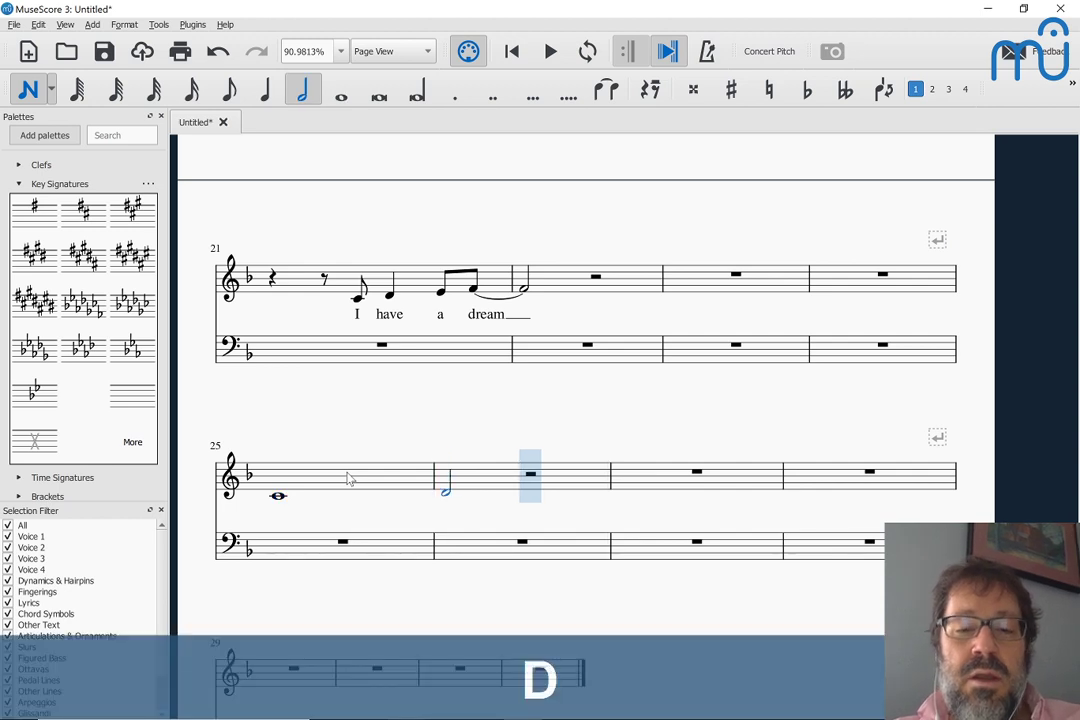
pyautogui.hotkey('shift', 'w')
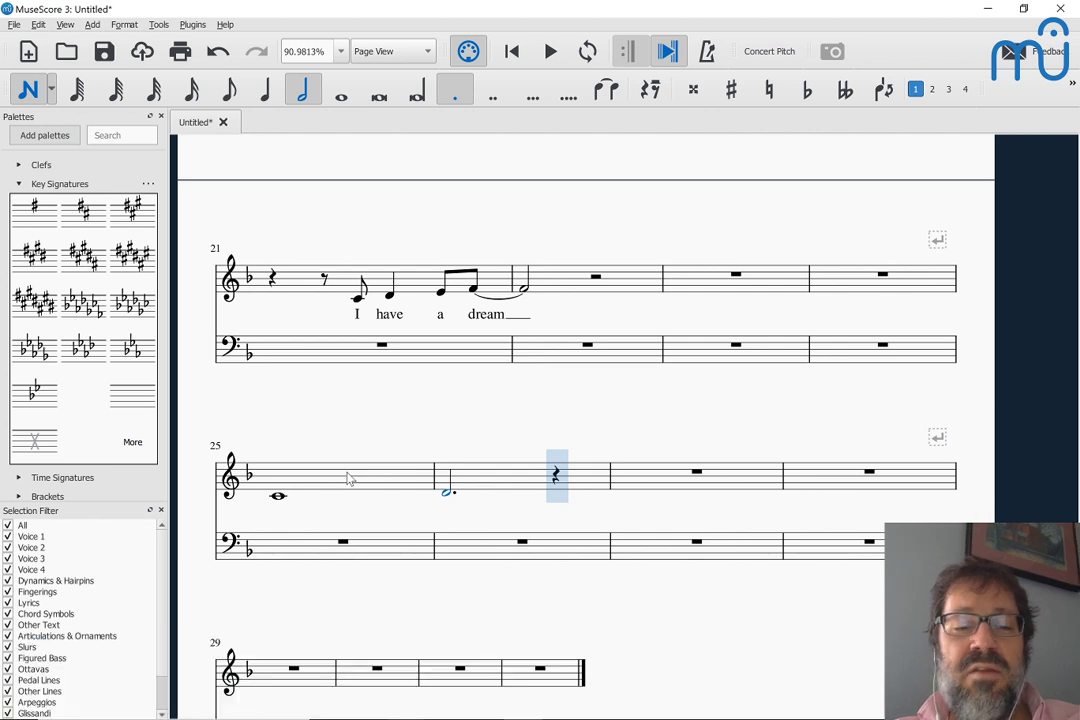
# Clear the treble staff of measure twenty-six, keeping the whole-note C in measure twenty-five.
pyautogui.press('Escape')
pyautogui.press('Left')
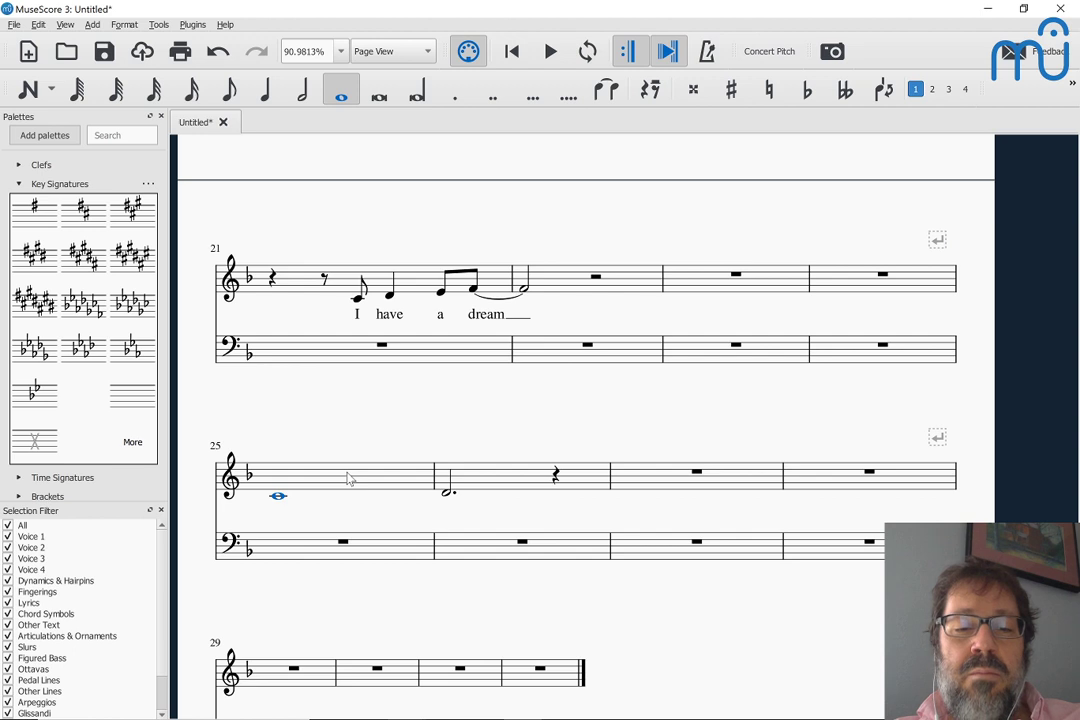
pyautogui.press('Delete')
pyautogui.hotkey('ctrl', 'z')
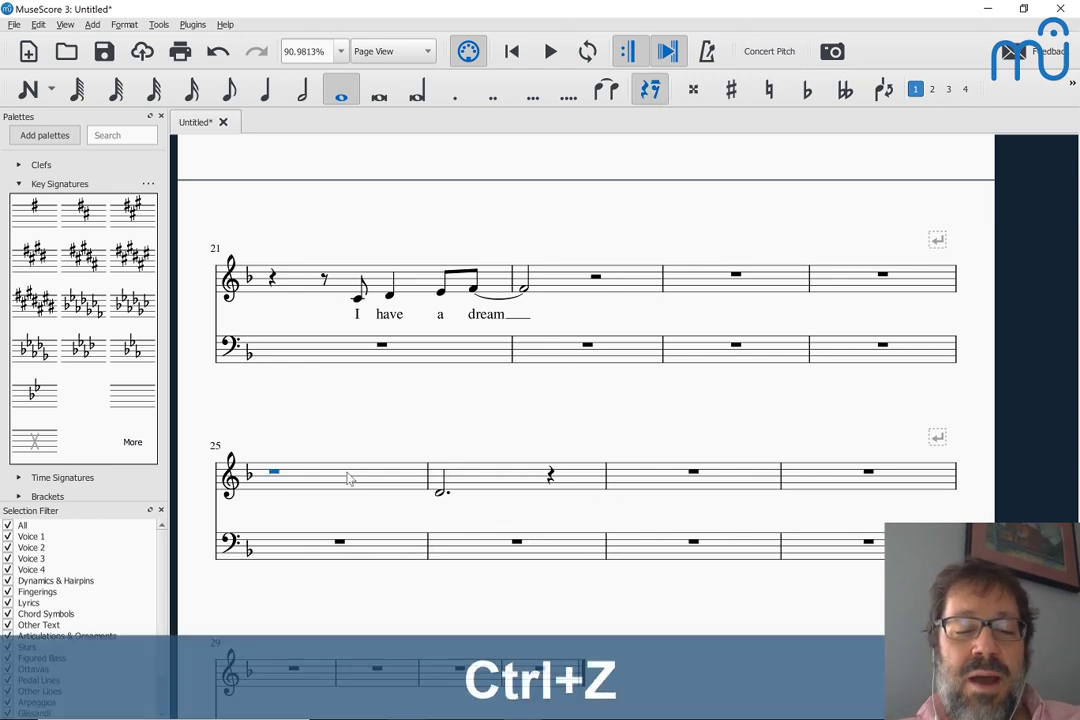
pyautogui.click(478, 479)
pyautogui.press('Delete')
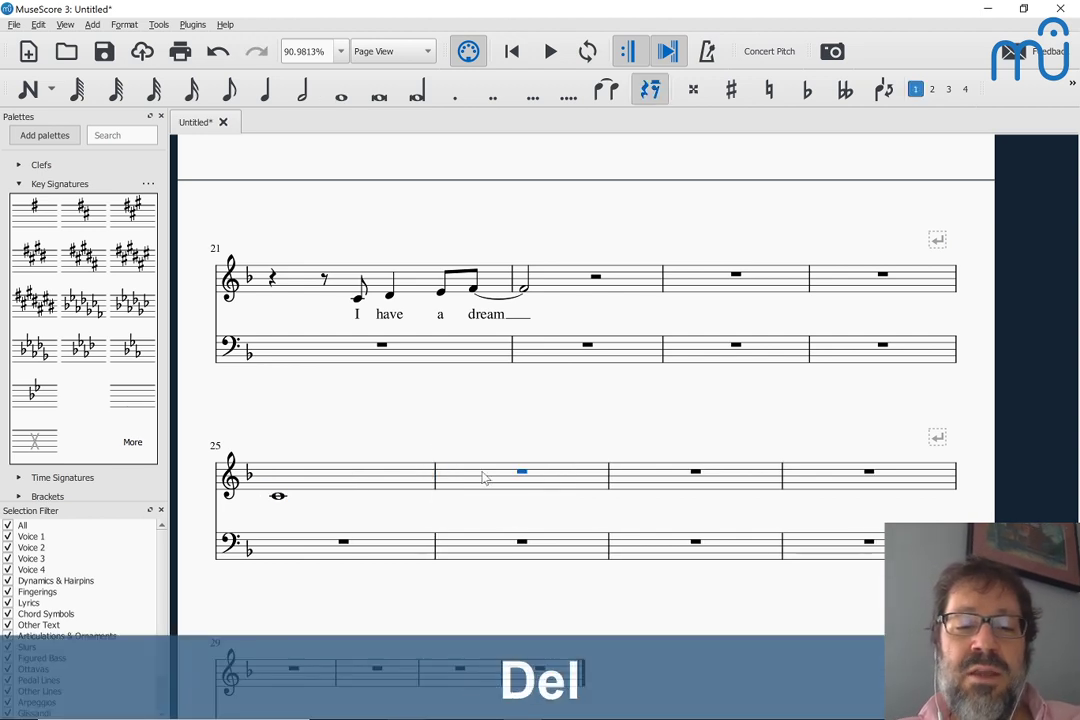
# Fill the treble staff of measure twenty-six with a quarter-note D, a half-note middle C and a quarter-note middle C.
pyautogui.click(475, 481)
pyautogui.press('n')
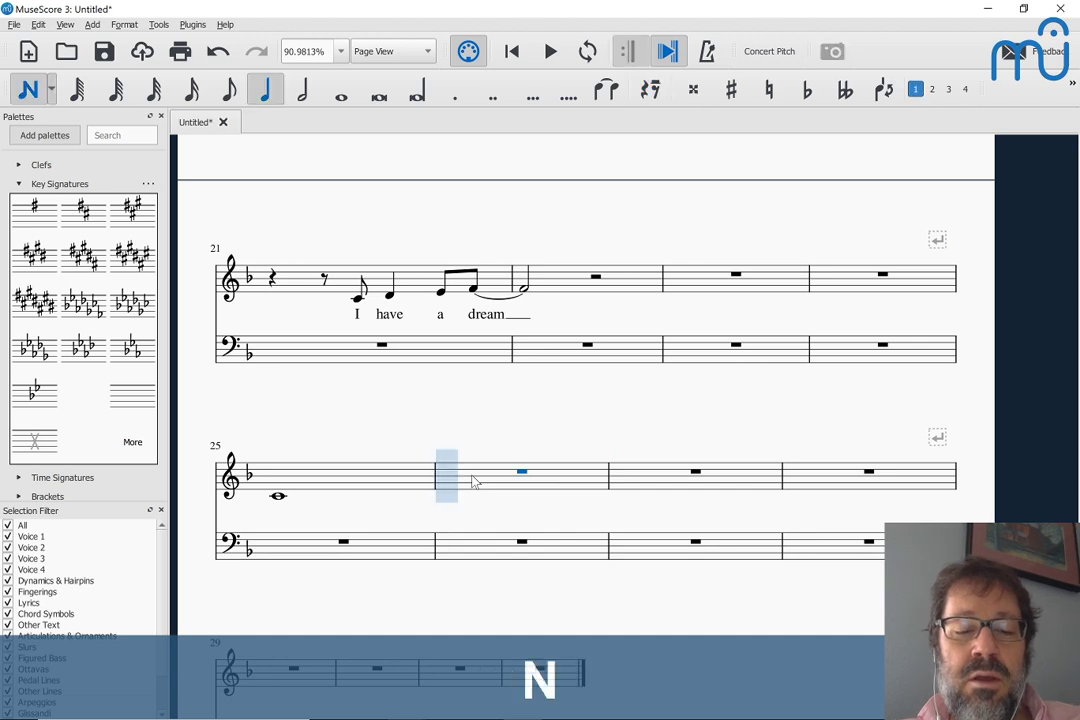
pyautogui.press('6')
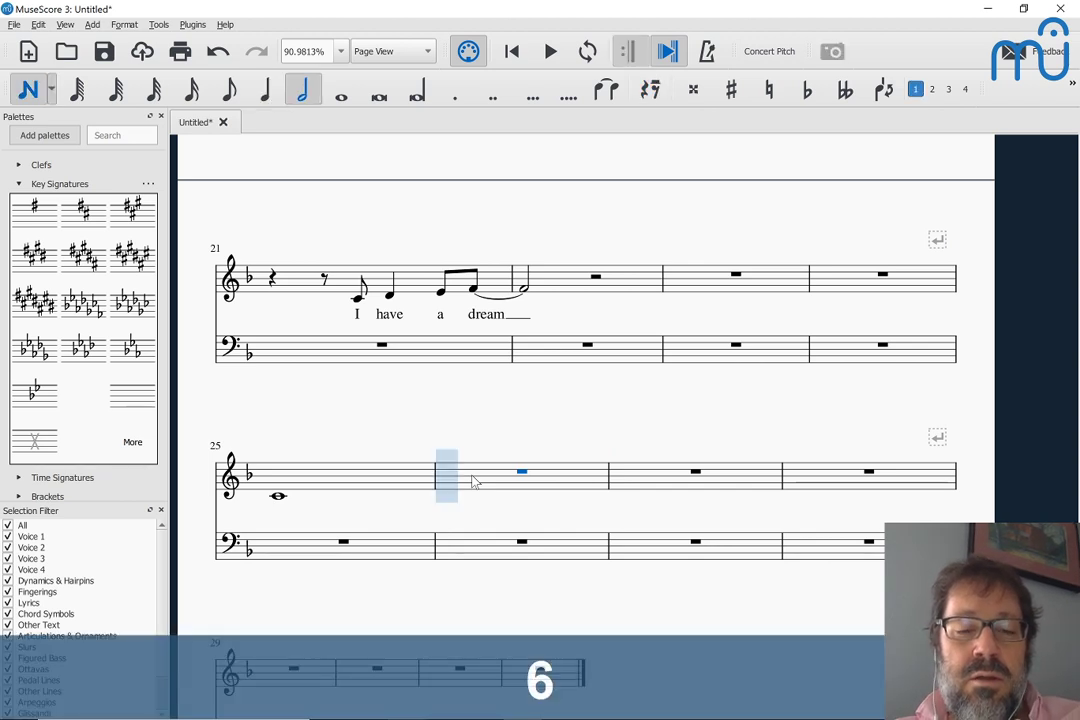
pyautogui.press('5')
pyautogui.press('d')
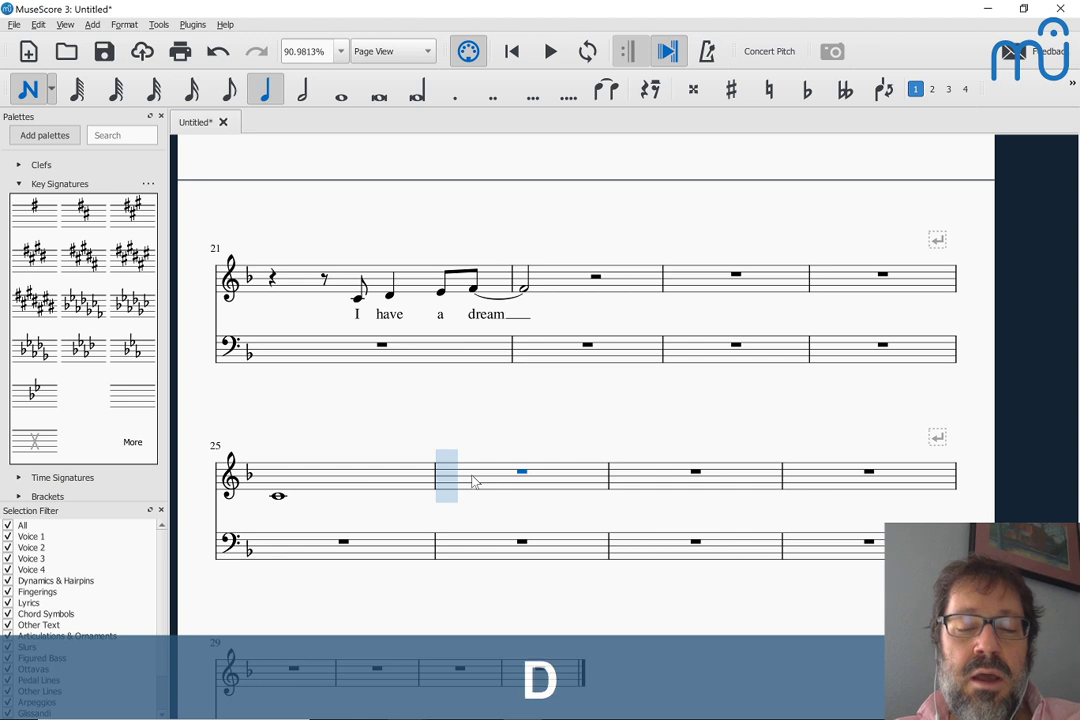
pyautogui.press('6')
pyautogui.press('c')
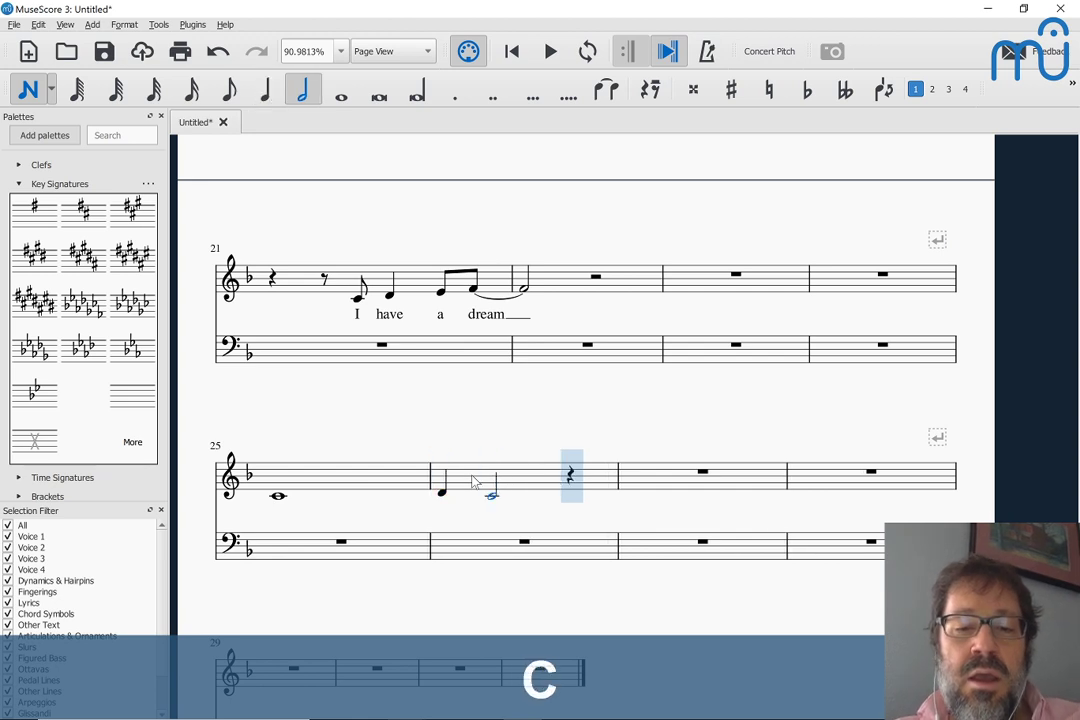
pyautogui.hotkey('shift', 'w')
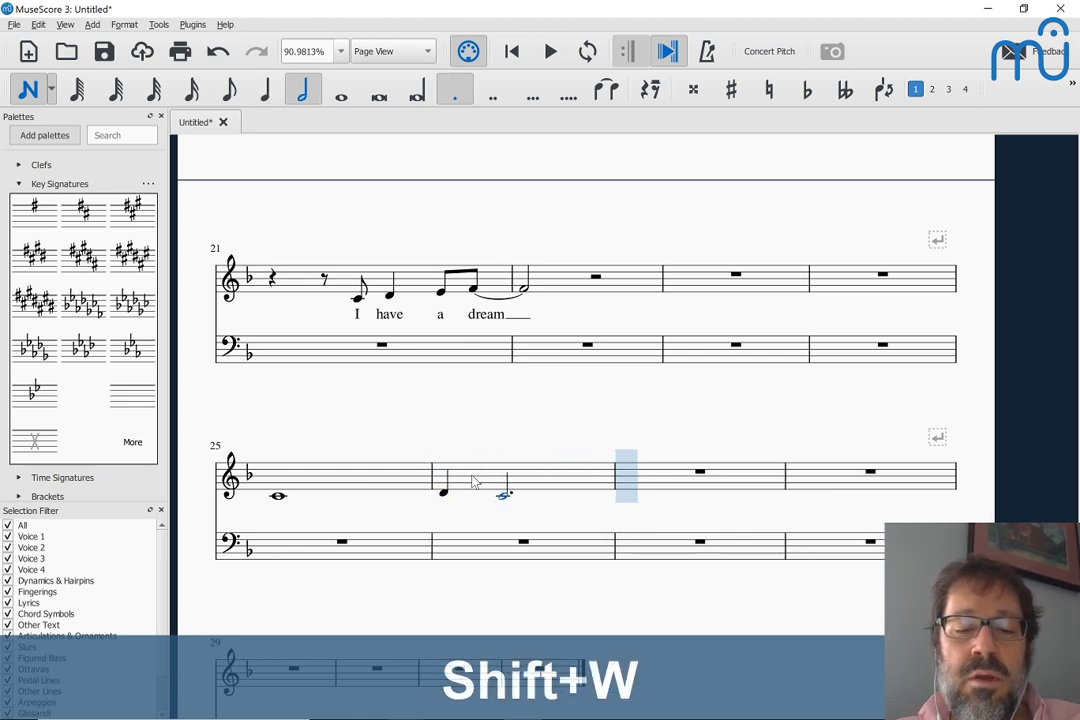
pyautogui.hotkey('ctrl', 'z')
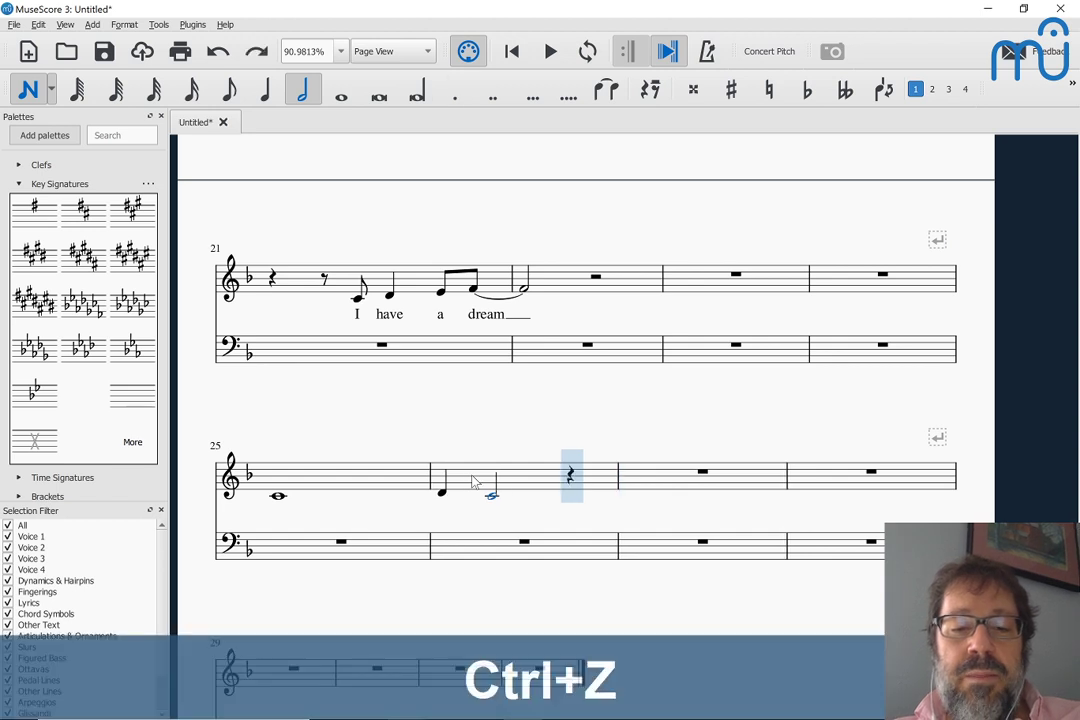
pyautogui.press('5')
pyautogui.press('c')
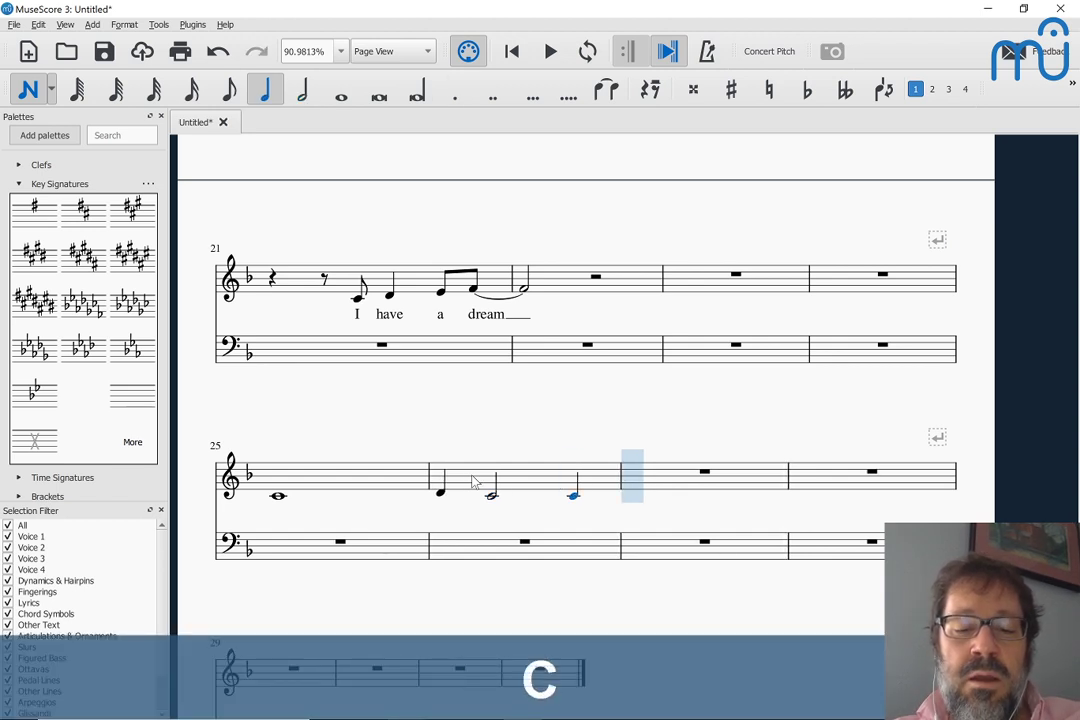
# Fill the treble staff of measure twenty-seven with a dotted half-note F and a quarter-note G.
pyautogui.press('7')
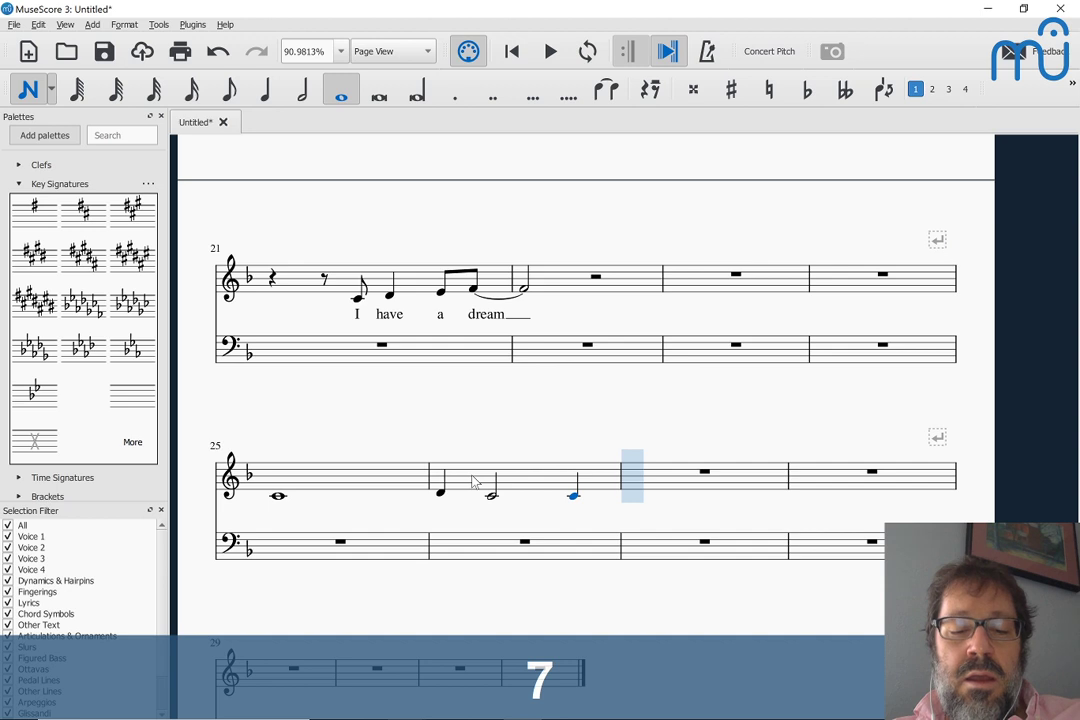
pyautogui.press('6')
pyautogui.press('.')
pyautogui.press('f')
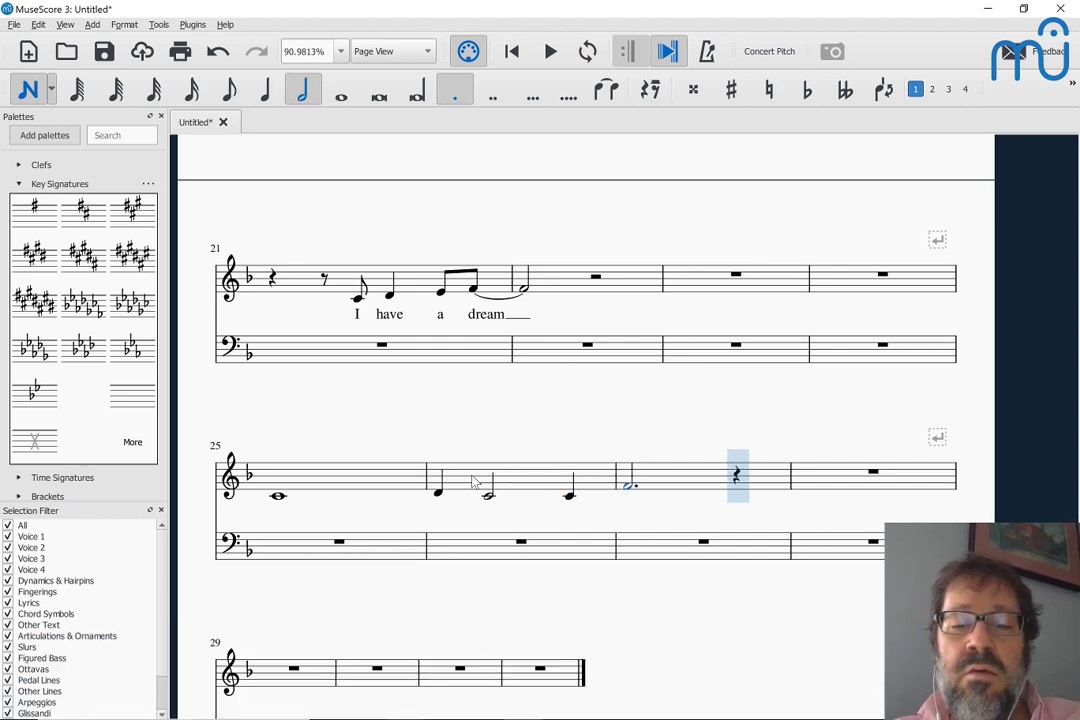
pyautogui.press('5')
pyautogui.press('g')
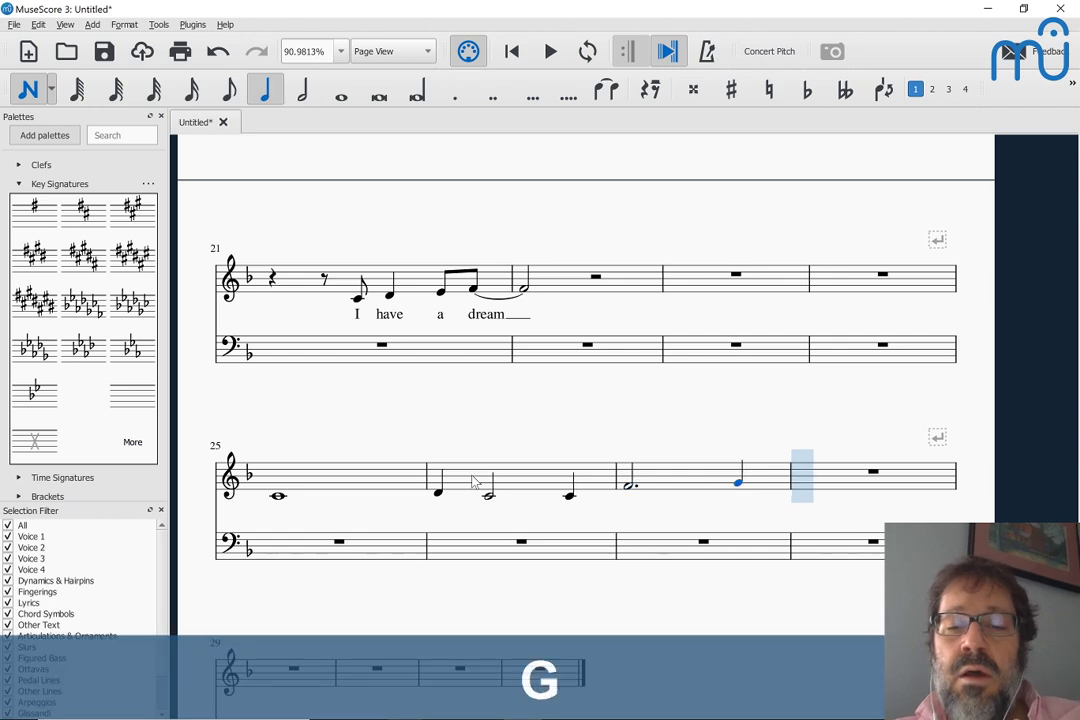
# Enter a whole-note A in the treble staff of measure twenty-eight and leave note input.
pyautogui.press('6')
pyautogui.press('7')
pyautogui.press('a')
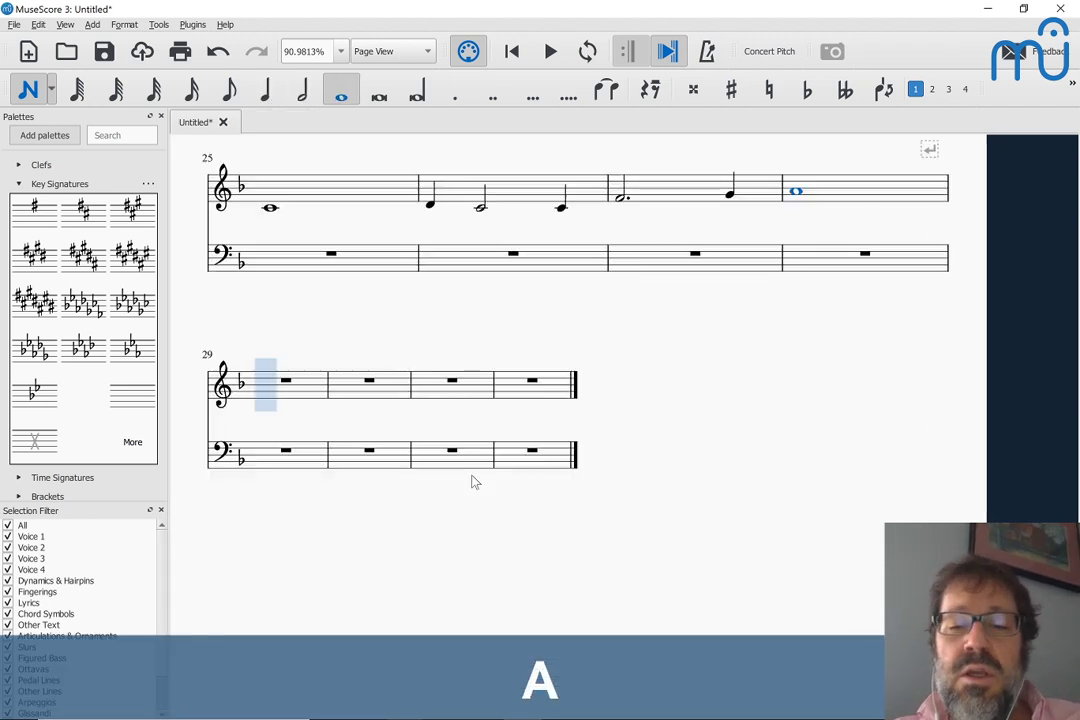
pyautogui.press('Escape')
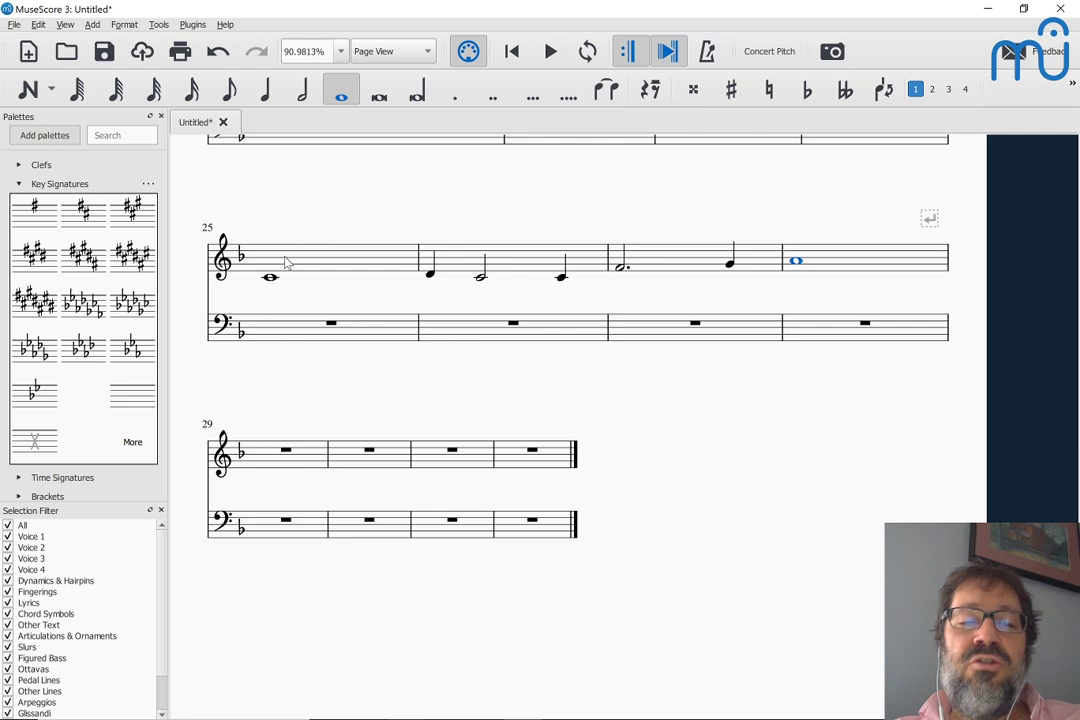
# Play back the new phrase from the whole-note C in measure twenty-five and stop at its end.
pyautogui.click(270, 277)
pyautogui.press('space')
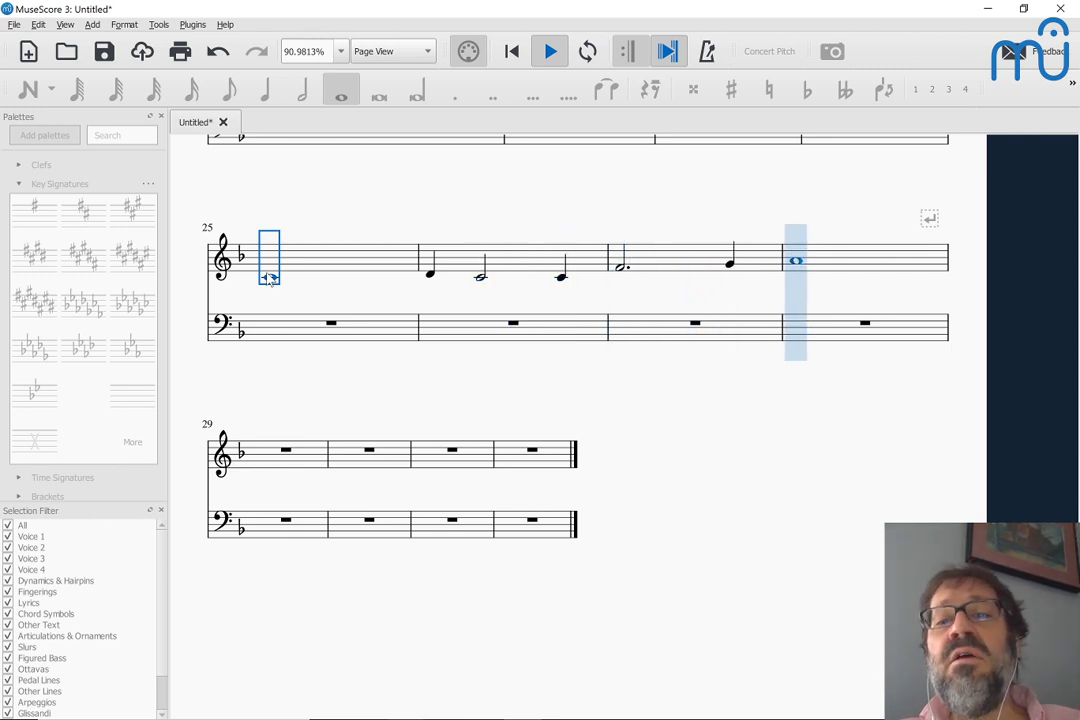
pyautogui.press('space')
pyautogui.click(330, 273)
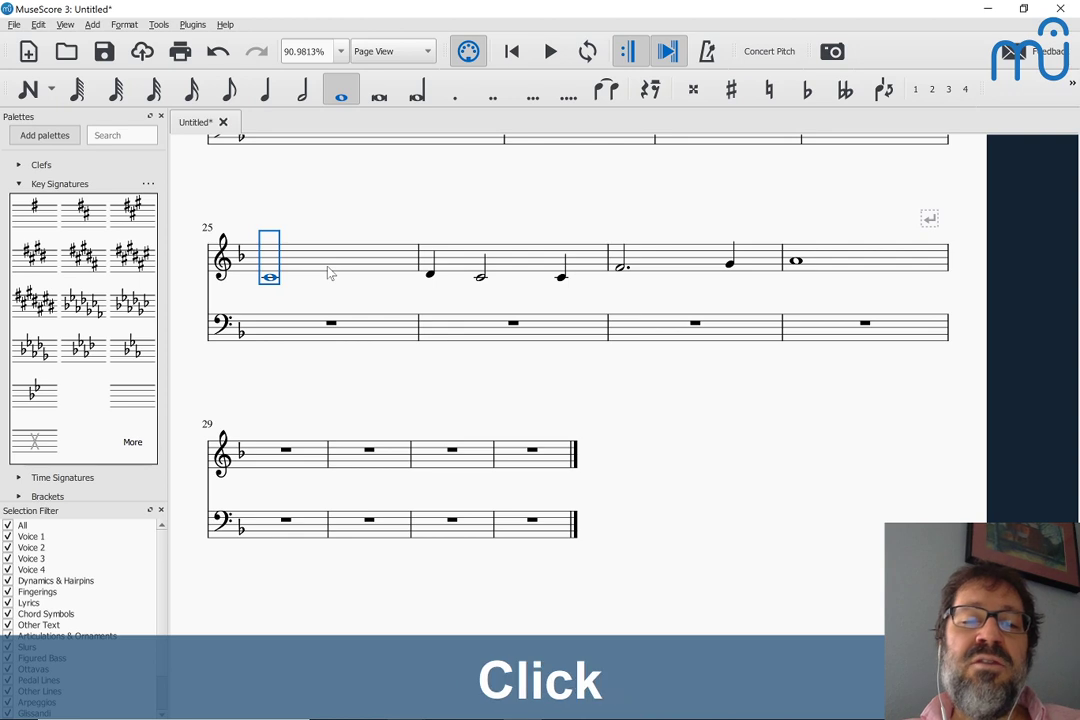
# Enter a half rest at the start of measure twenty-five in the bass staff and leave note input.
pyautogui.click(306, 333)
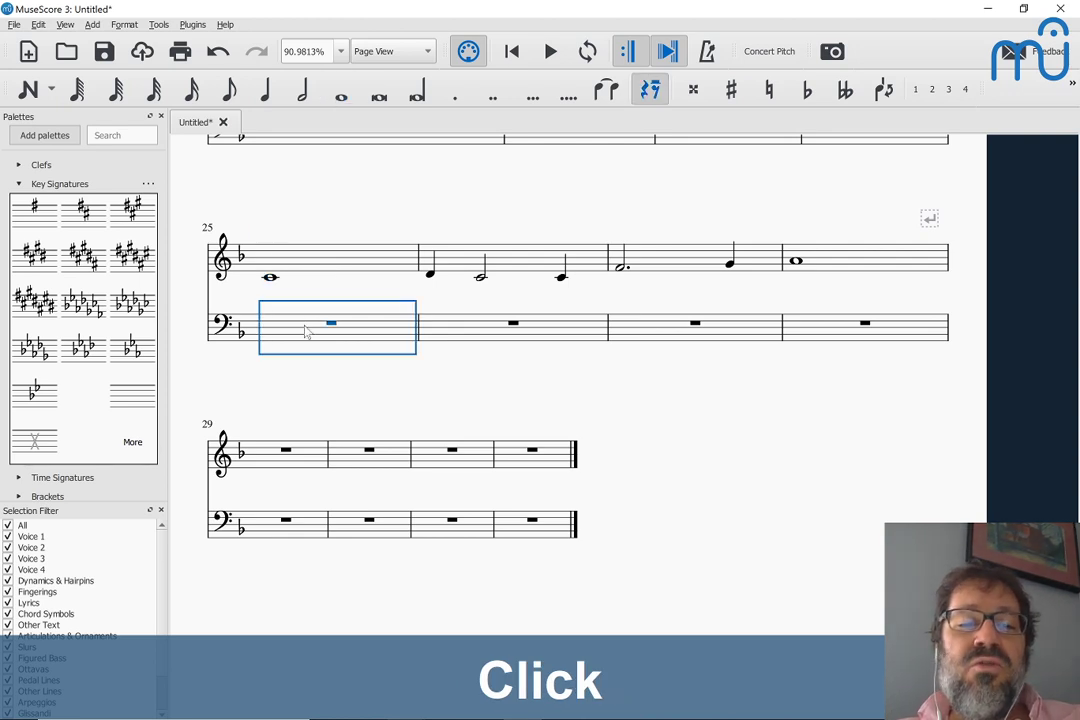
pyautogui.press('n')
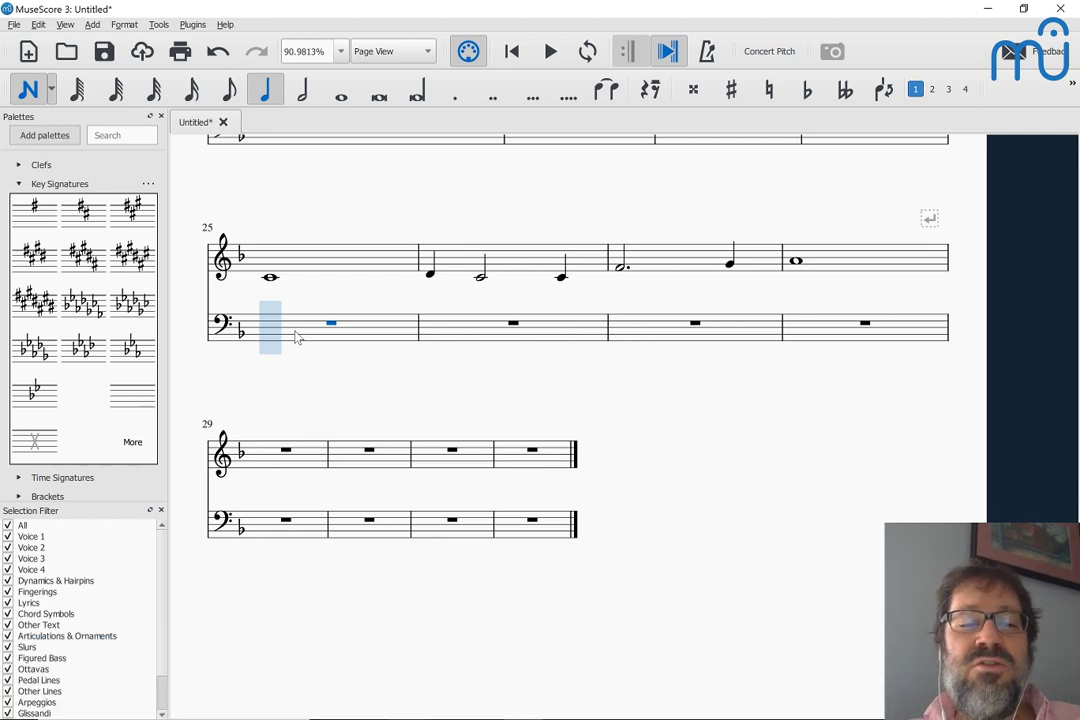
pyautogui.click(307, 332)
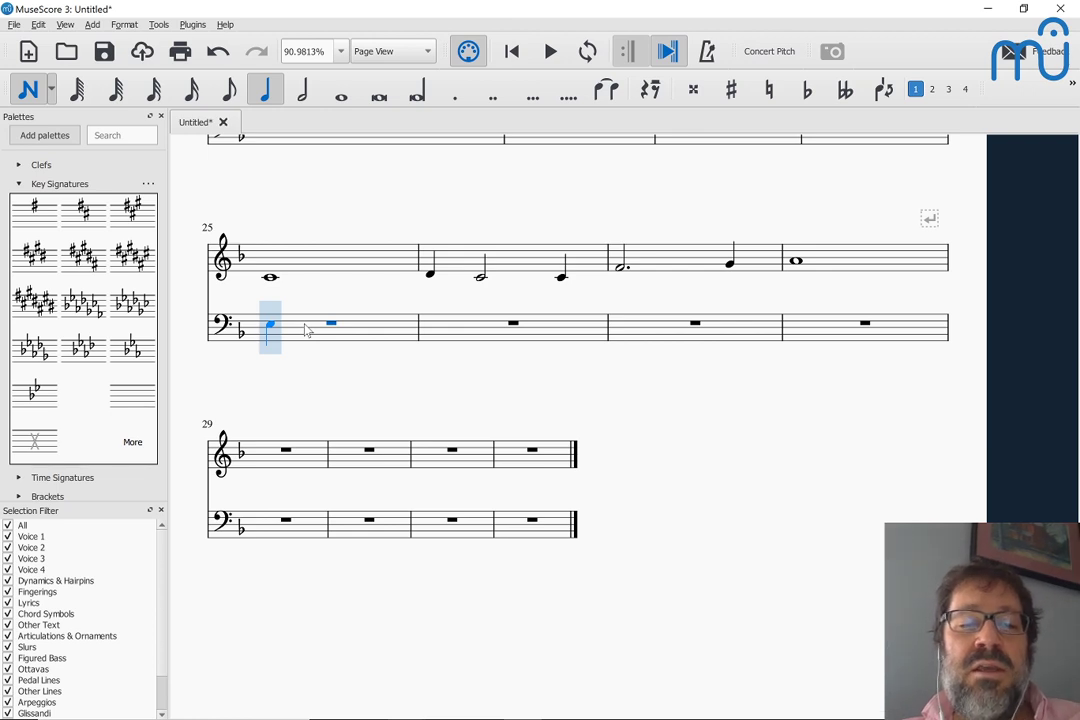
pyautogui.press('Escape')
pyautogui.press('n')
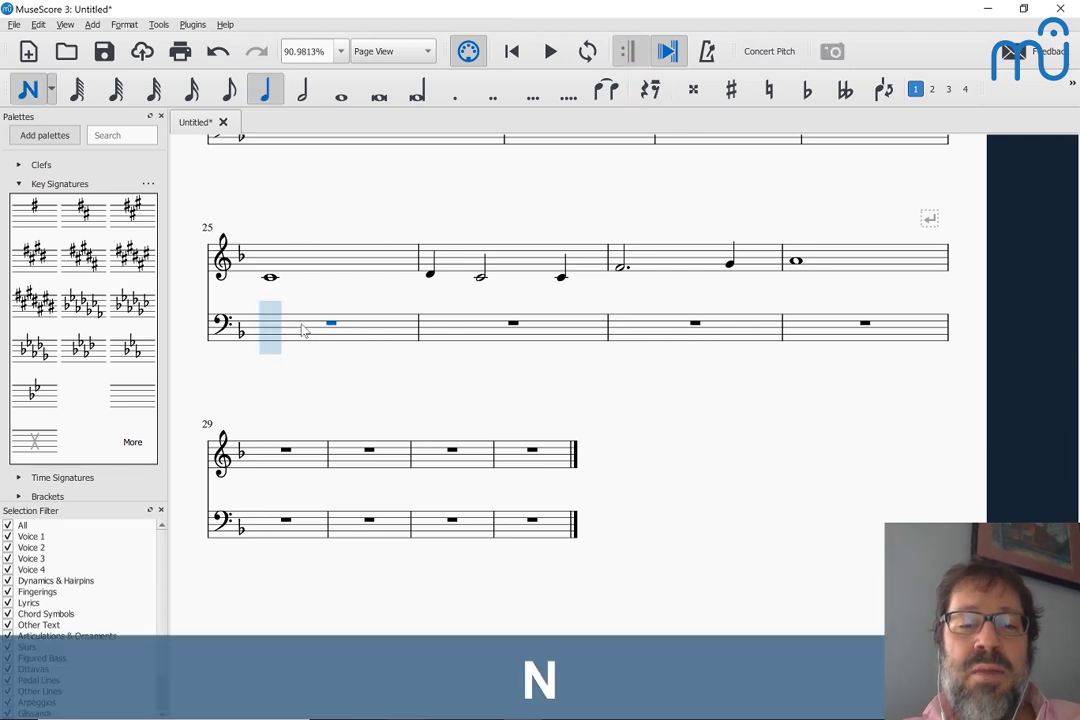
pyautogui.press('6')
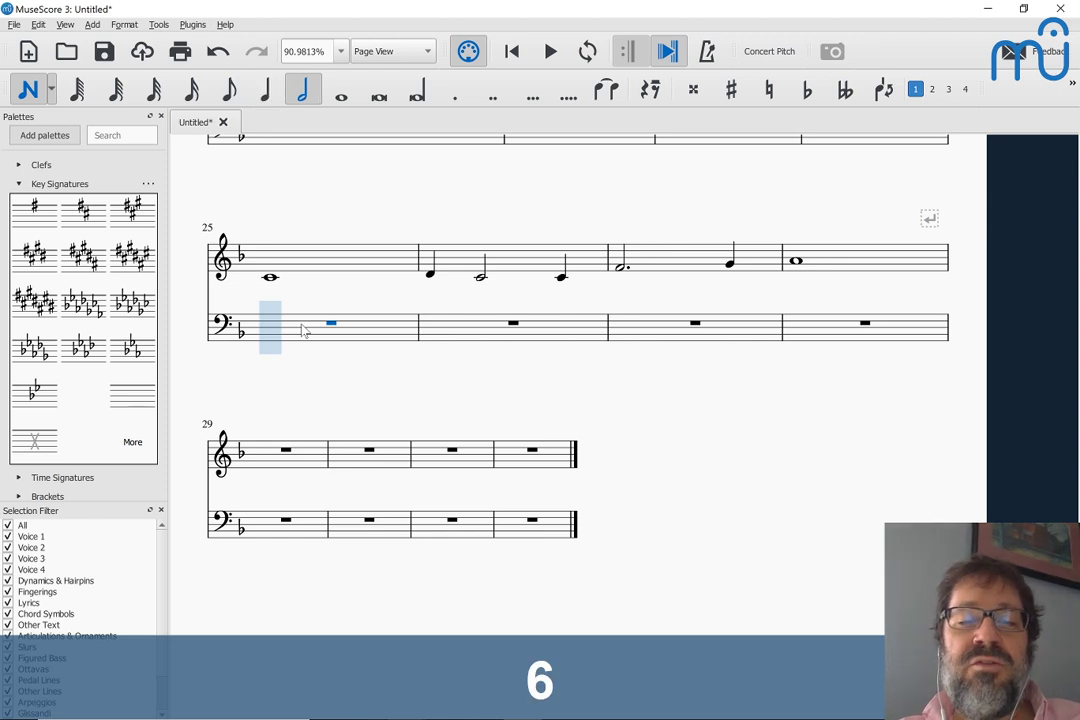
pyautogui.press('-')
pyautogui.press('6')
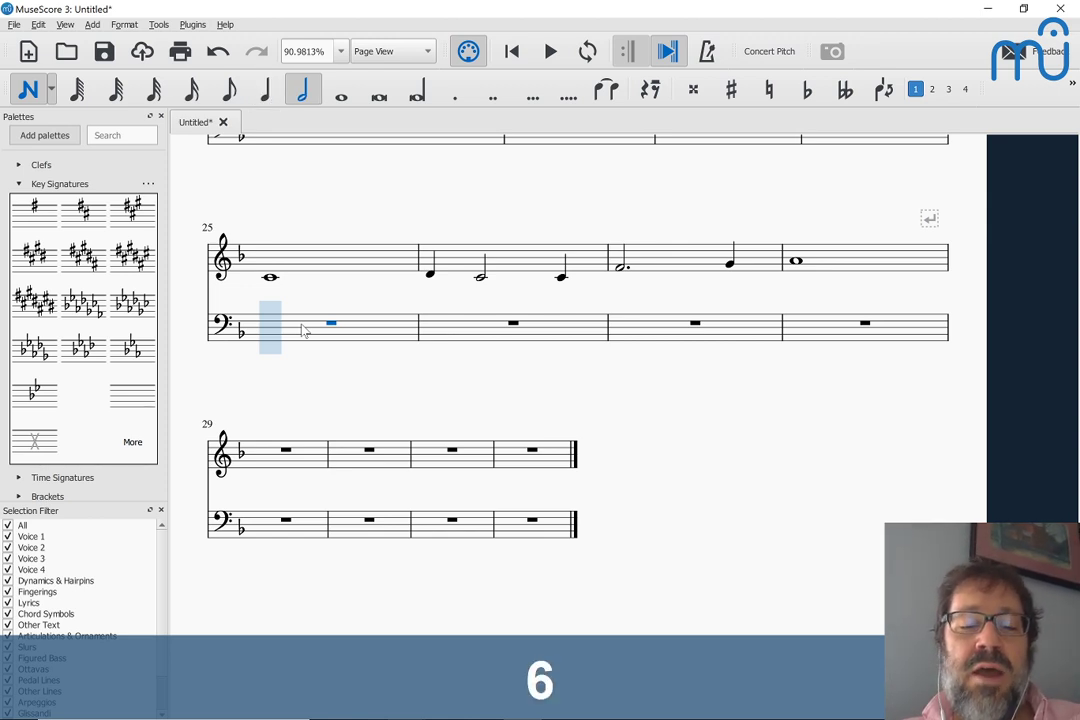
pyautogui.press('0')
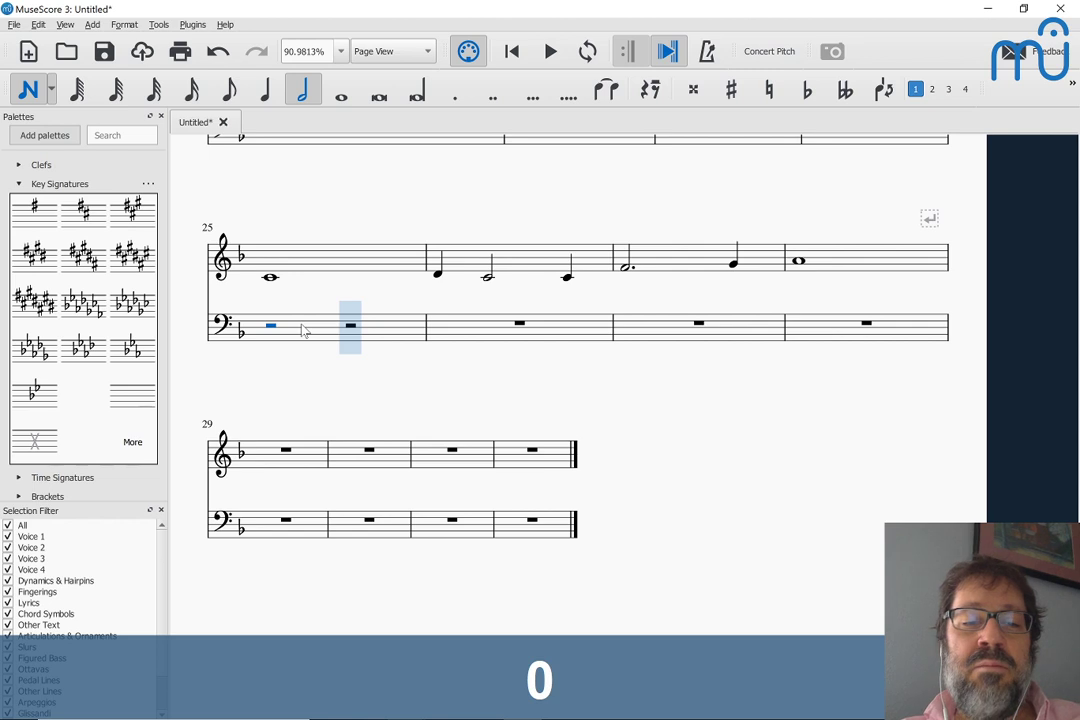
pyautogui.press('Escape')
pyautogui.click(271, 292)
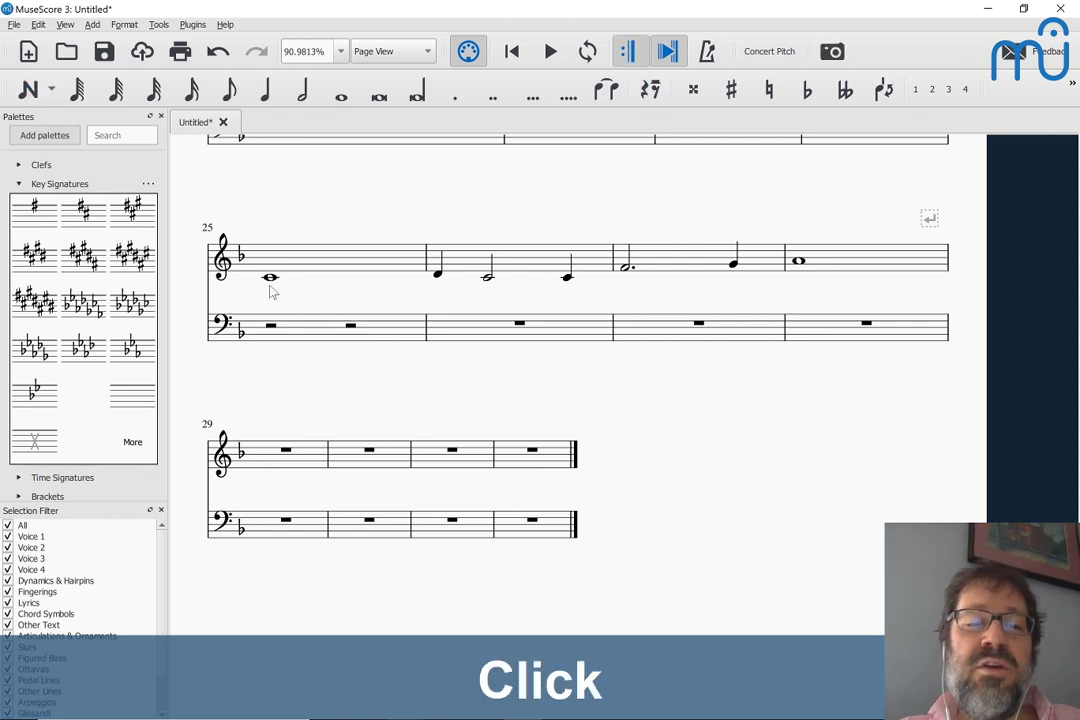
# Copy the treble-staff phrase from the whole-note C in measure twenty-five through the whole-note A in measure twenty-eight.
pyautogui.click(270, 280)
pyautogui.hotkey('shift', 'Right')
pyautogui.hotkey('shift', 'Right')
pyautogui.hotkey('shift', 'Right')
pyautogui.hotkey('shift', 'Right')
pyautogui.hotkey('shift', 'Right')
pyautogui.hotkey('shift', 'Right')
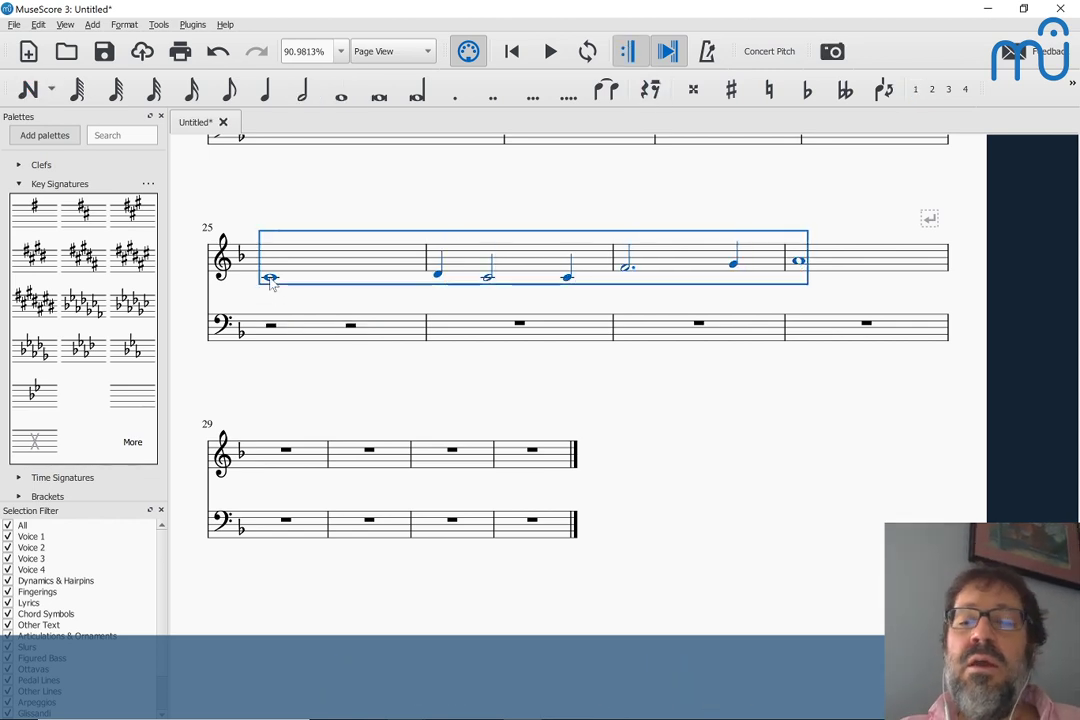
pyautogui.hotkey('ctrl', 'c')
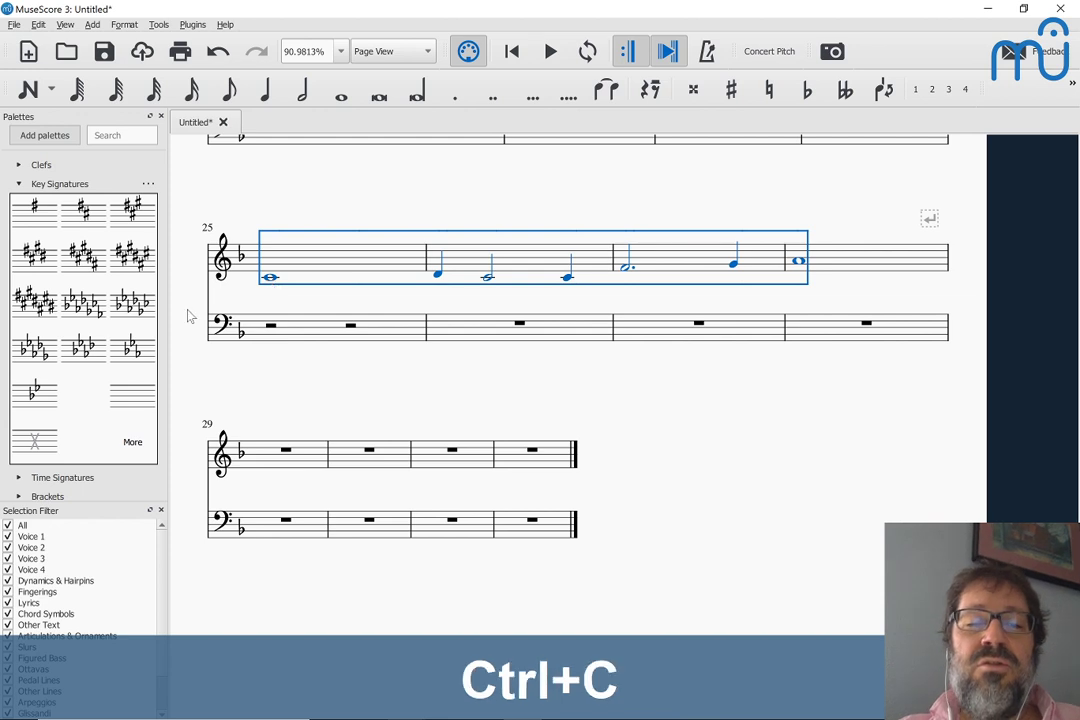
# Paste the copied phrase at the second half rest of measure twenty-five in the bass staff and lower it by an octave.
pyautogui.click(352, 337)
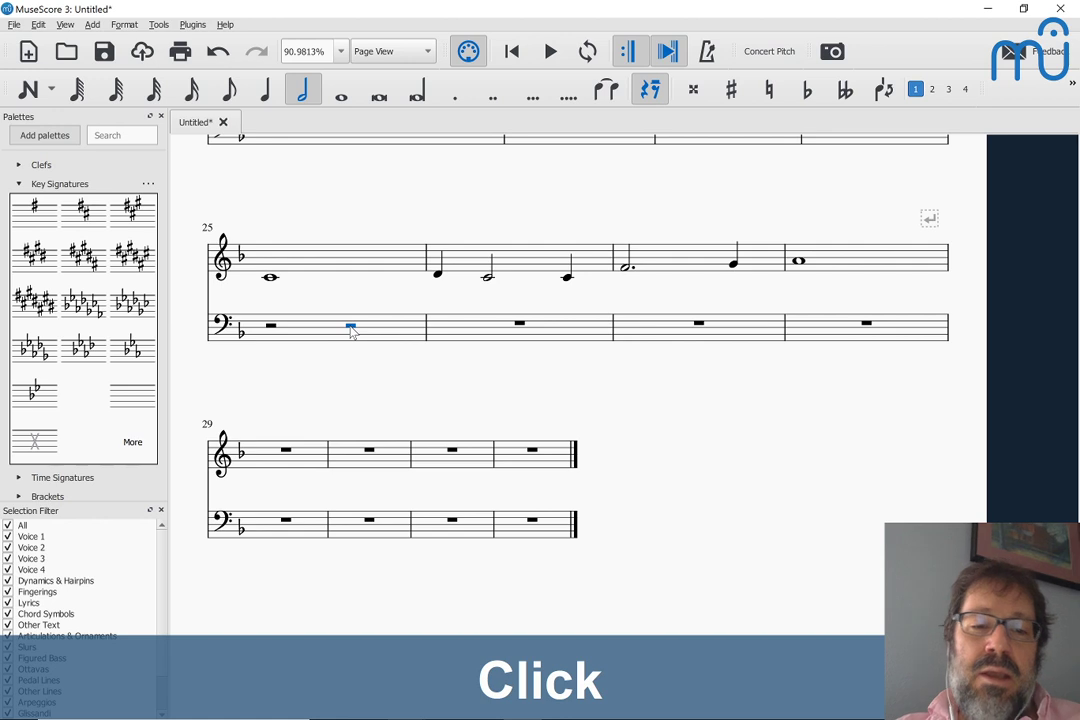
pyautogui.hotkey('ctrl', 'v')
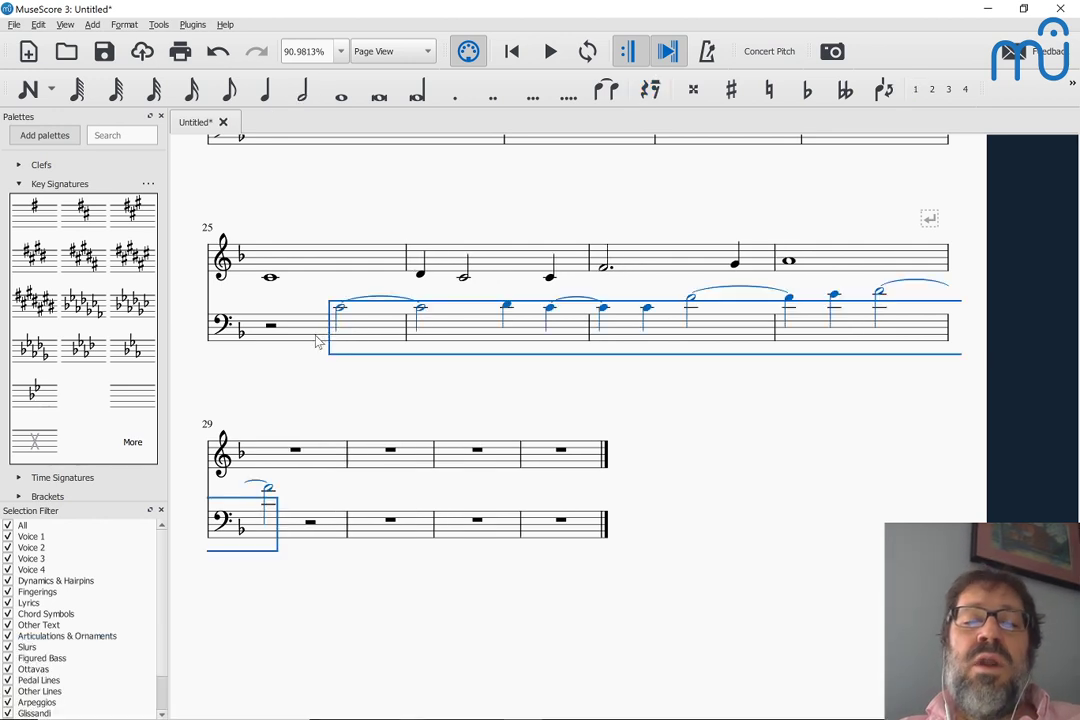
pyautogui.hotkey('ctrl', 'Down')
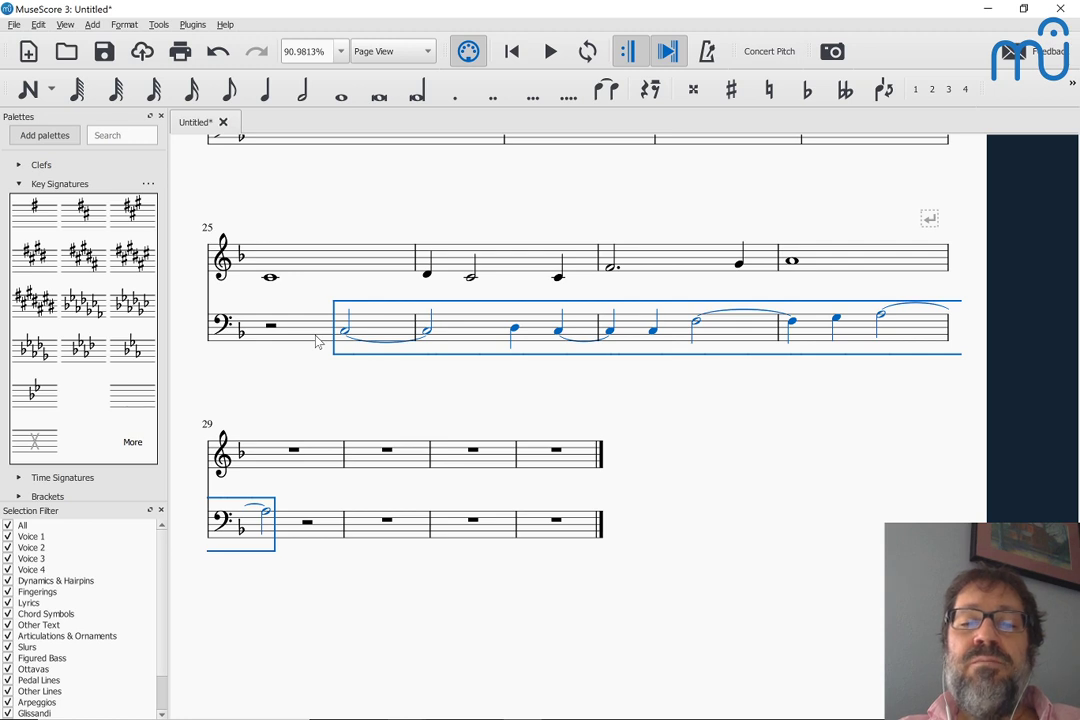
# Play back the melody with the octave-lower imitation from the whole-note C in measure twenty-five and stop during the phrase.
pyautogui.click(271, 280)
pyautogui.press('space')
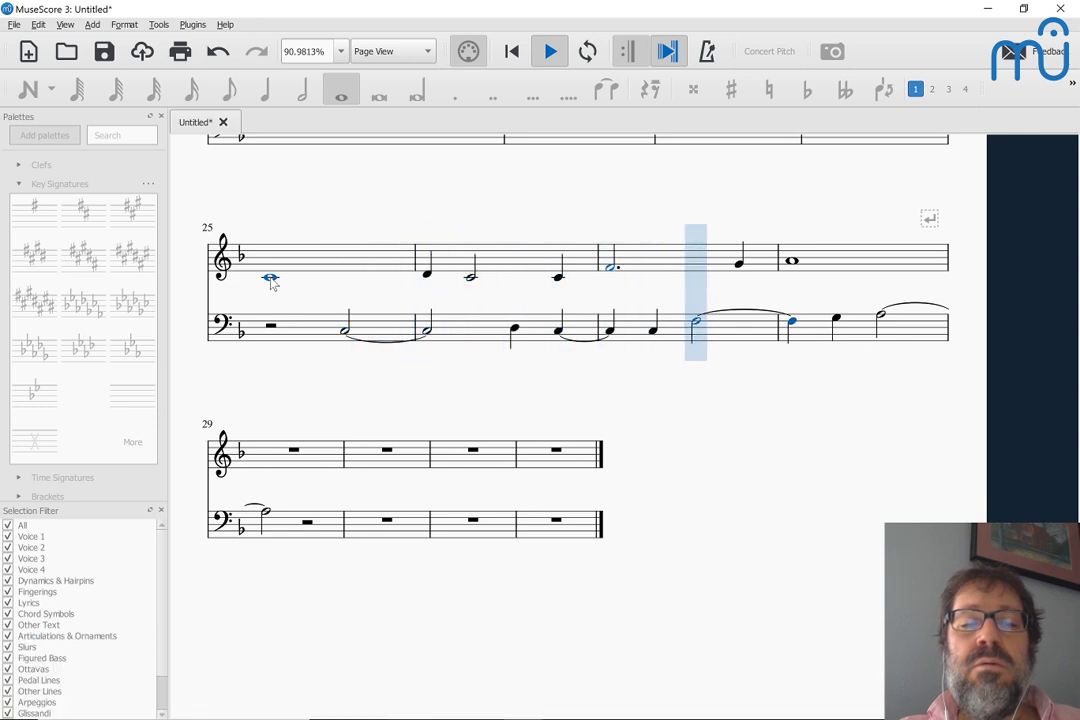
pyautogui.press('space')
# Undo the octave shift and the paste in the bass staff.
pyautogui.click(296, 328)
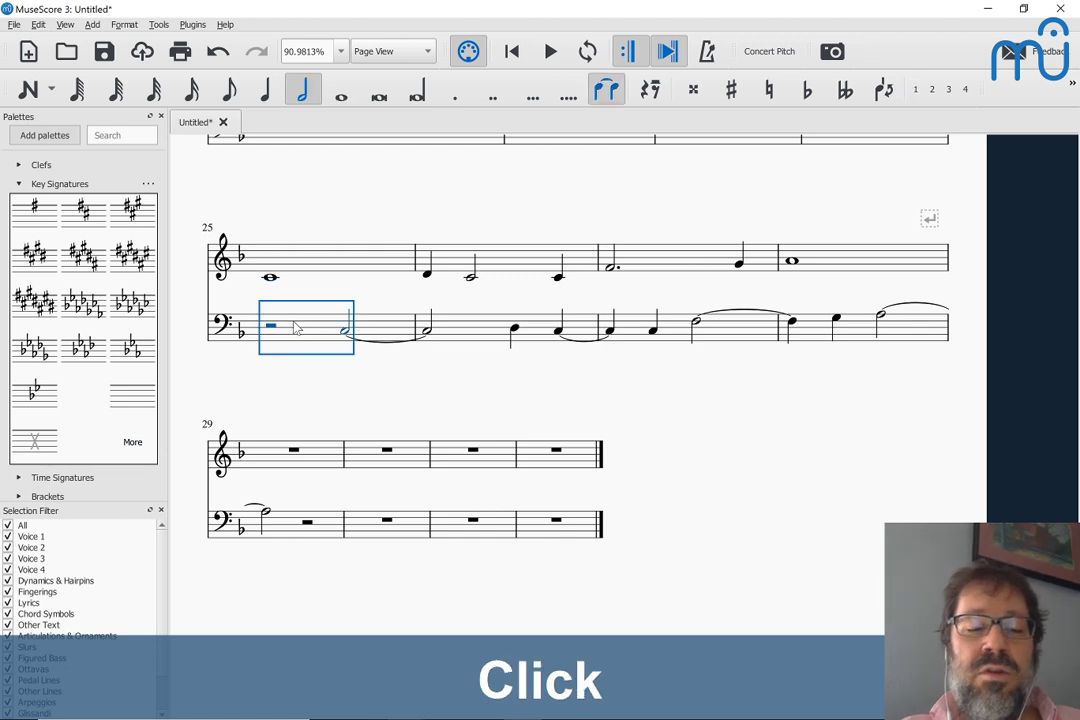
pyautogui.hotkey('ctrl', 'z')
pyautogui.hotkey('ctrl', 'z')
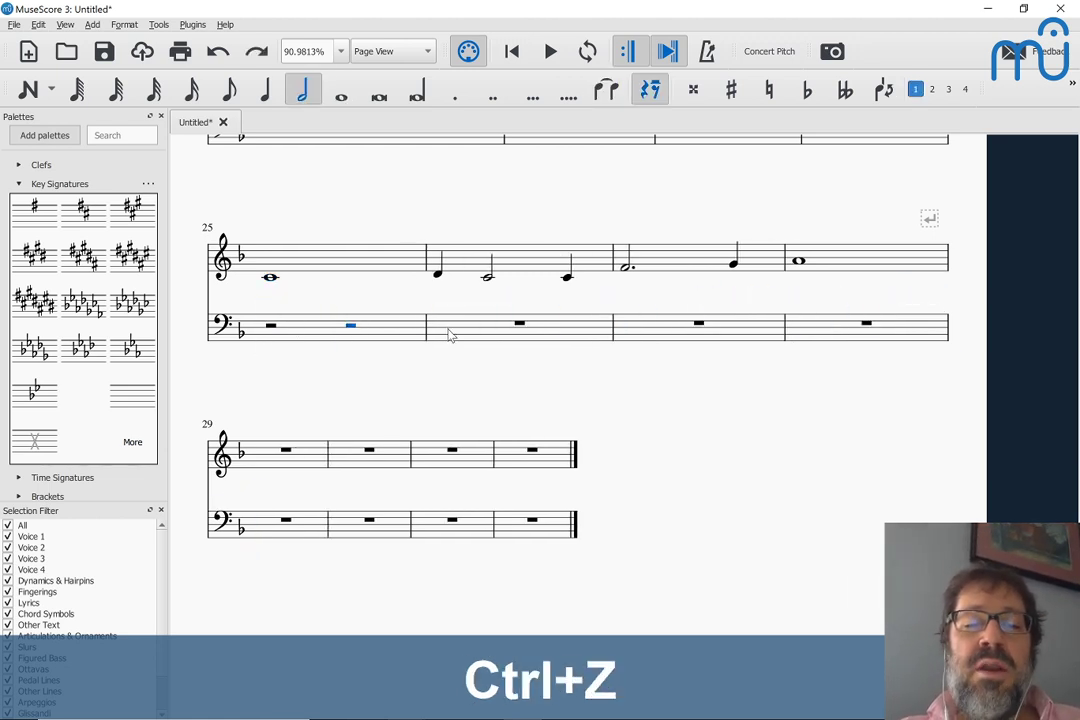
# Raise the half-note C in the treble staff of measure twenty-six to E.
pyautogui.click(449, 335)
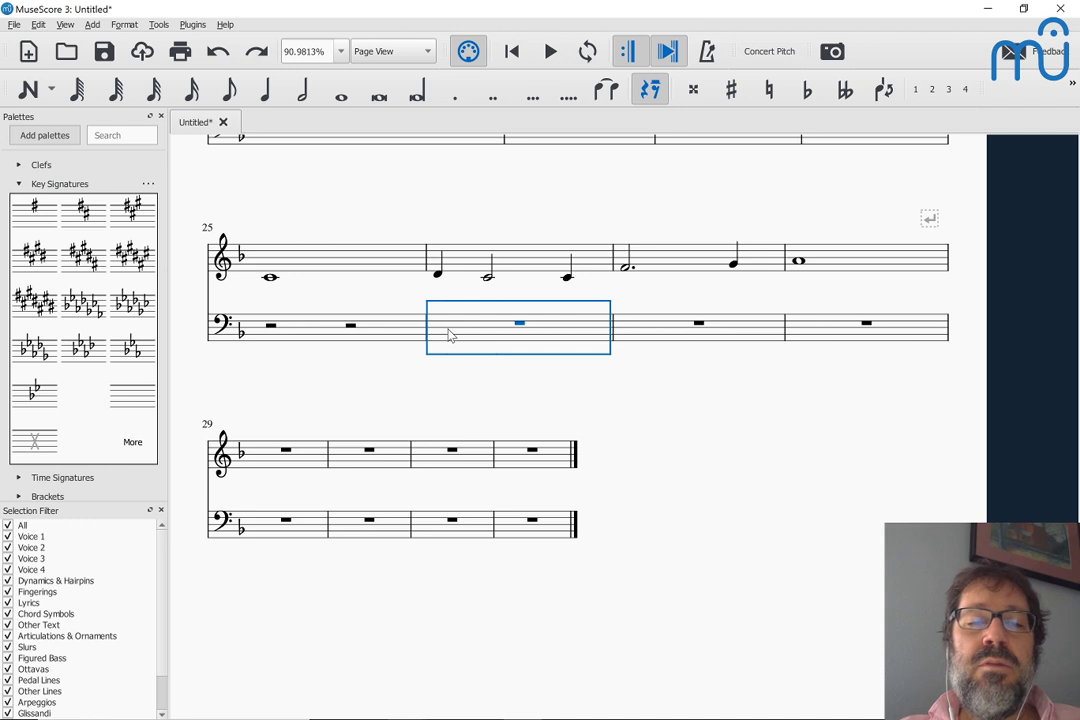
pyautogui.click(489, 280)
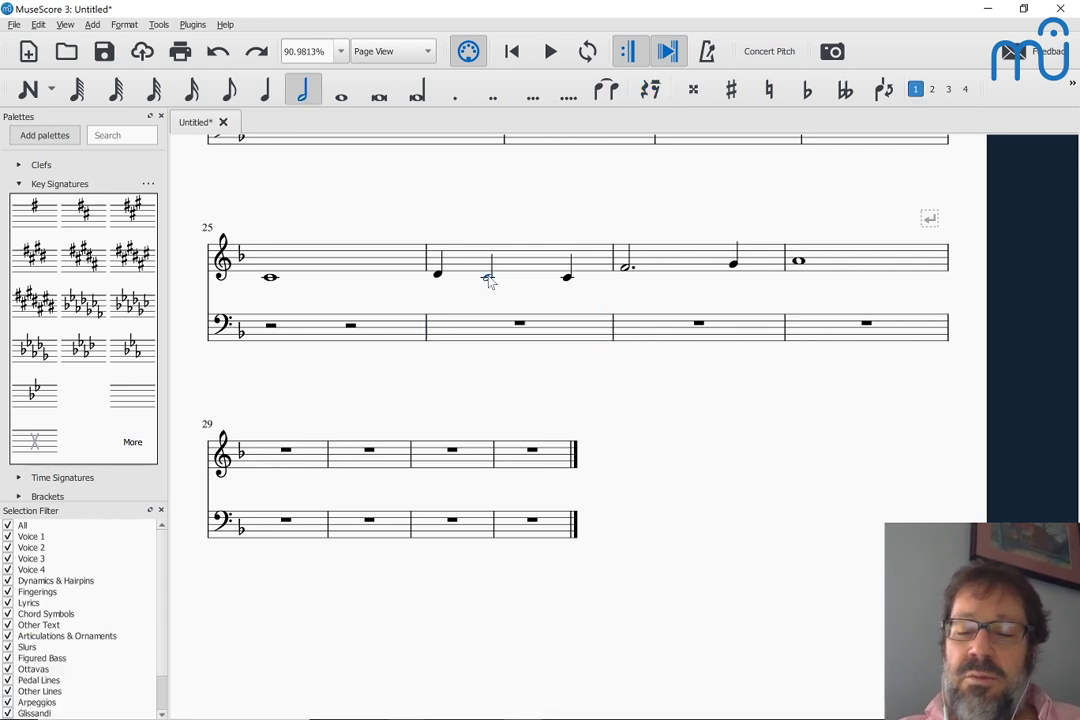
pyautogui.press('Up')
pyautogui.press('Up')
pyautogui.press('Right')
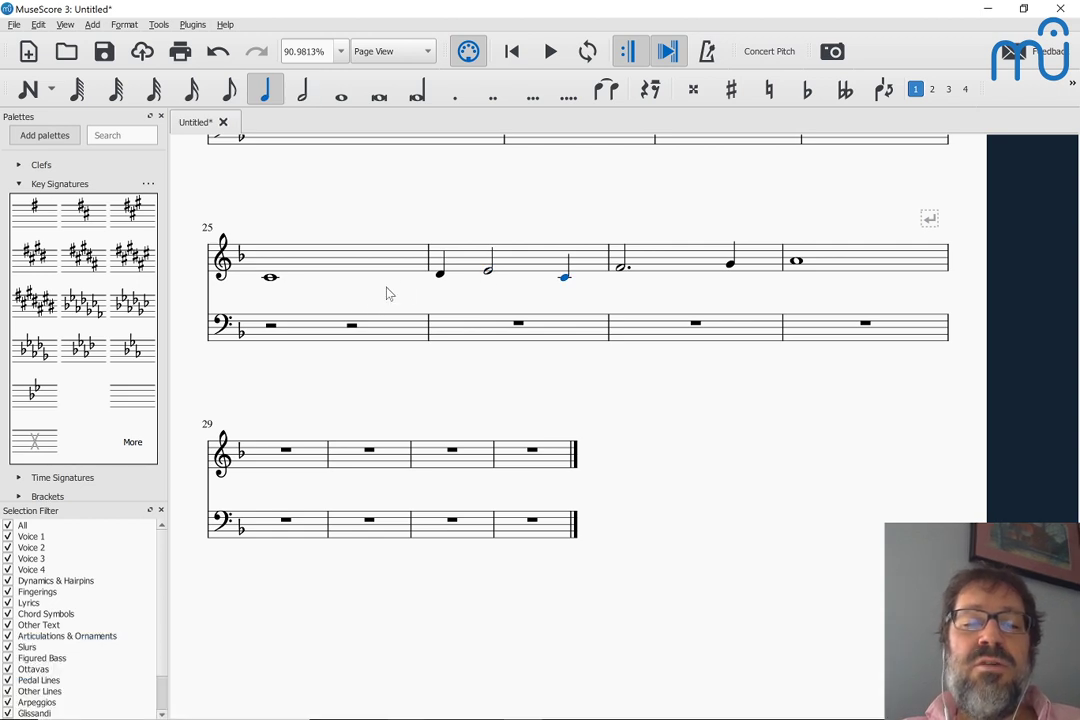
# Paste the copied phrase at the second half rest of measure twenty-five in the bass staff and play back both staves.
pyautogui.click(348, 330)
pyautogui.hotkey('ctrl', 'v')
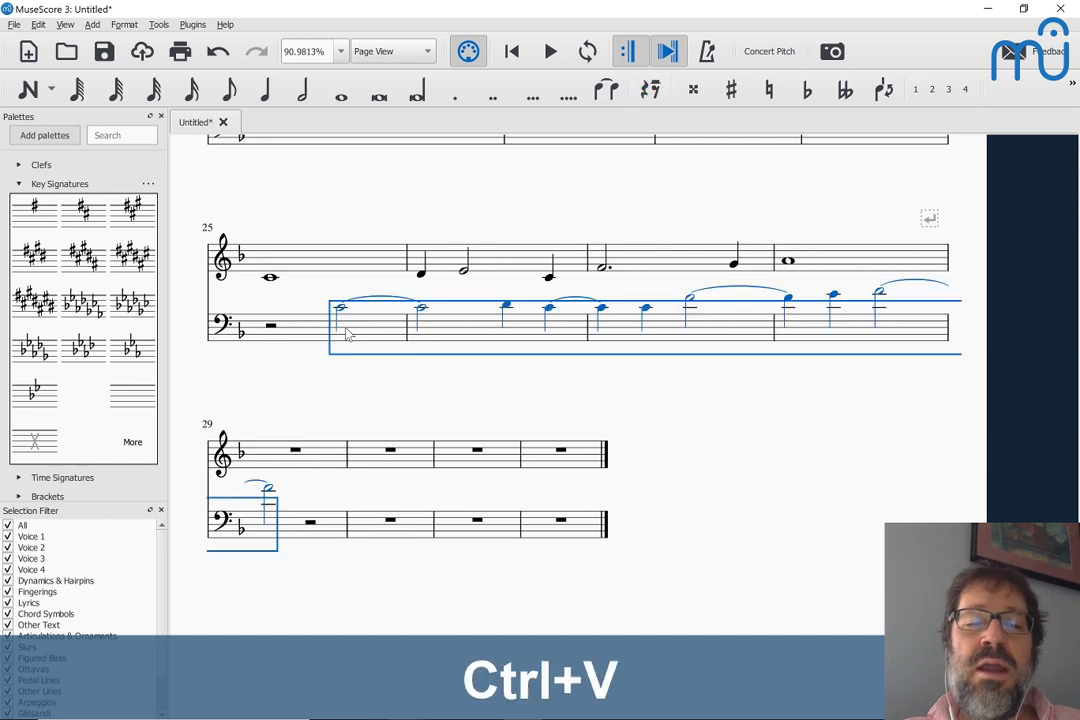
pyautogui.click(271, 330)
pyautogui.press('space')
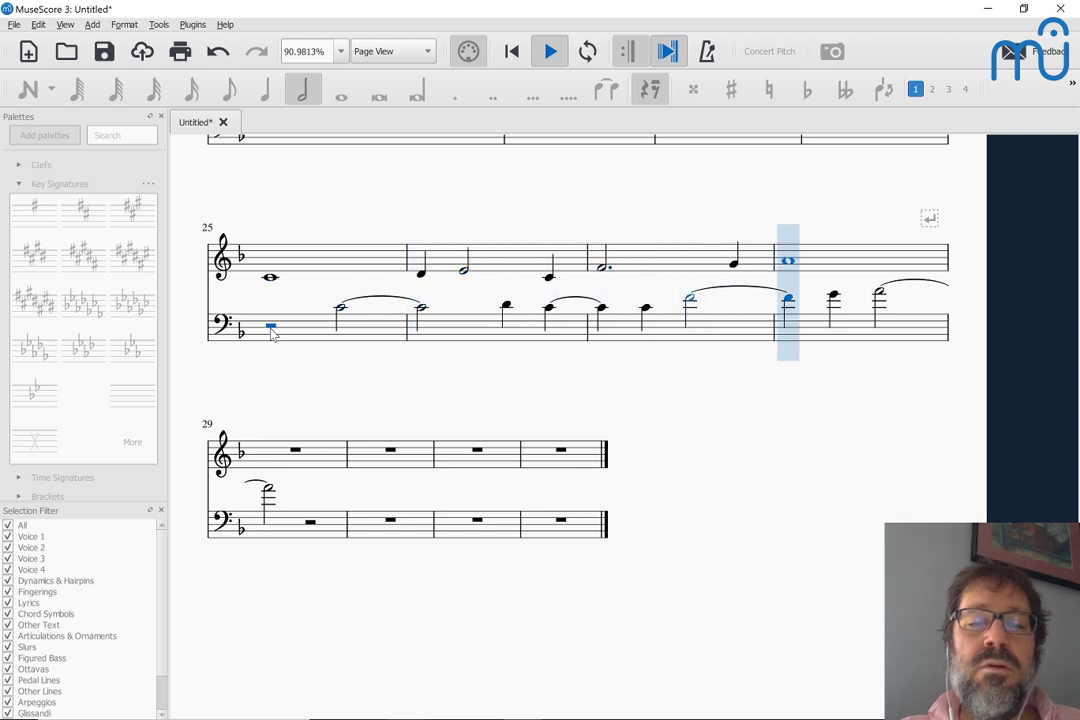
pyautogui.press('space')
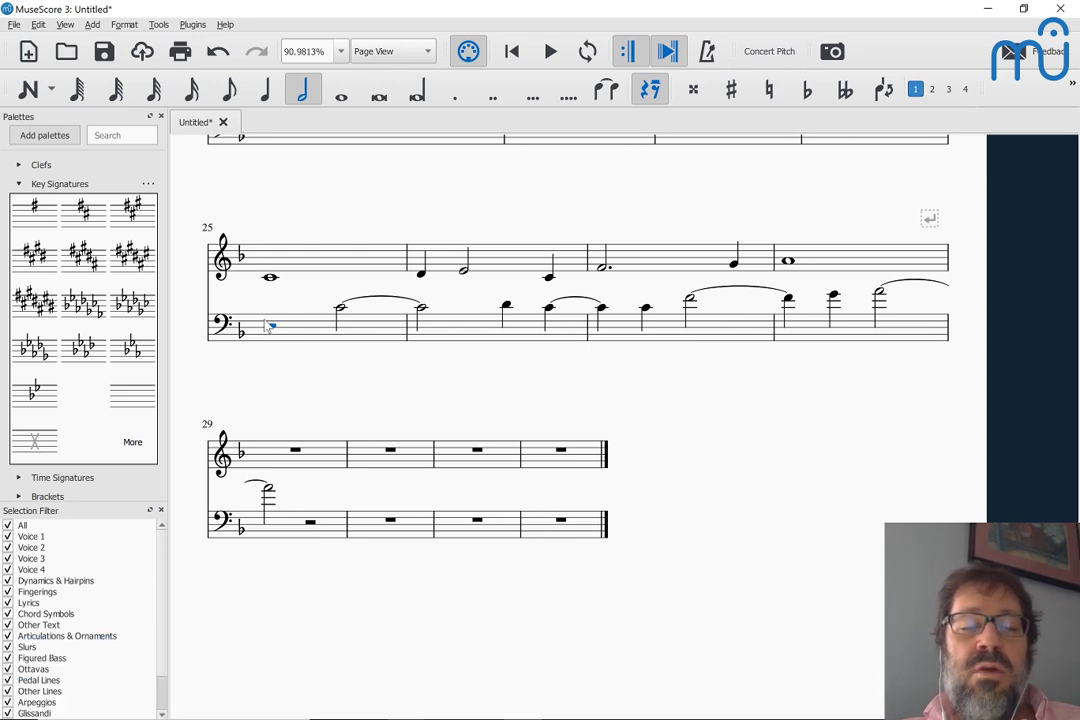
# Lower the bass phrase from measure twenty-five through twenty-eight by an octave, and raise it diatonically three steps to start on F.
pyautogui.click(306, 337)
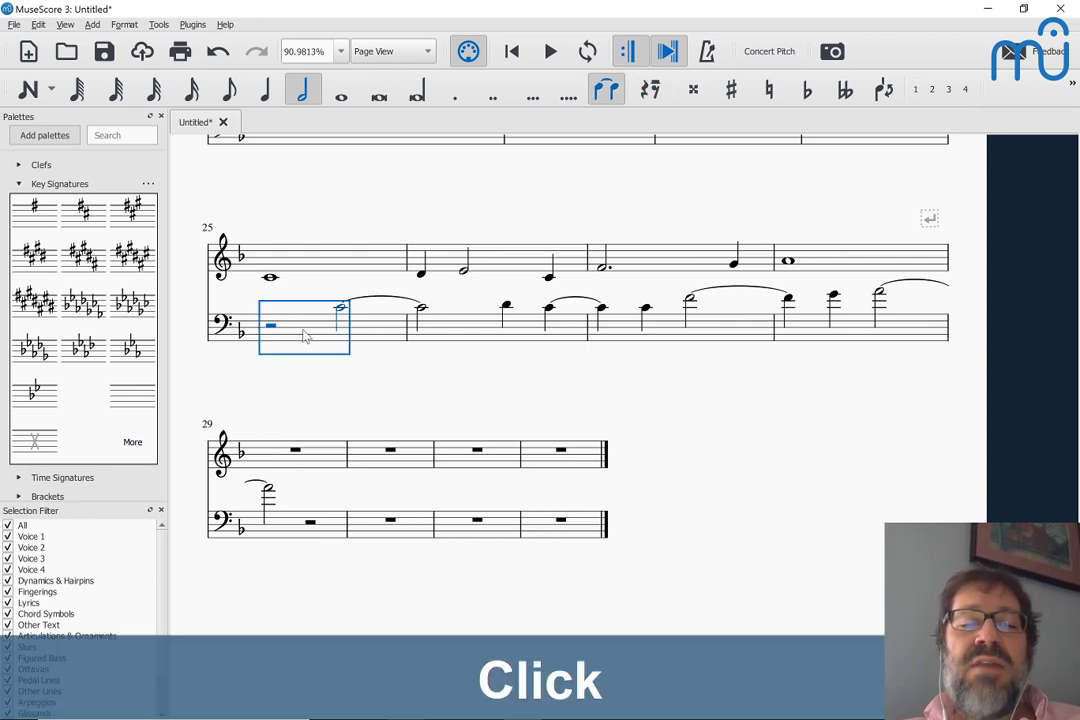
pyautogui.keyDown('shift'); pyautogui.click(921, 332); pyautogui.keyUp('shift')
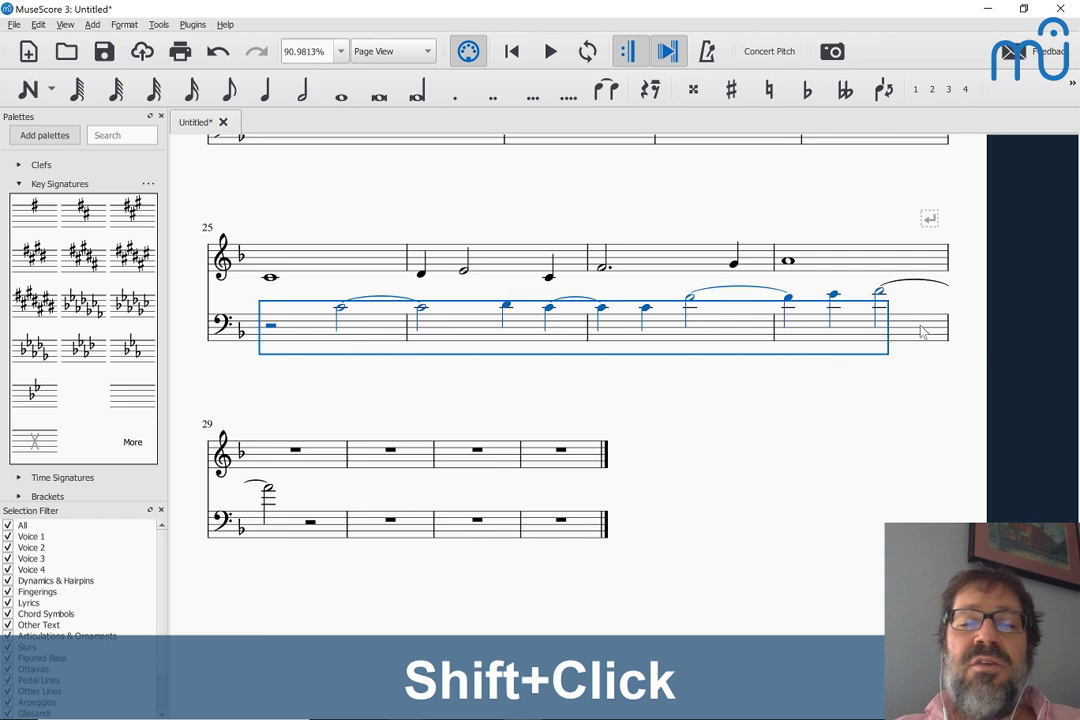
pyautogui.hotkey('ctrl', 'Down')
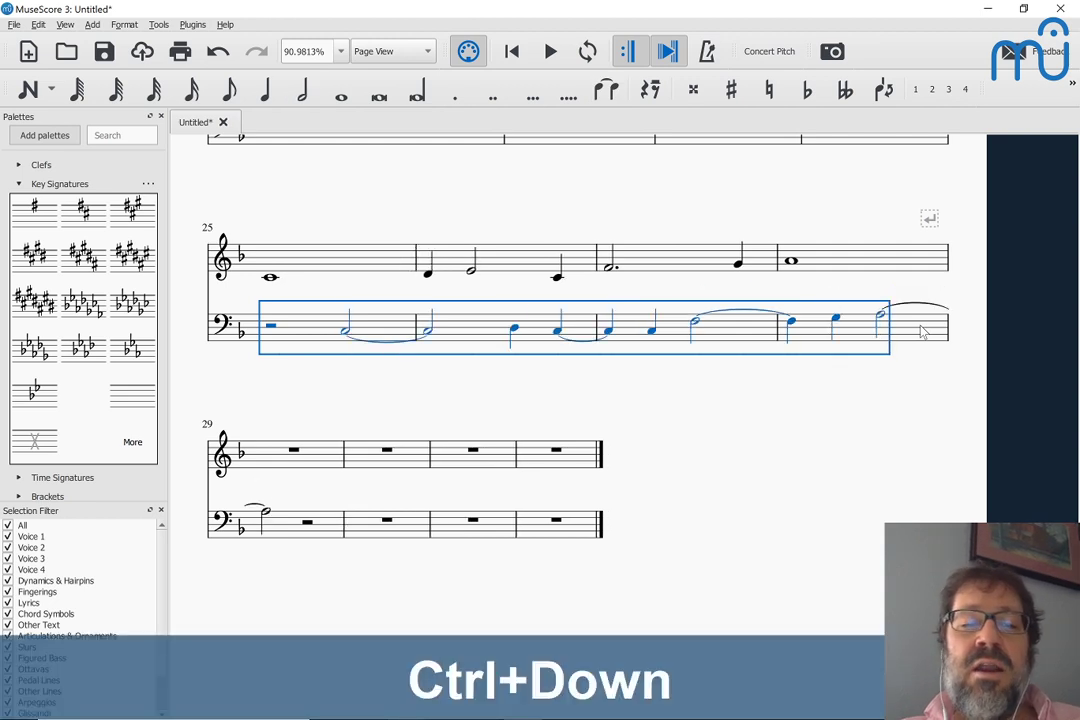
pyautogui.hotkey('shift', 'alt', 'Up')
pyautogui.hotkey('shift', 'alt', 'Up')
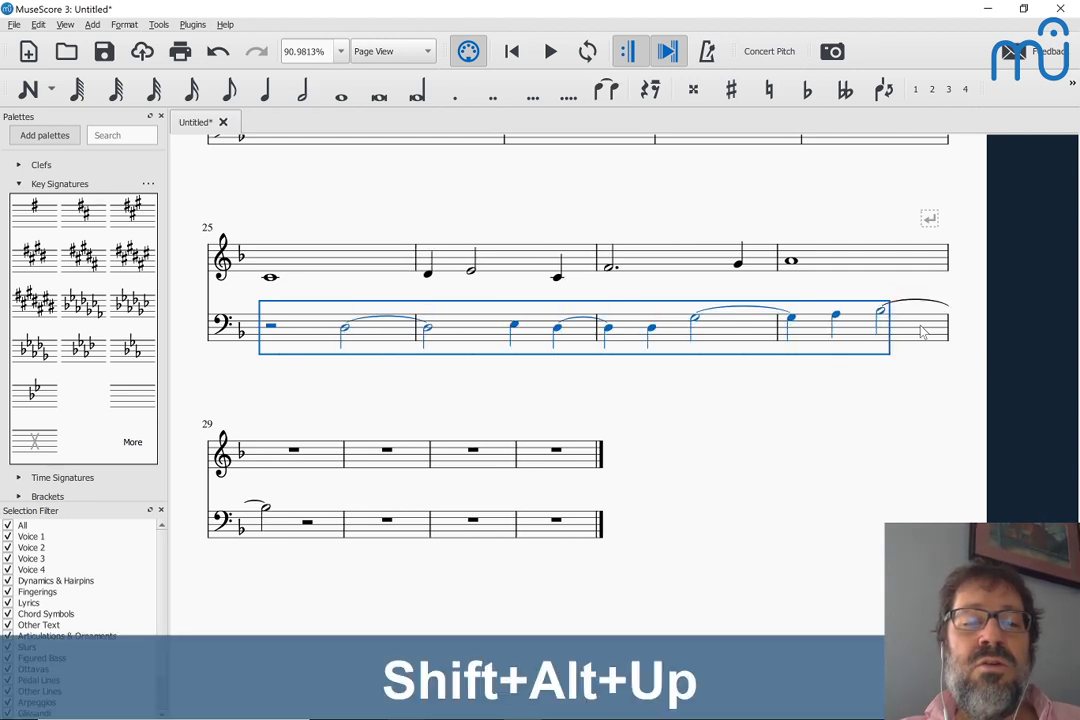
pyautogui.hotkey('shift', 'alt', 'Up')
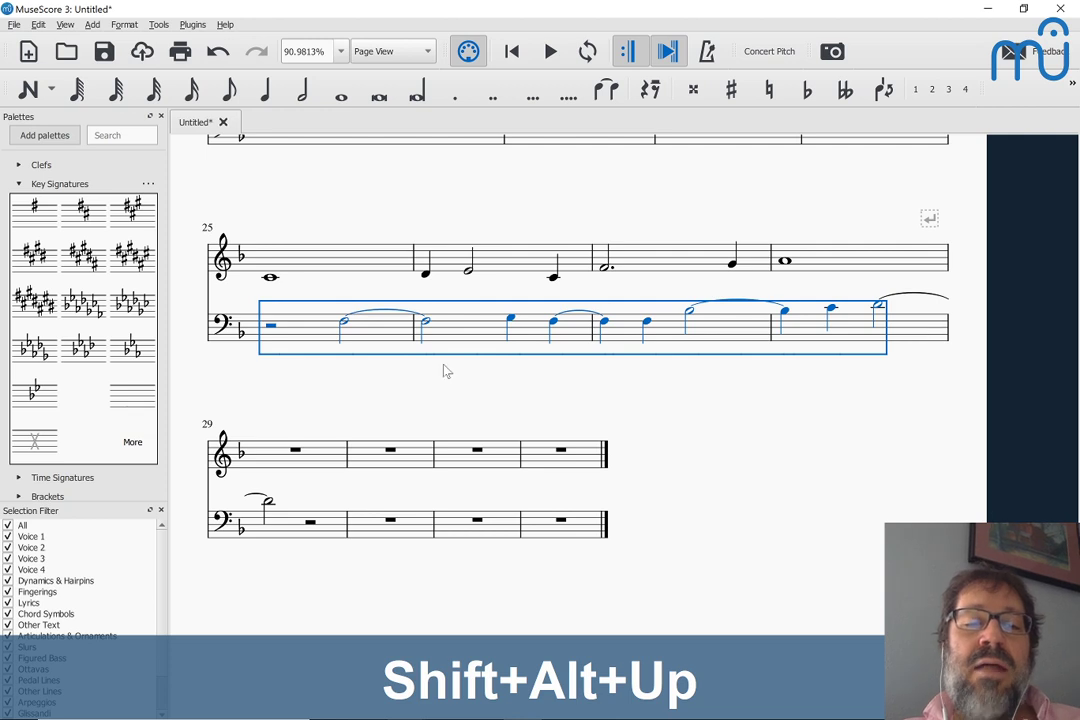
# Play back both staves from the half rest in bass measure twenty-five to hear the imitation starting on F.
pyautogui.click(270, 278)
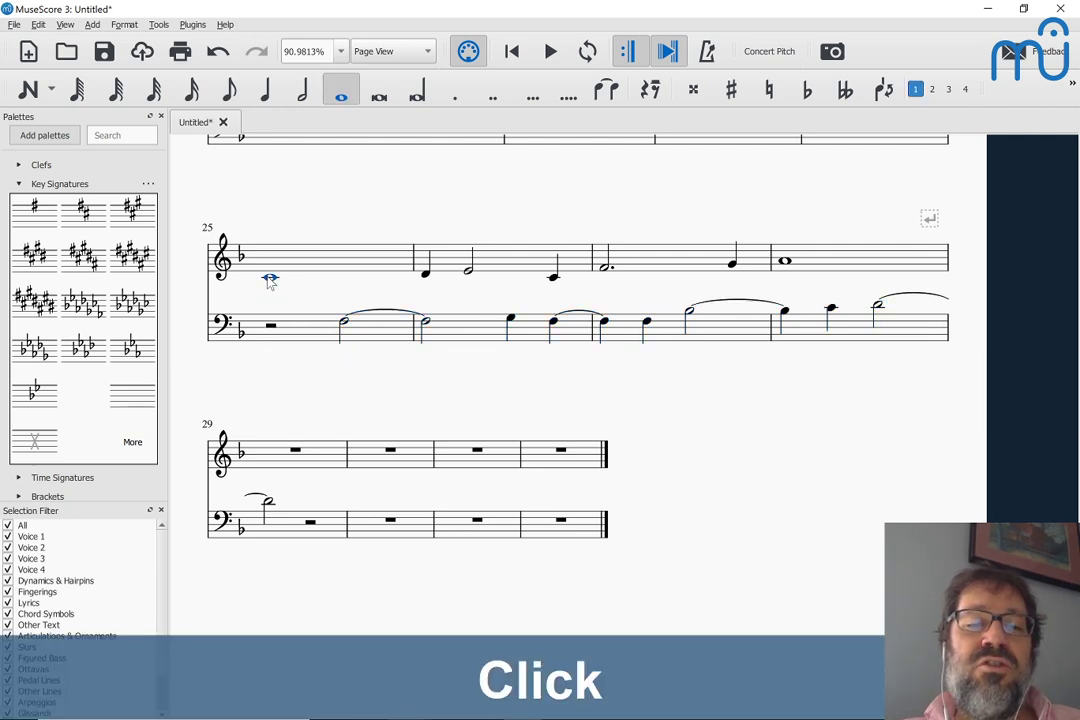
pyautogui.click(343, 321)
pyautogui.click(270, 327)
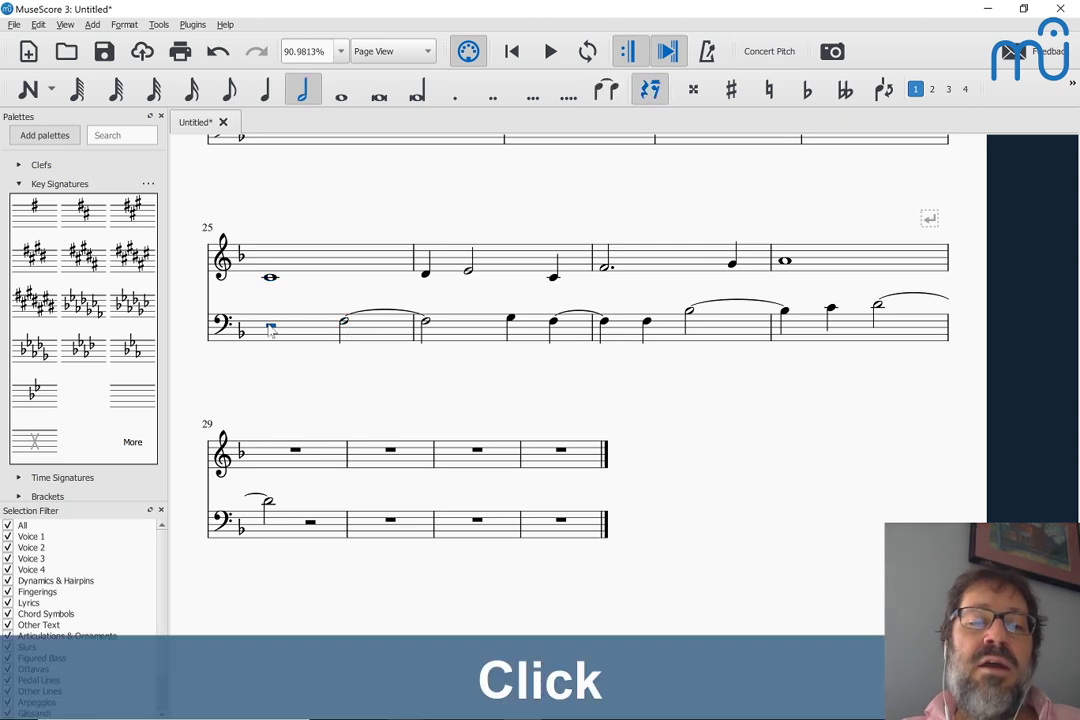
pyautogui.press('space')
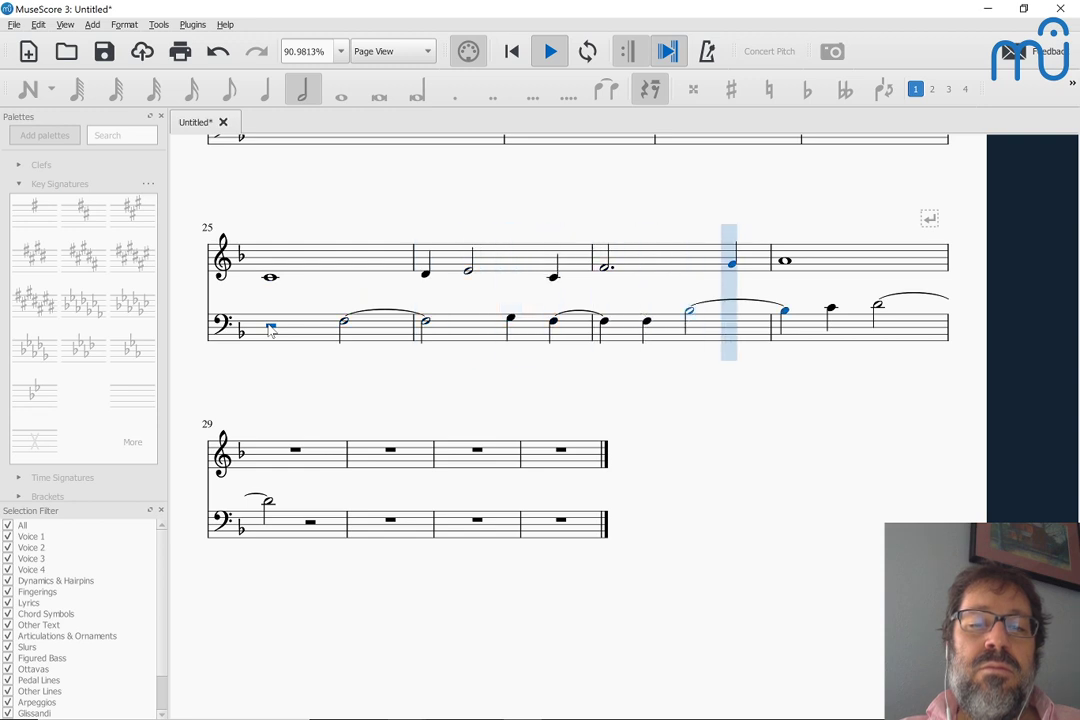
pyautogui.press('space')
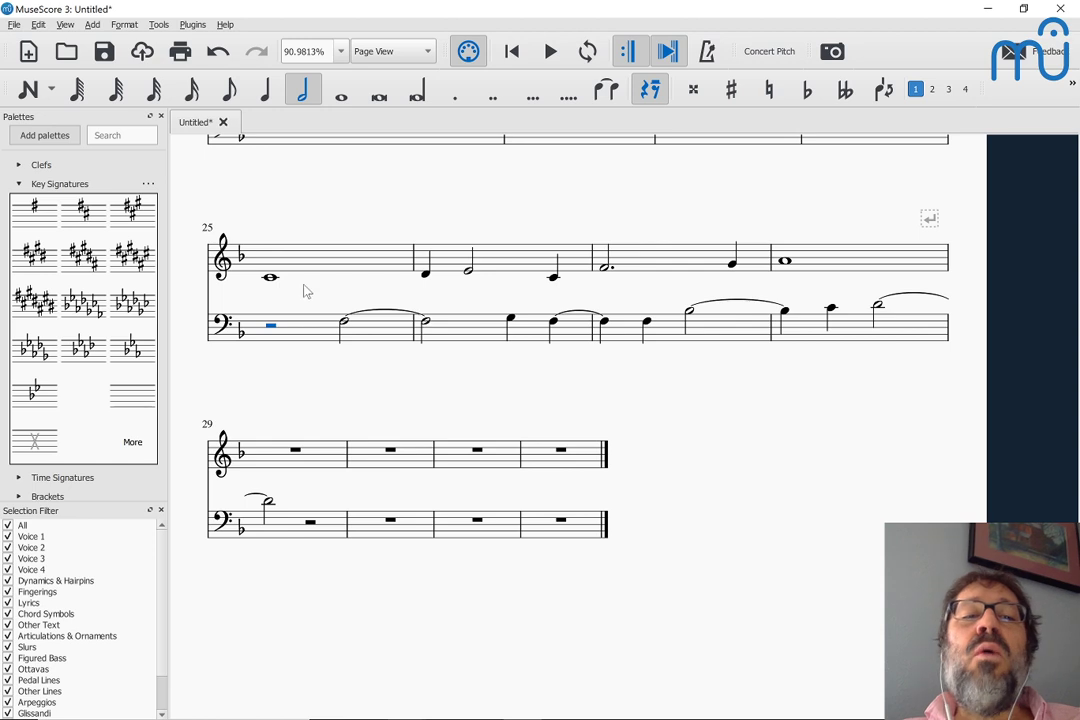
# Compare the voice entries in measure twenty-five, replay both staves from the whole-note C, and stop at measure twenty-eight.
pyautogui.click(268, 279)
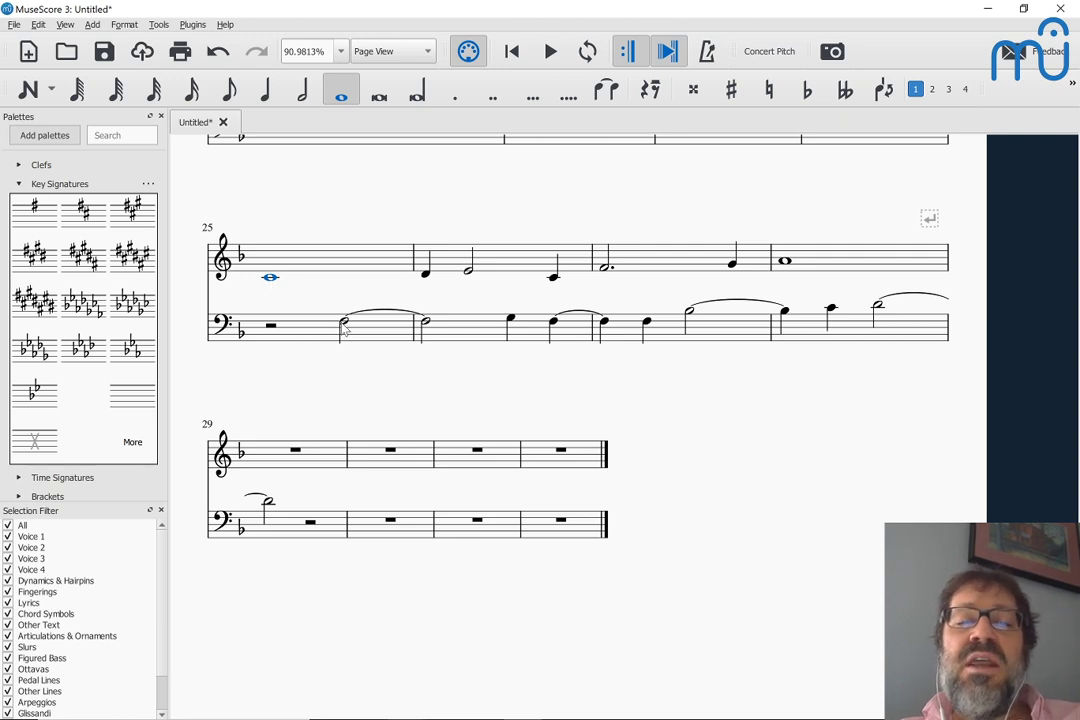
pyautogui.click(270, 326)
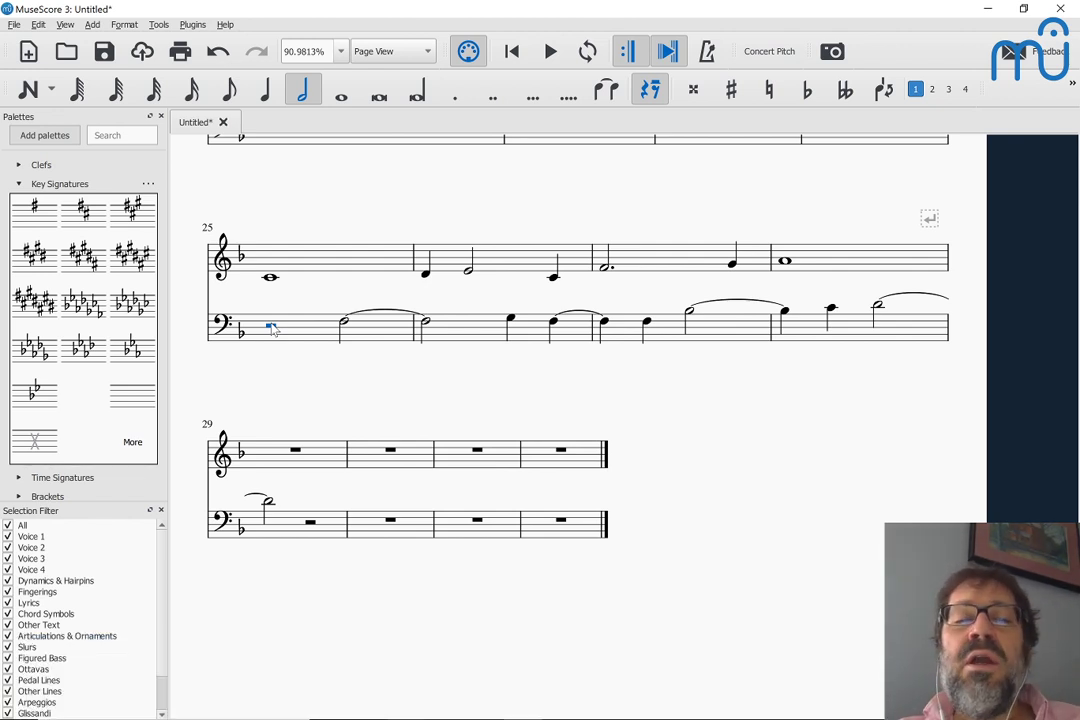
pyautogui.click(269, 278)
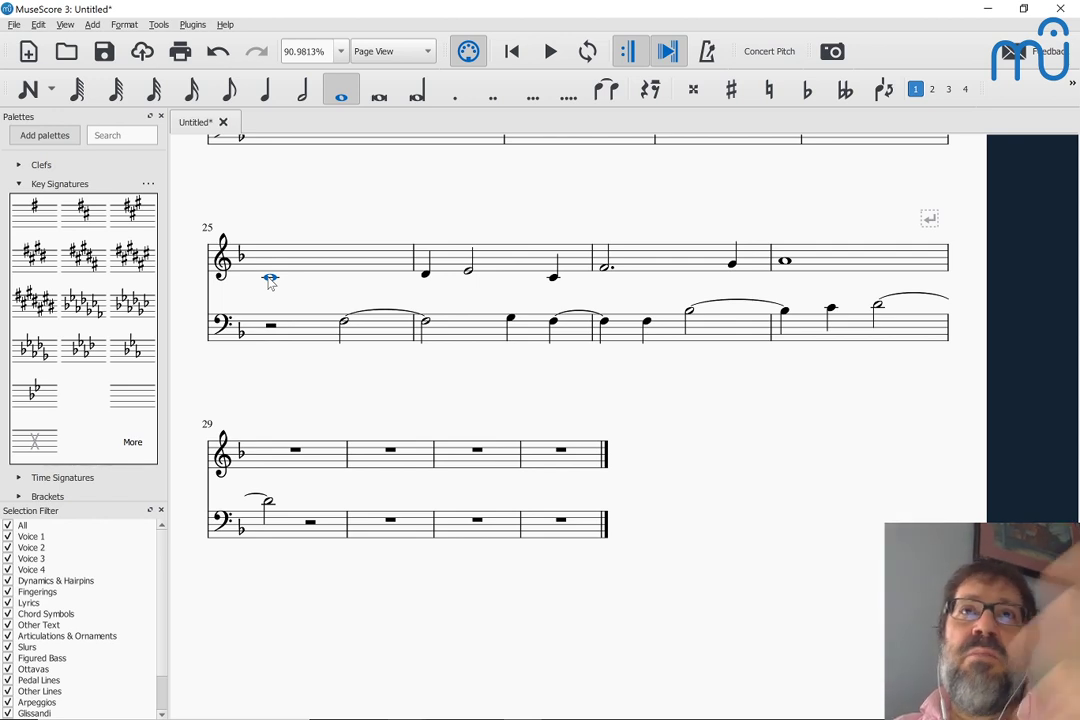
pyautogui.press('space')
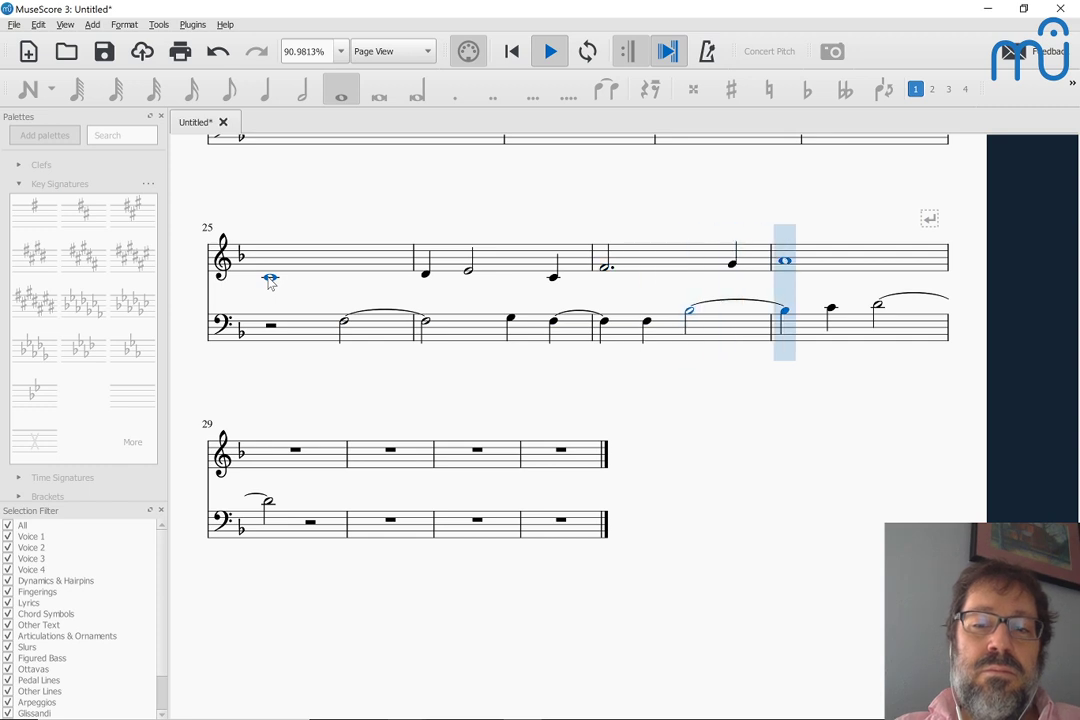
pyautogui.press('space')
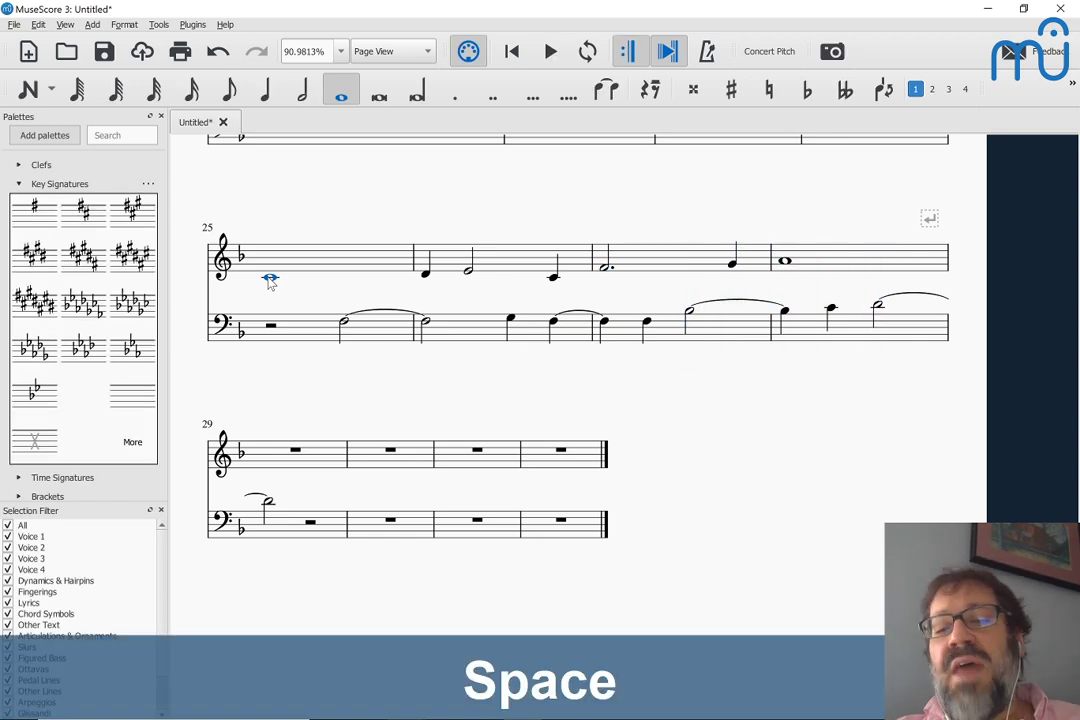
# Cut the bass line from measures twenty-five through twenty-nine and paste it at the start of measure twenty-six in the bass staff.
pyautogui.click(296, 340)
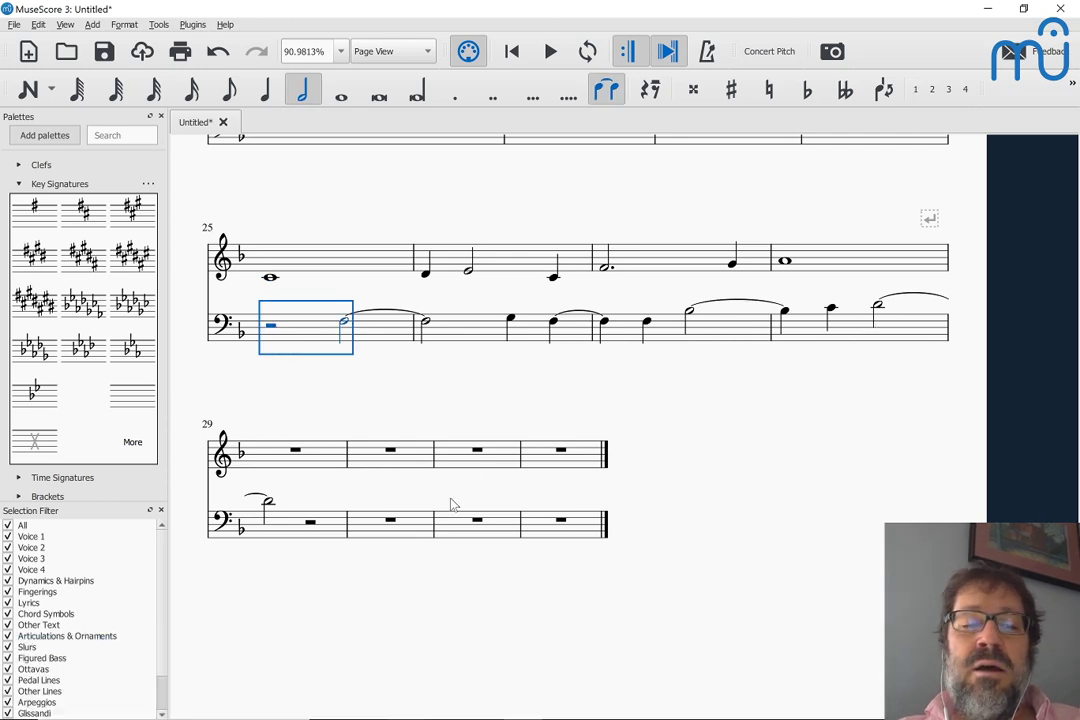
pyautogui.keyDown('shift'); pyautogui.click(302, 535); pyautogui.keyUp('shift')
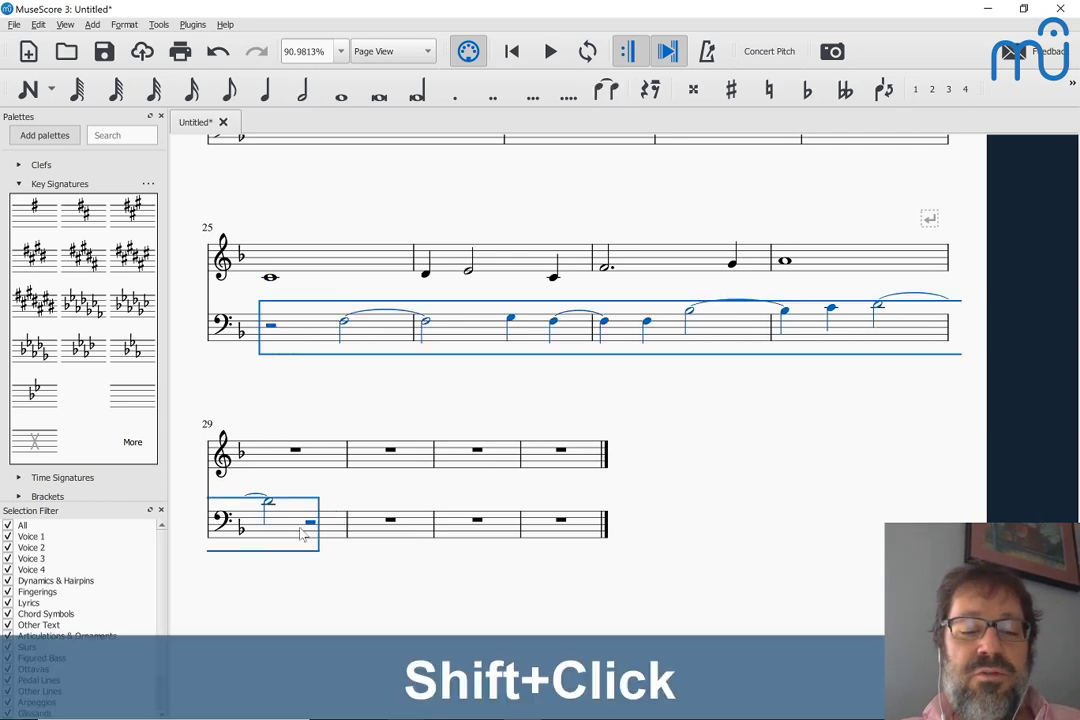
pyautogui.hotkey('ctrl', 'x')
pyautogui.click(512, 326)
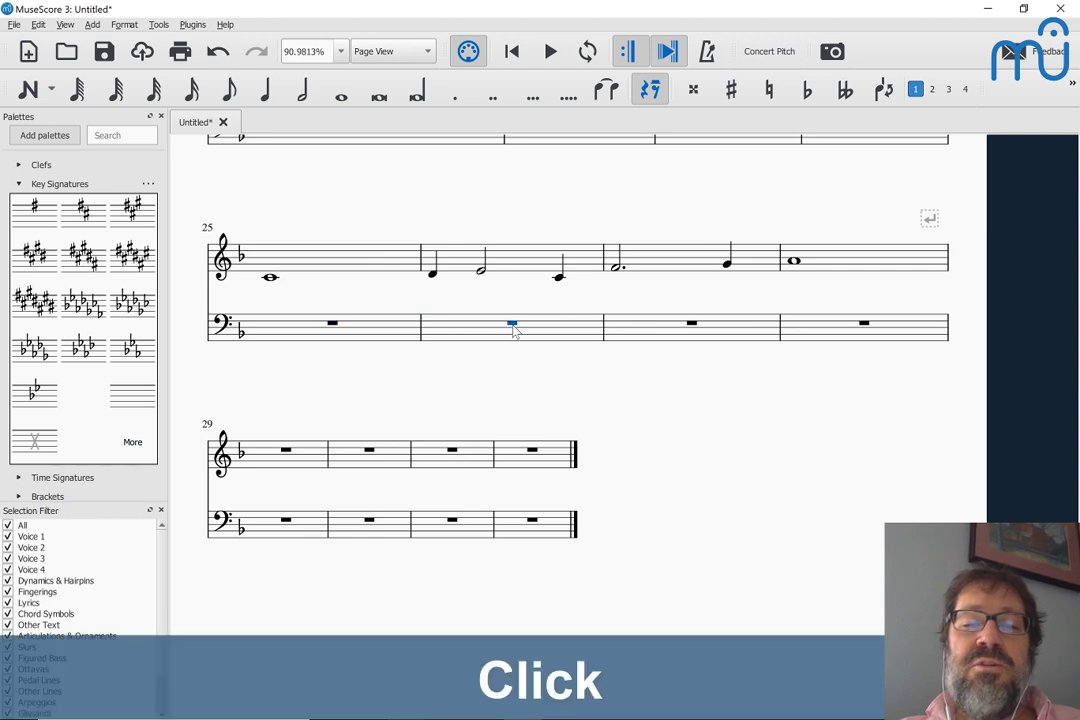
pyautogui.hotkey('ctrl', 'v')
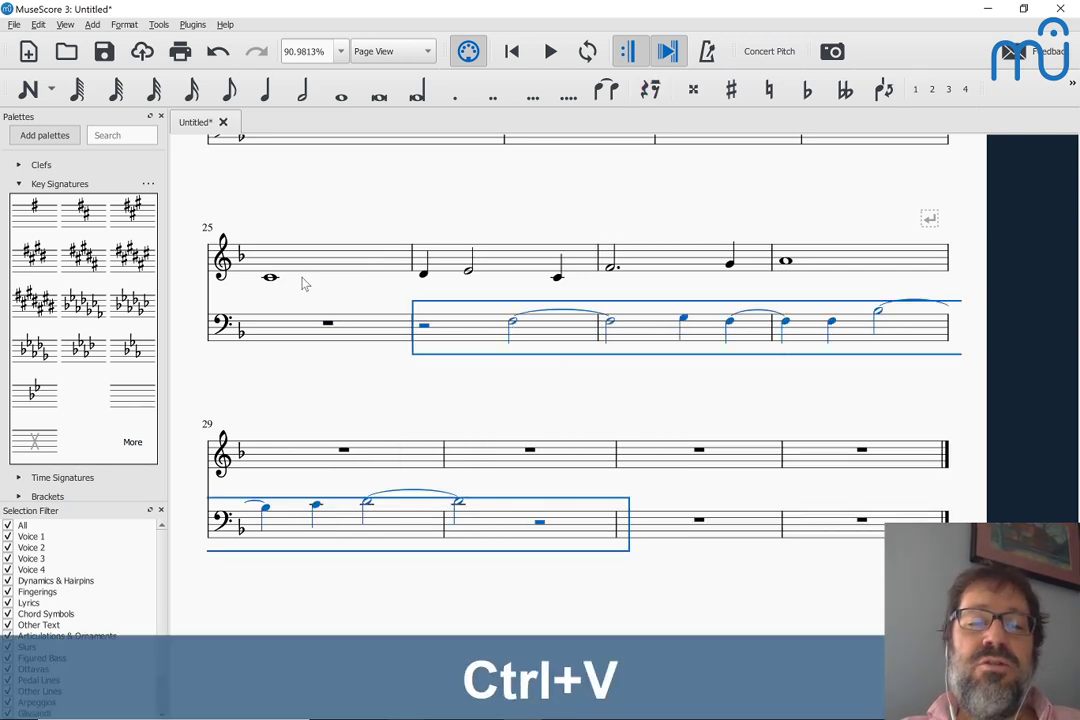
# Undo the paste and the cut to restore the bass line from measure twenty-five.
pyautogui.hotkey('ctrl', 'z')
pyautogui.click(282, 318)
pyautogui.hotkey('ctrl', 'v')
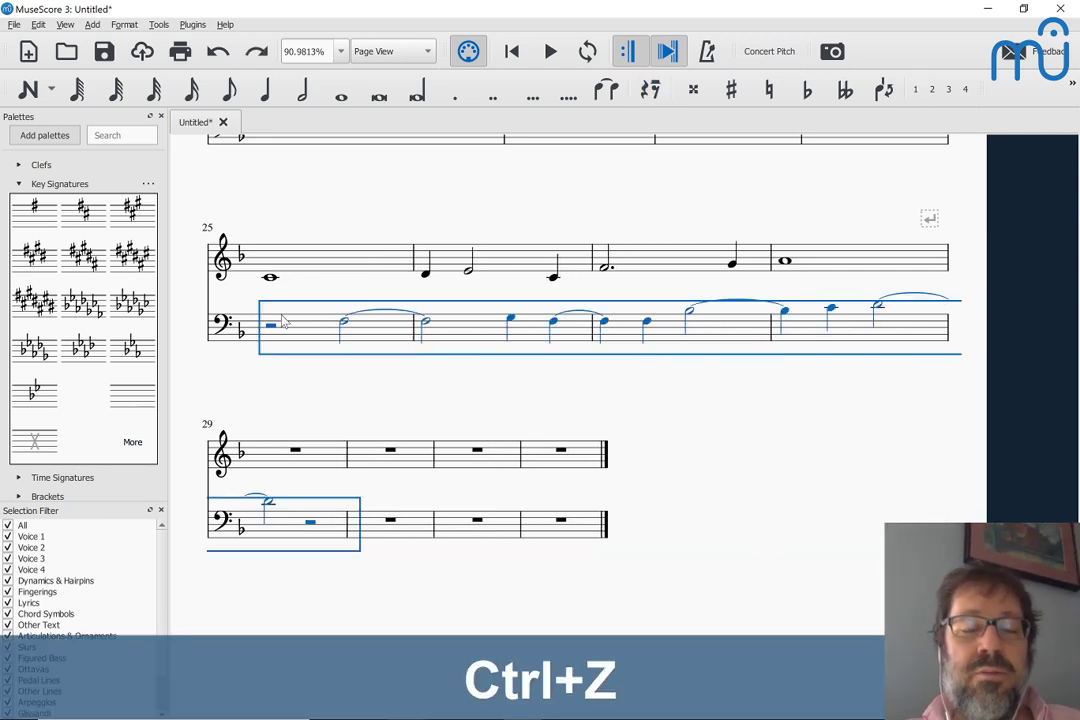
# Cut the bass line from the half-note F in measure twenty-five through measure twenty-nine and paste it at the start of measure twenty-six.
pyautogui.click(344, 326)
pyautogui.hotkey('shift', 'Down')
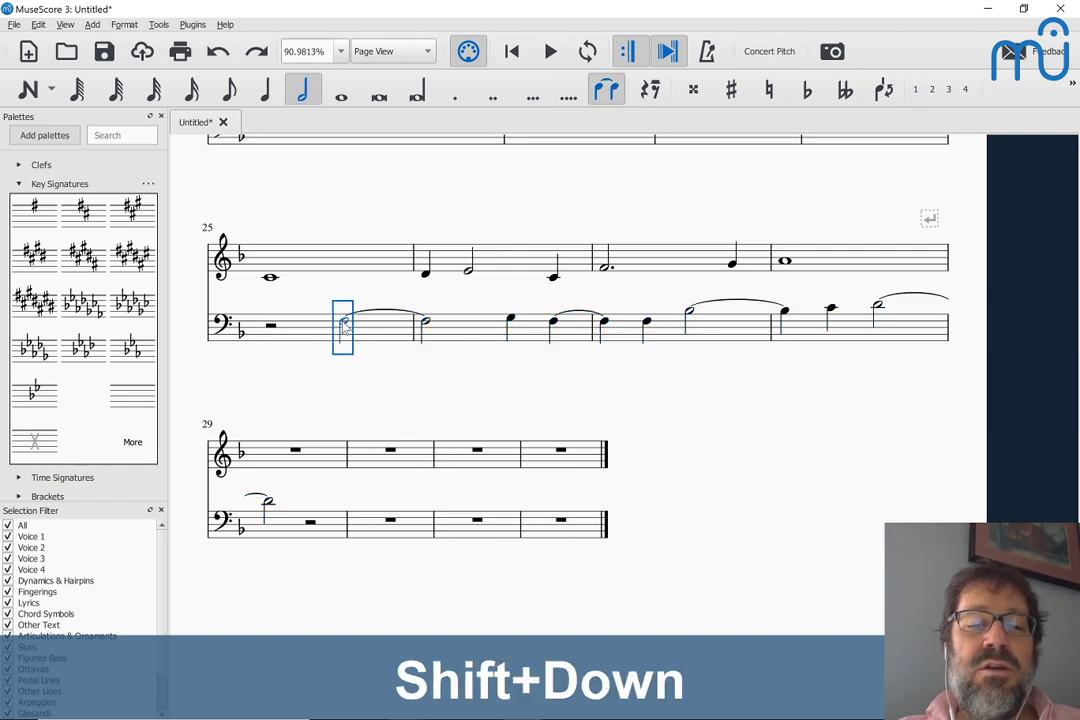
pyautogui.hotkey('ctrl', 'shift', 'Right')
pyautogui.hotkey('ctrl', 'shift', 'Right')
pyautogui.hotkey('ctrl', 'shift', 'Right')
pyautogui.hotkey('ctrl', 'shift', 'Right')
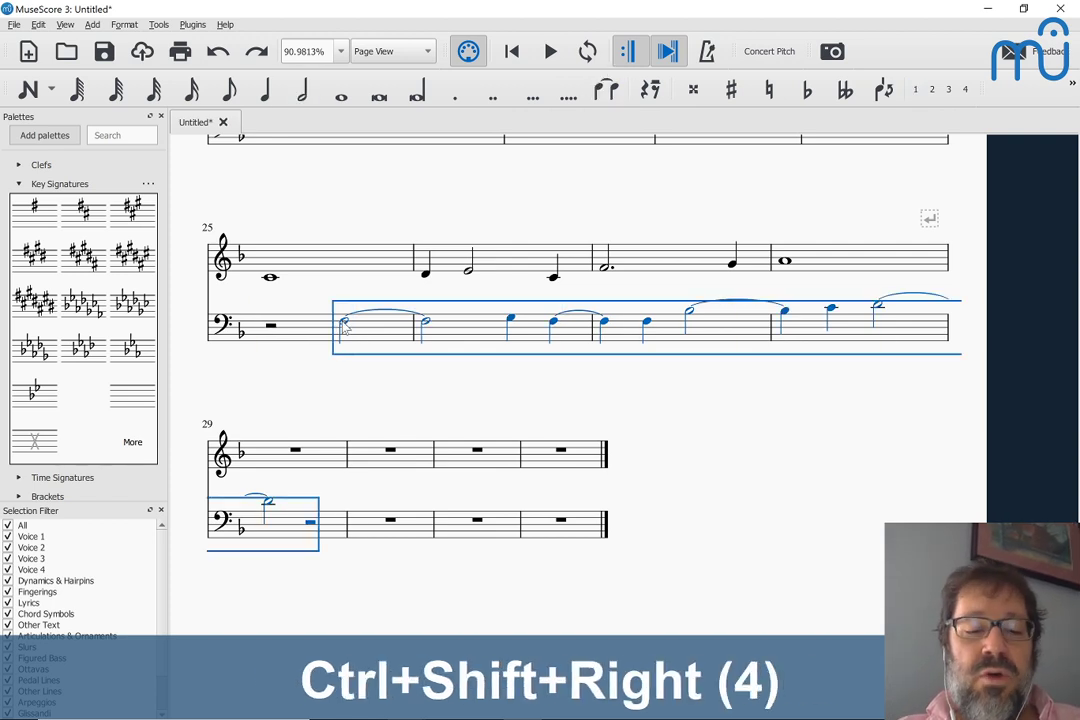
pyautogui.hotkey('ctrl', 'x')
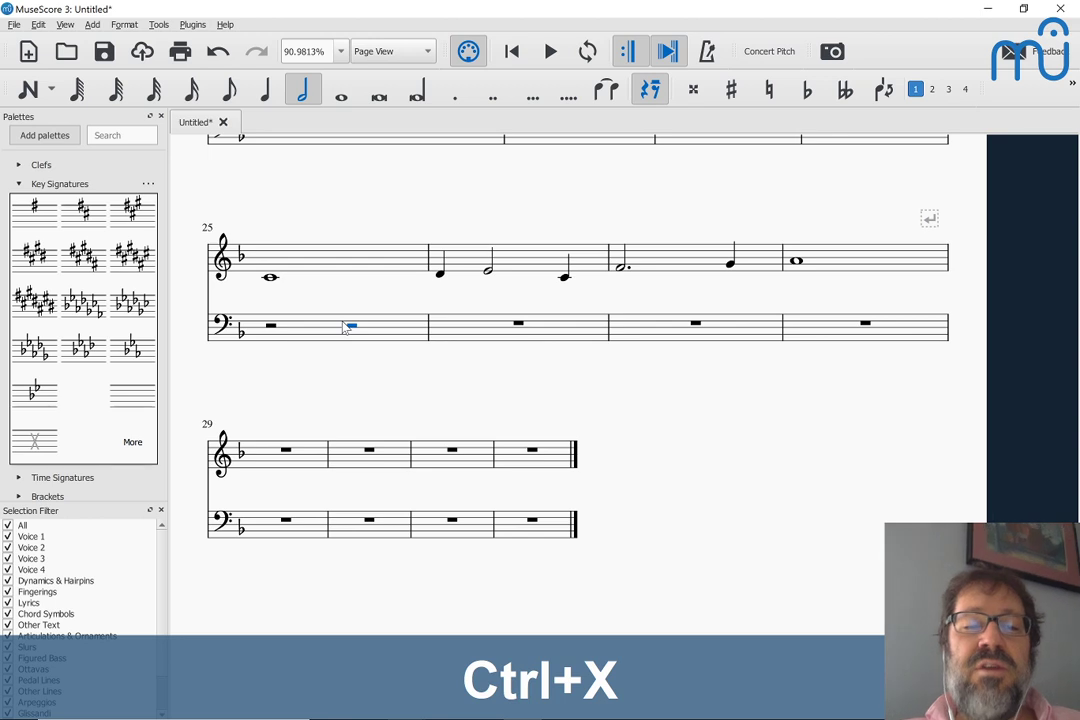
pyautogui.click(519, 324)
pyautogui.hotkey('ctrl', 'v')
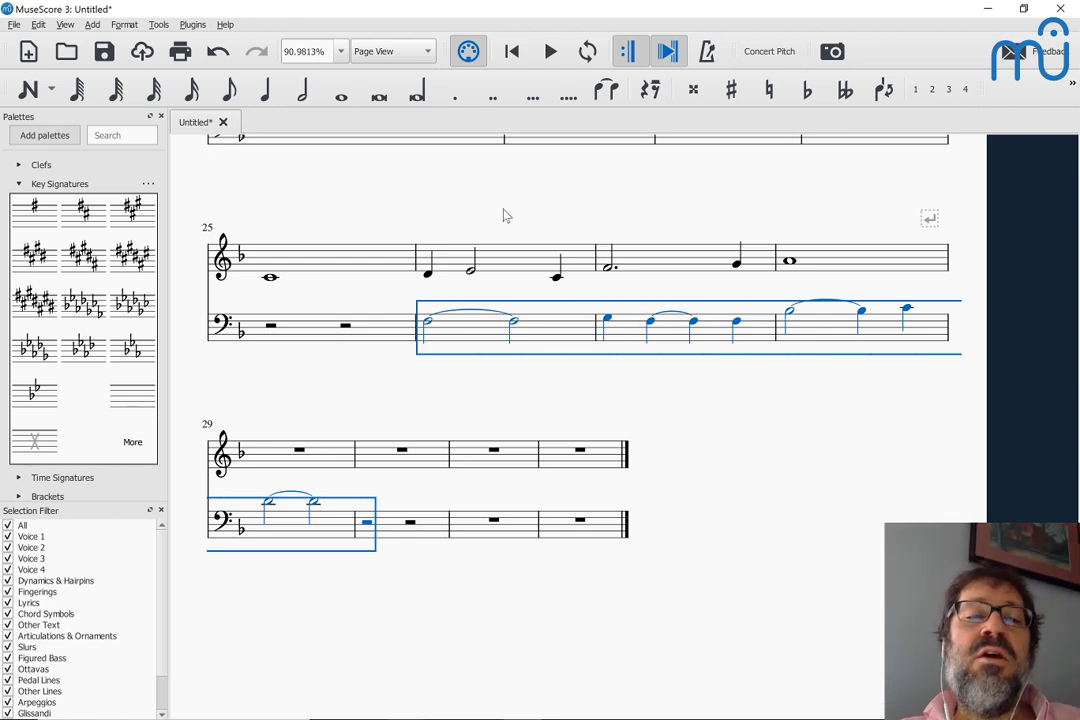
# Regroup the rhythms of the pasted bass line so its tied notes are rewritten as single longer values.
pyautogui.click(160, 25)
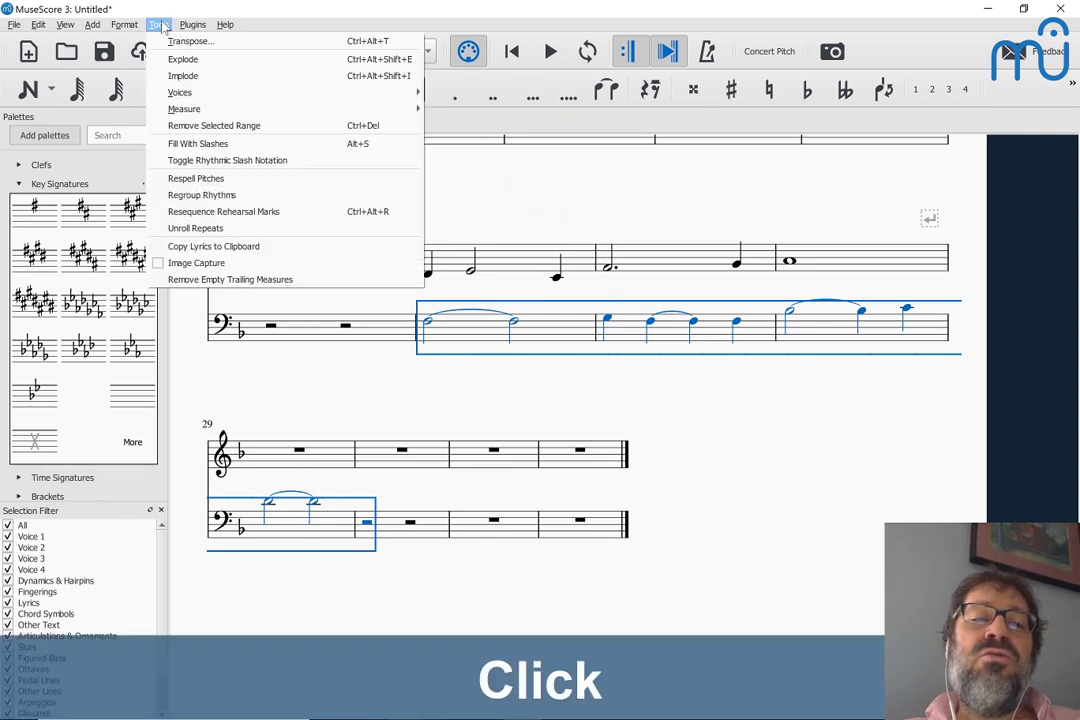
pyautogui.moveTo(175, 110)
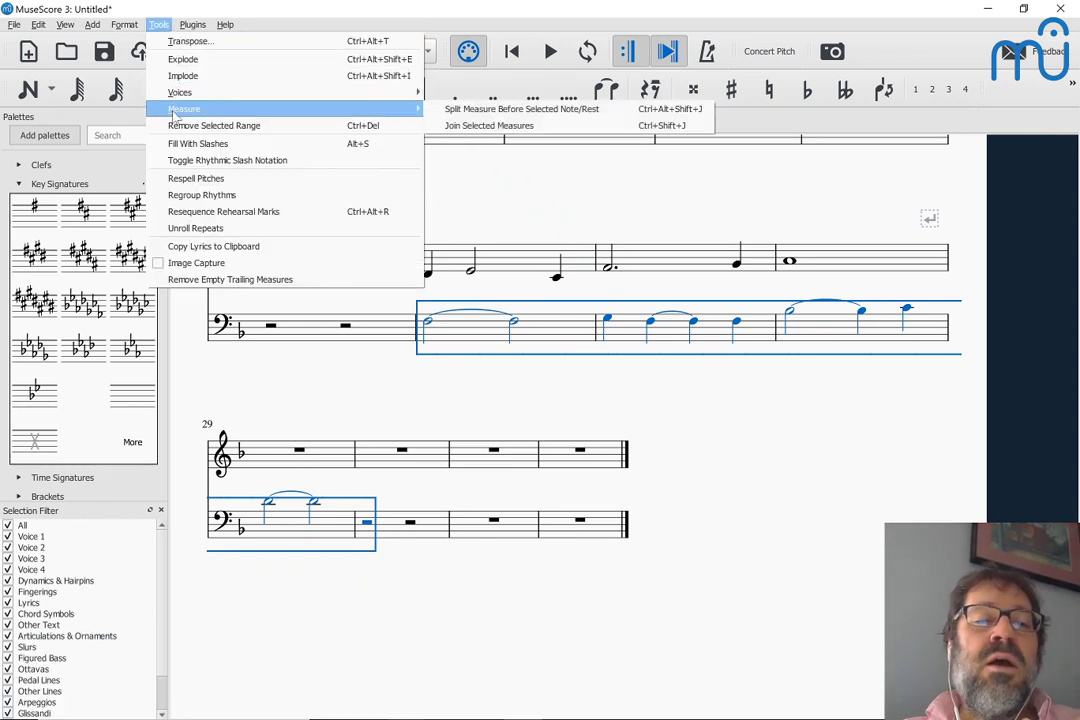
pyautogui.click(185, 196)
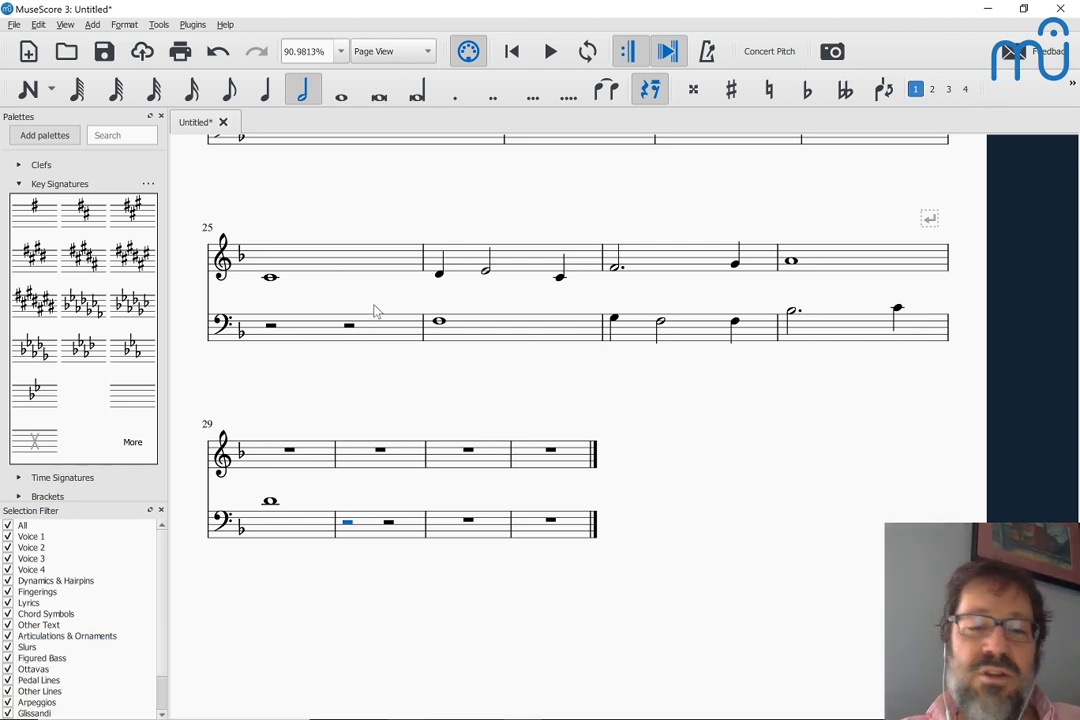
# Play back both staves from the whole-note C in measure twenty-five to hear the bass entry delayed to measure twenty-six.
pyautogui.click(270, 278)
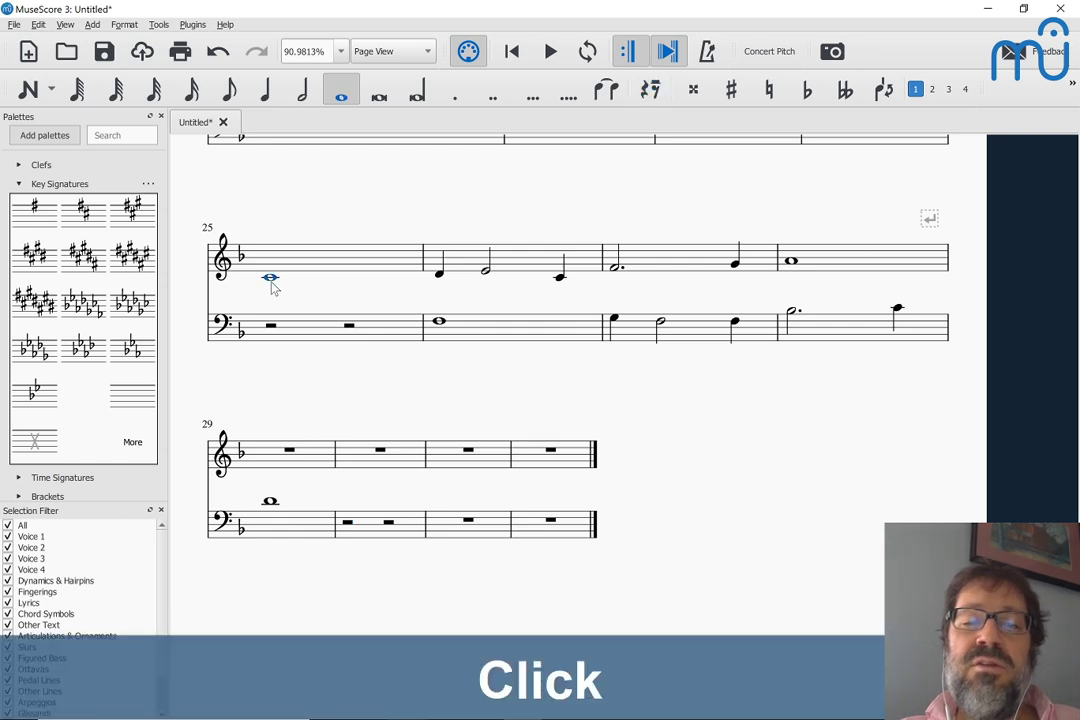
pyautogui.press('space')
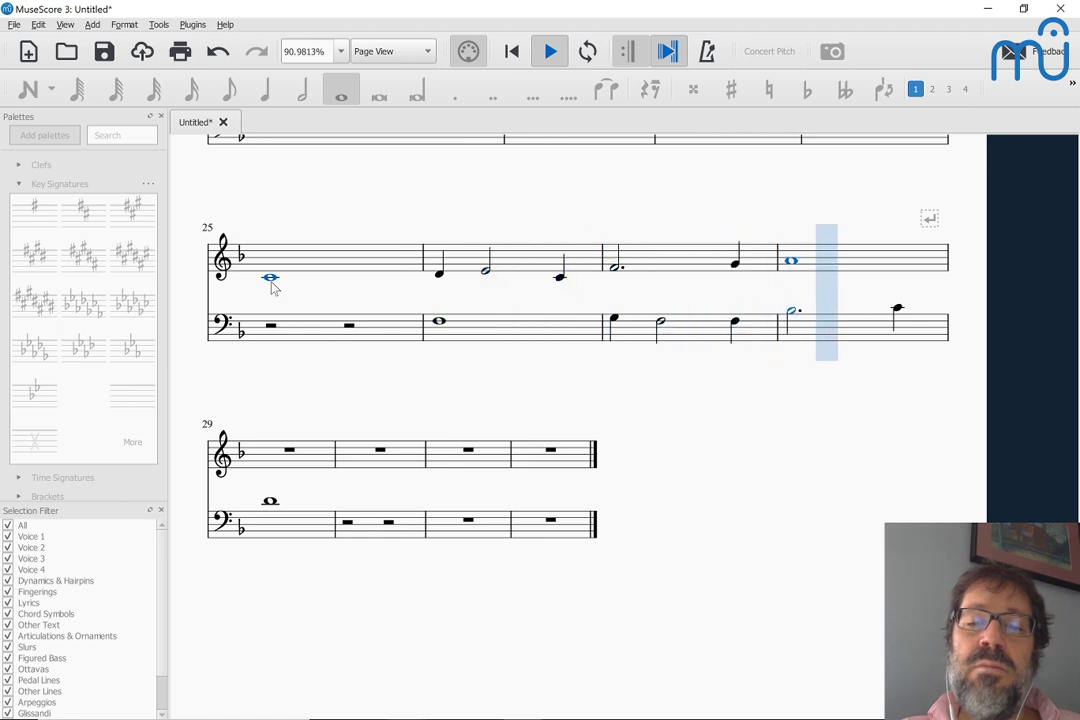
pyautogui.press('space')
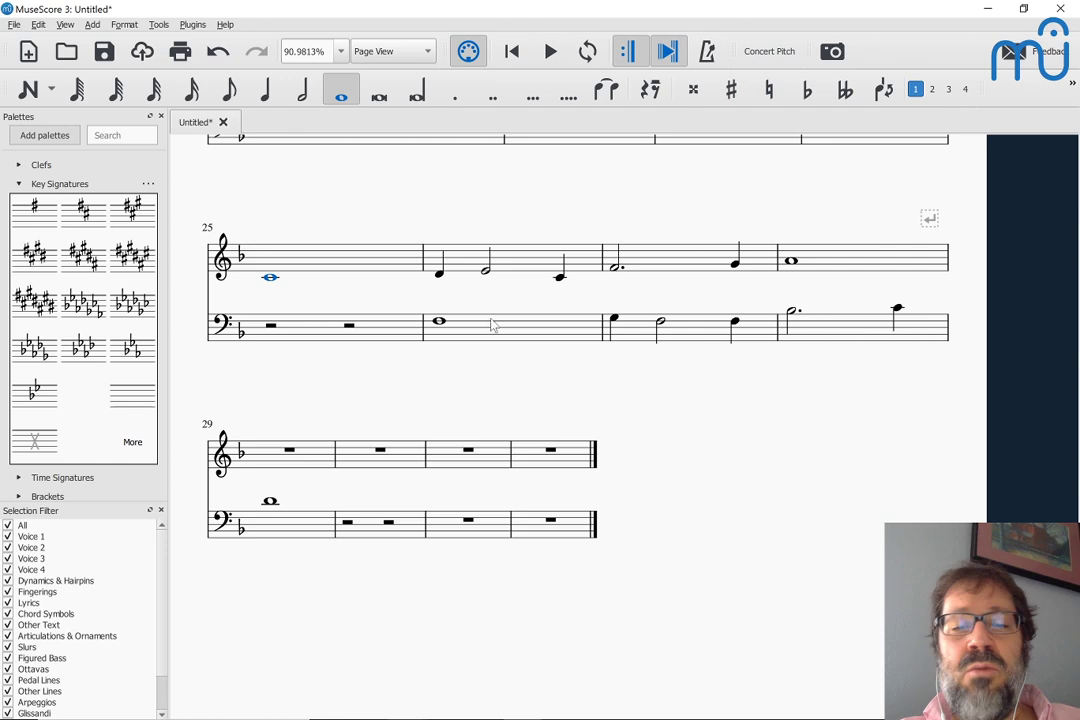
# Undo the rhythm regrouping, the paste and the cut of the bass line.
pyautogui.hotkey('ctrl', 'z')
pyautogui.hotkey('ctrl', 'z')
pyautogui.hotkey('ctrl', 'z')
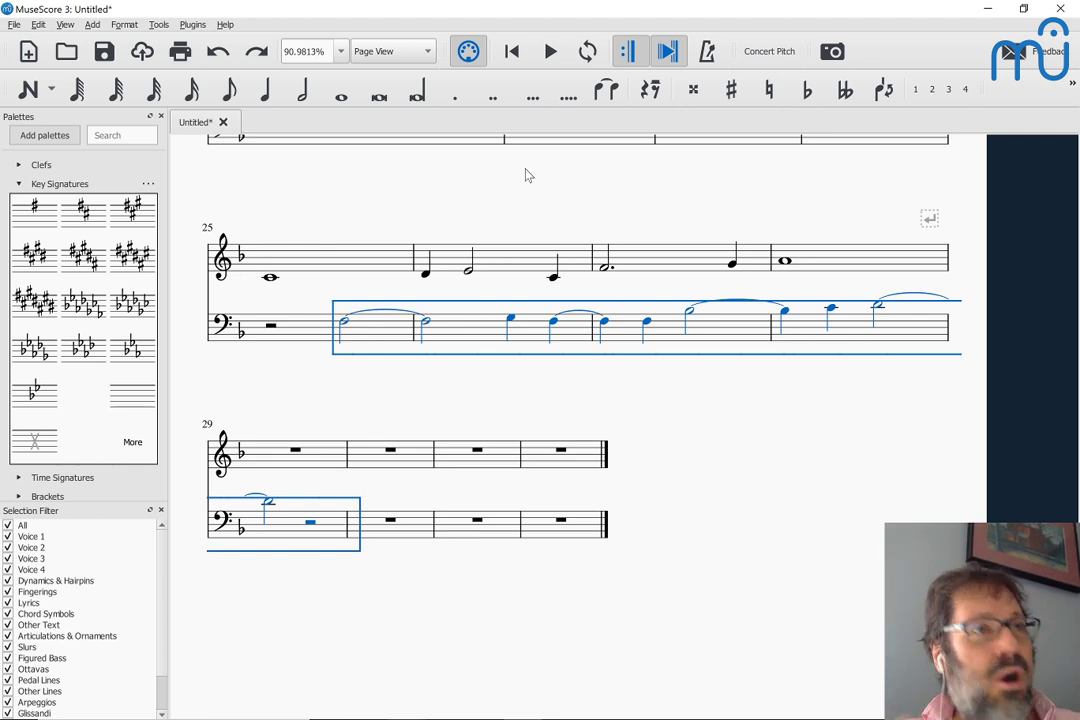
# Review the "I have a dream" melody in measure nine, stepping through its notes from the C up to "dream" in measure ten.
pyautogui.scroll(3, 528, 175)
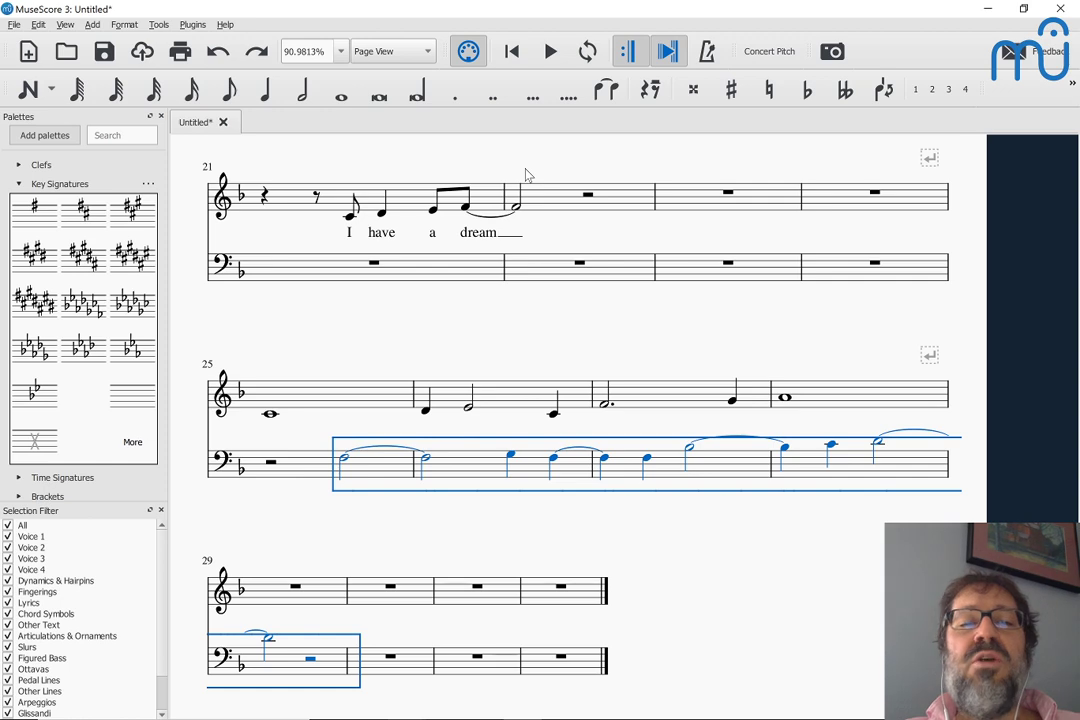
pyautogui.scroll(10, 528, 175)
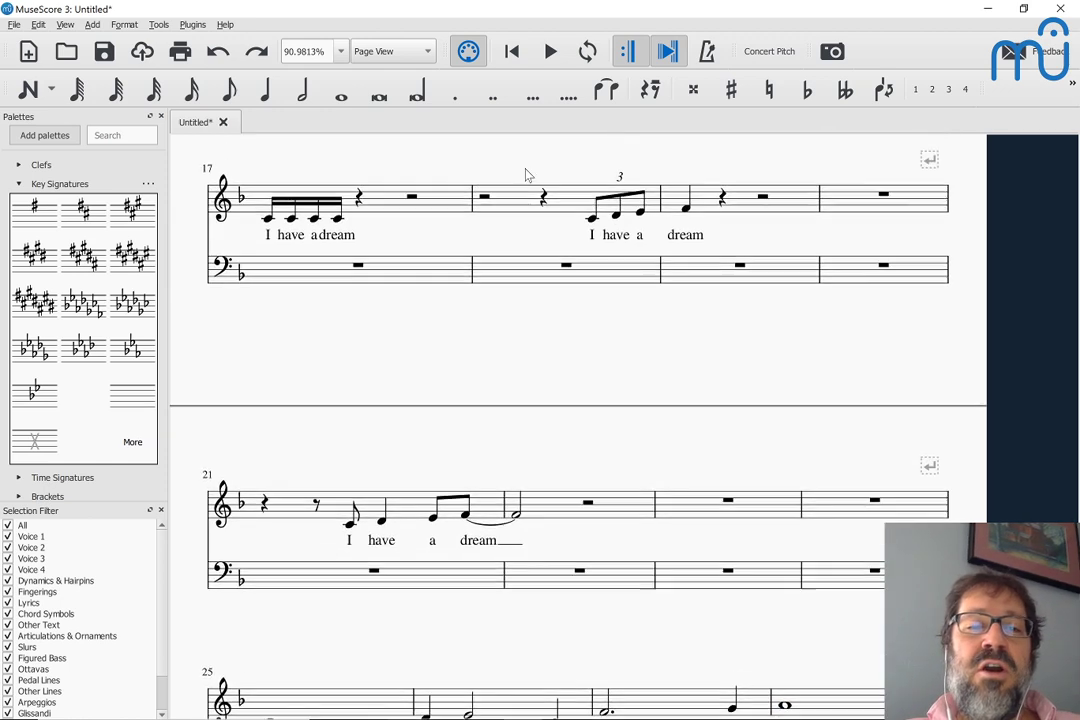
pyautogui.scroll(2, 528, 175)
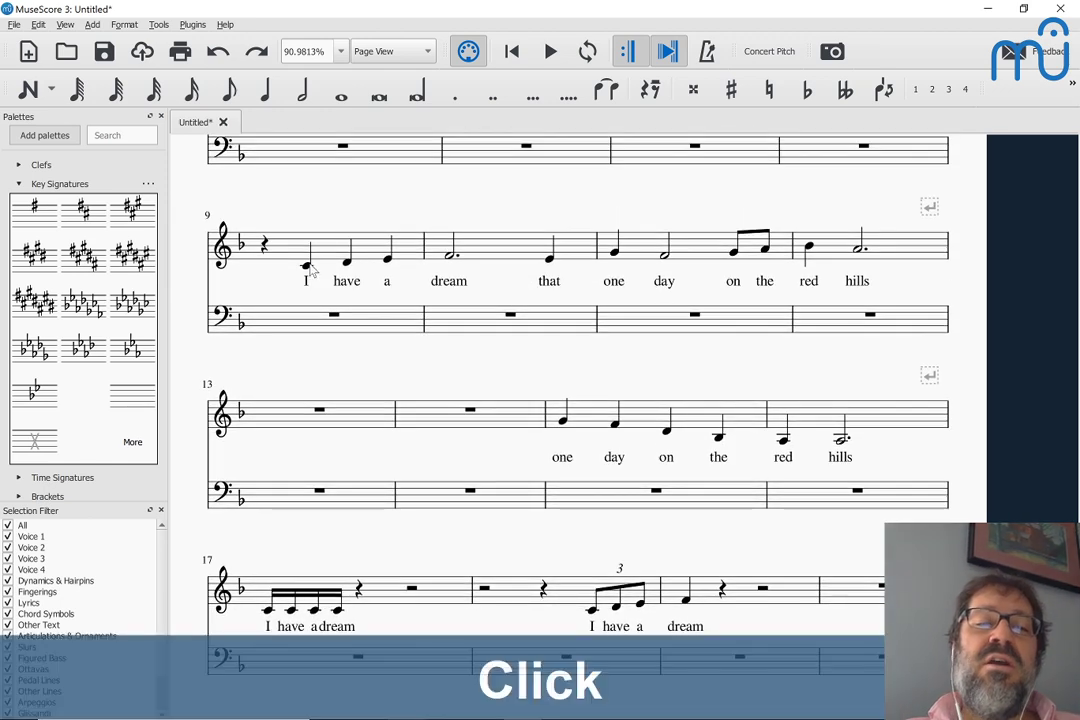
pyautogui.click(307, 266)
pyautogui.press('Right')
pyautogui.press('Right')
pyautogui.press('Right')
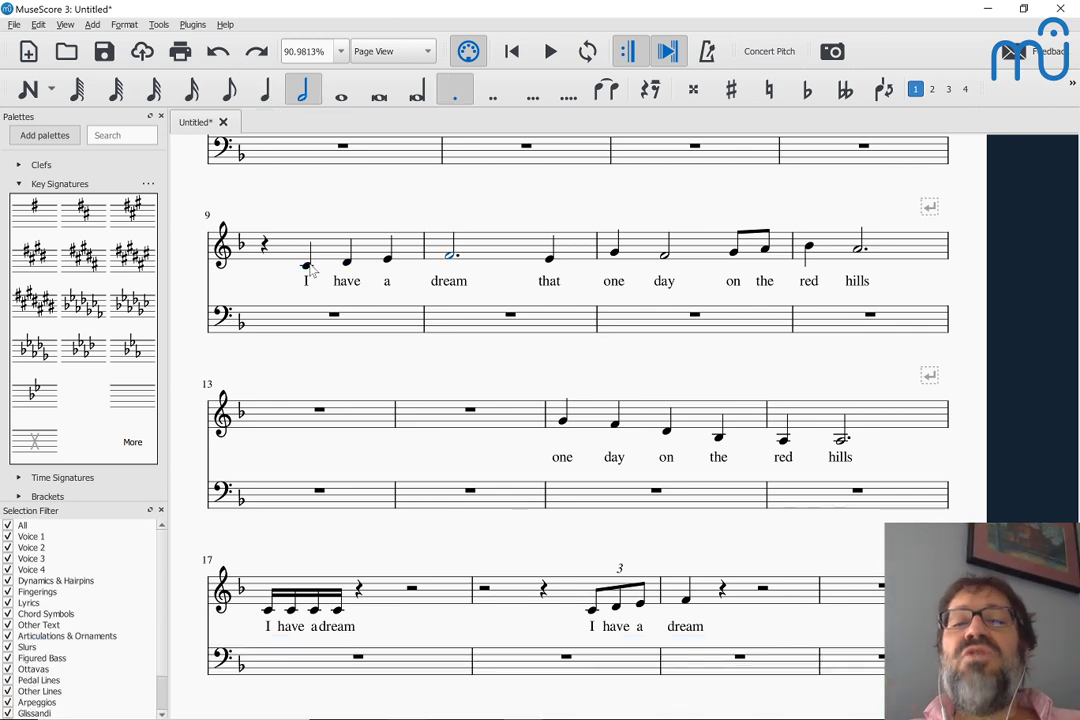
# Compare the "I have a dream" rhythm variants from measure seventeen on with the duet at measure twenty-five, and return to the score's first system.
pyautogui.scroll(-3, 312, 266)
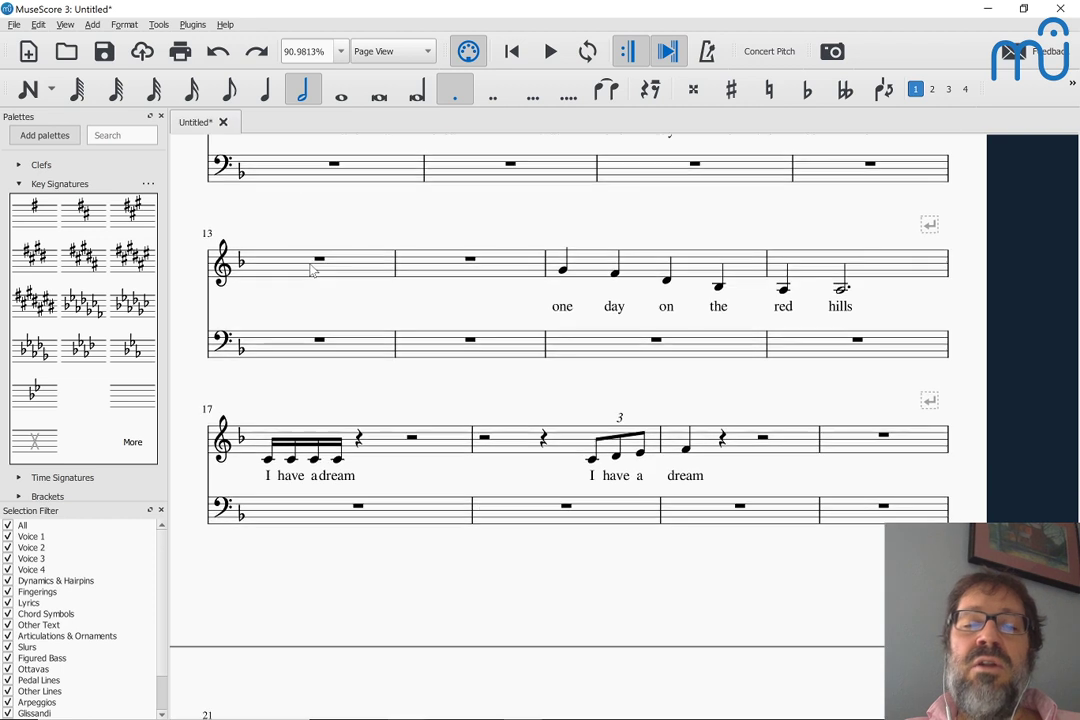
pyautogui.click(268, 459)
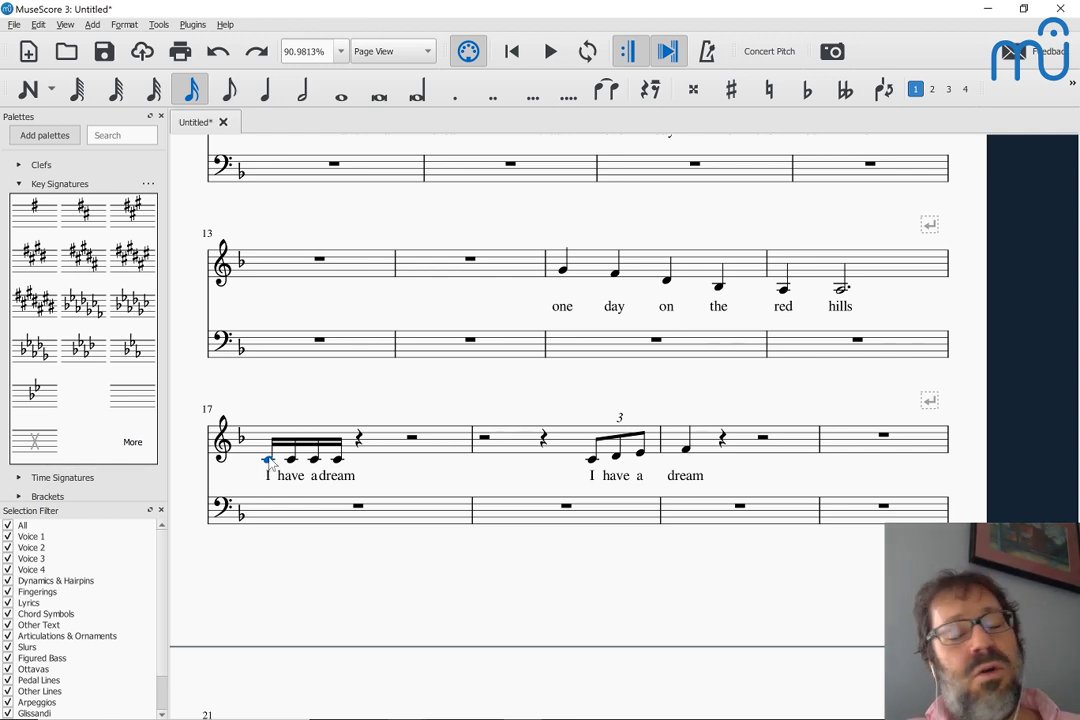
pyautogui.scroll(-4, 270, 462)
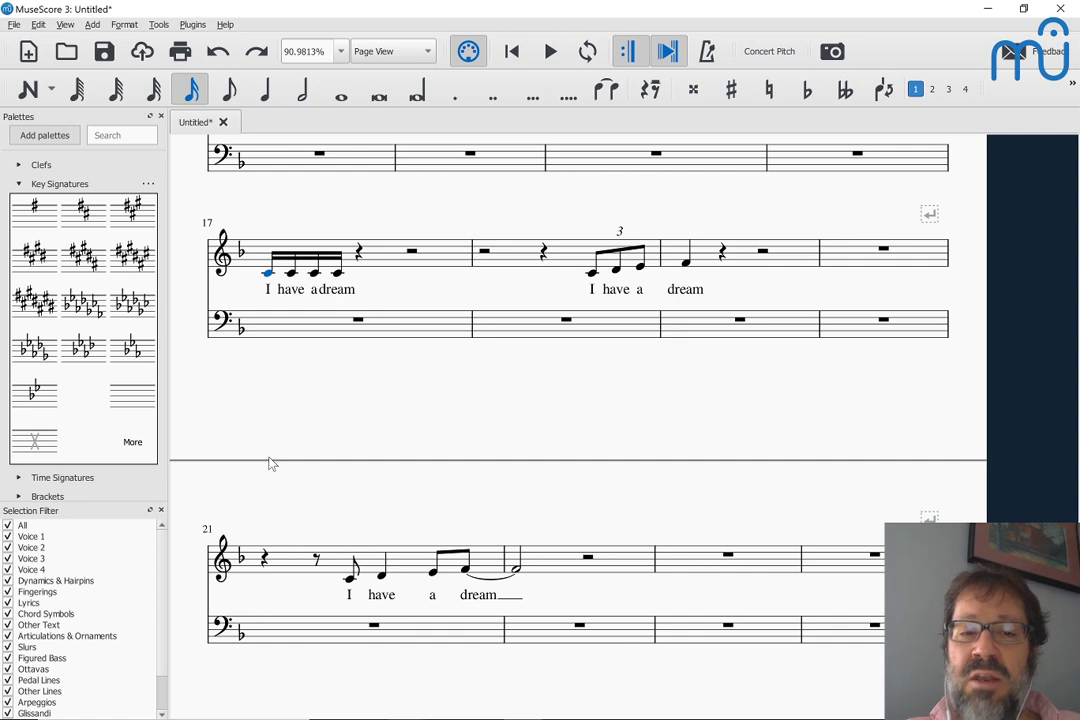
pyautogui.scroll(-1, 270, 462)
pyautogui.scroll(-4, 270, 462)
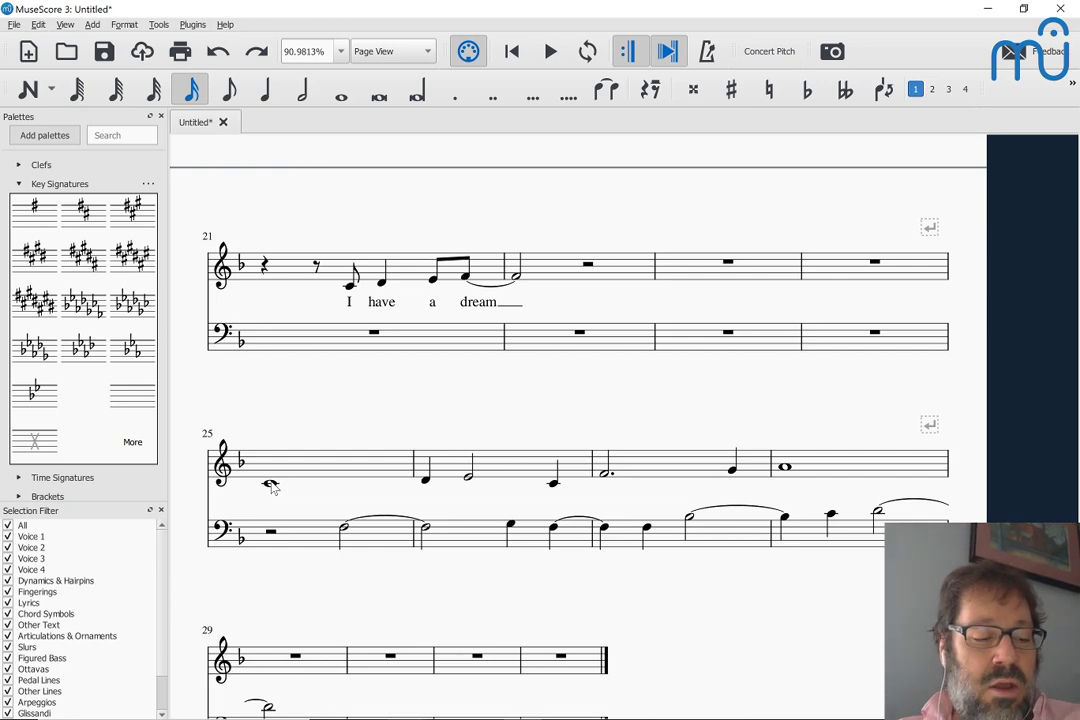
pyautogui.scroll(3, 236, 416)
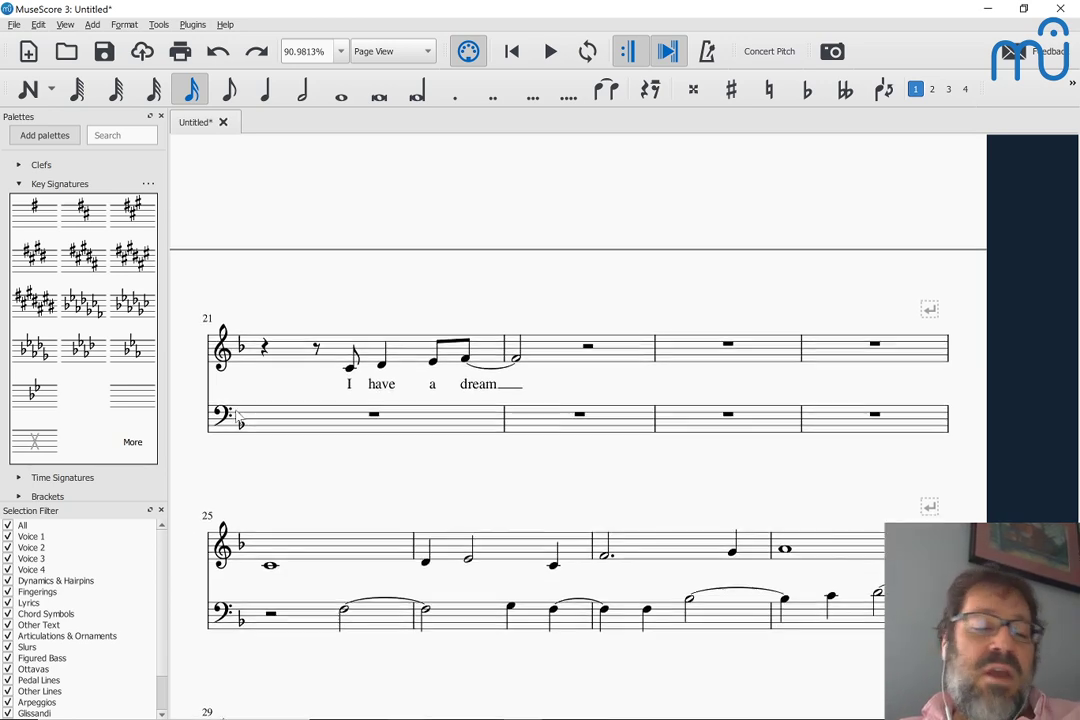
pyautogui.scroll(18, 236, 416)
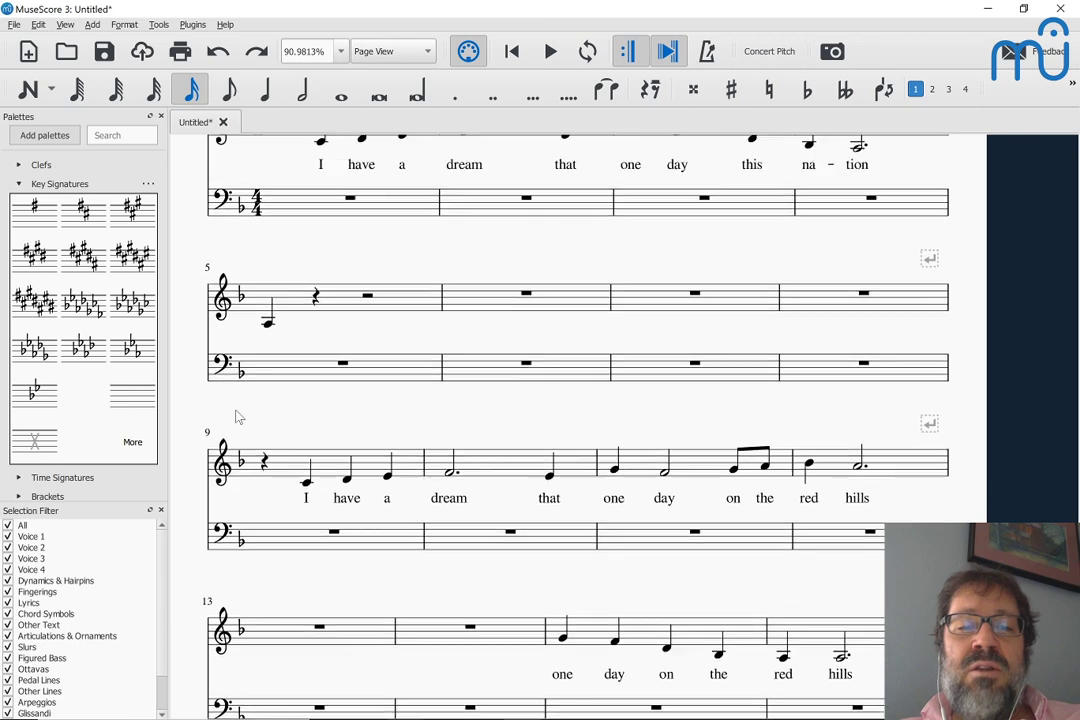
pyautogui.scroll(2, 236, 416)
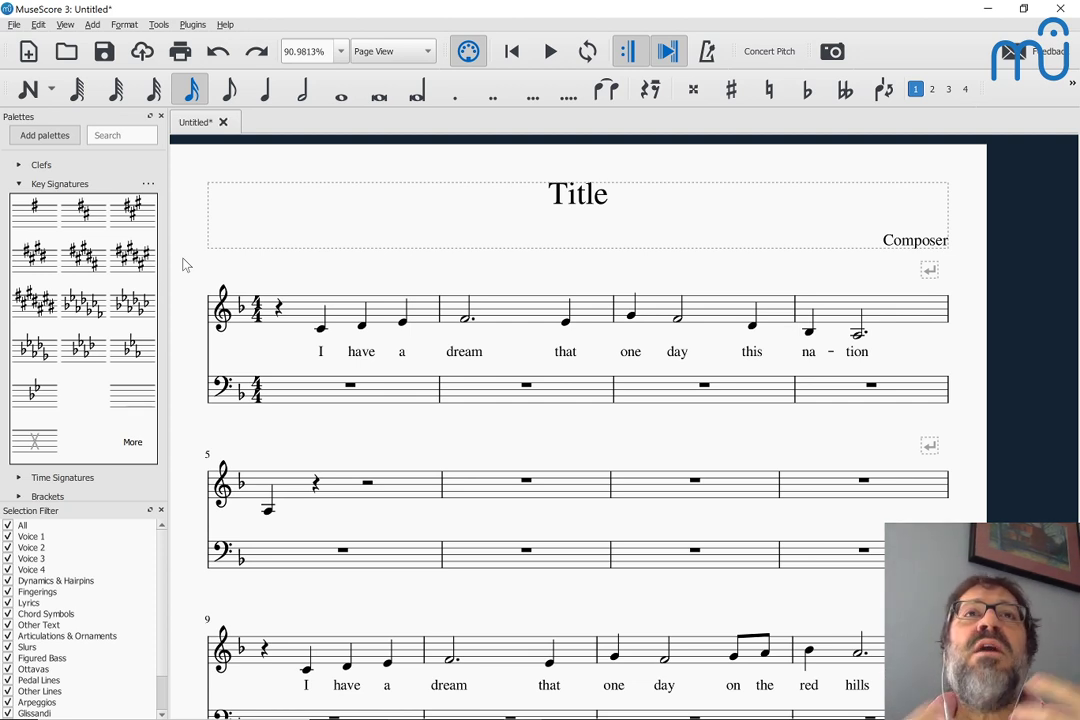
# Switch to the Chrome browser, search Google for "beethoven eroica napoleon" in a new tab, and open the Wikipedia article on Symphony No. 3.
pyautogui.hotkey('alt', 'Tab')
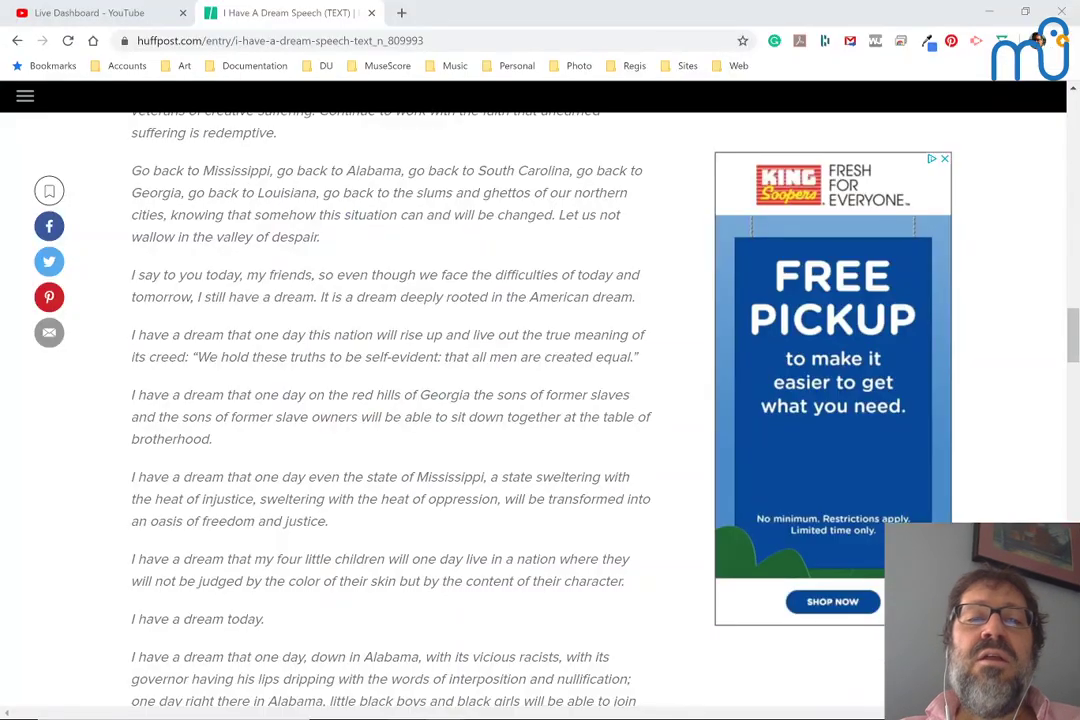
pyautogui.click(404, 12)
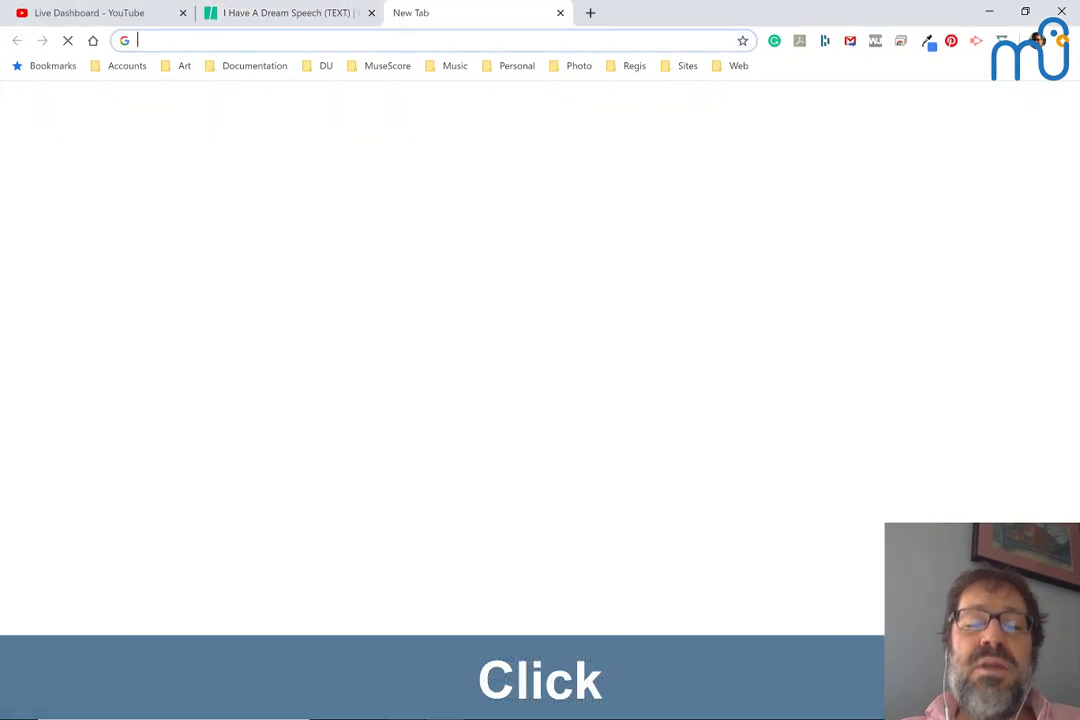
pyautogui.write('beethoven')
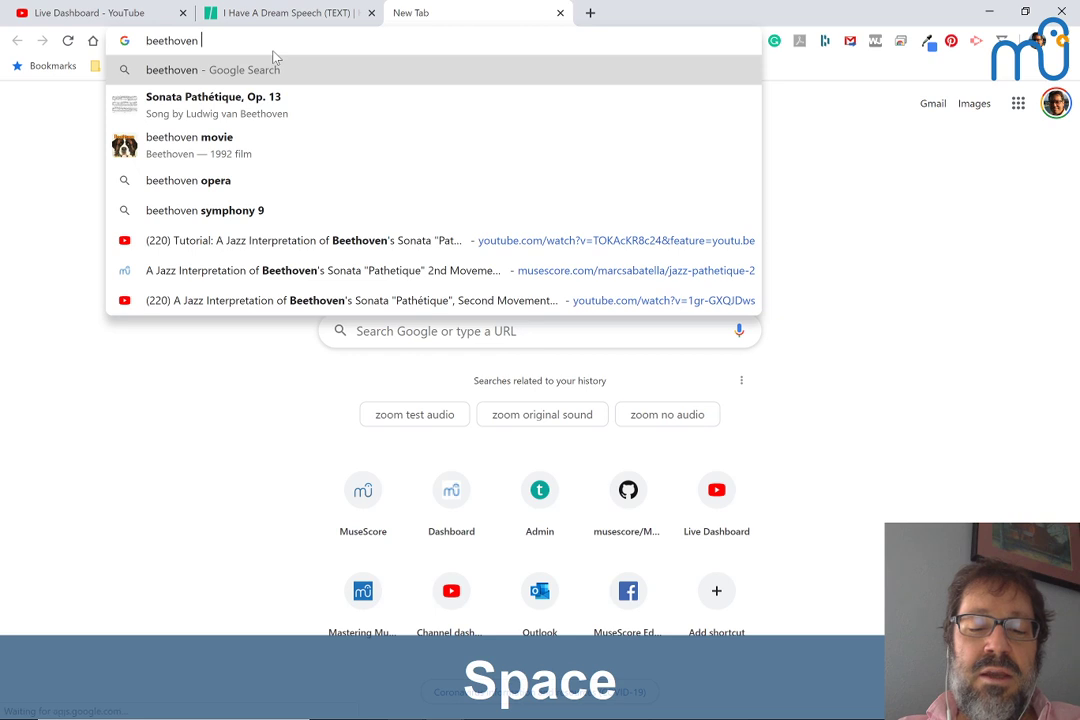
pyautogui.write(' eroica n')
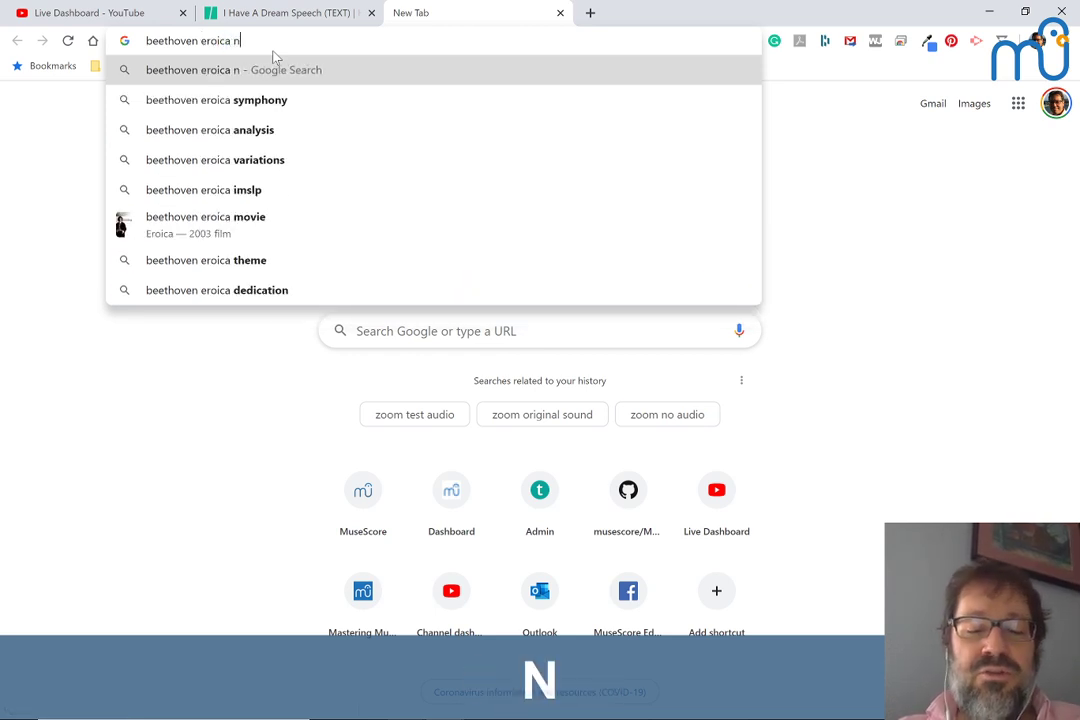
pyautogui.write('apoleon')
pyautogui.press('Return')
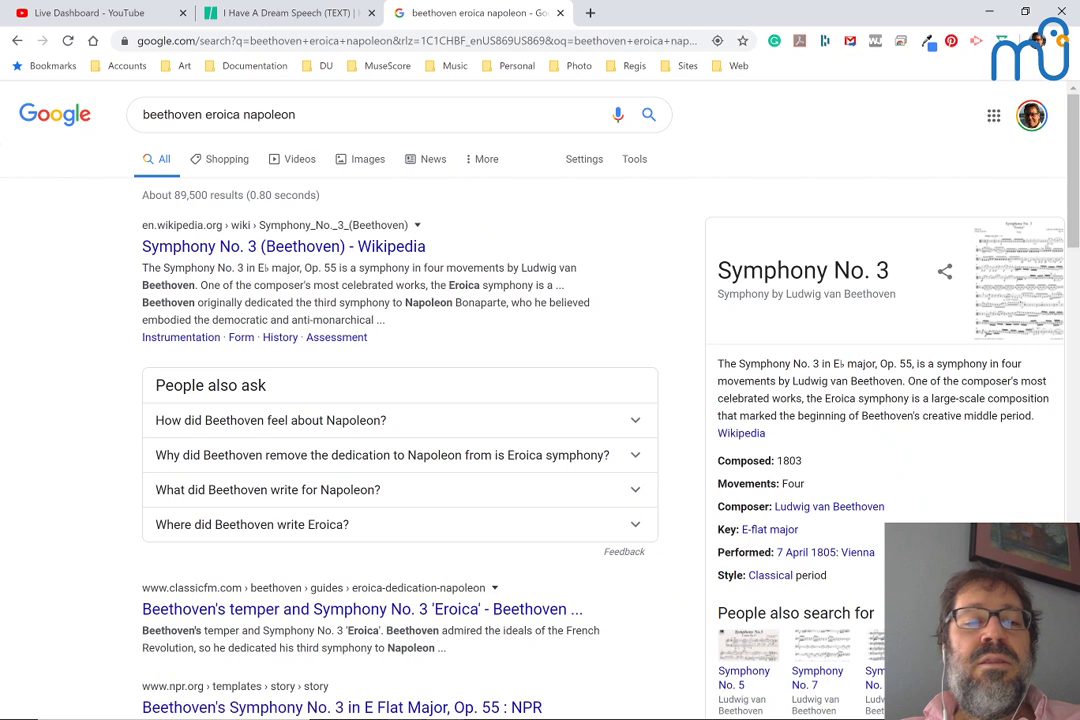
pyautogui.click(343, 247)
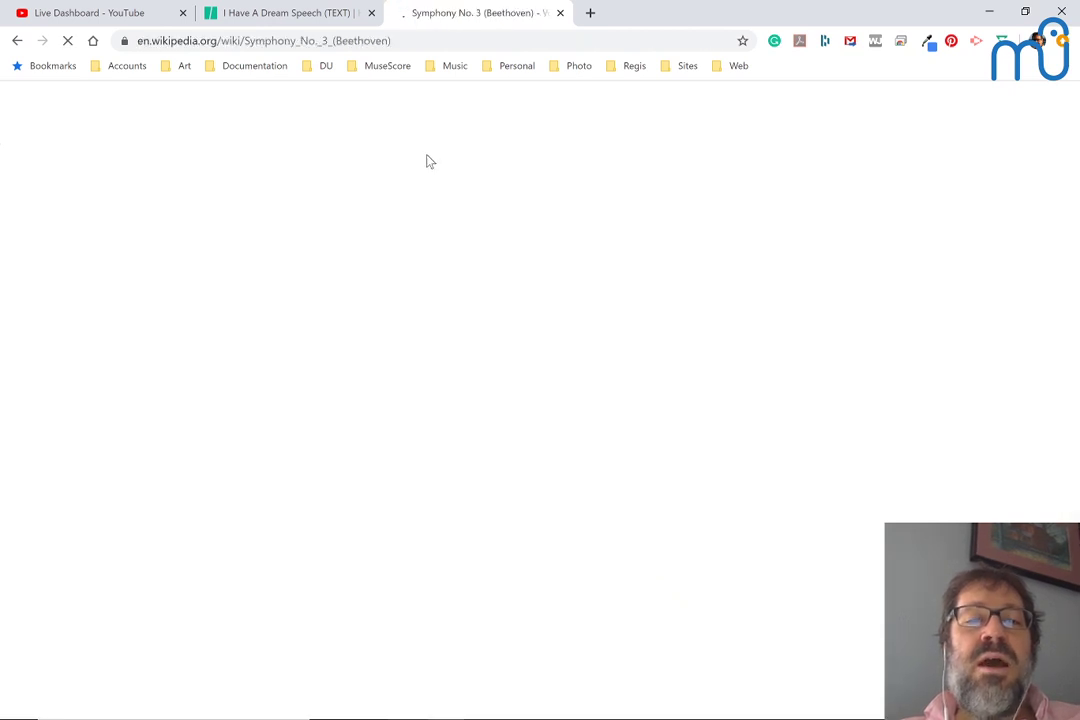
# Open the Musescore.com dashboard in another new browser tab.
pyautogui.click(591, 13)
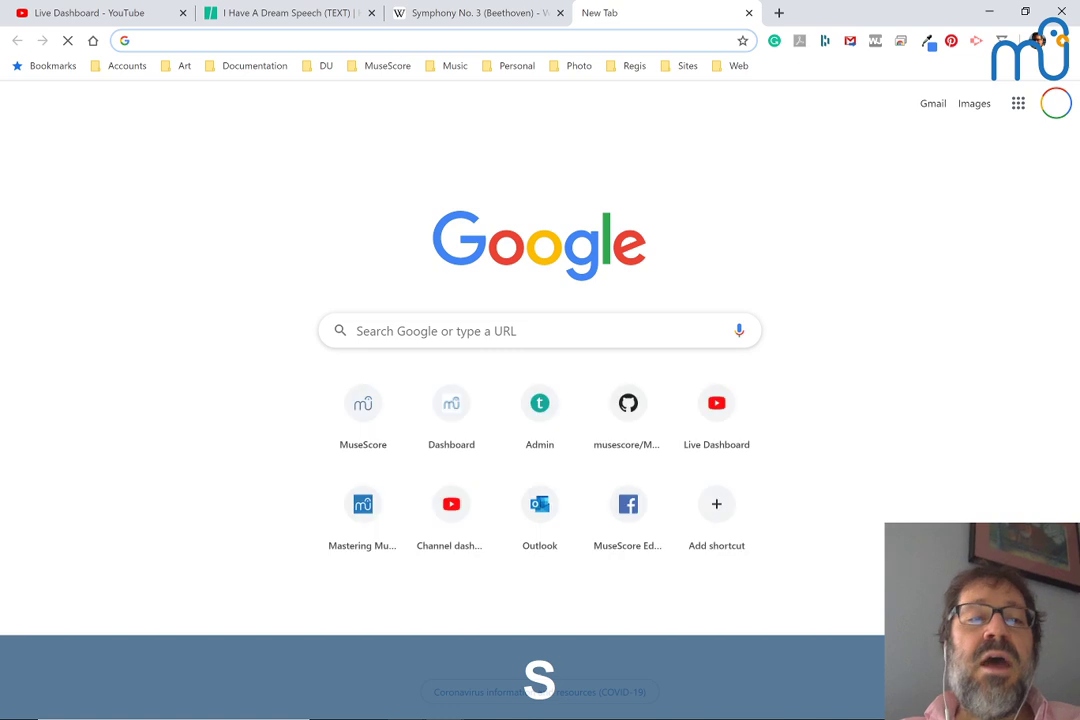
pyautogui.write('musesc')
pyautogui.press('Return')
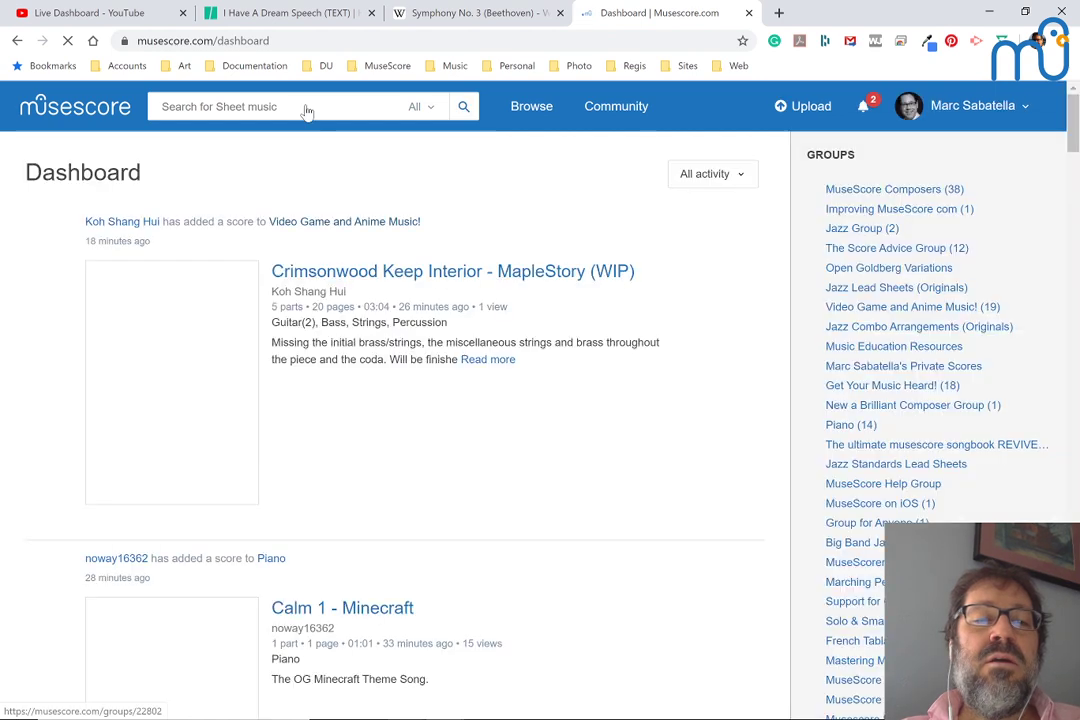
# Search the Musescore.com sheet music for "eroica".
pyautogui.click(260, 100)
pyautogui.write('o')
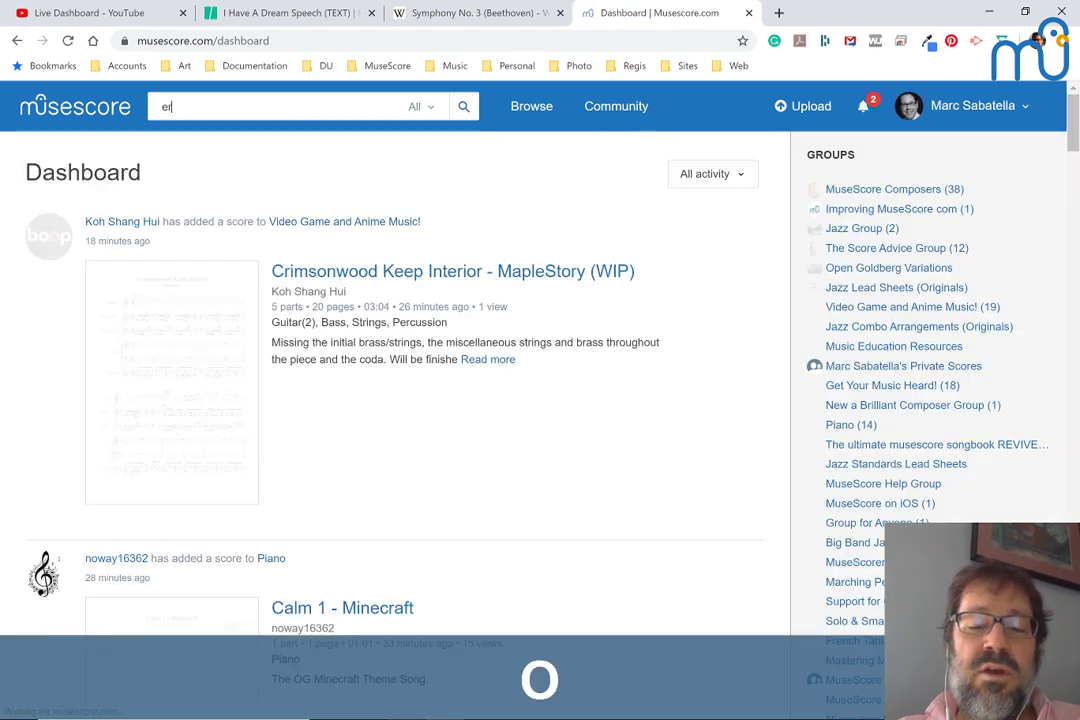
pyautogui.write('ica')
pyautogui.press('Return')
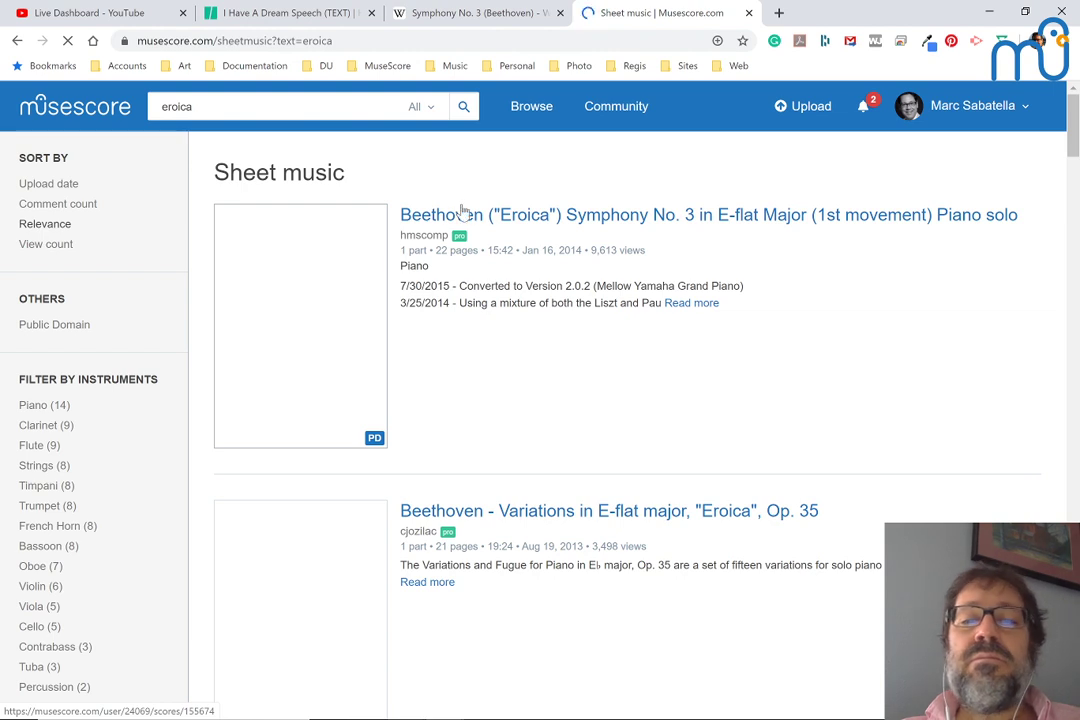
# Examine the "eroica" sheet music results for a suitable arrangement of Beethoven's Symphony No. 3.
pyautogui.scroll(-1, 480, 202)
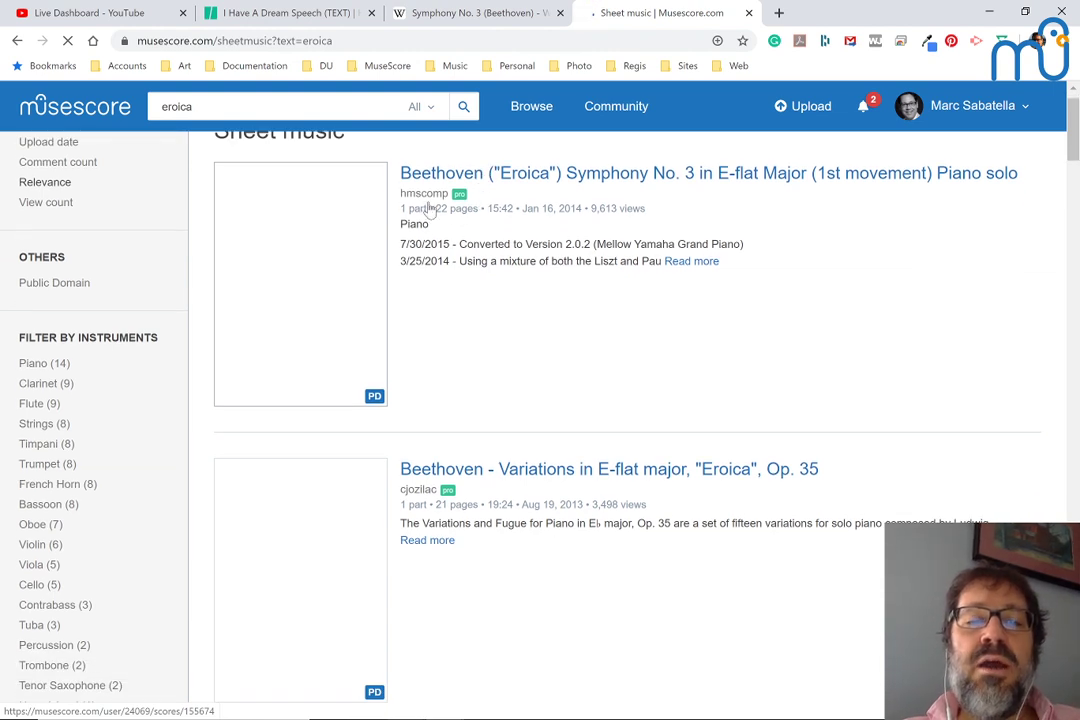
pyautogui.scroll(-3, 440, 274)
pyautogui.scroll(-2, 440, 274)
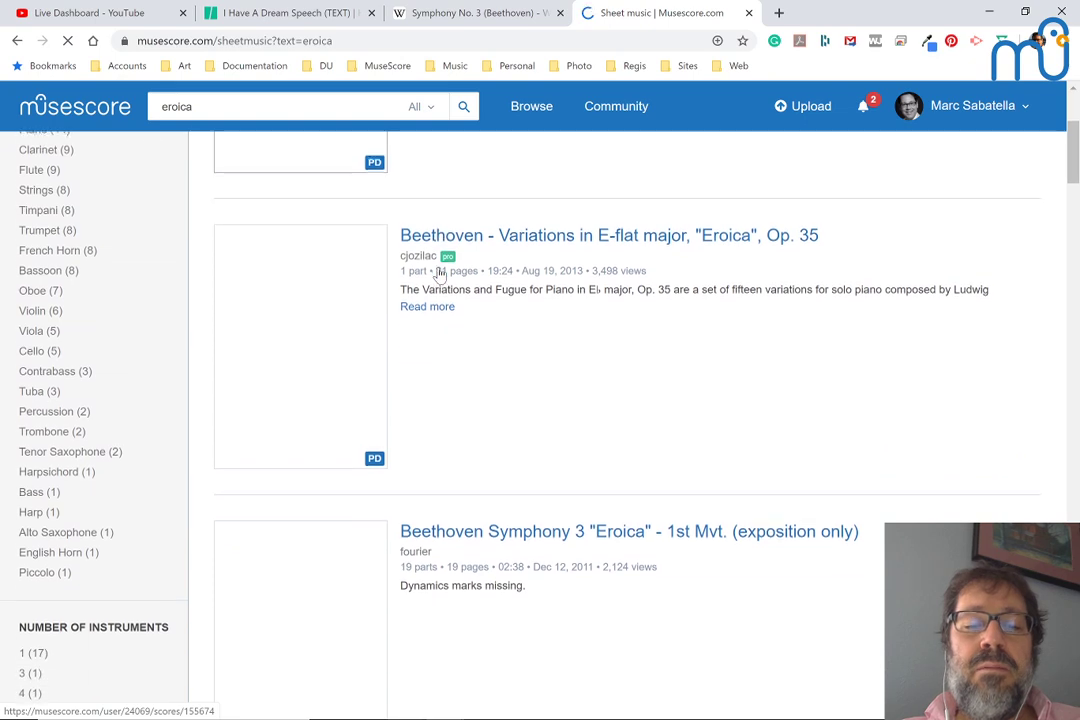
pyautogui.scroll(1, 440, 274)
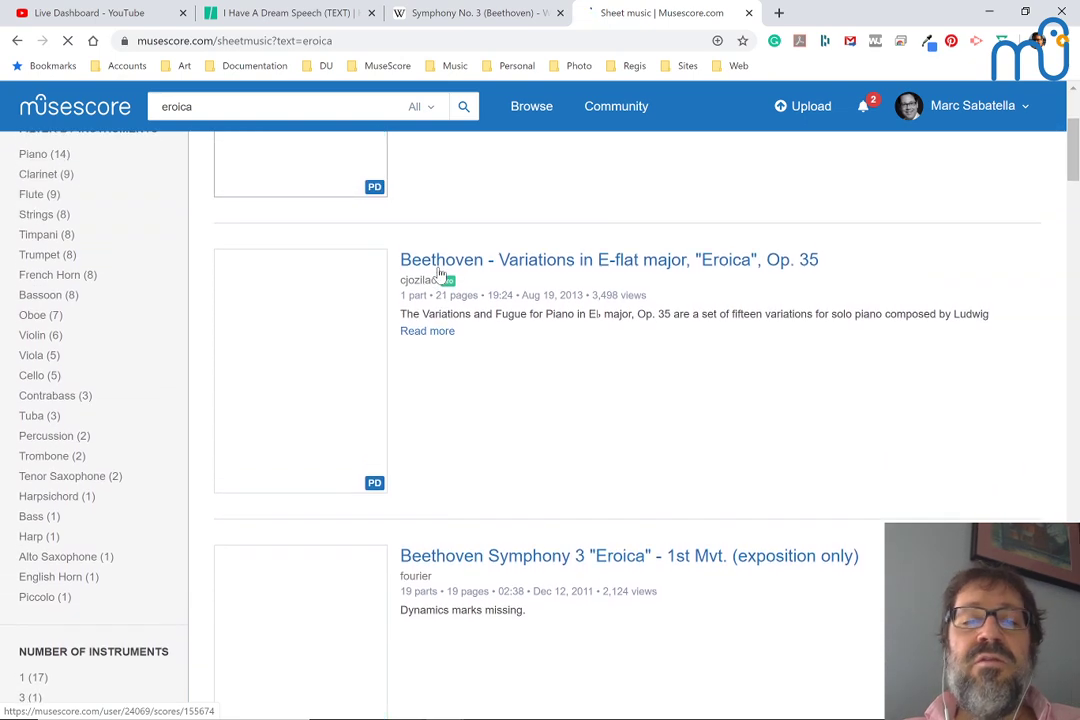
pyautogui.scroll(-2, 440, 274)
pyautogui.scroll(-3, 440, 274)
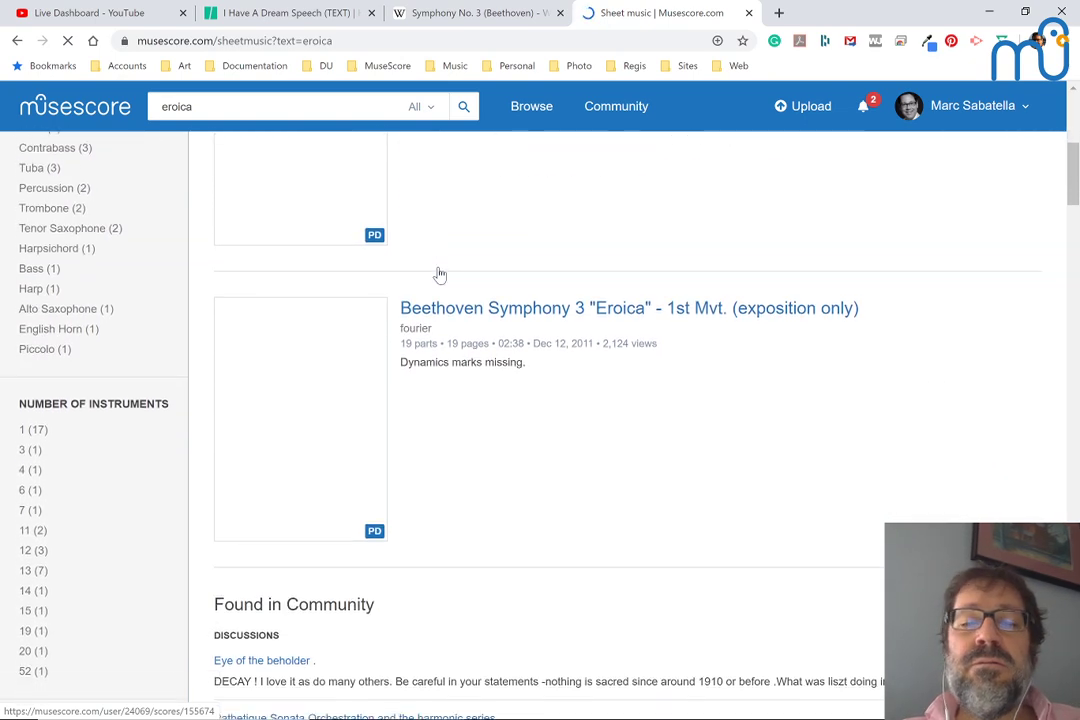
pyautogui.scroll(-1, 440, 274)
pyautogui.scroll(-1, 440, 274)
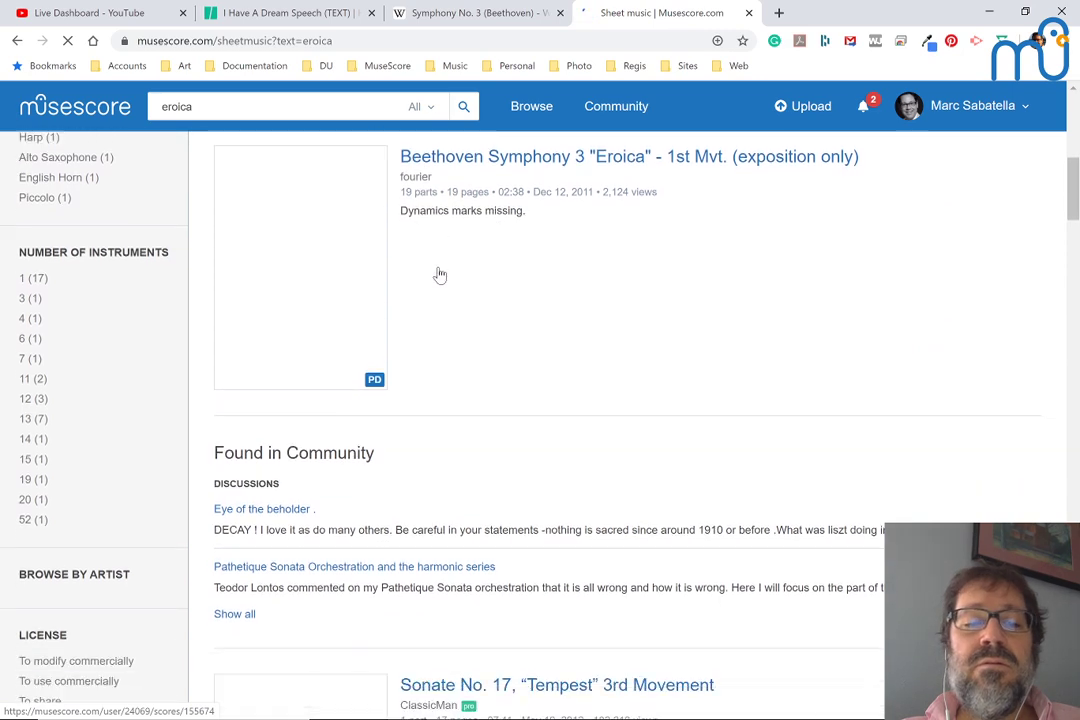
pyautogui.scroll(-3, 440, 274)
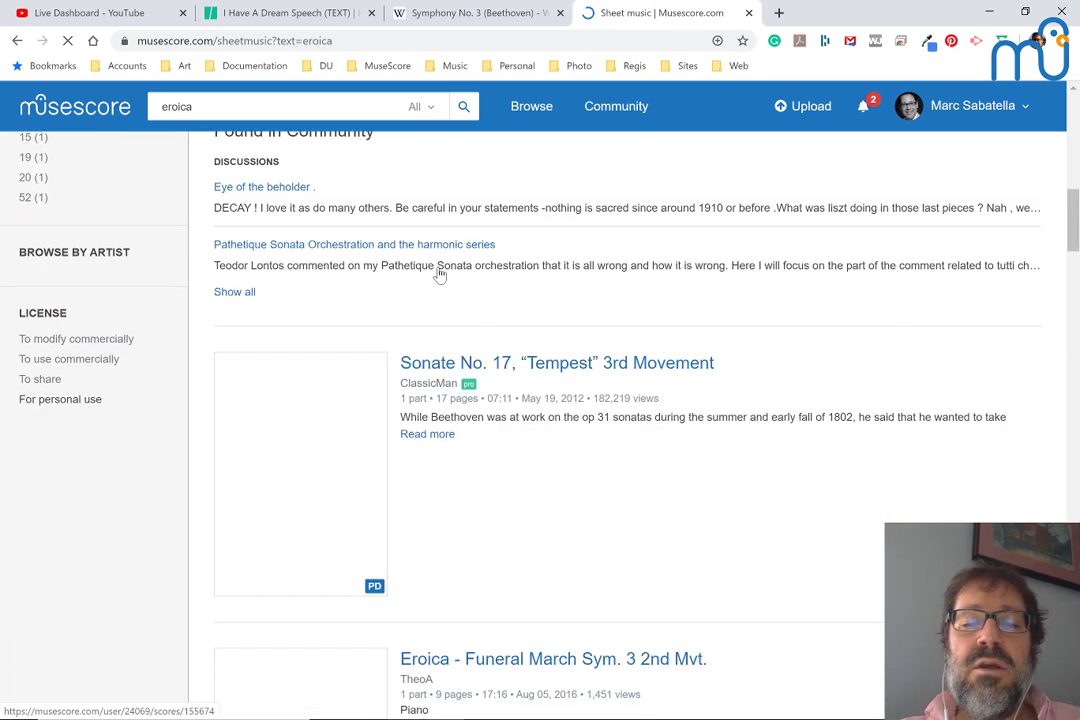
pyautogui.scroll(-2, 417, 386)
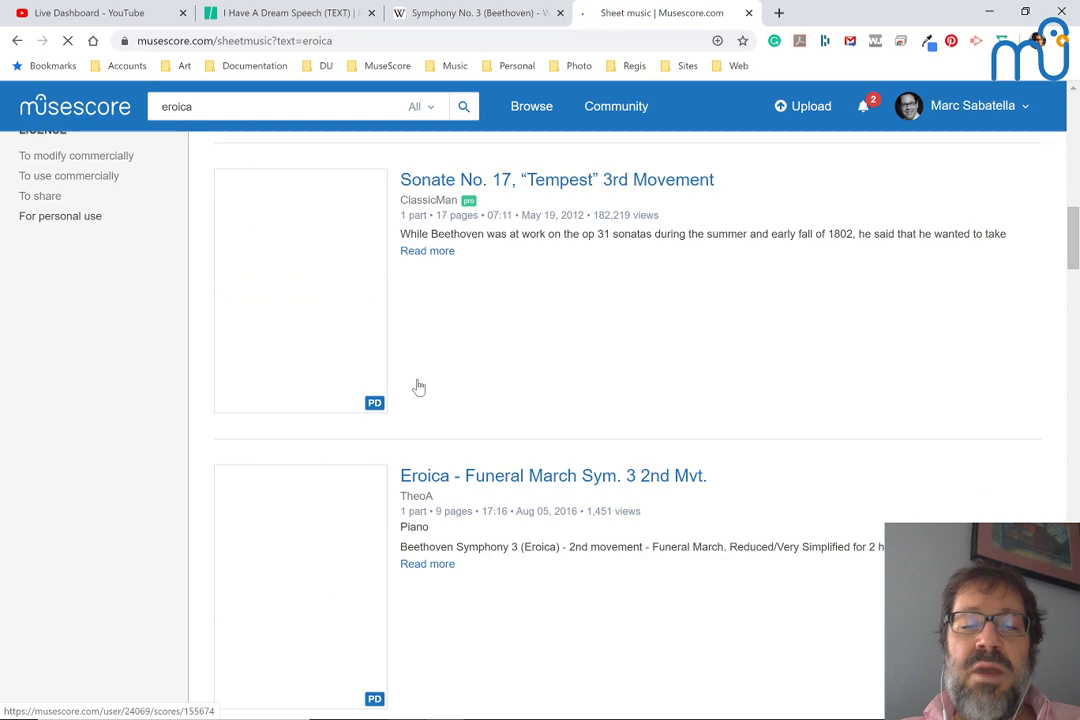
pyautogui.scroll(-5, 419, 387)
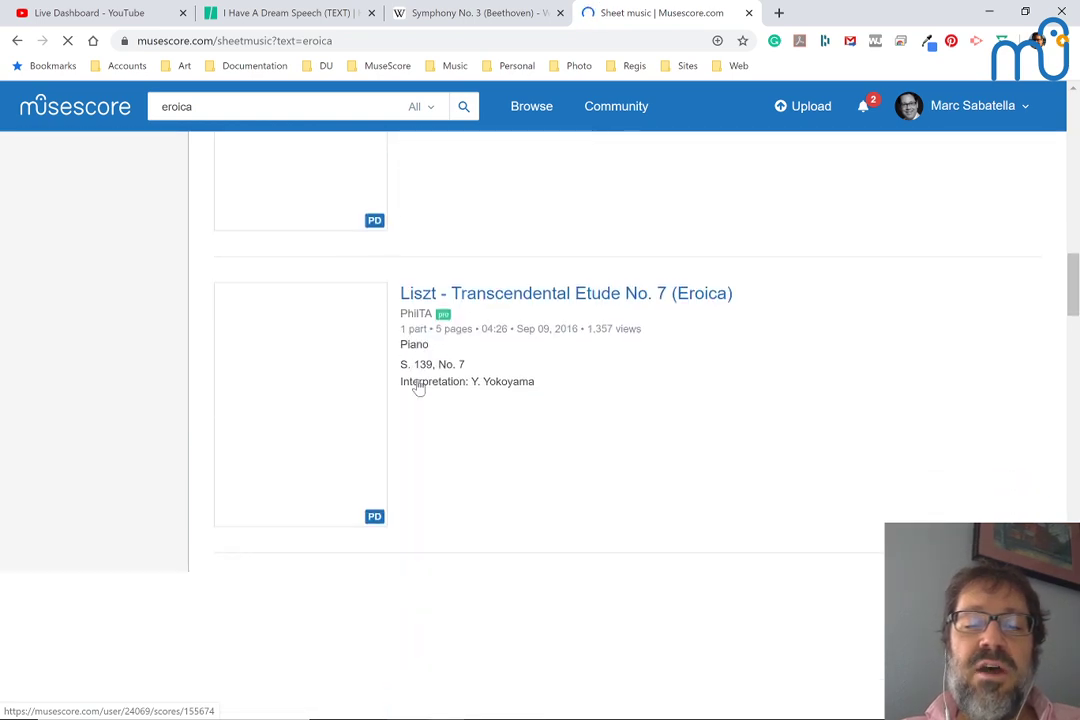
pyautogui.scroll(10, 419, 387)
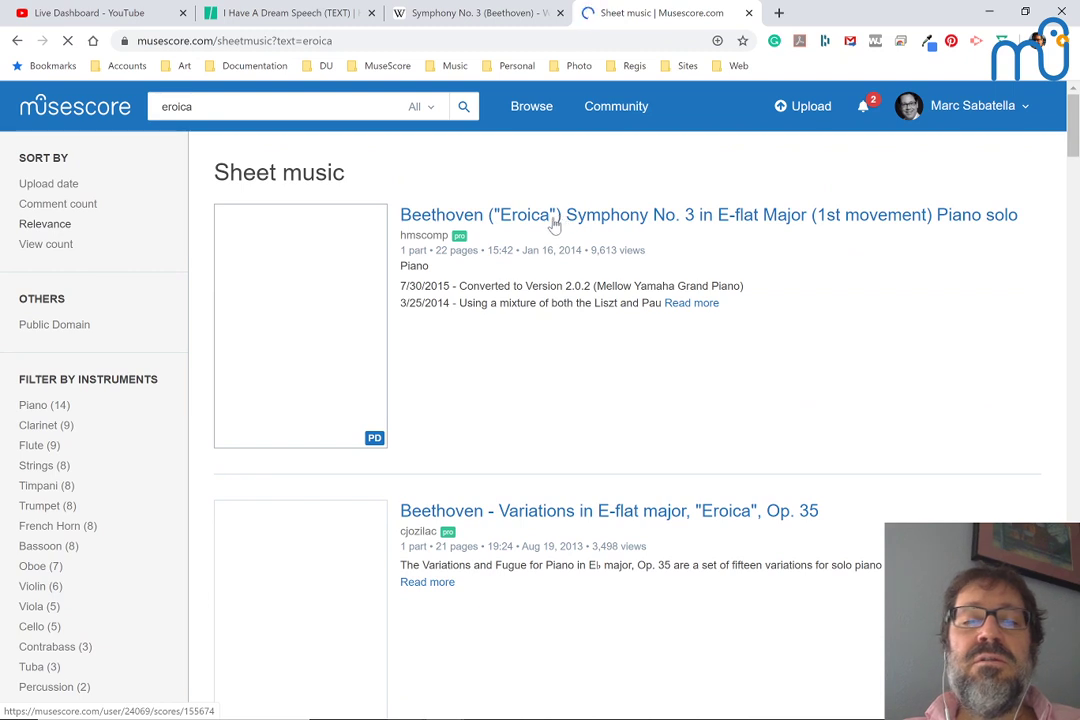
pyautogui.scroll(-1, 505, 355)
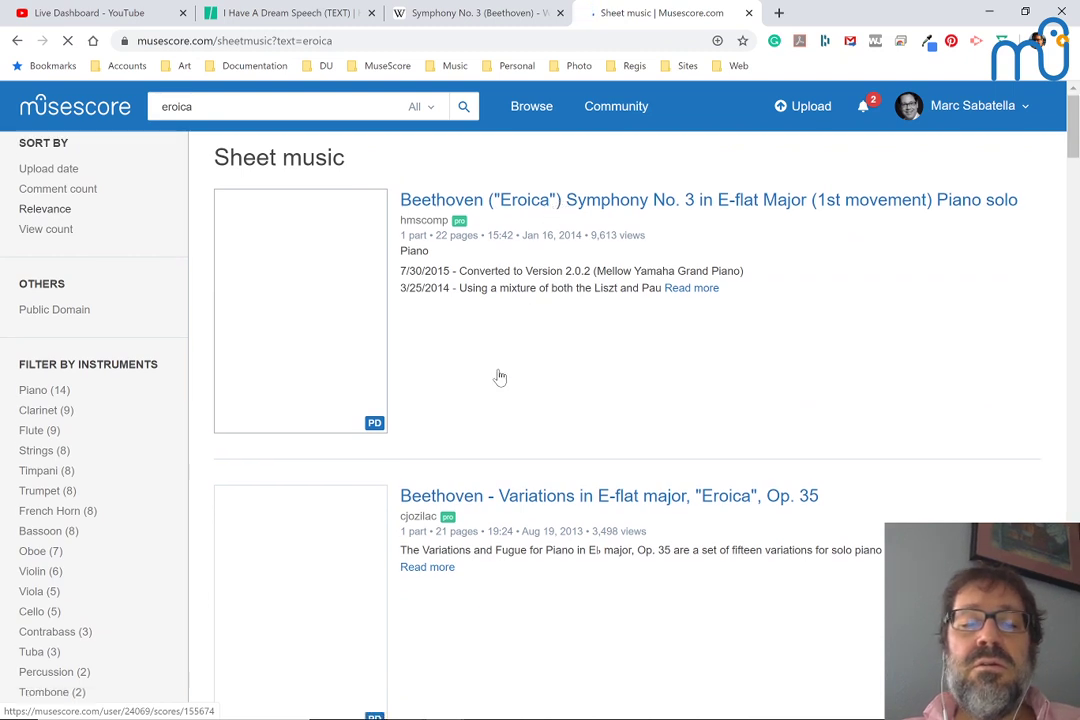
pyautogui.scroll(1, 500, 377)
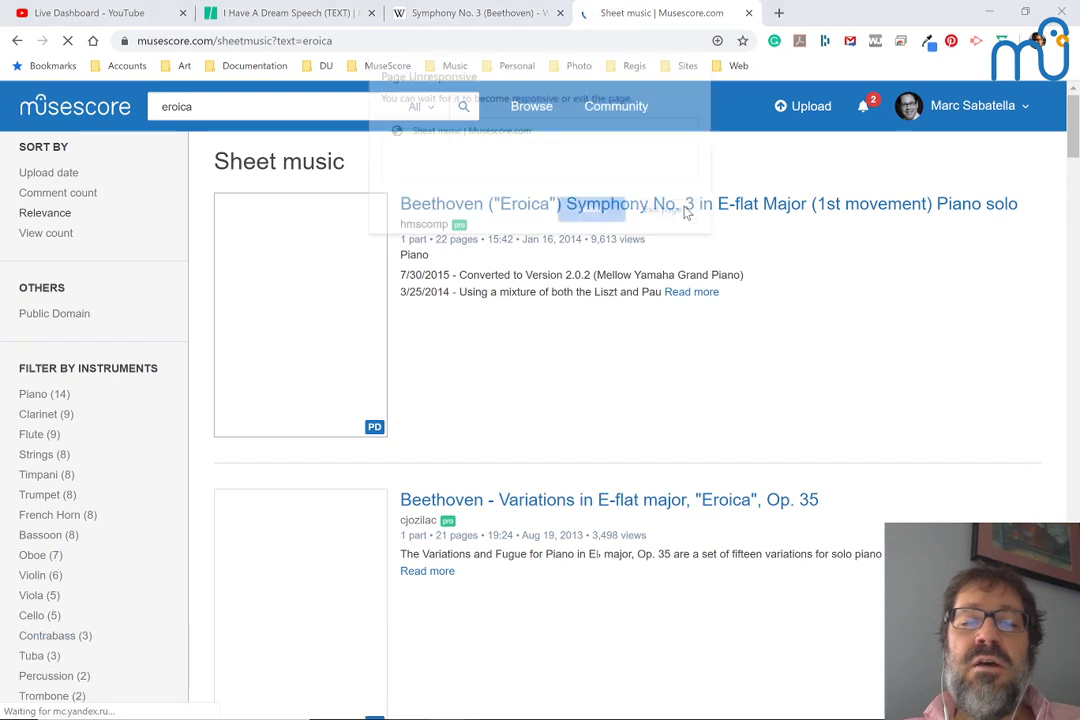
# Open the piano solo score of the "Eroica" symphony's first movement, play it through measure 23, and return to its opening systems.
pyautogui.click(583, 215)
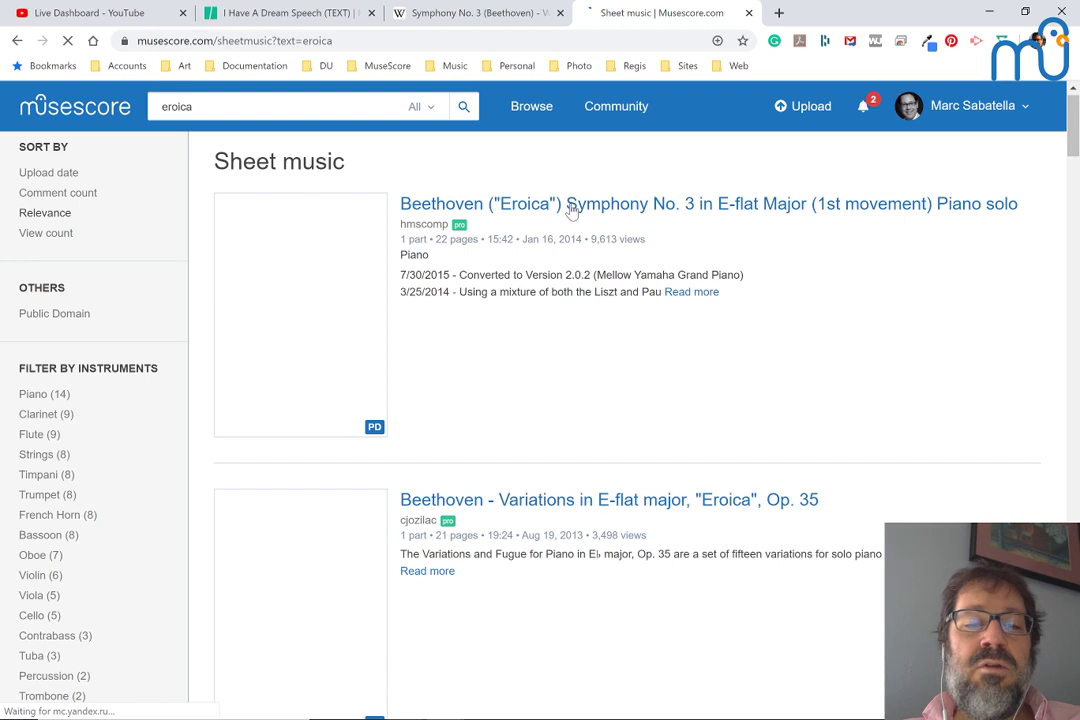
pyautogui.click(572, 207)
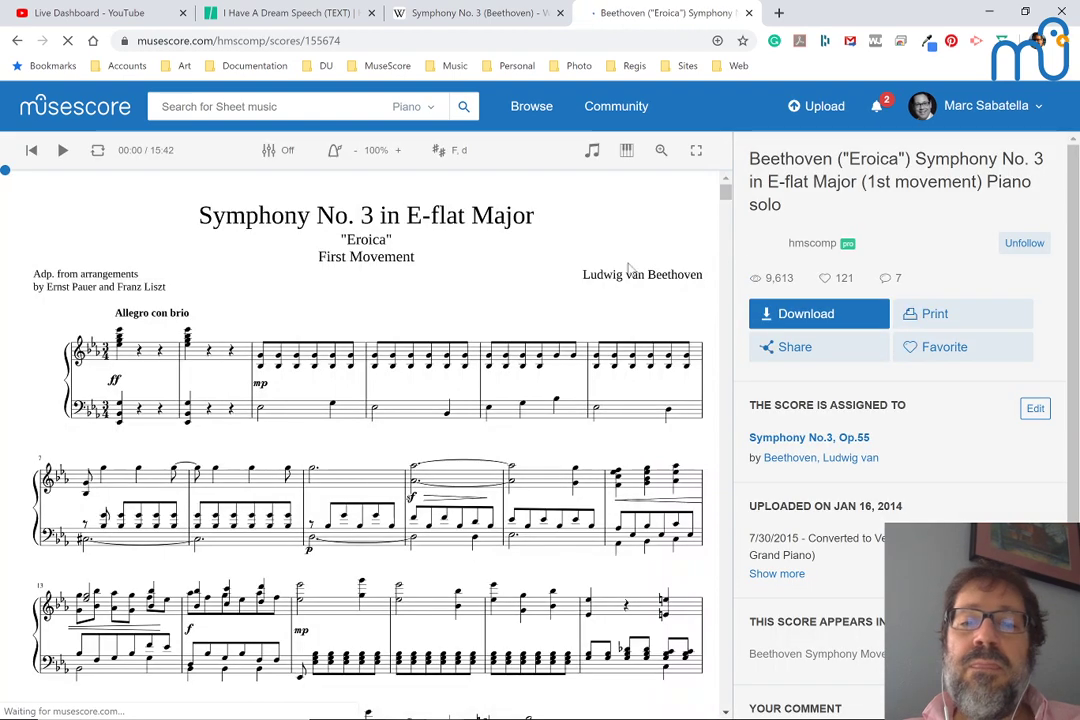
pyautogui.press('space')
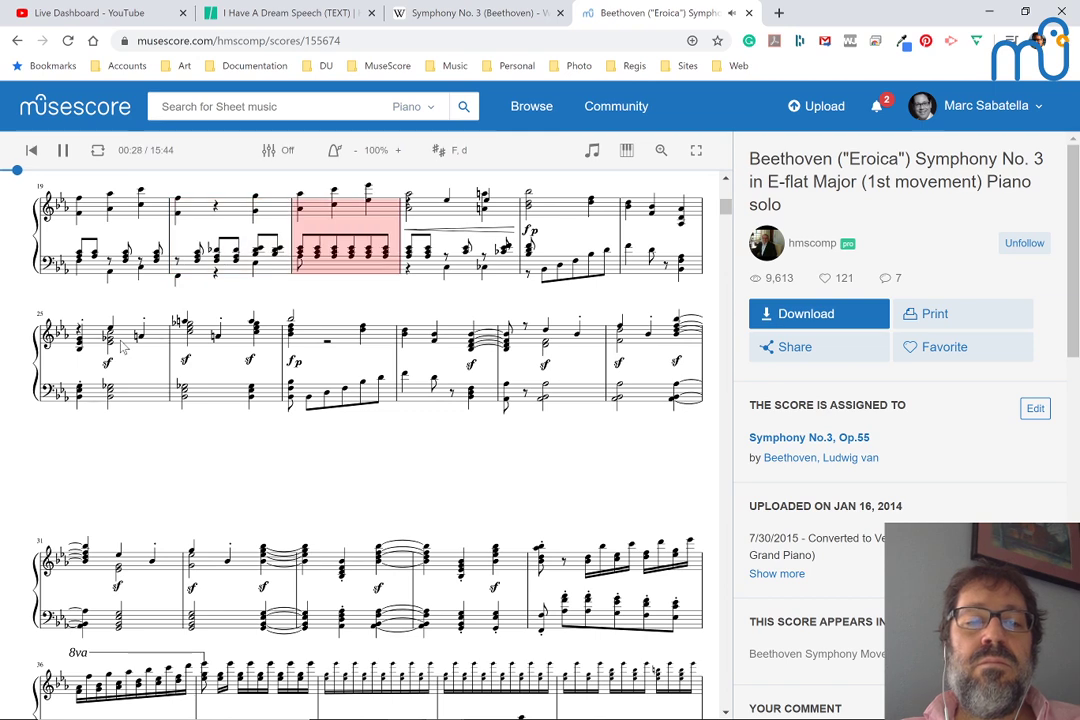
pyautogui.press('space')
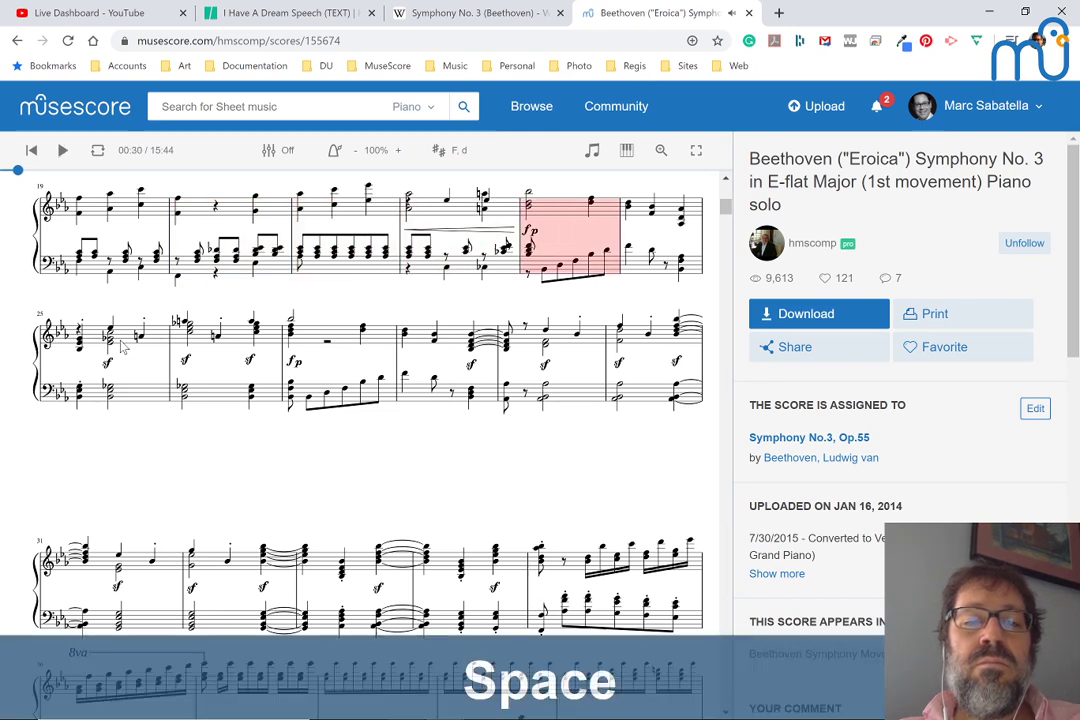
pyautogui.scroll(5, 27, 347)
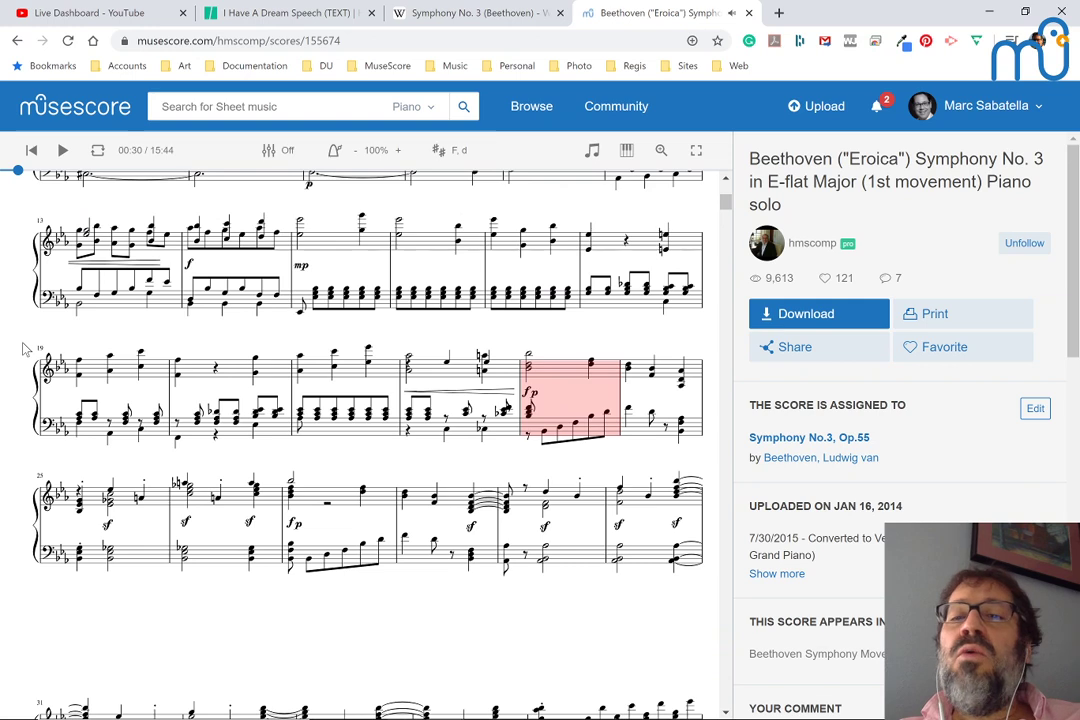
pyautogui.scroll(1, 27, 347)
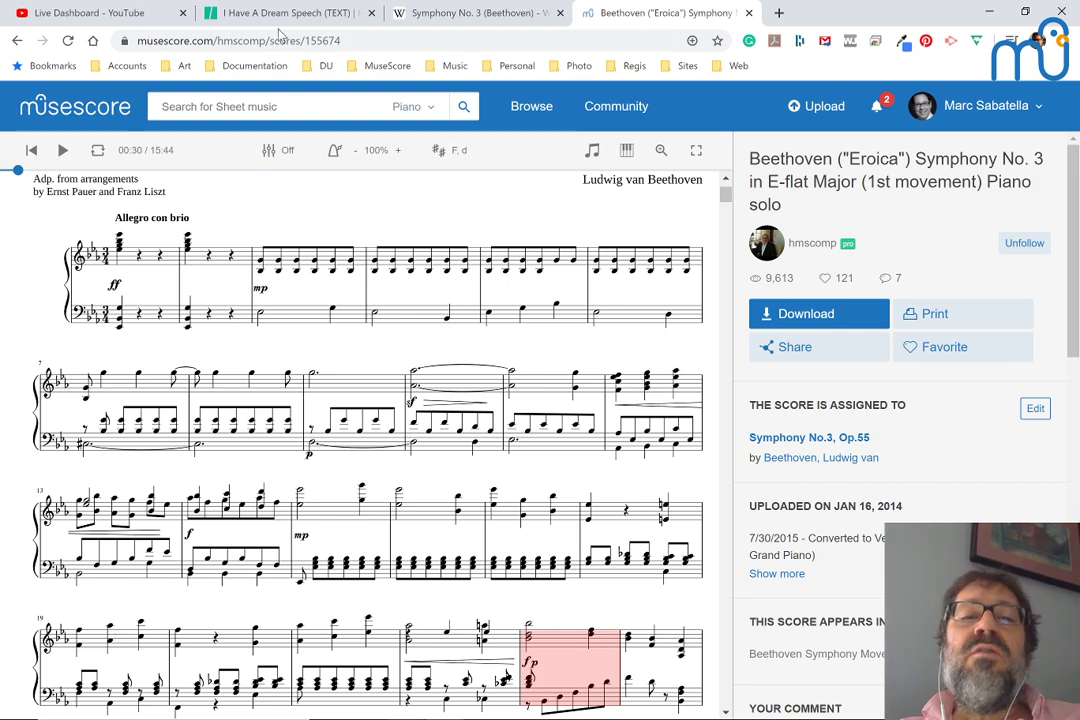
# Go back to the Wikipedia article on Symphony No. 3 and examine its Form section, covering the descriptions and themes of the movements.
pyautogui.click(465, 13)
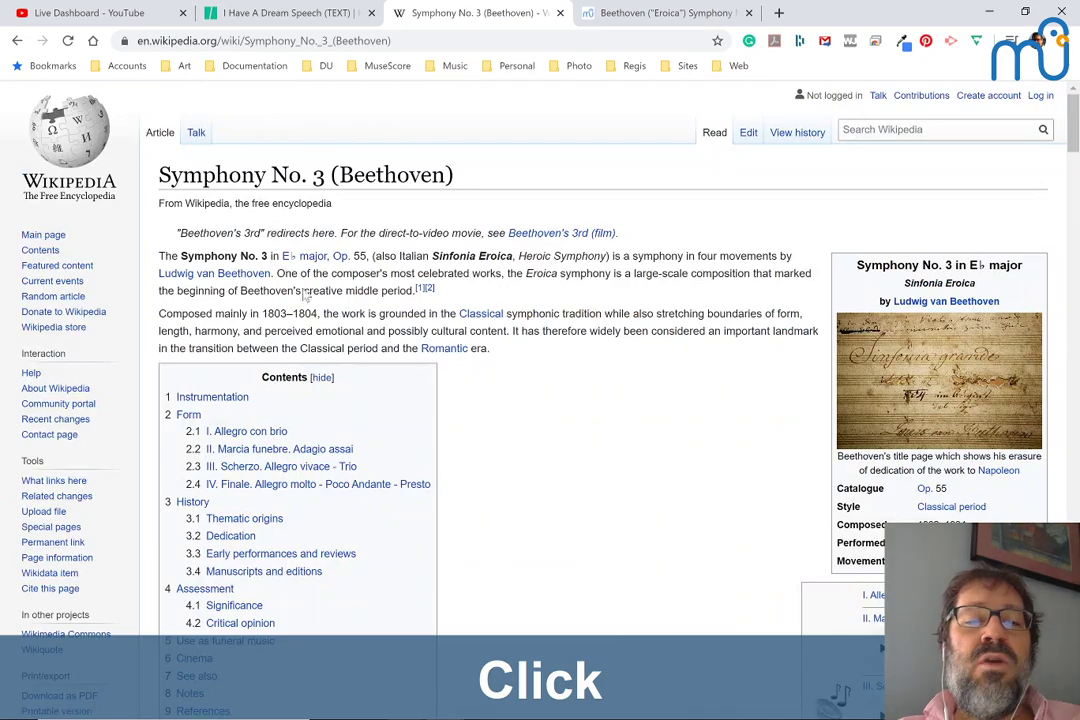
pyautogui.scroll(-5, 305, 295)
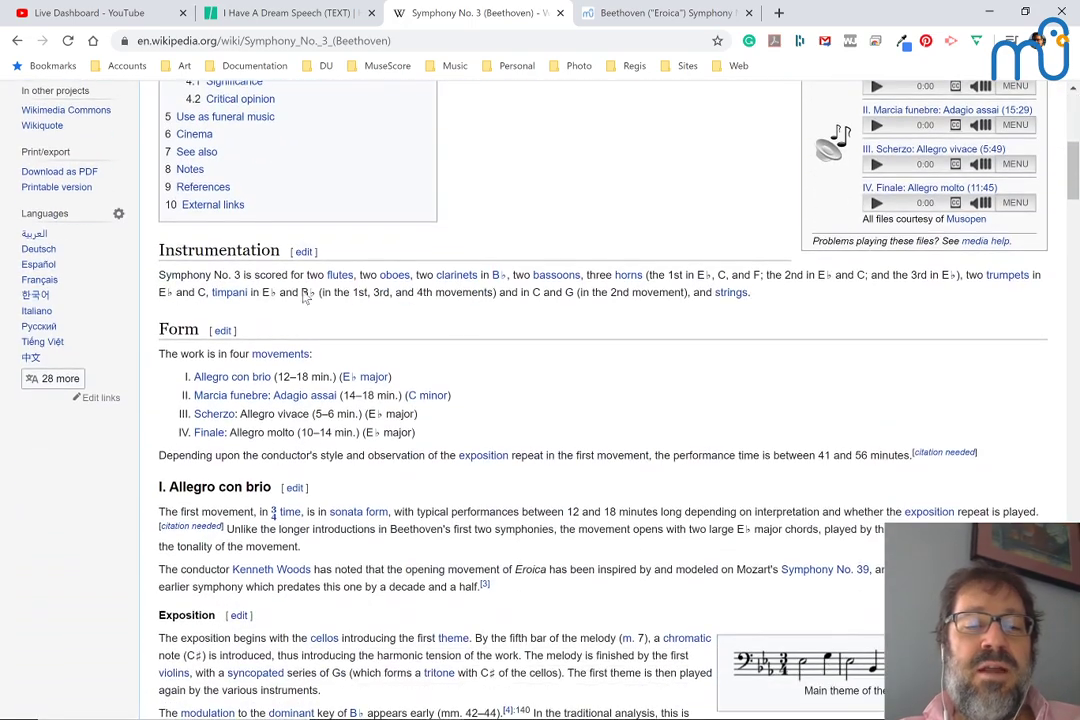
pyautogui.scroll(-4, 305, 295)
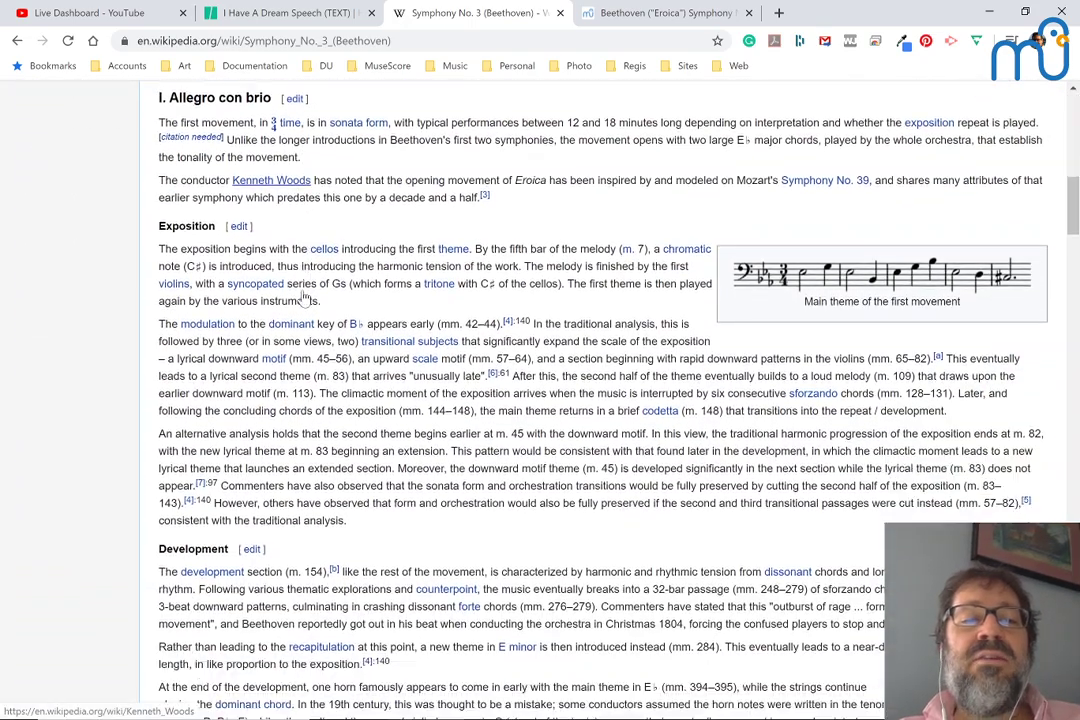
pyautogui.scroll(-4, 305, 298)
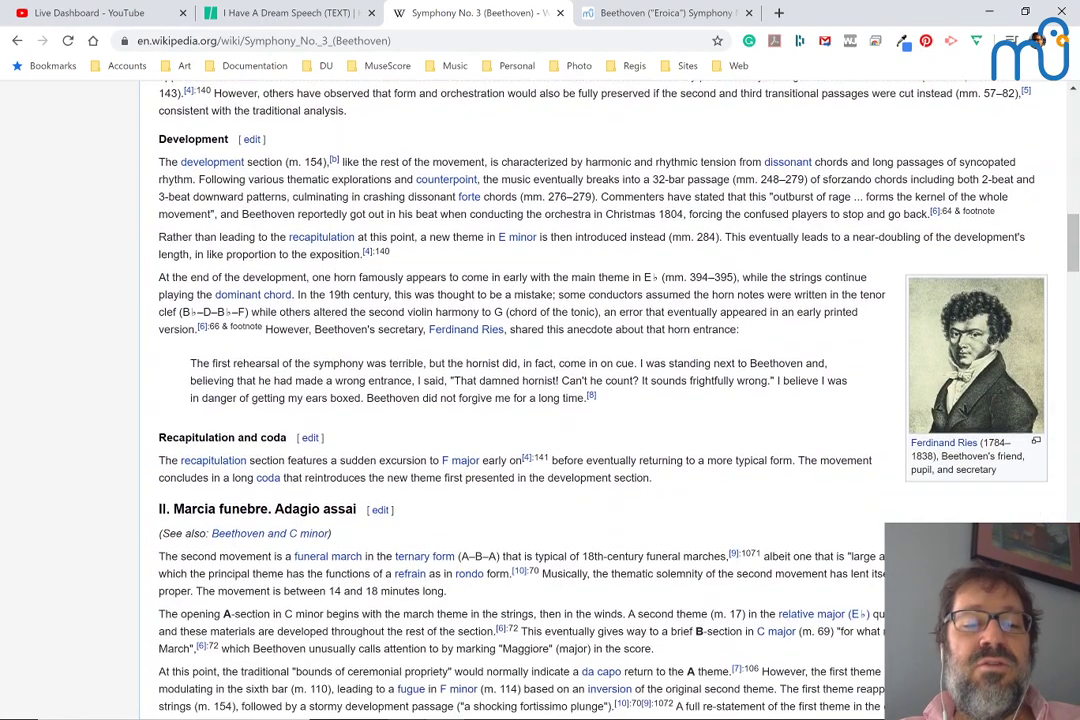
pyautogui.scroll(-5, 435, 292)
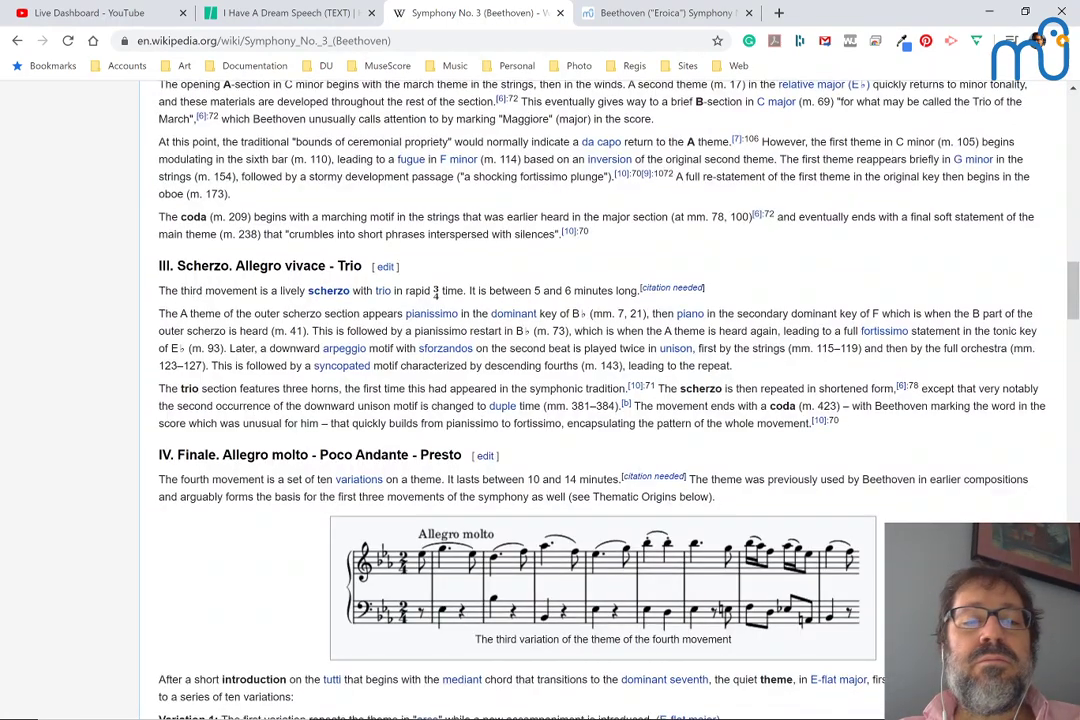
pyautogui.scroll(1, 435, 292)
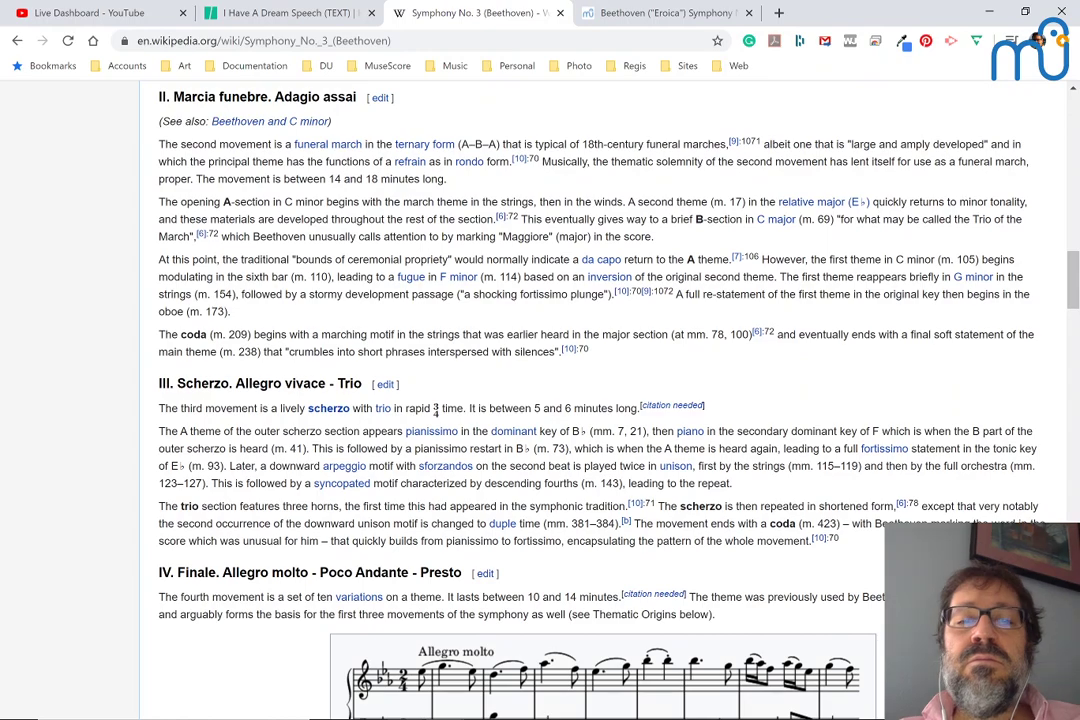
pyautogui.scroll(5, 435, 410)
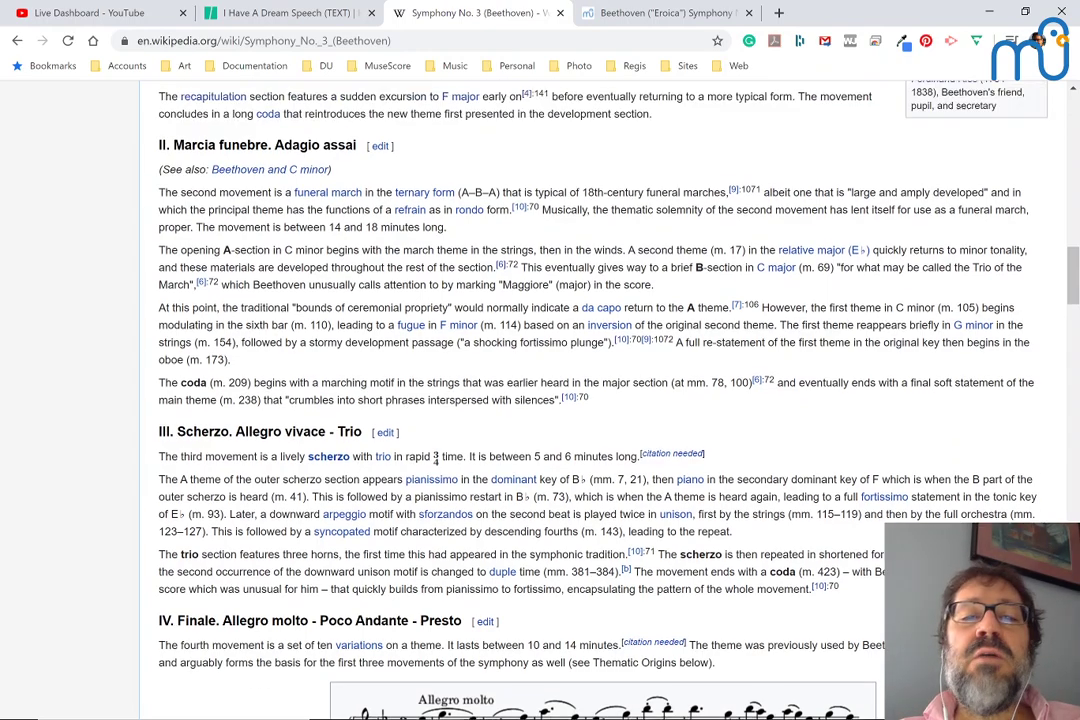
pyautogui.scroll(1, 277, 270)
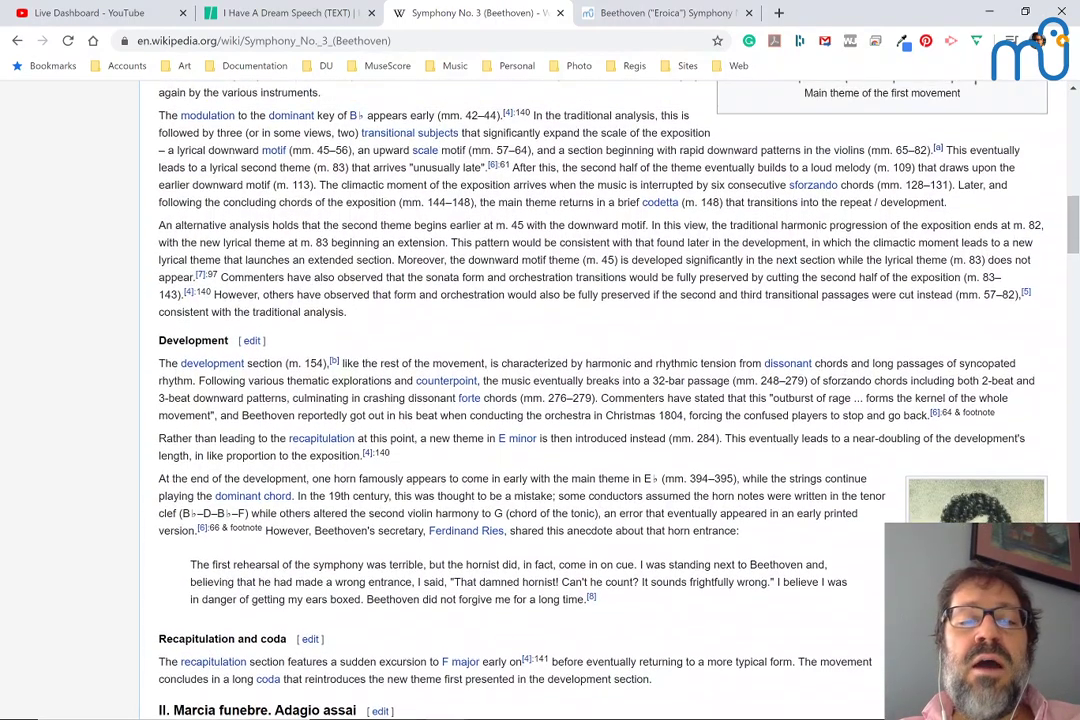
pyautogui.scroll(2, 276, 271)
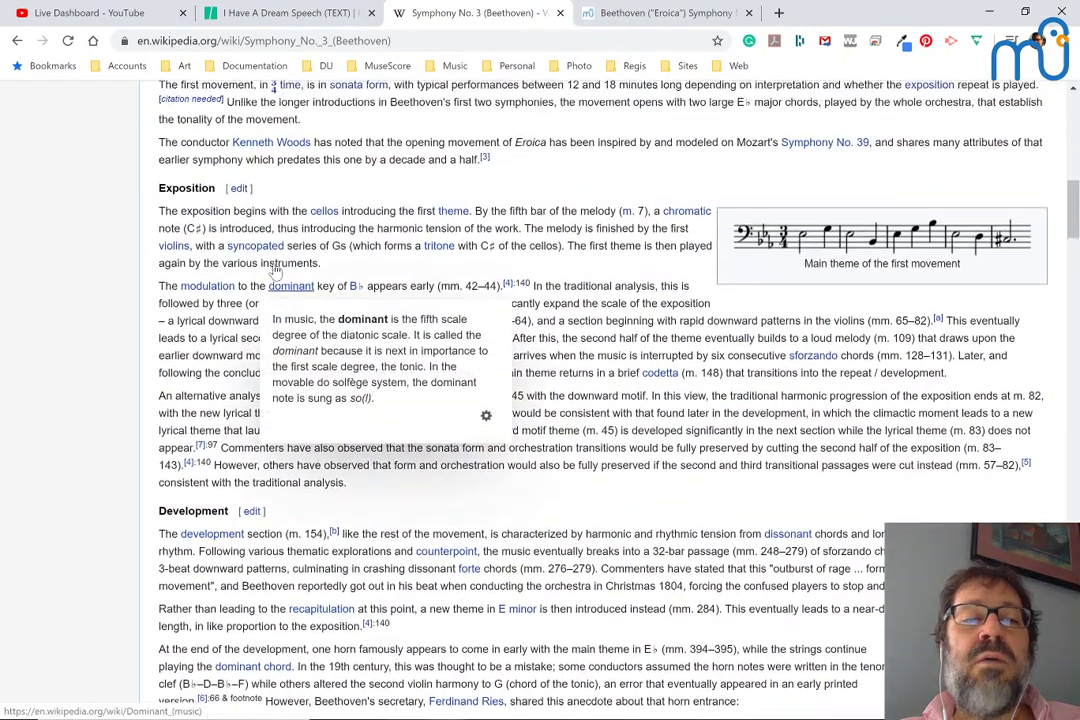
pyautogui.scroll(2, 145, 271)
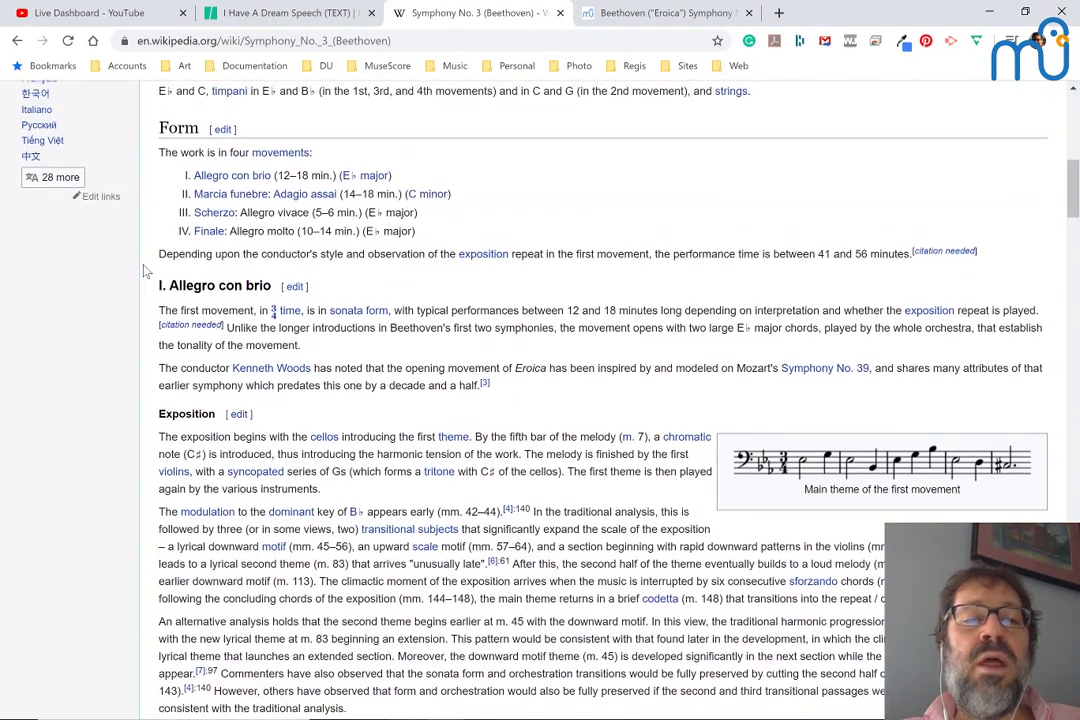
# Find "Napo" in the article, read the Dedication section about Napoleon, and return to the music excerpt in the Finale section.
pyautogui.hotkey('ctrl', 'f')
pyautogui.write('Na')
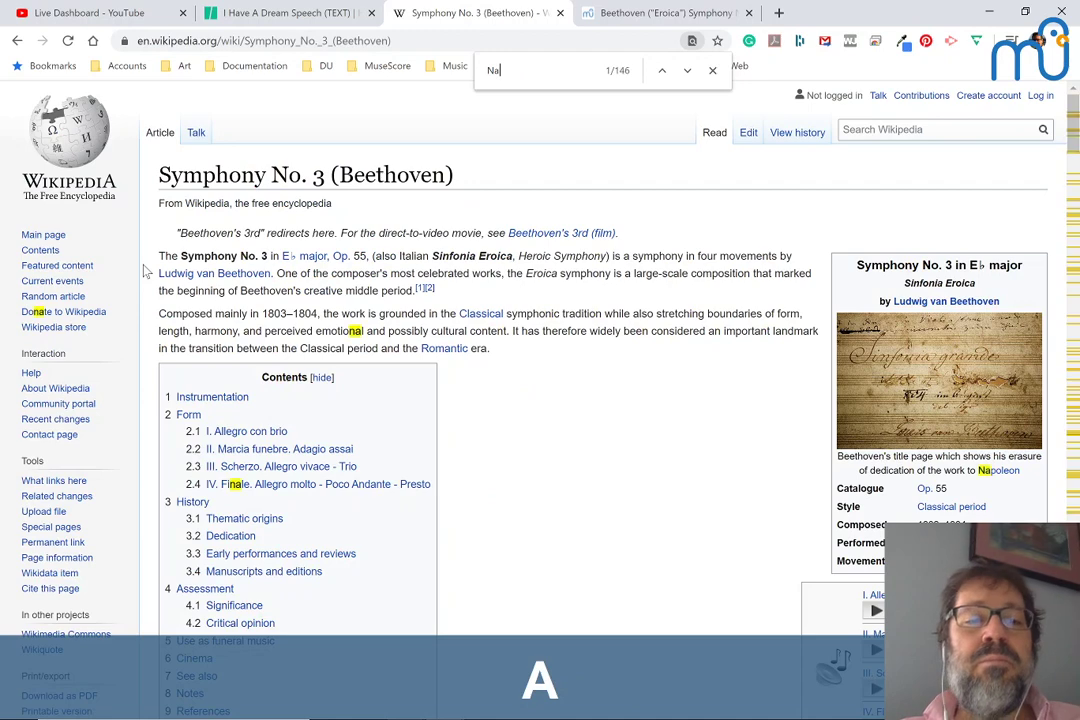
pyautogui.write('po')
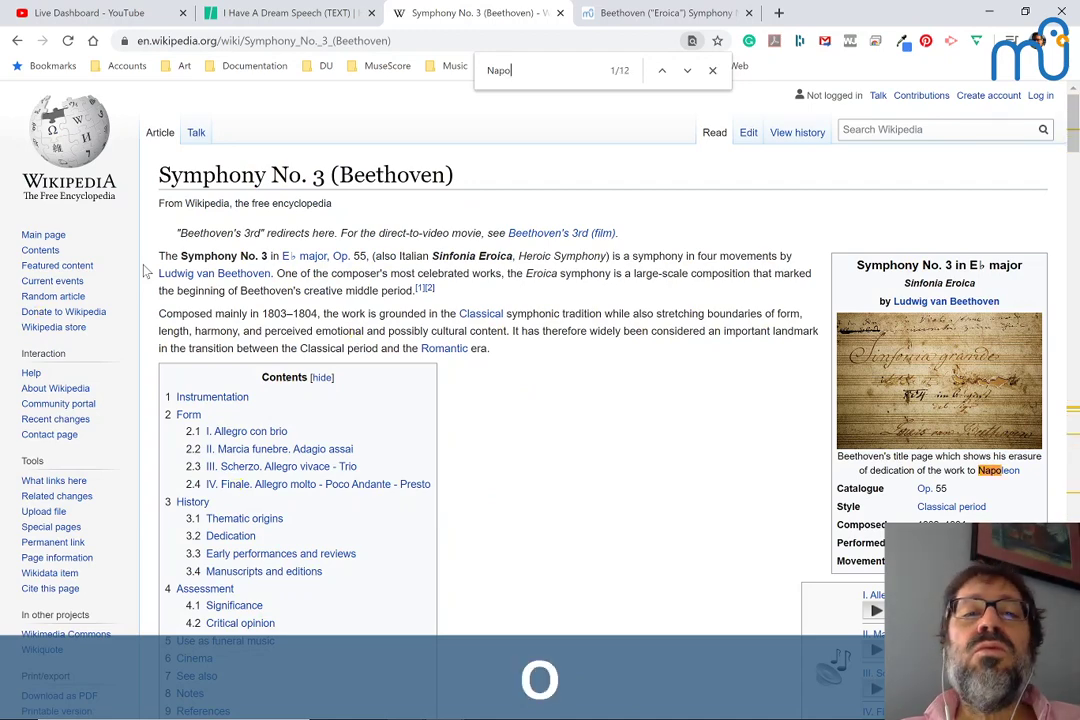
pyautogui.press('Return')
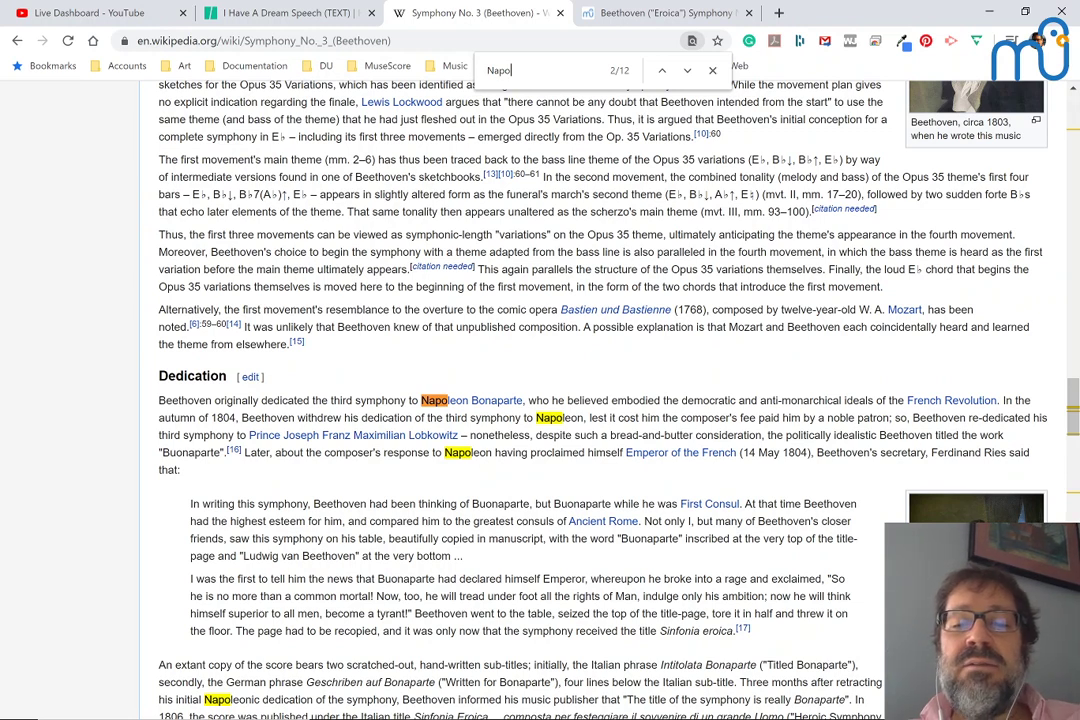
pyautogui.scroll(-1, 389, 370)
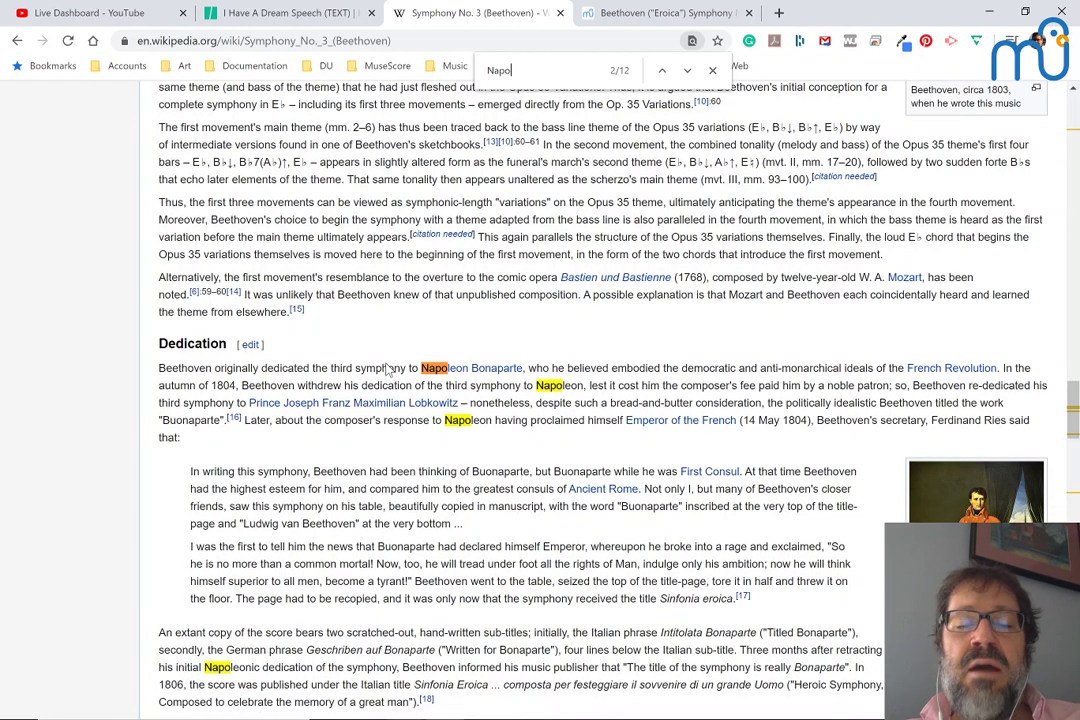
pyautogui.scroll(3, 389, 370)
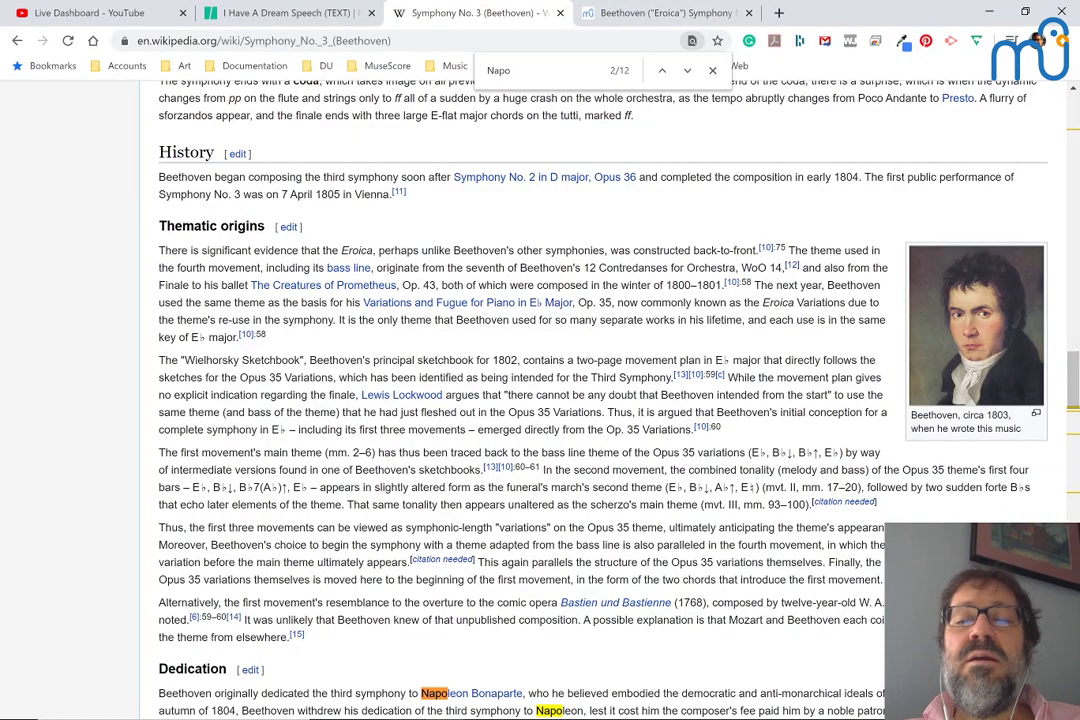
pyautogui.scroll(-4, 647, 352)
pyautogui.scroll(15, 647, 352)
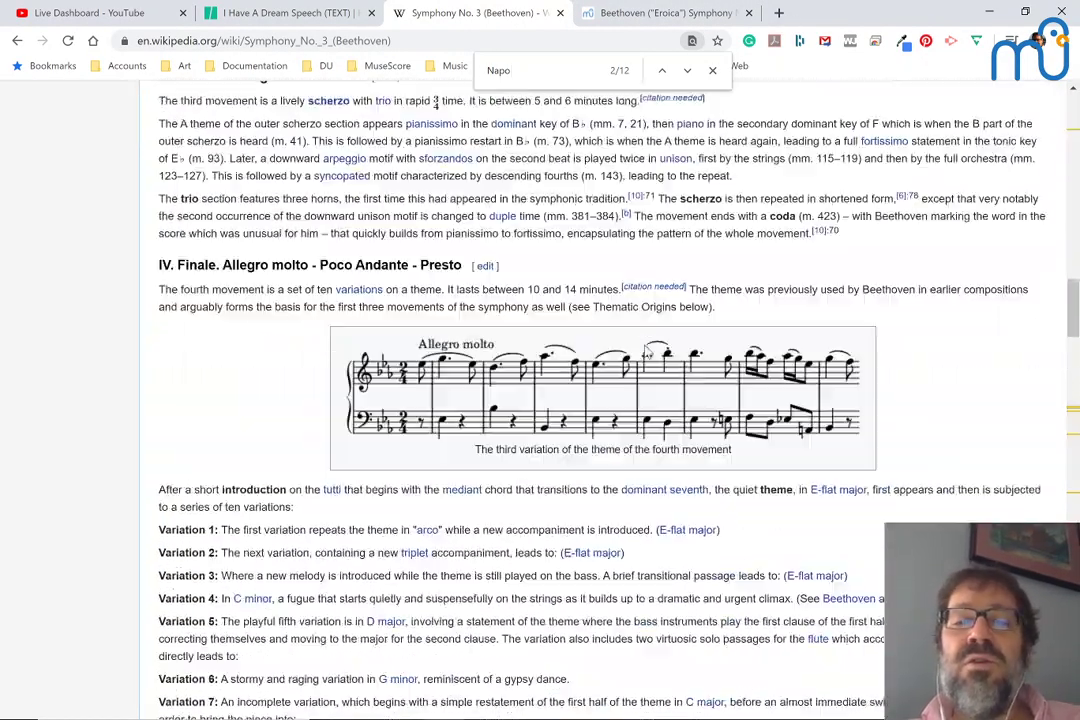
# Return to the overview of the article's Form section, and search the web for "youtube eroica" in a new browser tab.
pyautogui.scroll(1, 647, 352)
pyautogui.scroll(20, 647, 352)
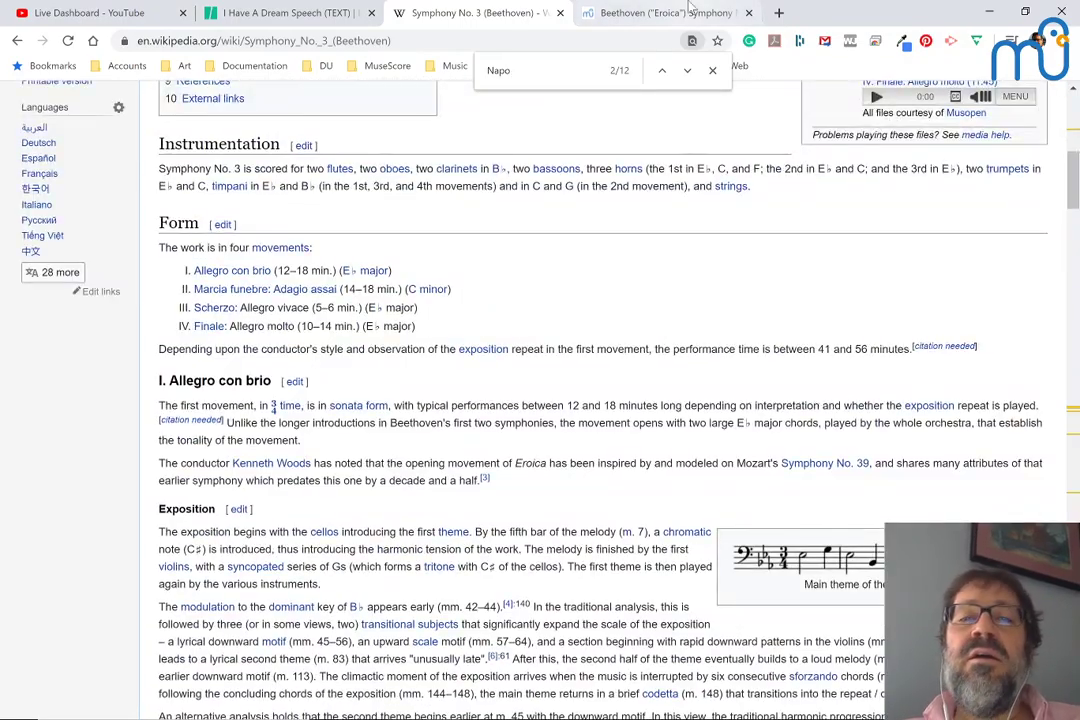
pyautogui.click(778, 13)
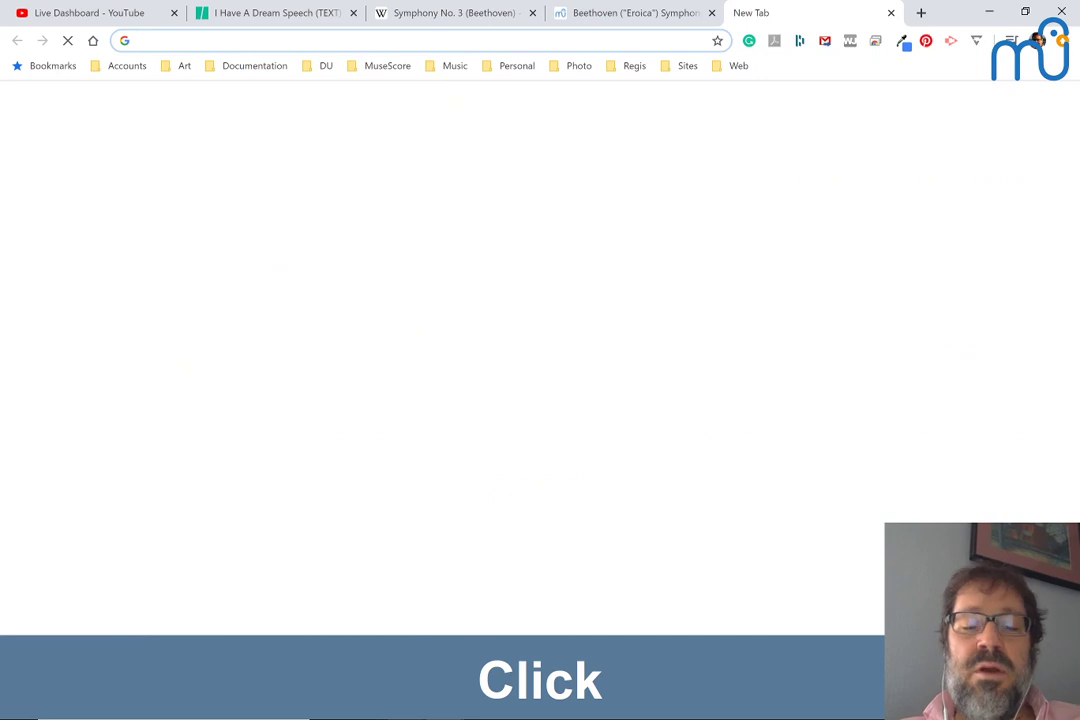
pyautogui.write('youtube e')
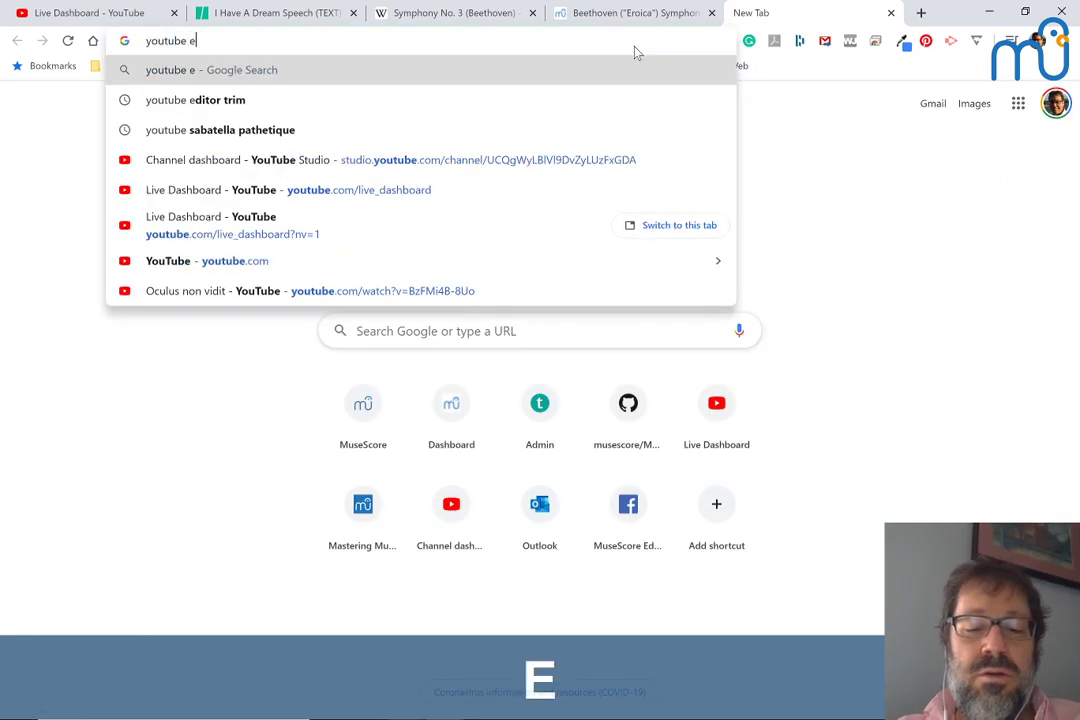
pyautogui.write('roica')
pyautogui.press('Return')
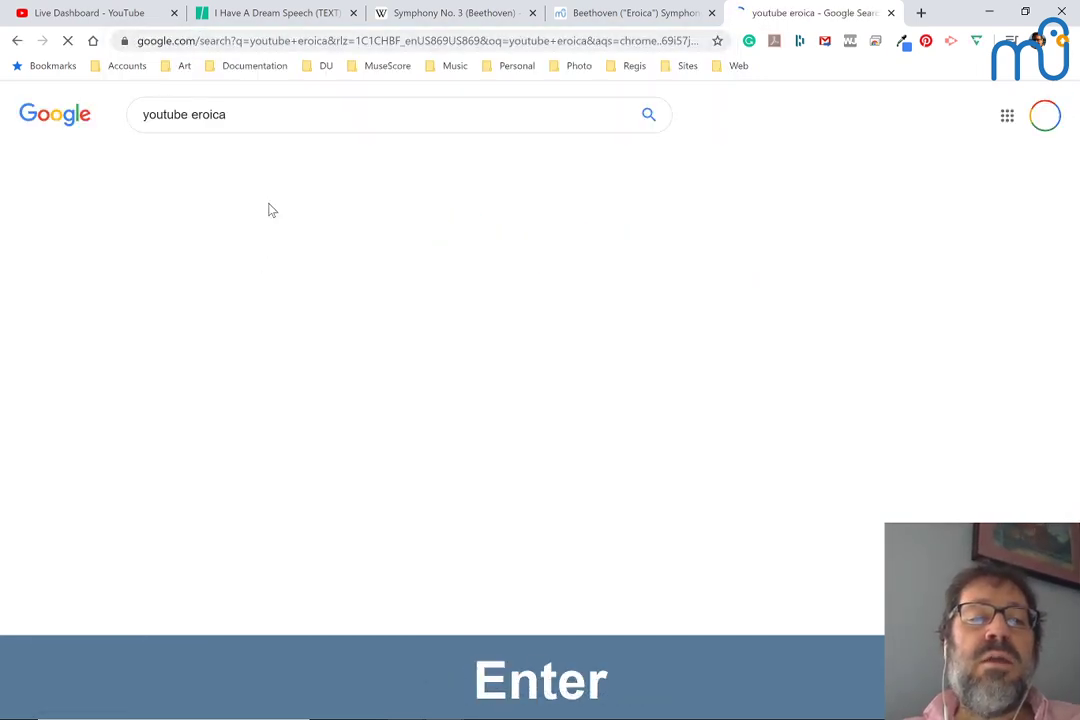
# Open the "Beethoven Symphony No3 Eroica (Muti-Philadelphia Orchestra)" video, skip the ad, and play the performance up to 1:12.
pyautogui.click(298, 348)
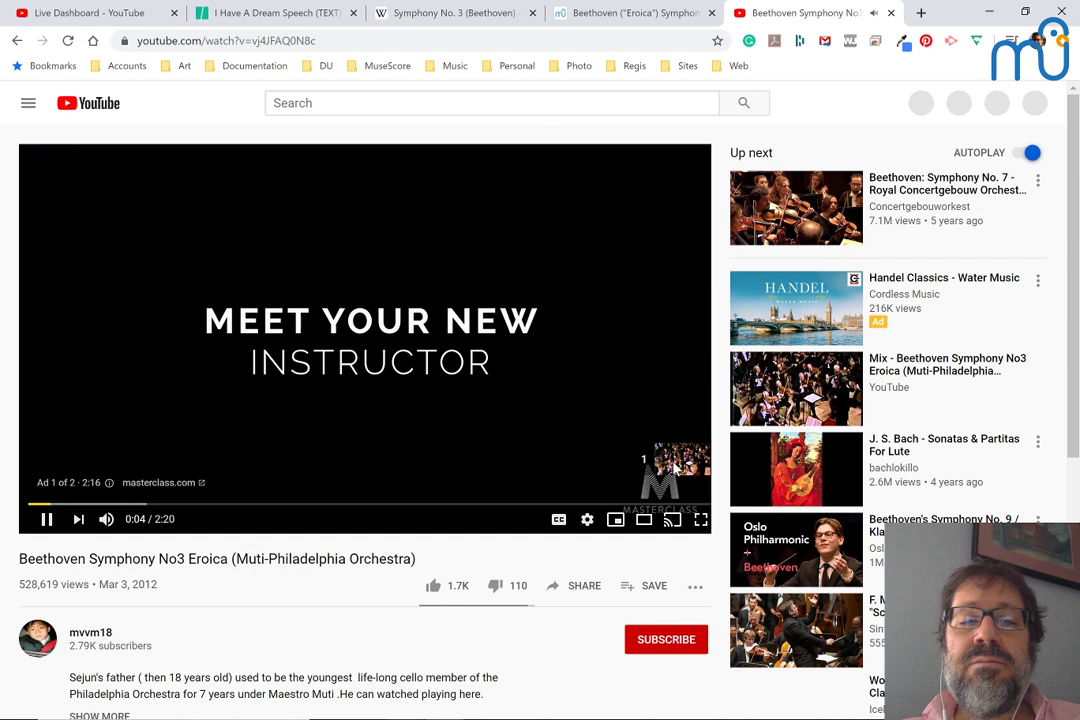
pyautogui.click(670, 465)
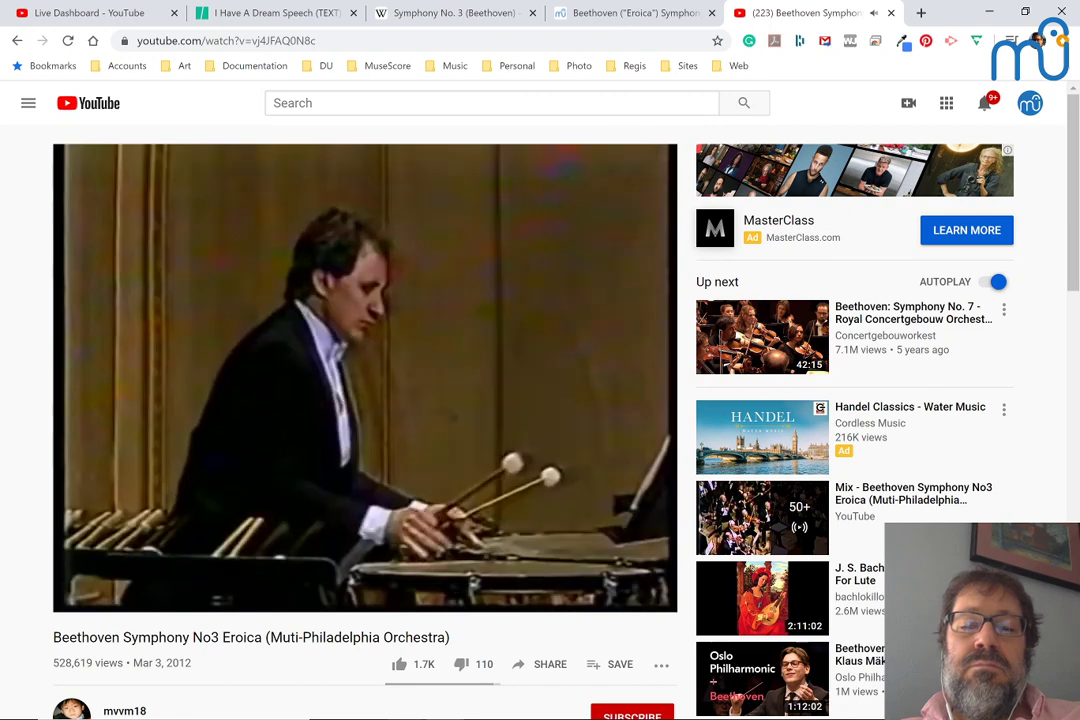
pyautogui.press('space')
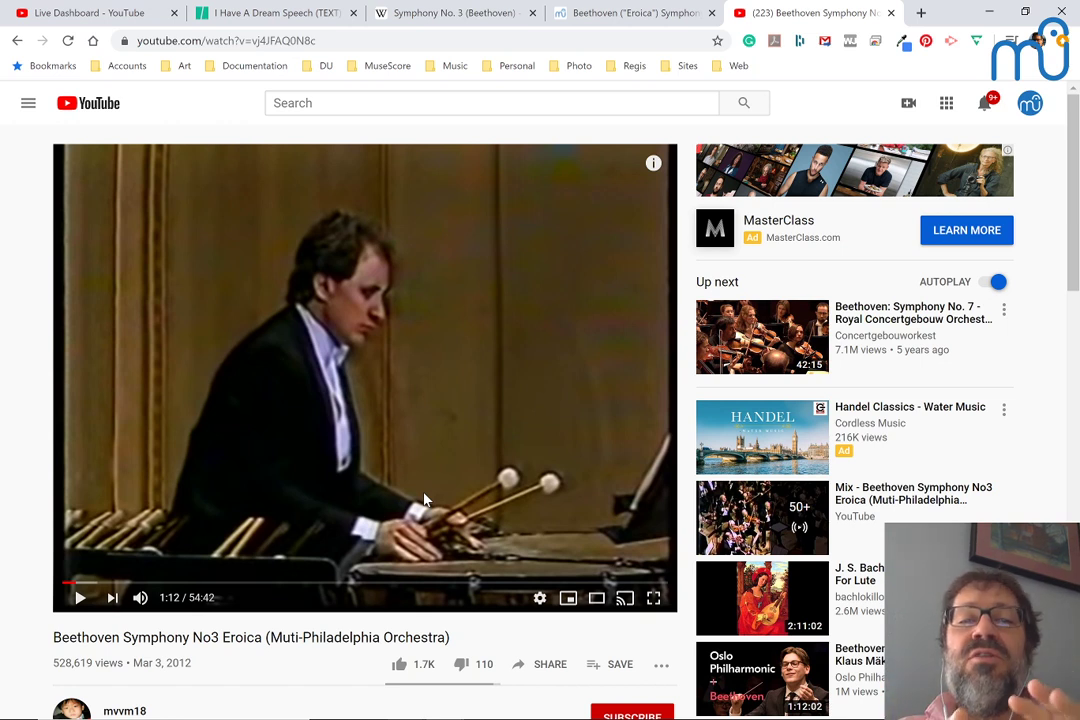
# Revisit the Wikipedia article, switch back to MuseScore, and review the "I have a dream" sketches from measure 1 through the final system.
pyautogui.click(408, 12)
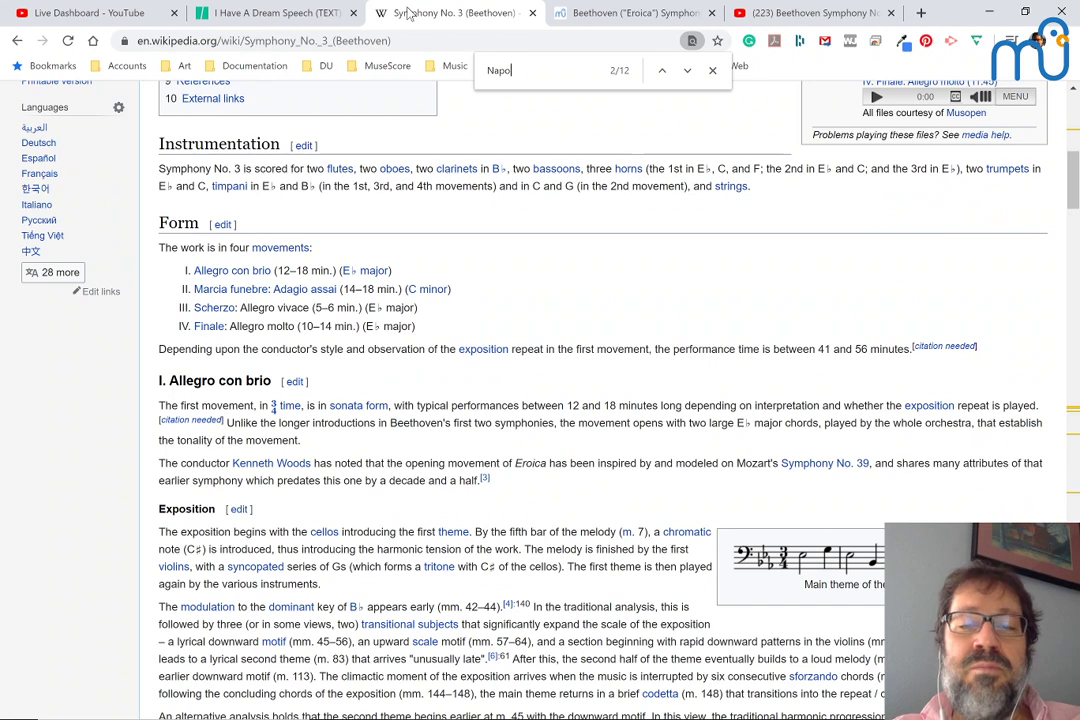
pyautogui.hotkey('alt', 'Tab')
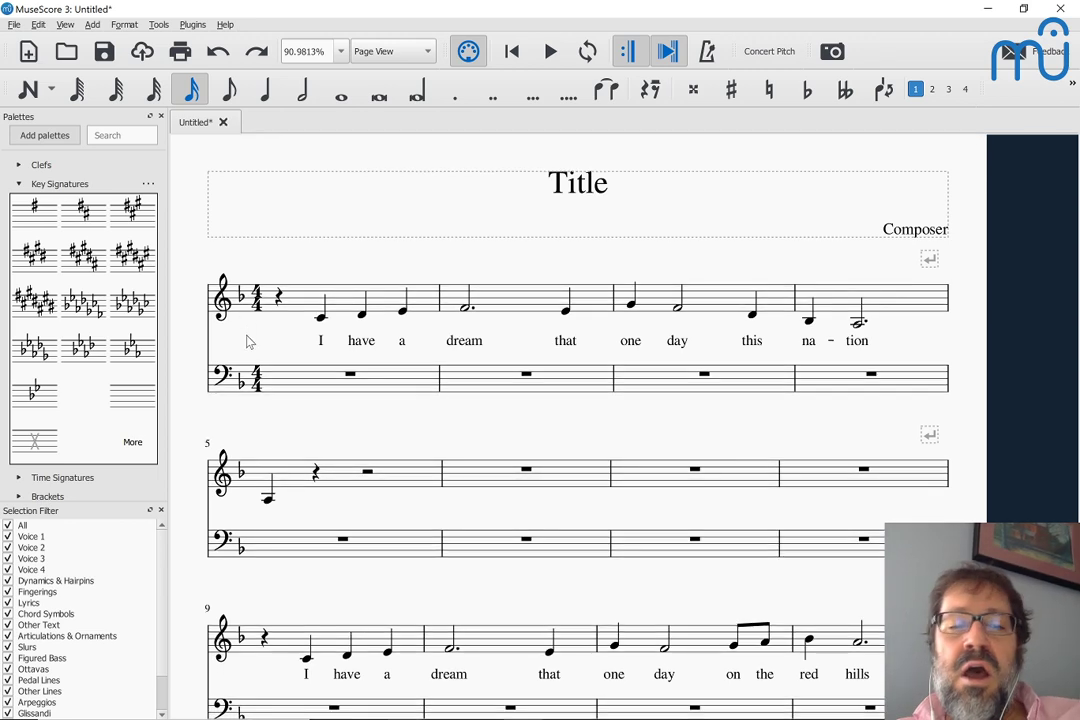
pyautogui.scroll(-3, 240, 430)
pyautogui.scroll(-6, 240, 430)
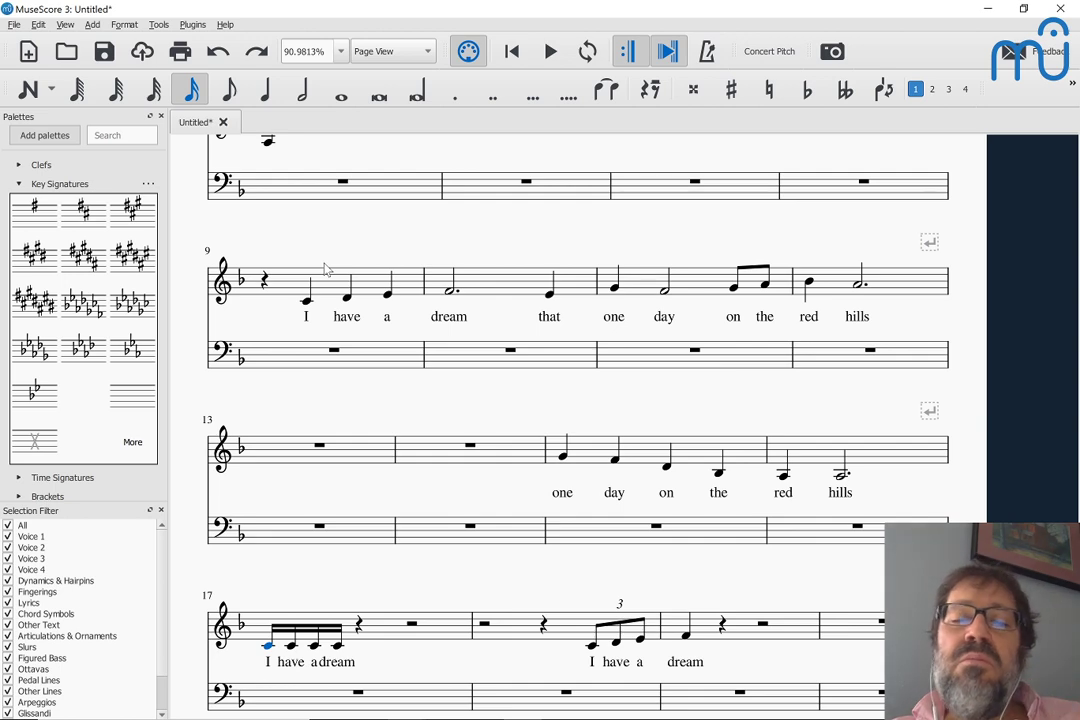
pyautogui.scroll(-4, 284, 415)
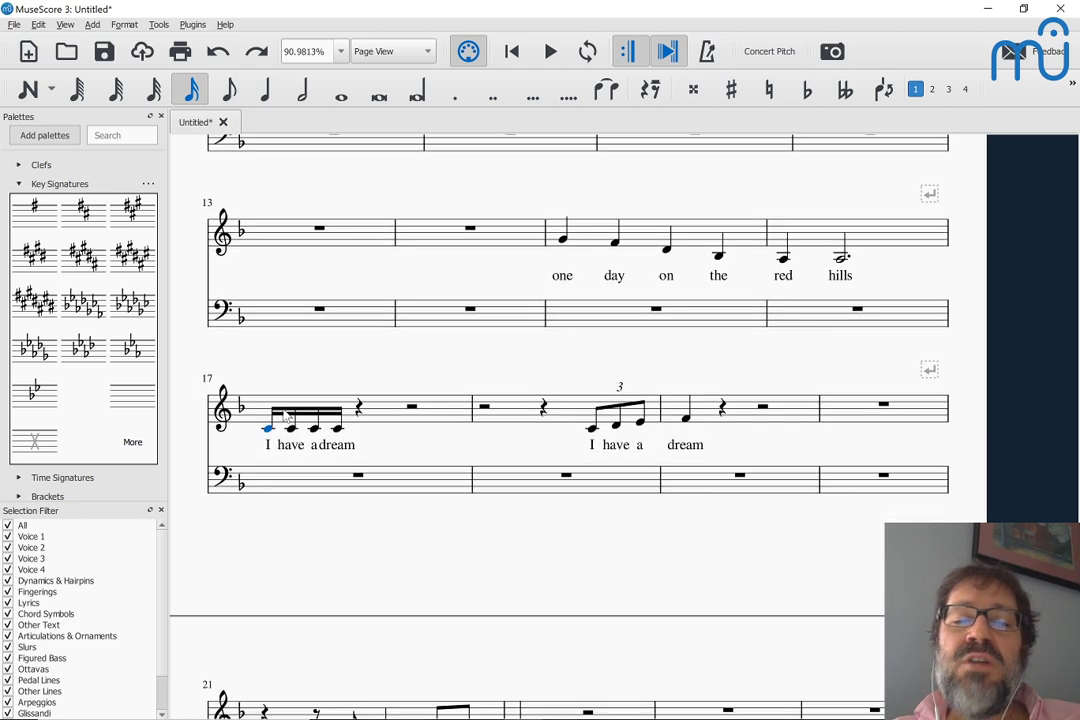
pyautogui.scroll(-9, 284, 415)
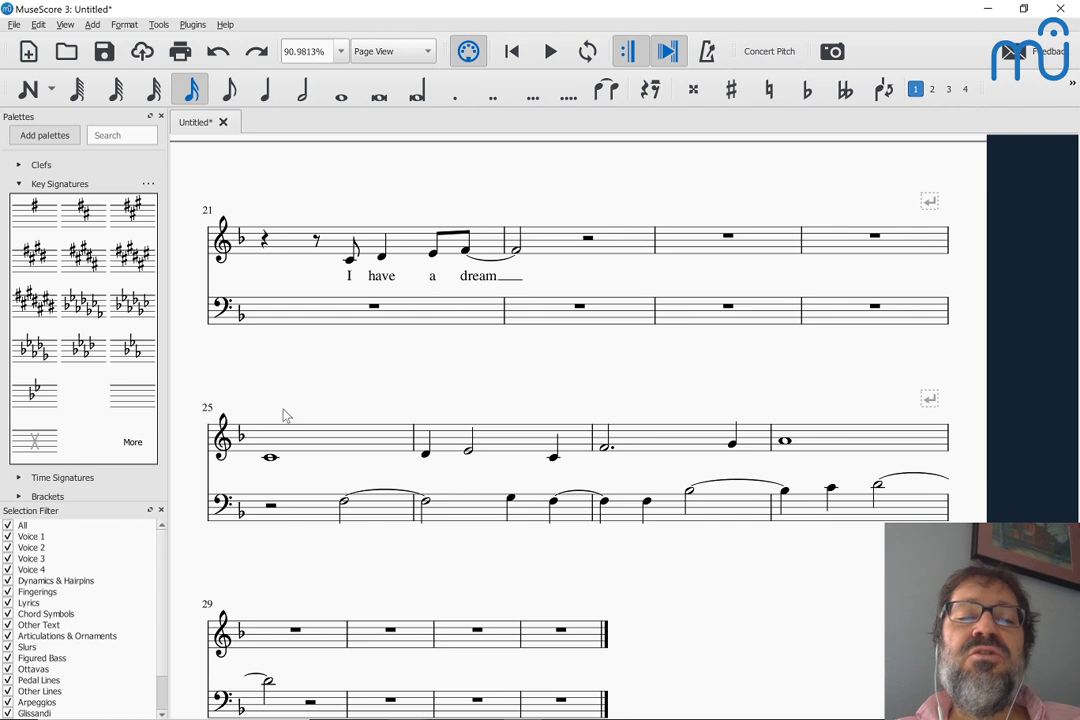